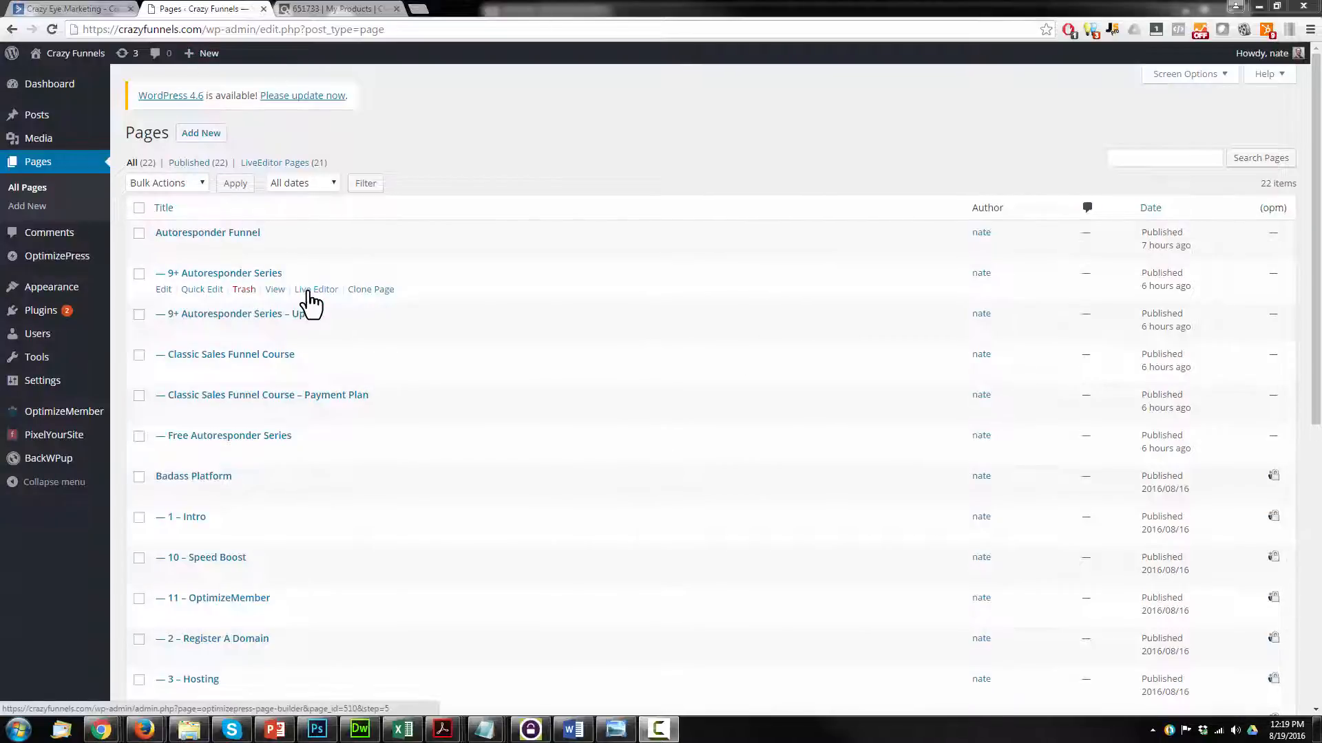
- Open the 9+ Autoresponder Series page in the Live Editor and add a Membership Order Button element to its empty row
click(307, 290)
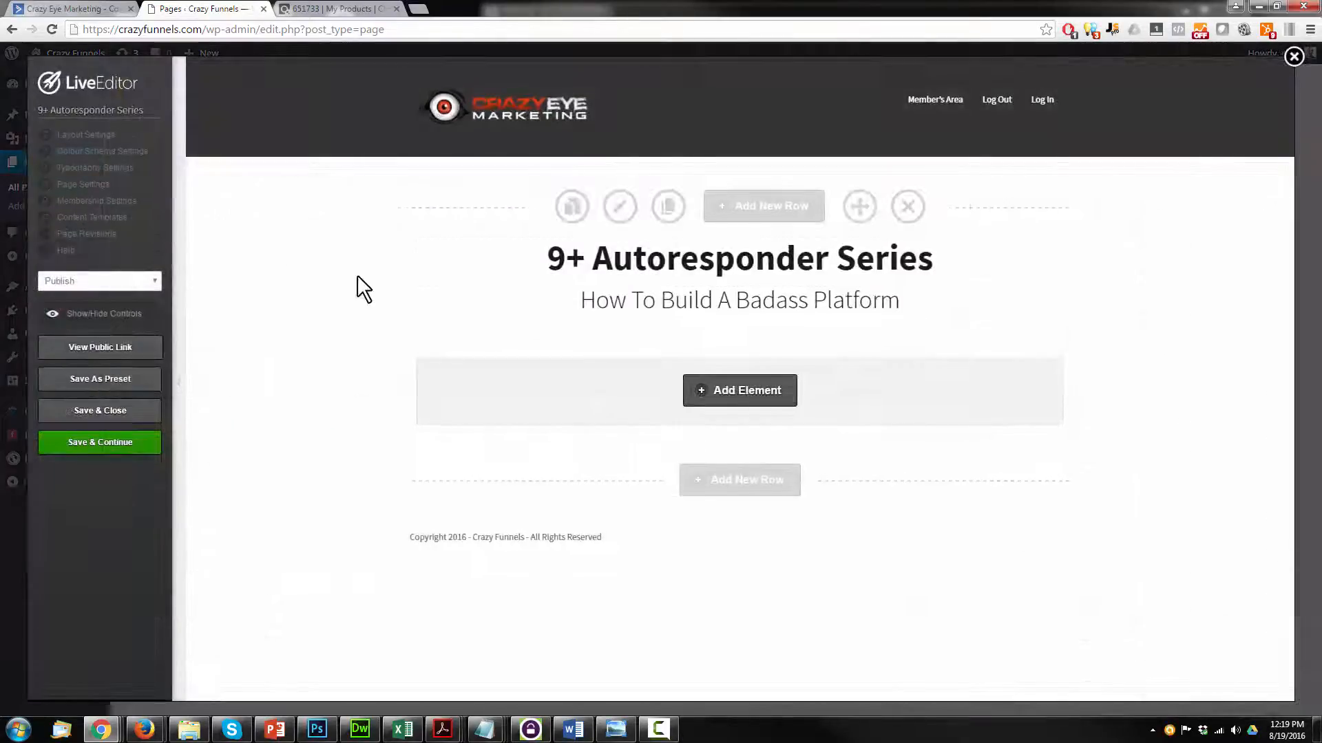
click(740, 393)
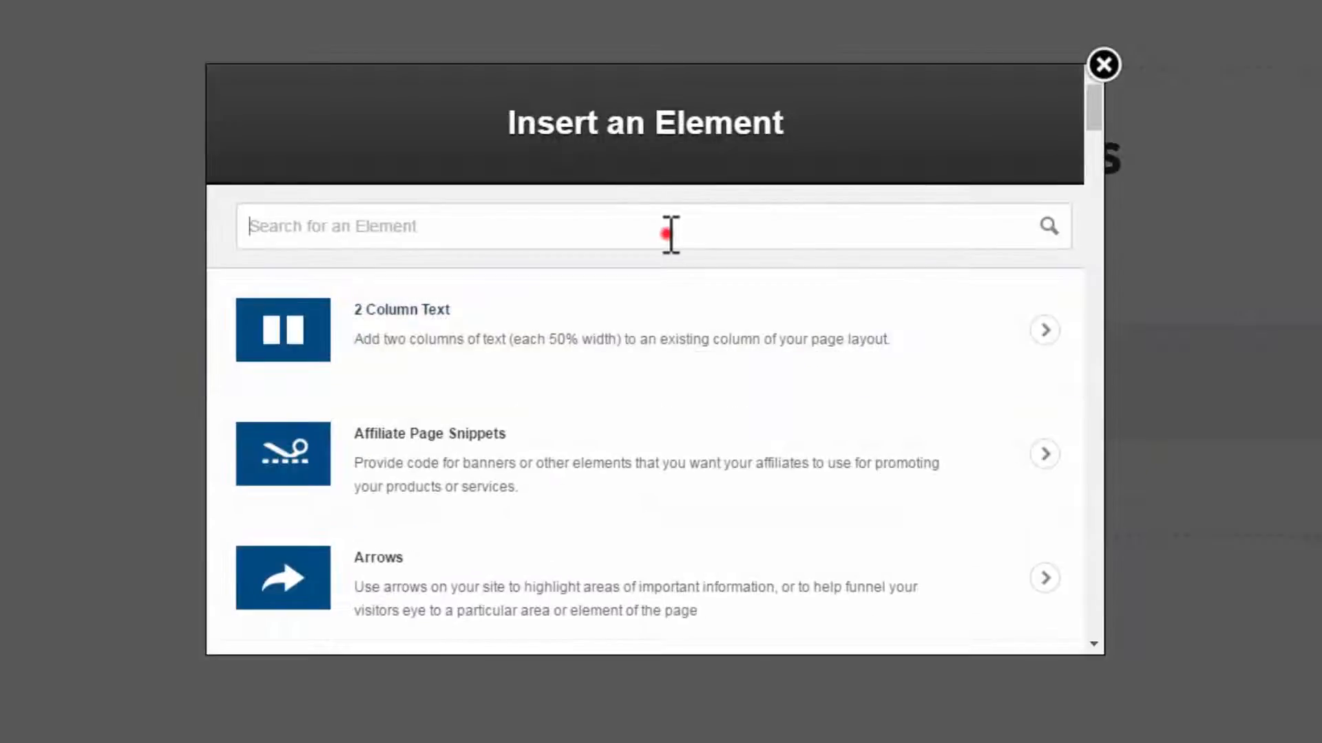
click(663, 306)
text(member)
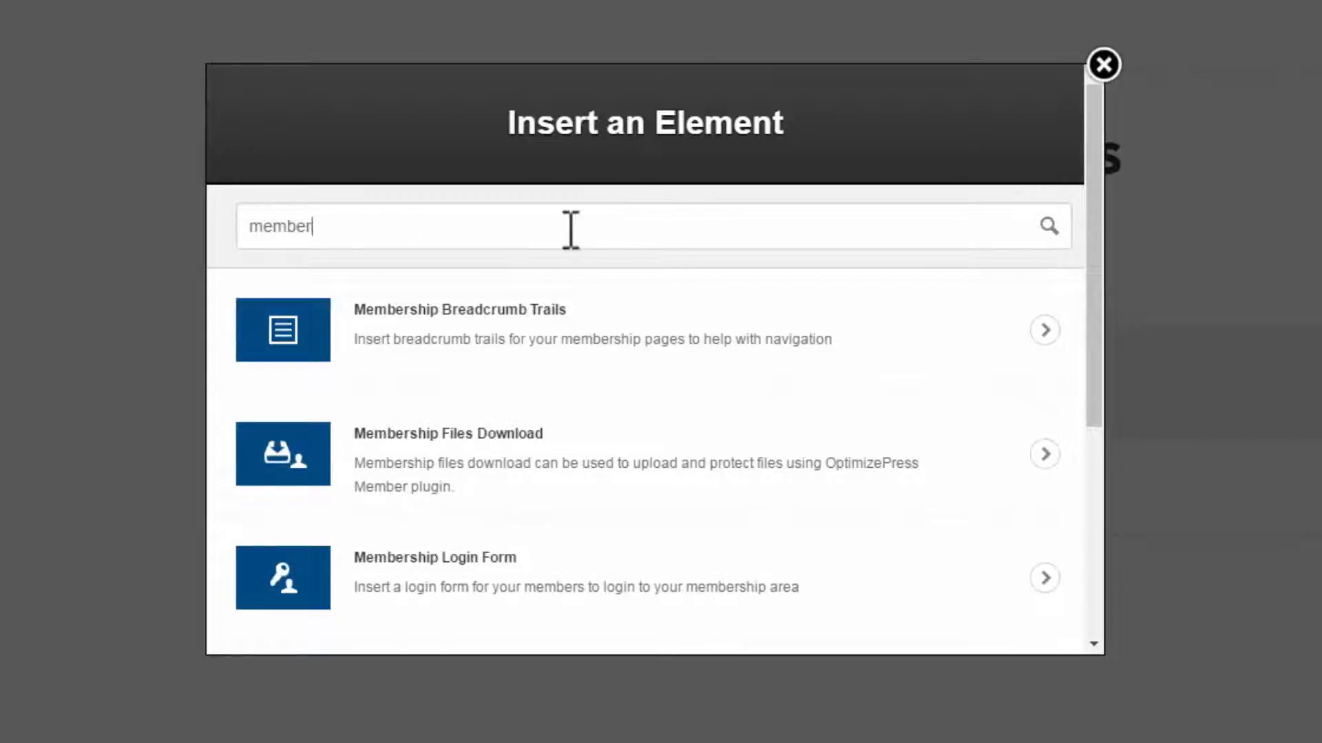
scroll(531, 353, down, 5)
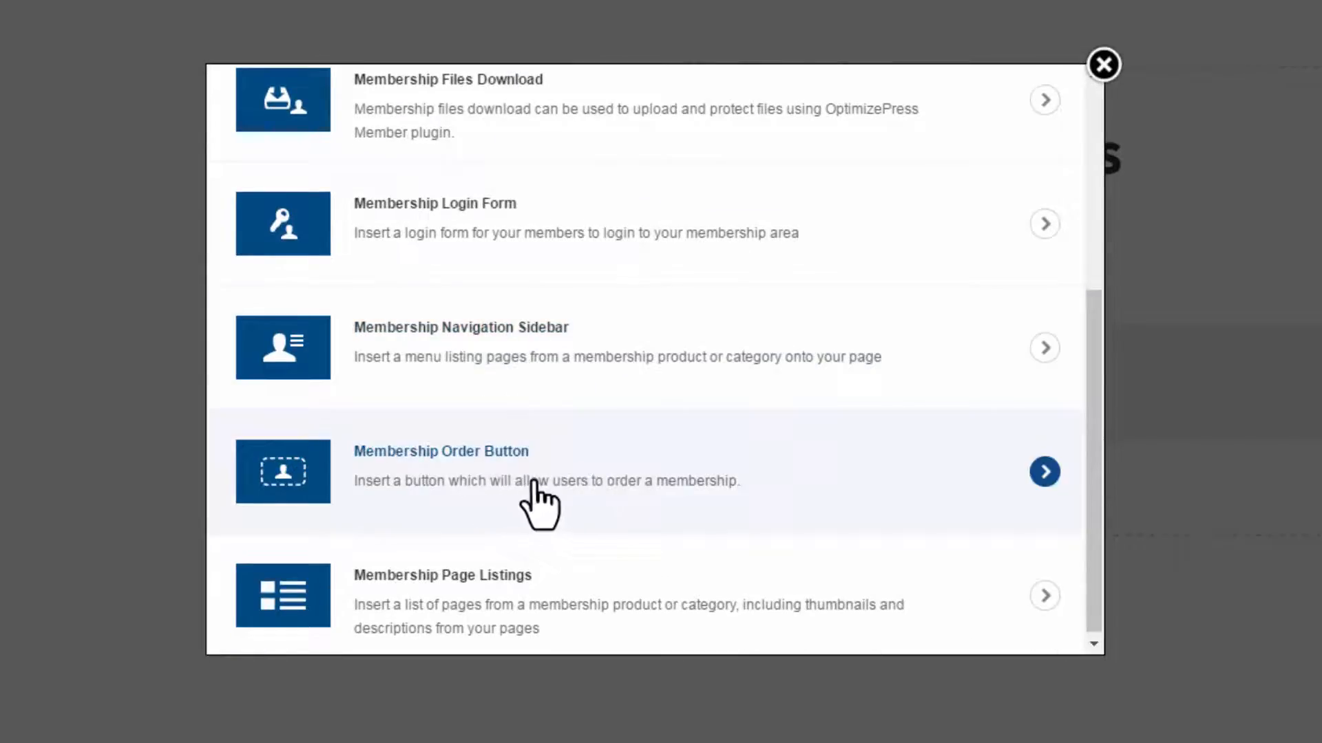
click(534, 480)
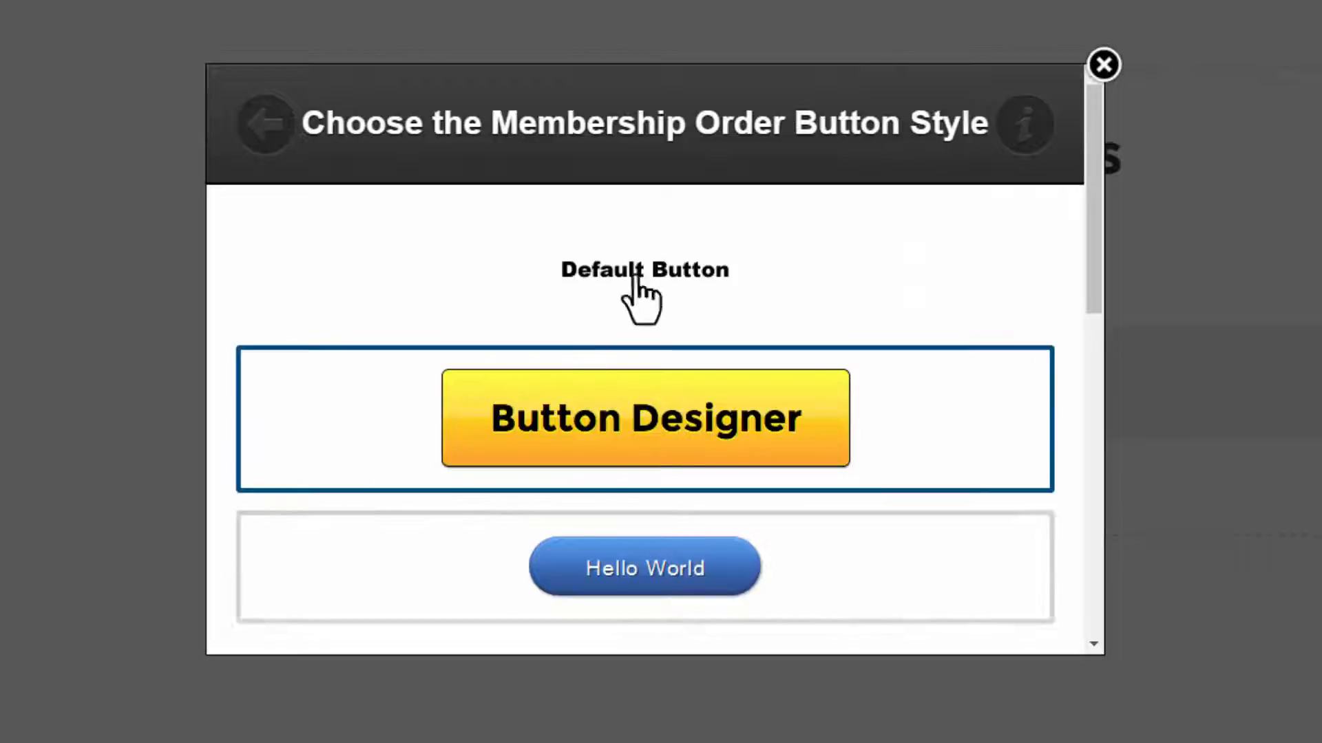
- Choose the Button Designer style for the order button and accept its default design with centered alignment
scroll(720, 375, down, 3)
scroll(719, 376, down, 10)
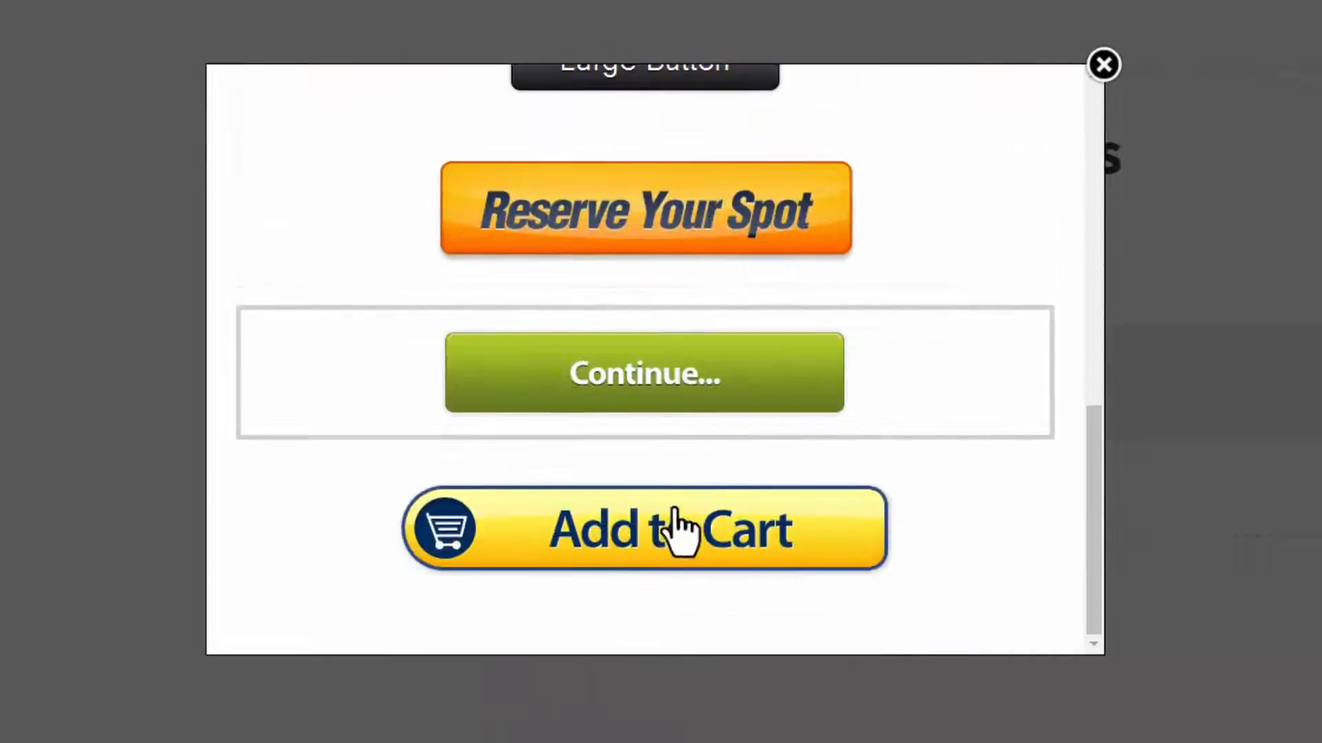
scroll(682, 532, up, 5)
scroll(682, 534, up, 5)
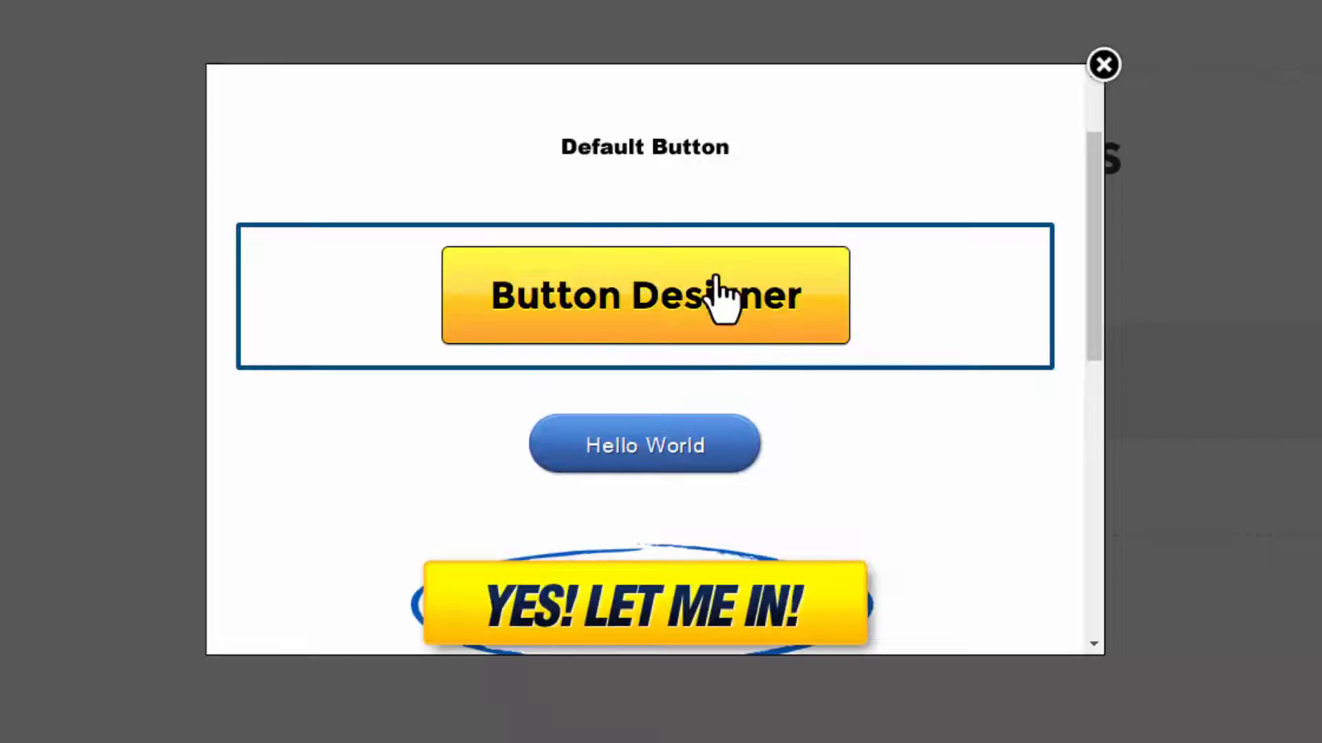
click(679, 319)
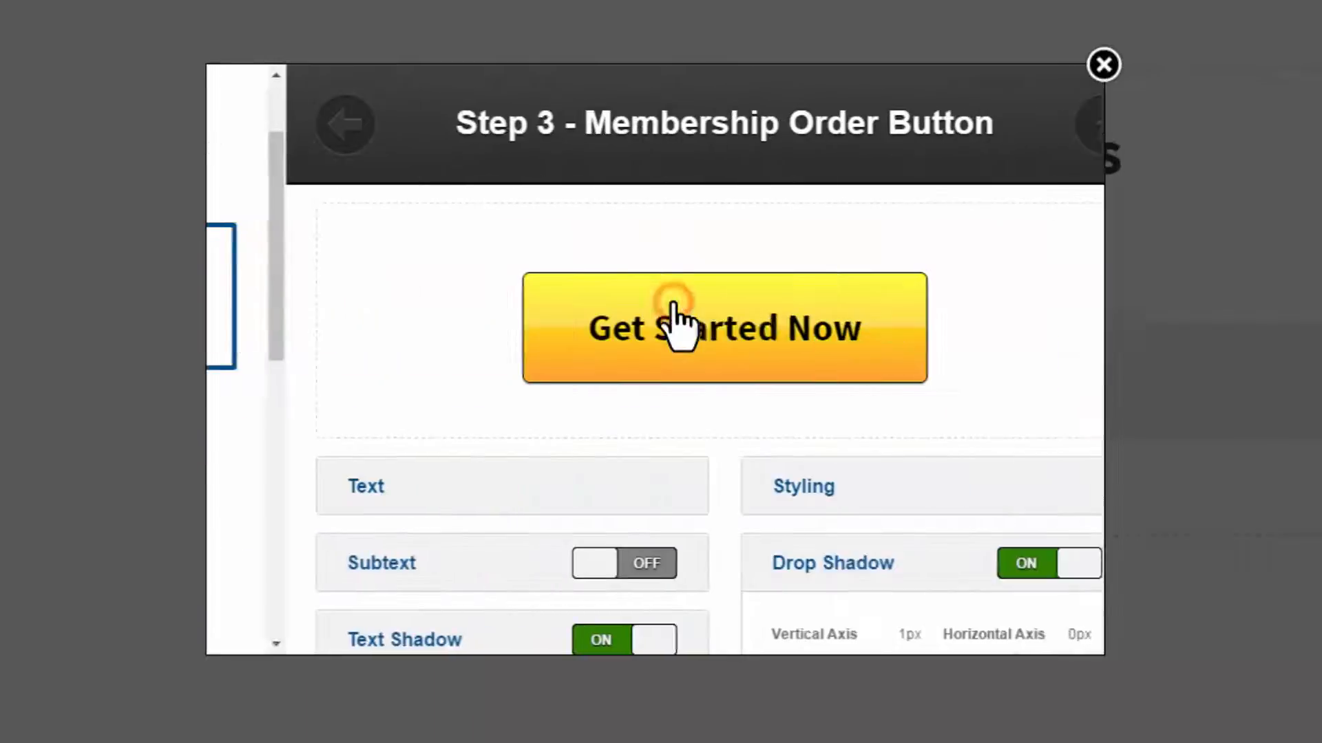
scroll(602, 262, down, 12)
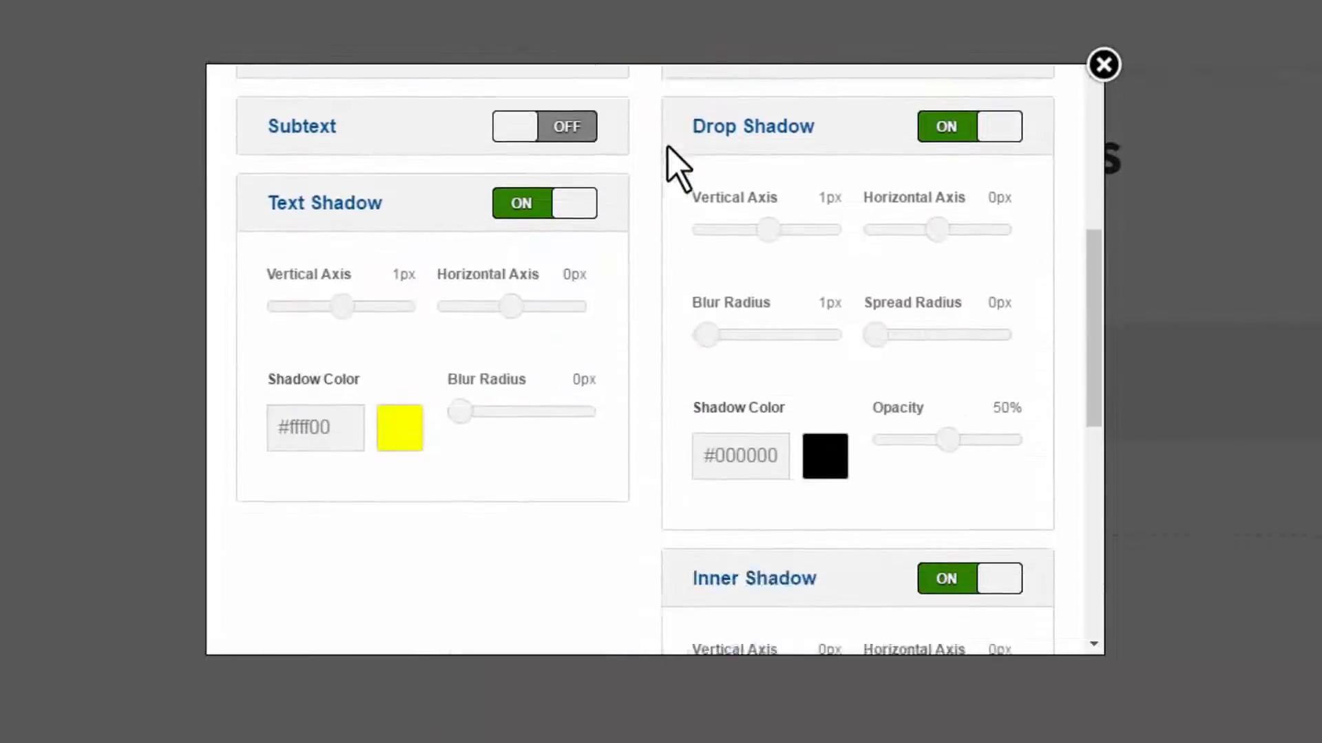
scroll(606, 196, down, 3)
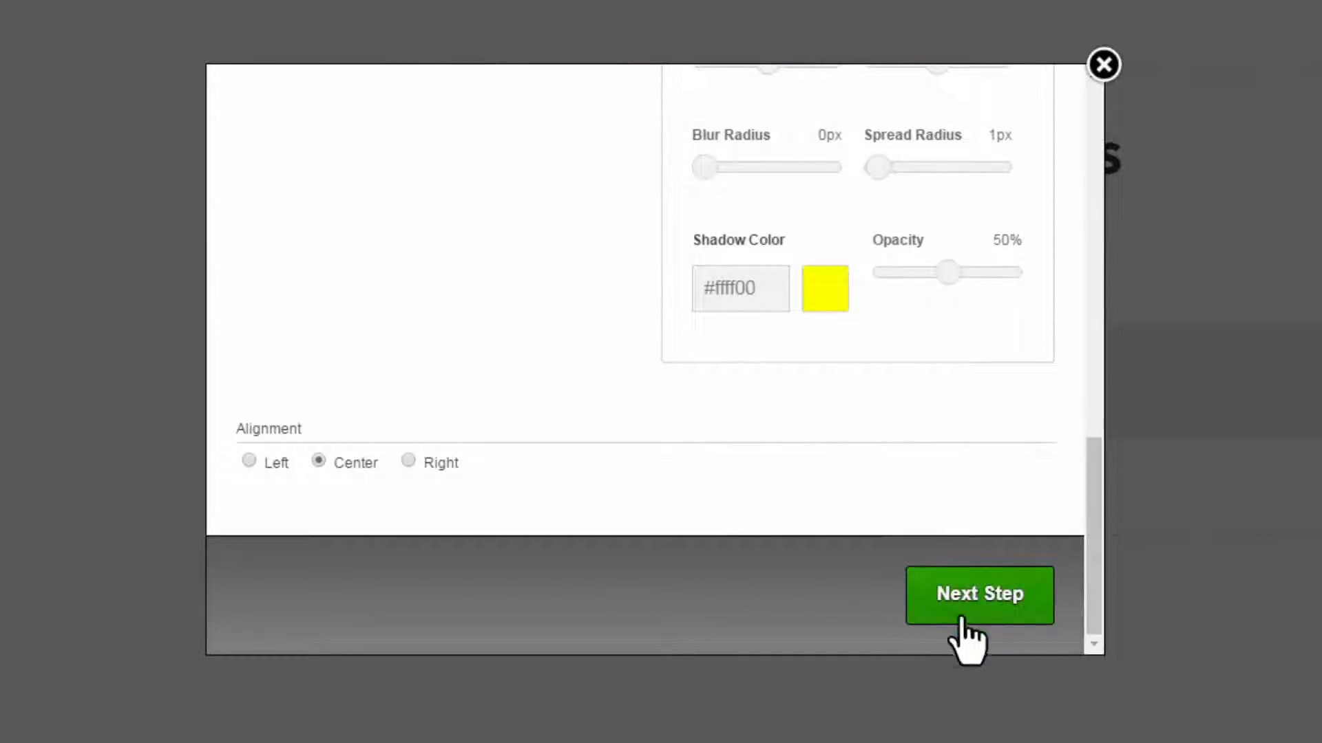
click(991, 596)
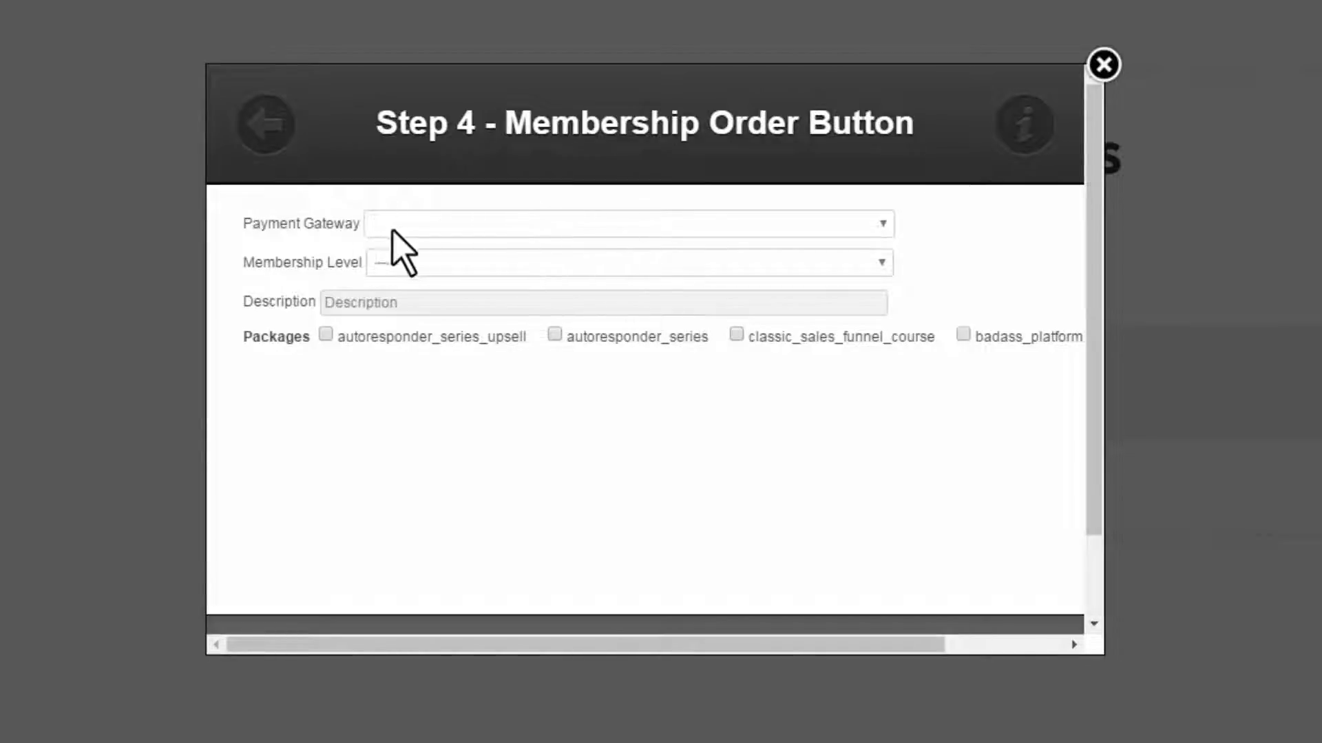
click(265, 124)
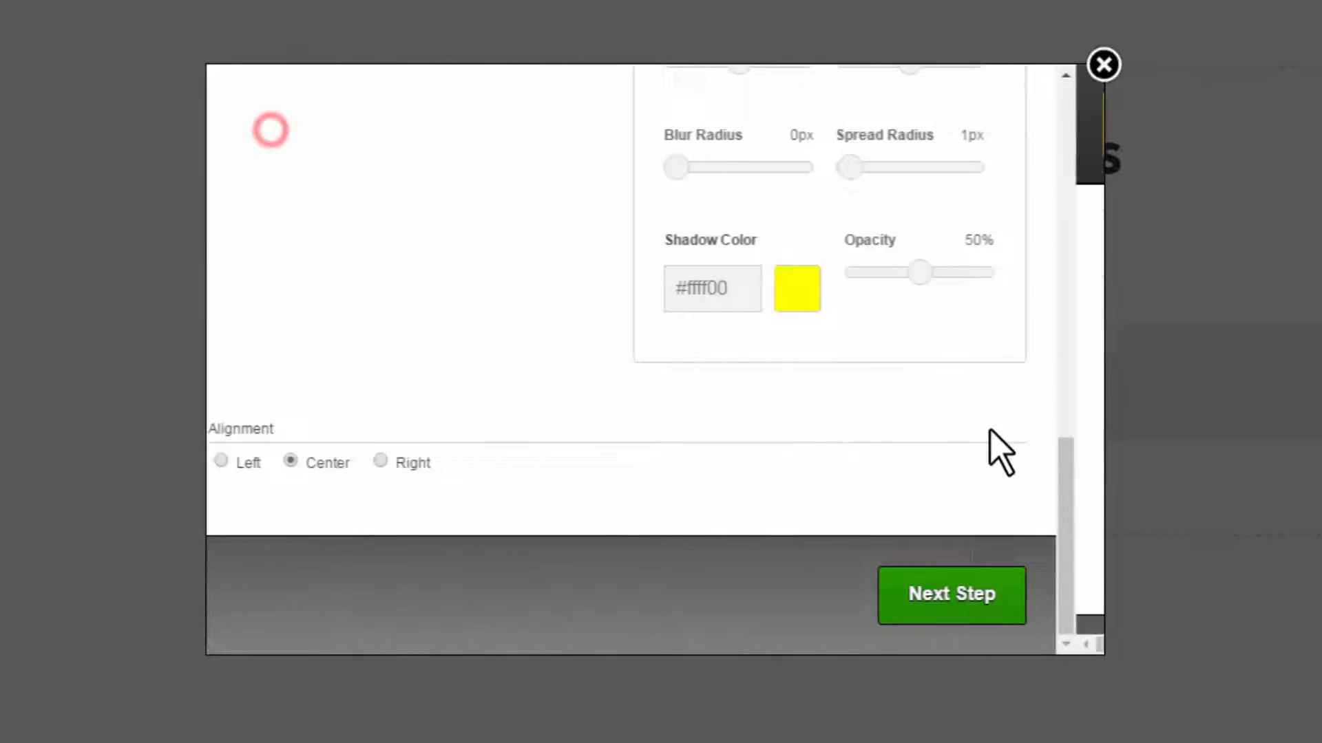
click(955, 594)
- Set the order button's payment gateway to Clickbank, membership level to Members and ClickBank product type to Standard
click(442, 225)
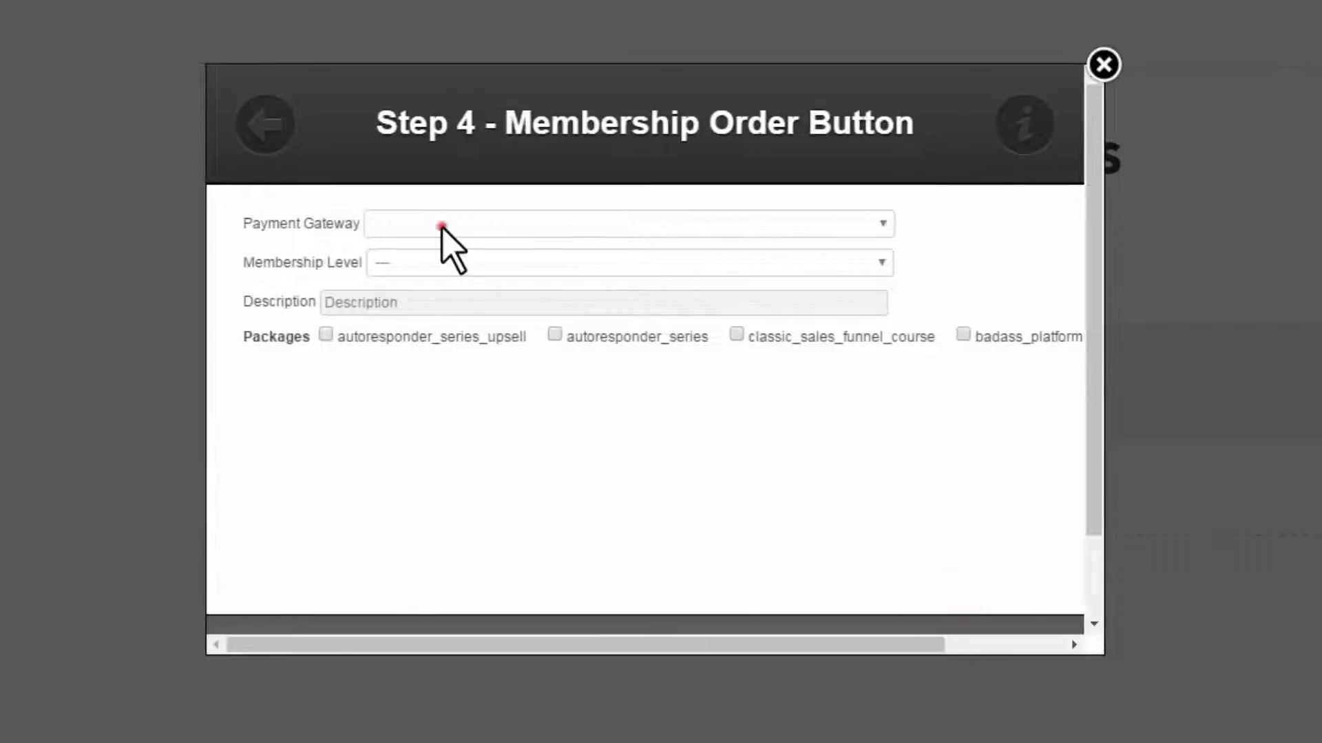
click(449, 265)
click(503, 263)
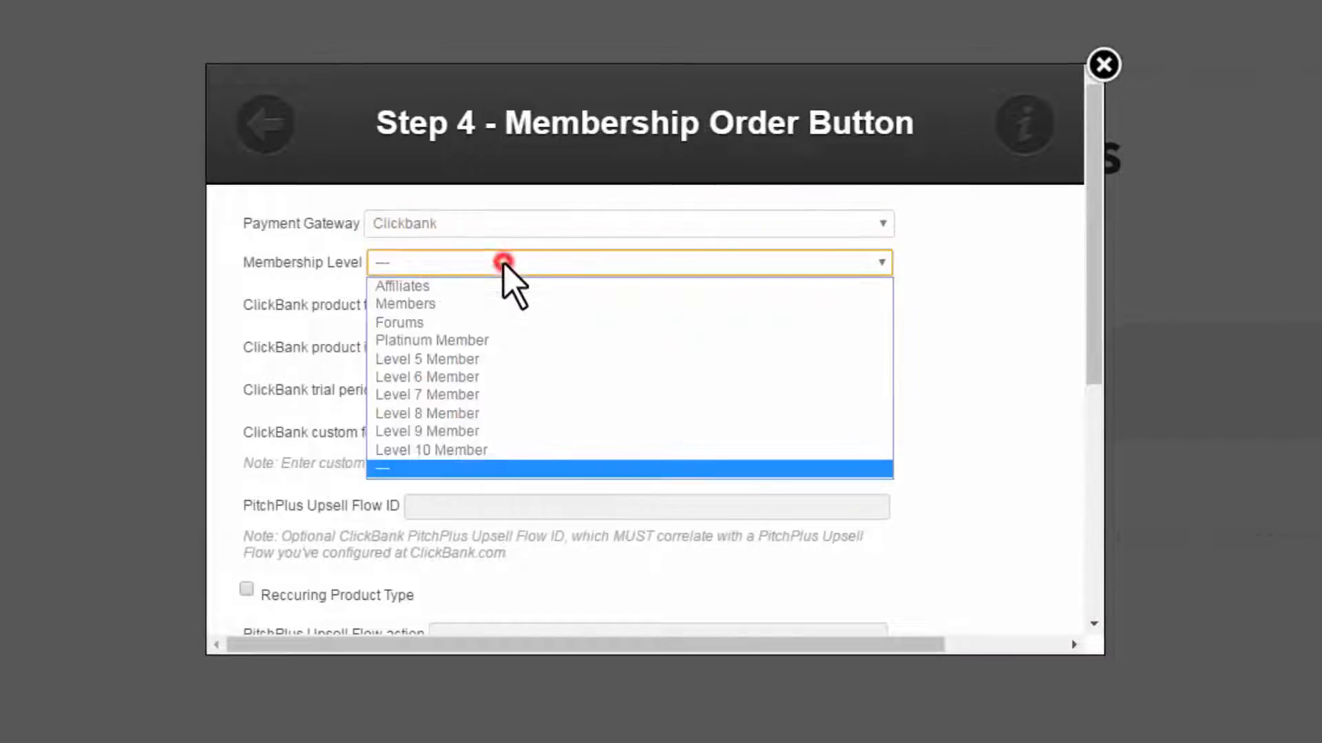
click(471, 308)
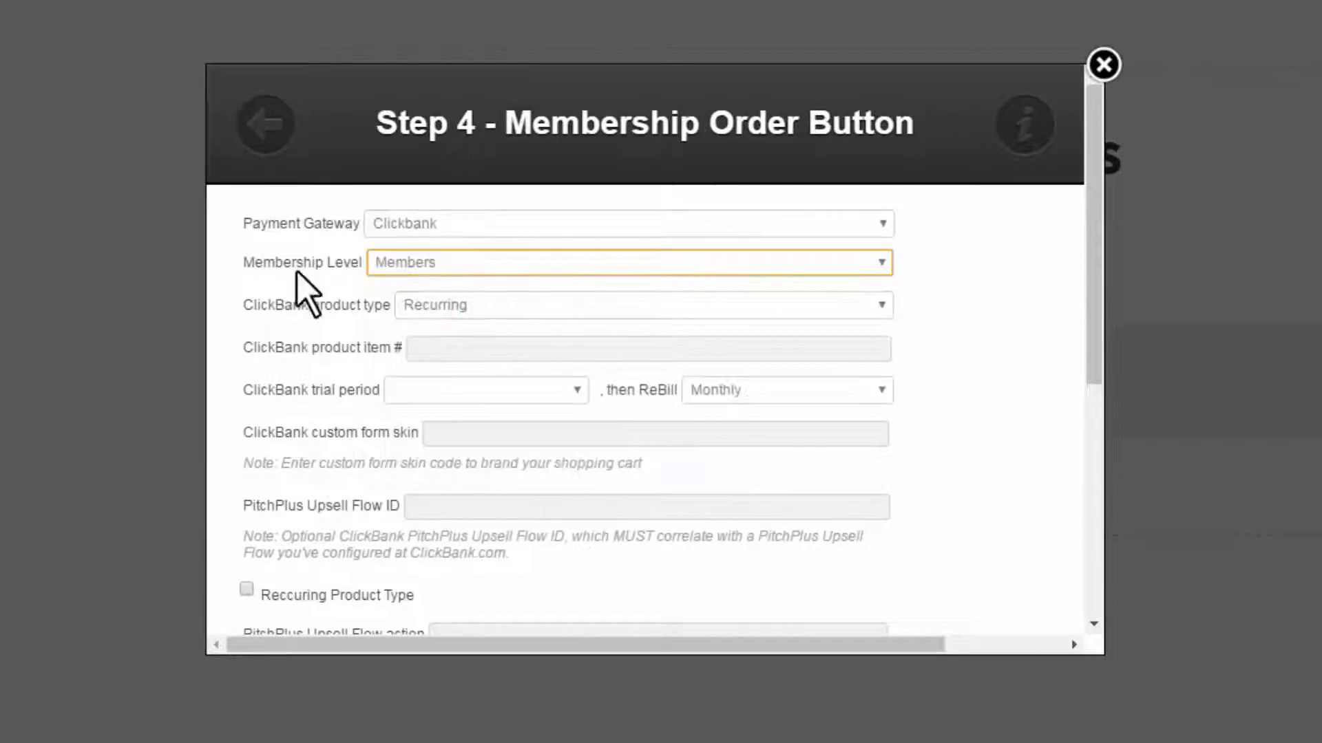
click(420, 271)
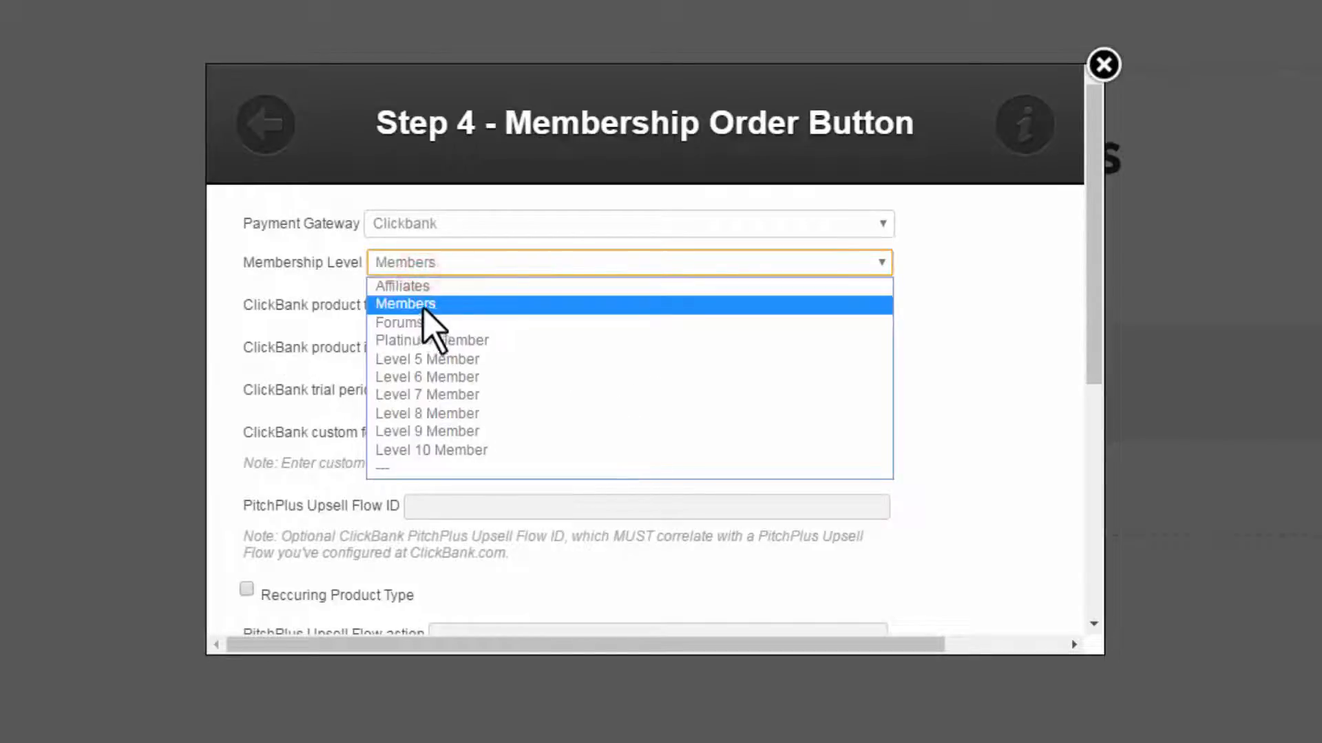
click(424, 307)
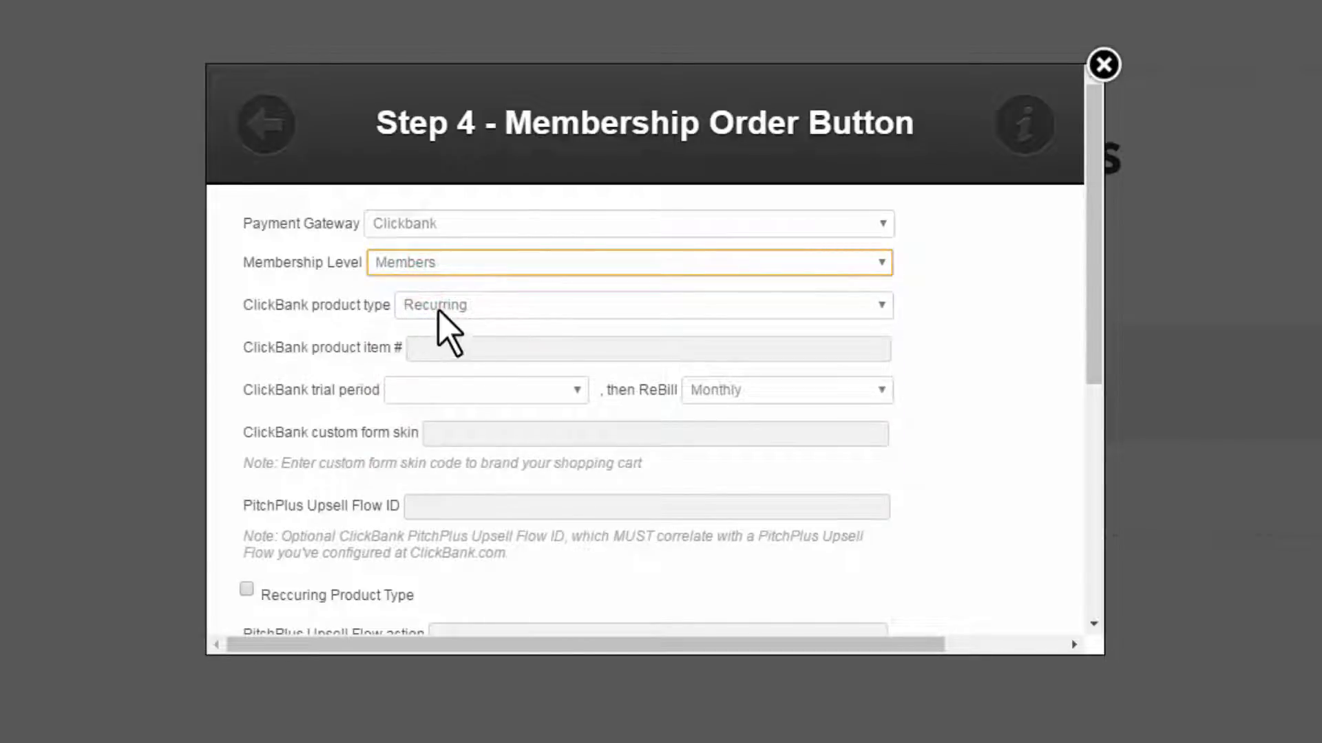
click(477, 308)
click(470, 331)
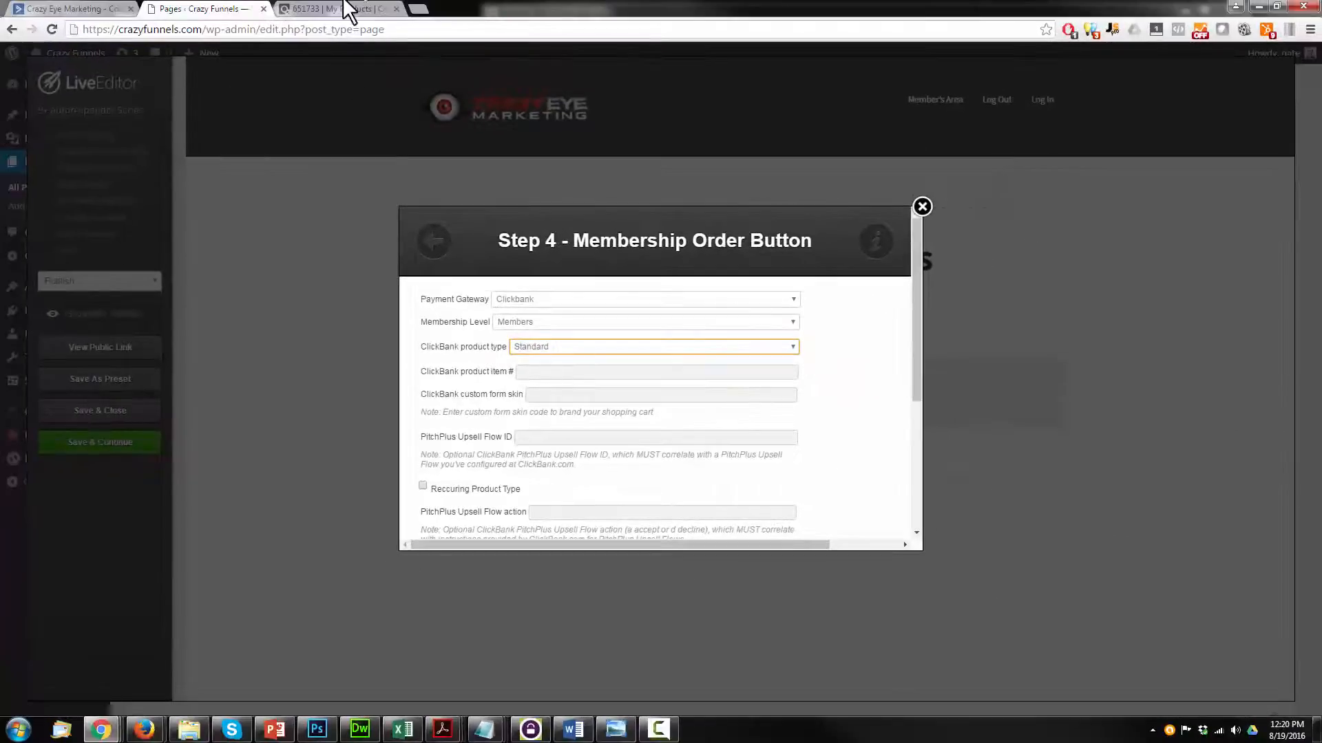
- Look up the 9+ Autoresponder Series item in ClickBank, then enter product item # af1 and custom form skin CEM in the order button settings
click(341, 8)
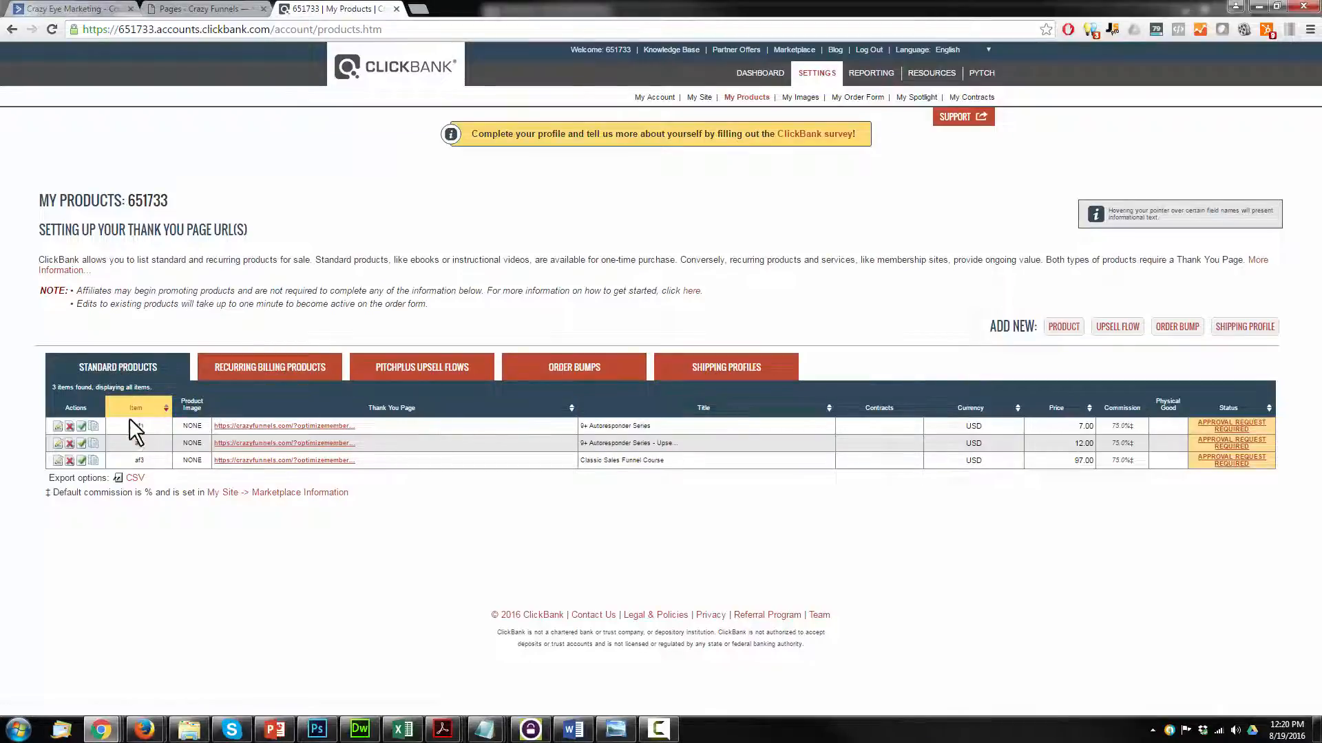
drag(151, 429, 134, 426)
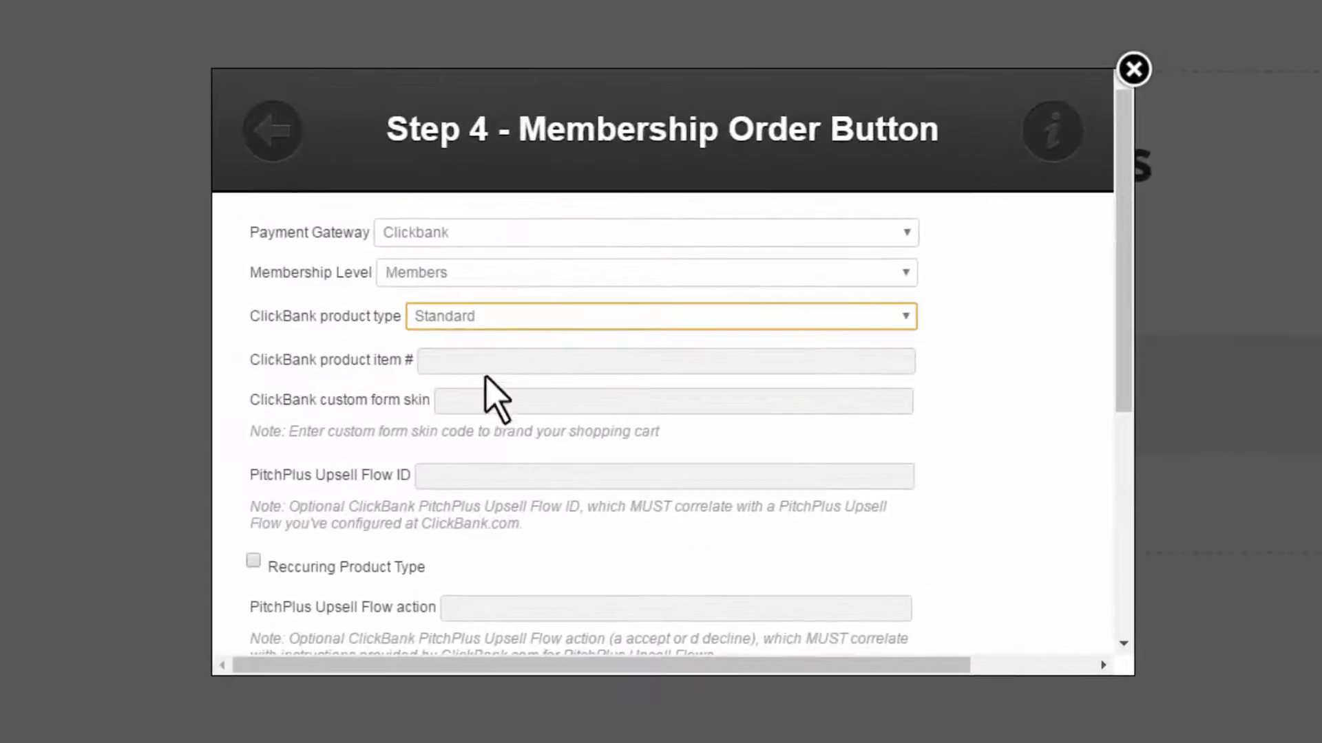
click(484, 365)
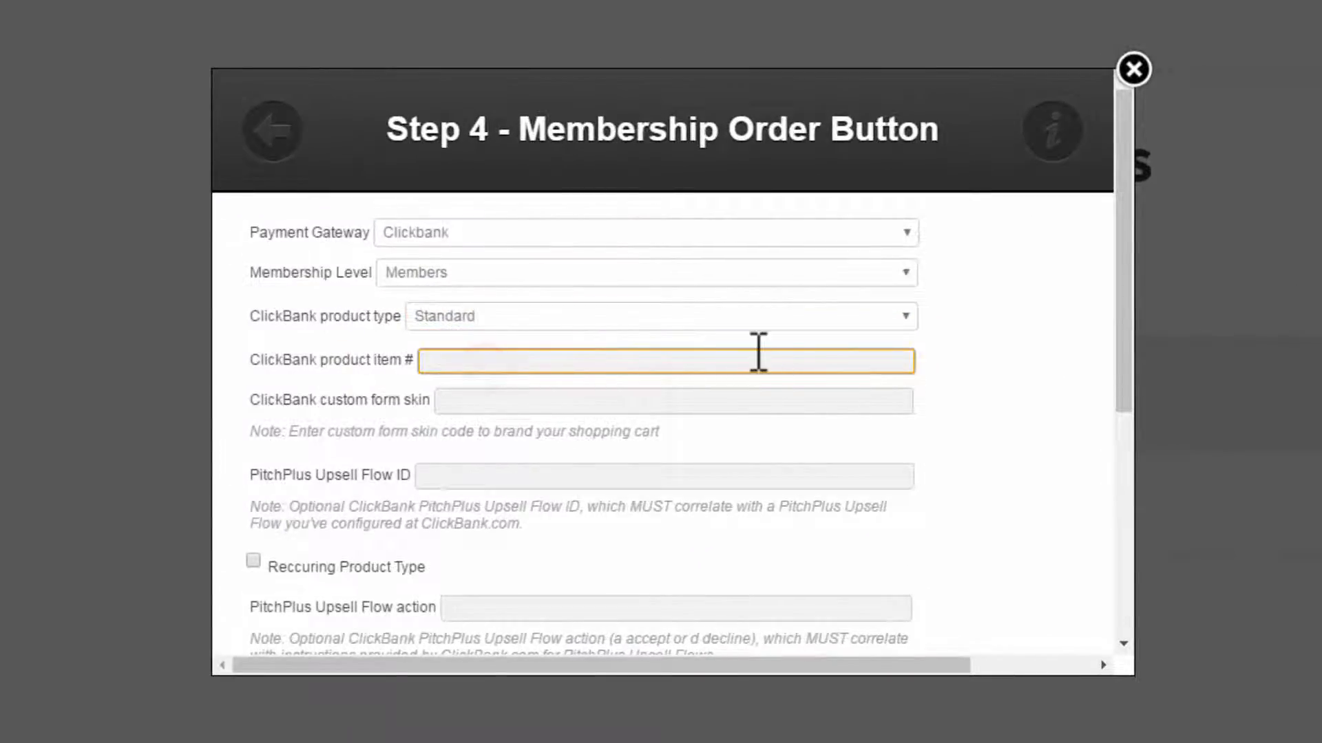
text(af21)
click(493, 408)
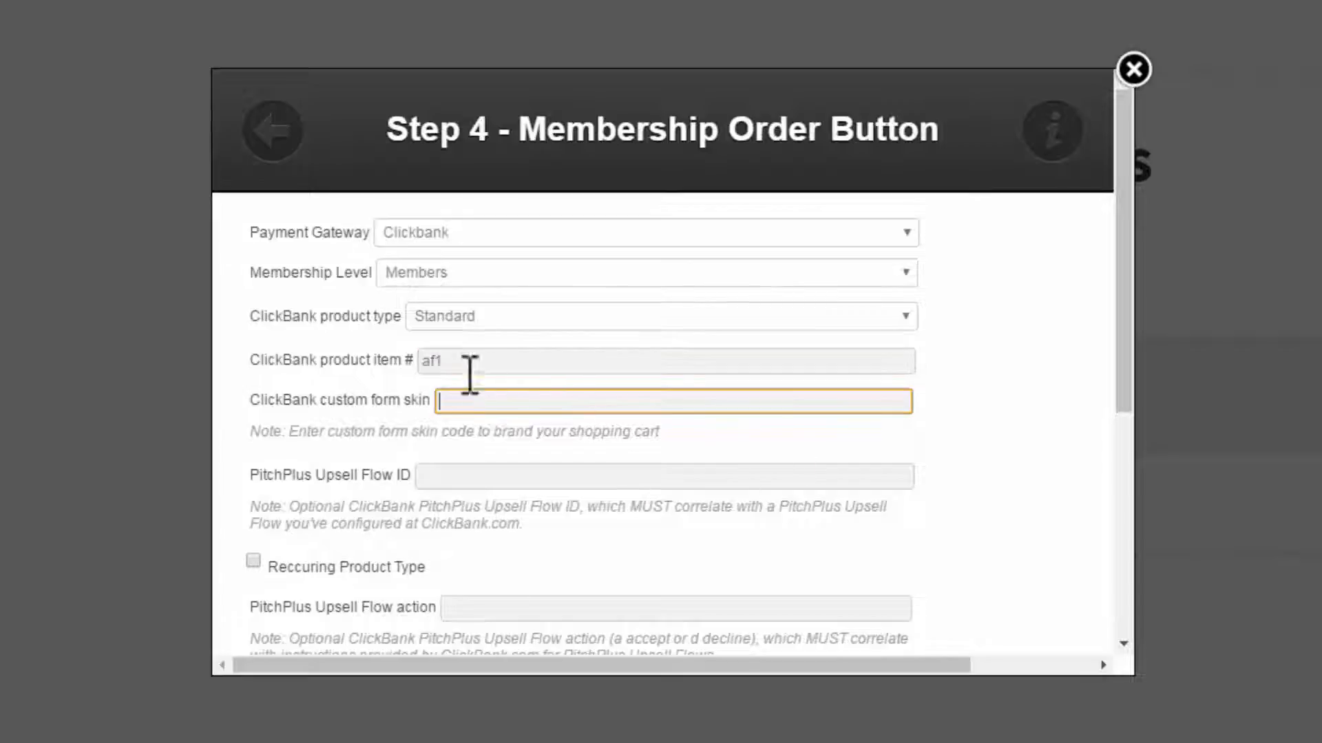
click(543, 404)
text(CEM)
- Copy the Autoresponder Funnel's flow ID from ClickBank's PitchPlus upsell flows into the order button's PitchPlus Upsell Flow ID as 26020
scroll(523, 392, down, 2)
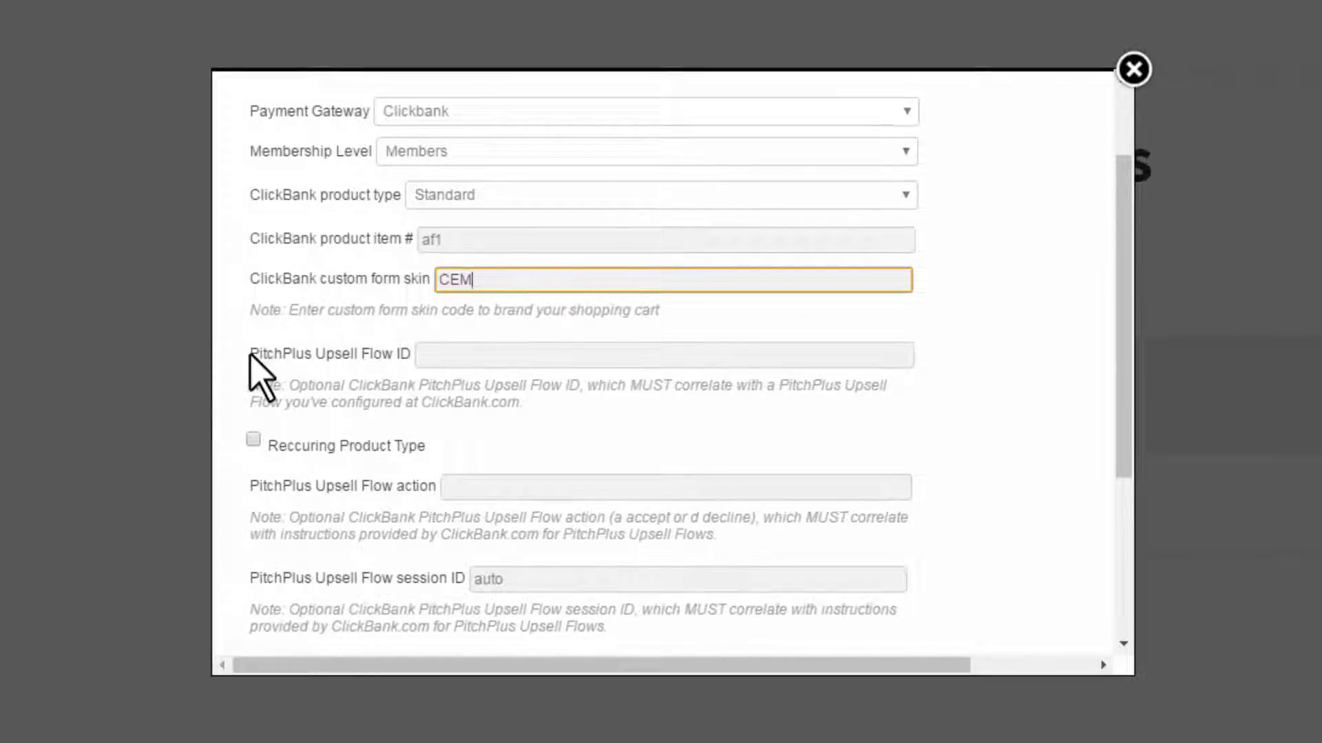
drag(252, 354, 400, 358)
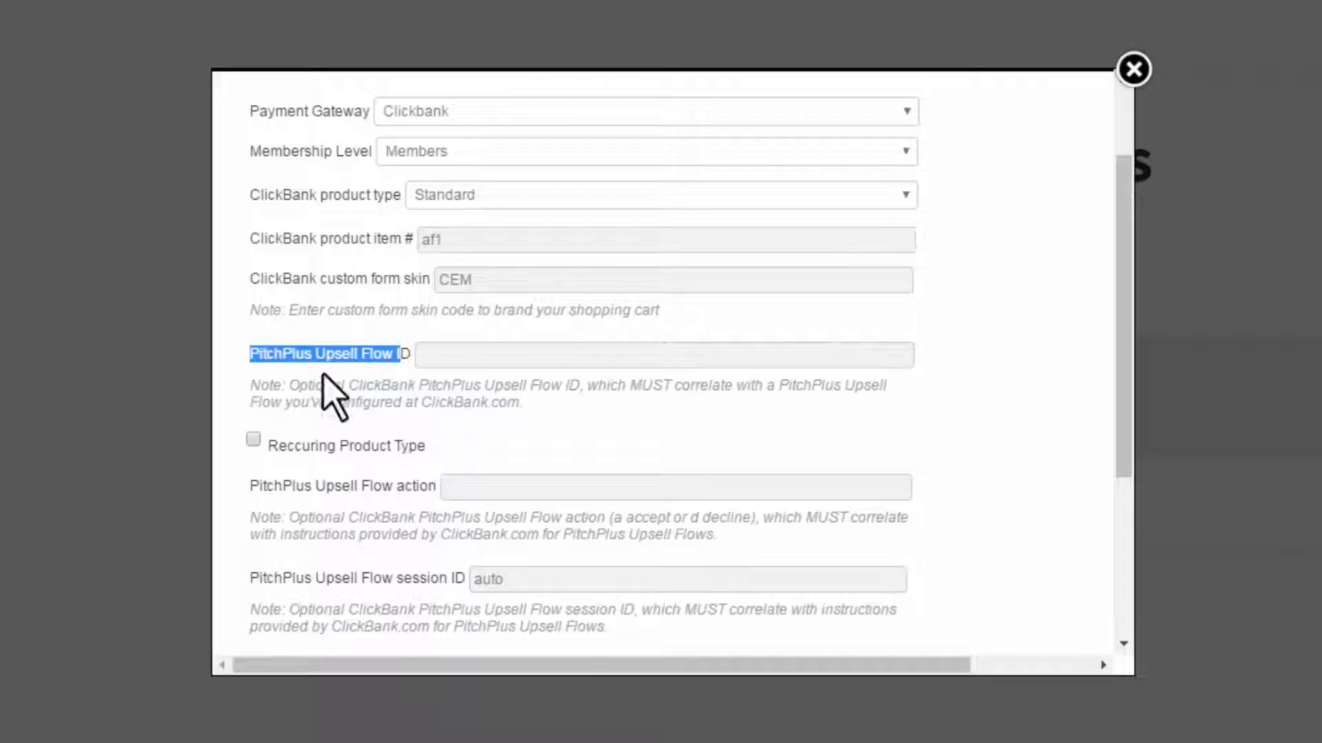
click(313, 355)
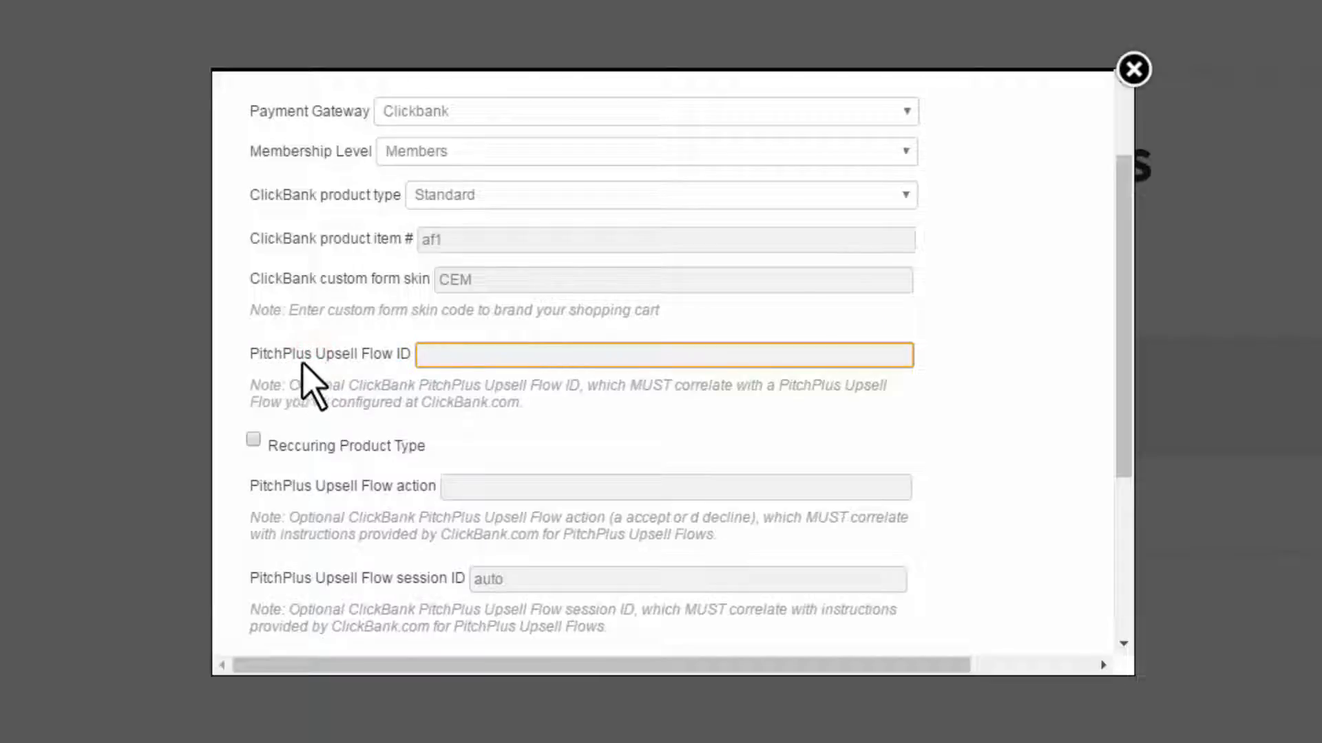
click(489, 358)
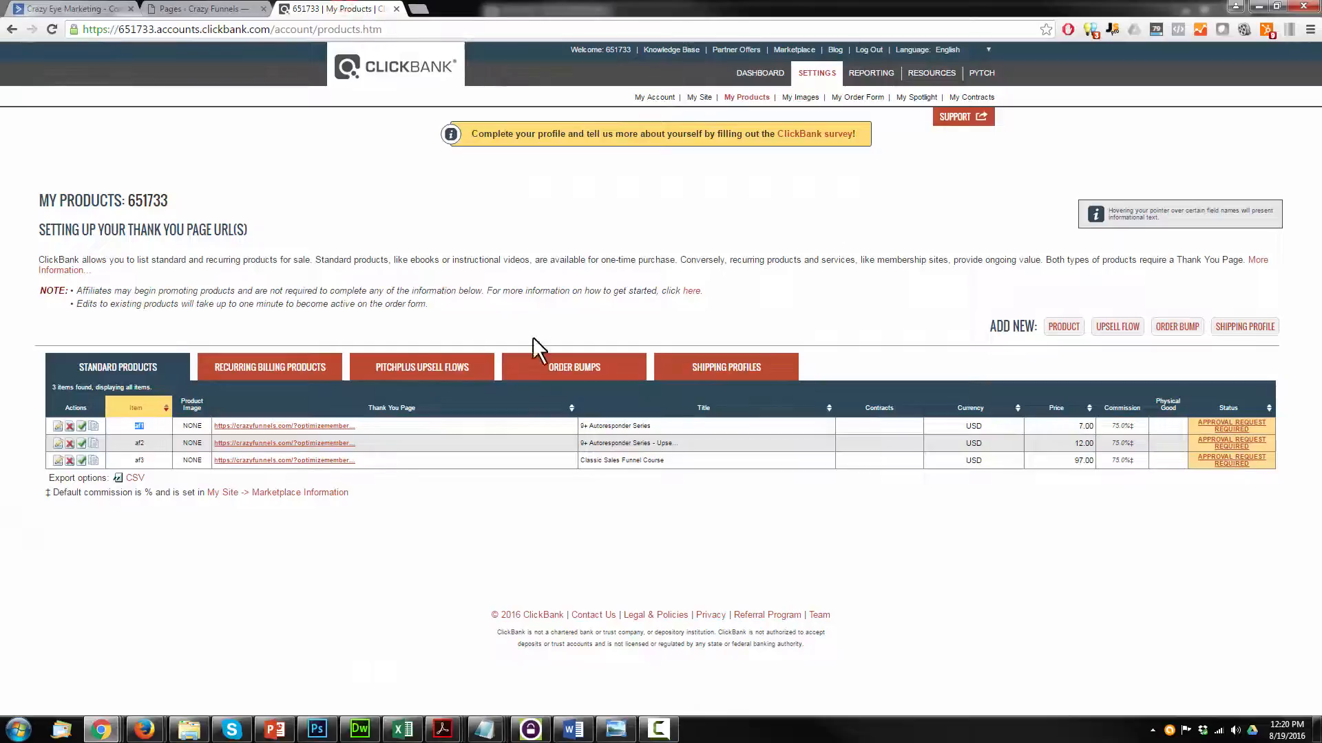
click(415, 372)
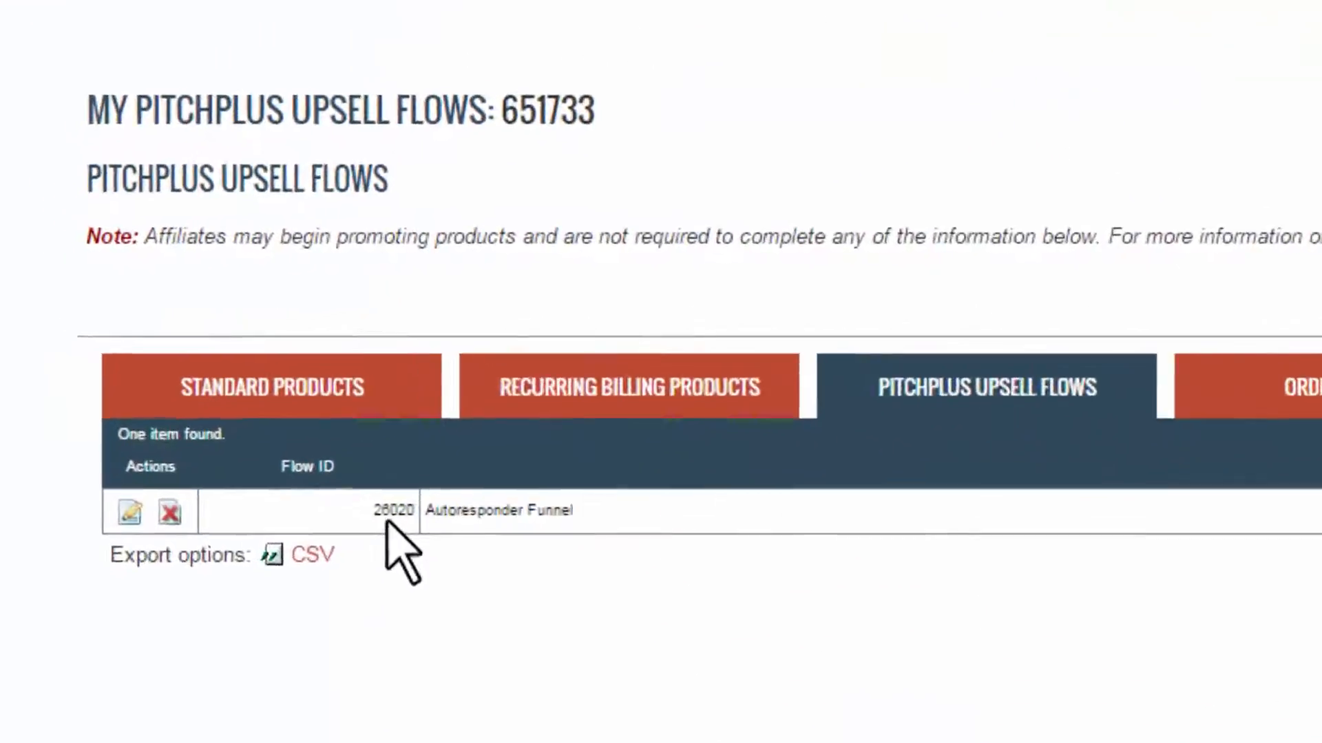
double_click(262, 428)
right_click(263, 428)
click(506, 560)
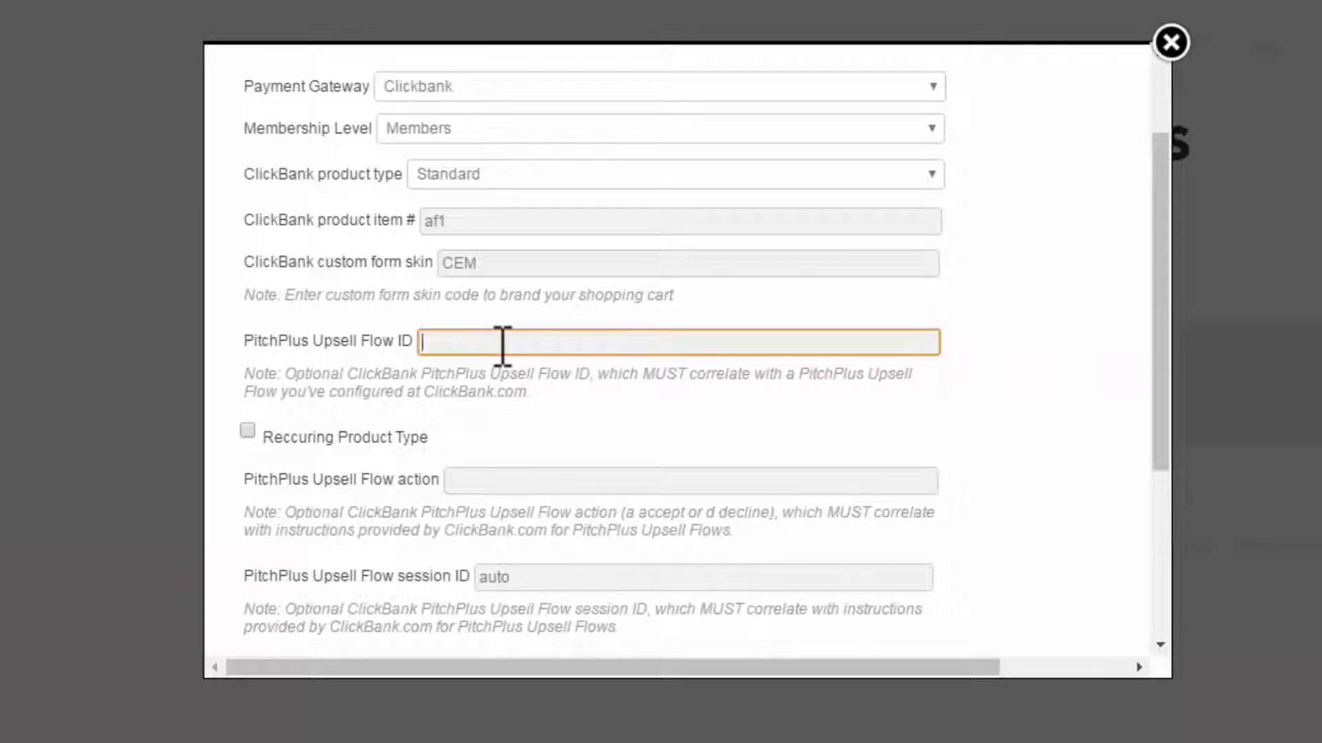
key(ctrl+v)
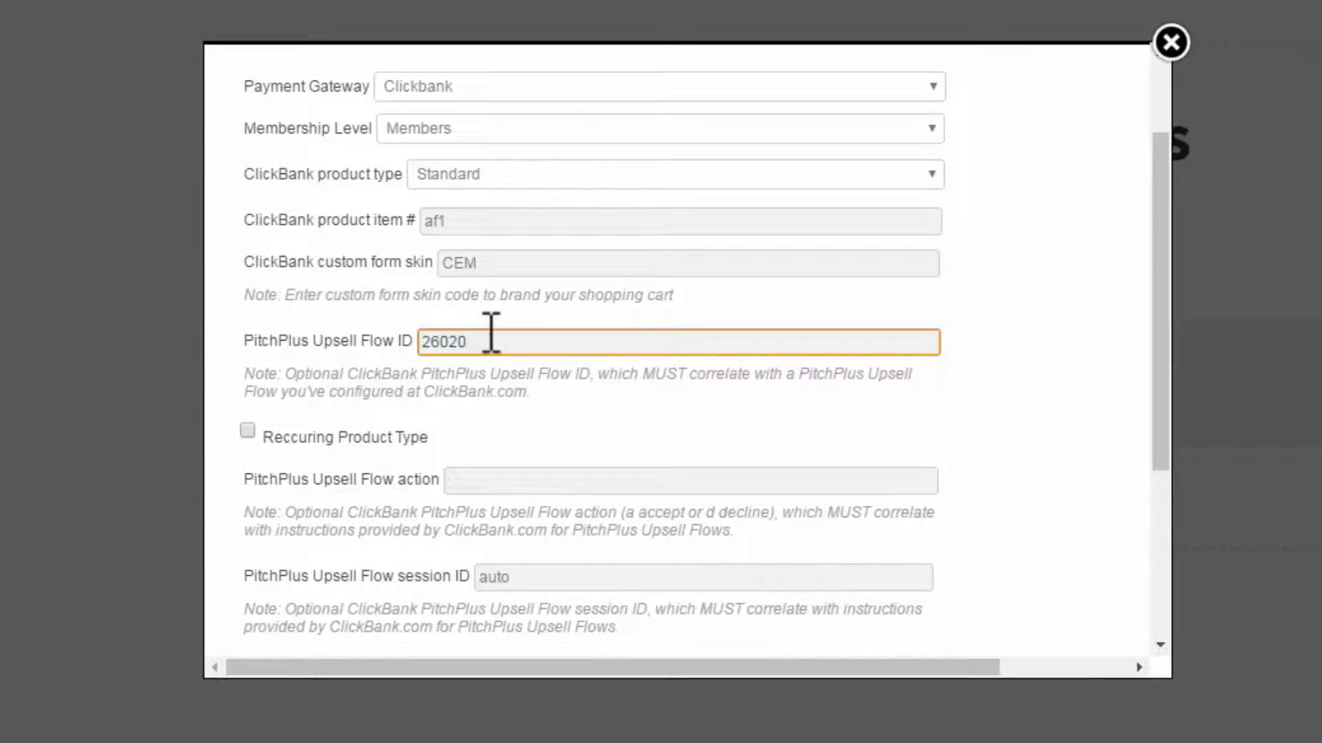
- Set fixed term access to One Time (for lifetime access) and the description to "9+ Autoresponder Series"
scroll(491, 335, down, 4)
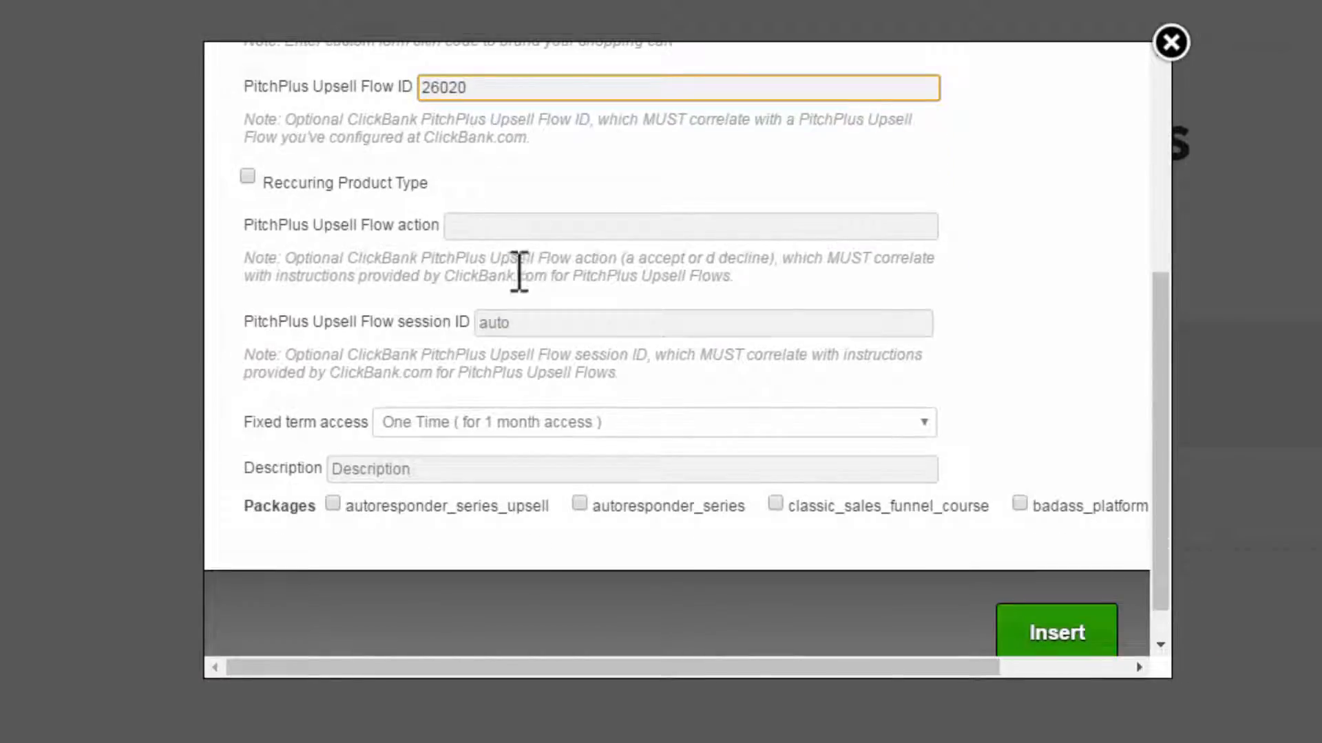
scroll(516, 331, down, 1)
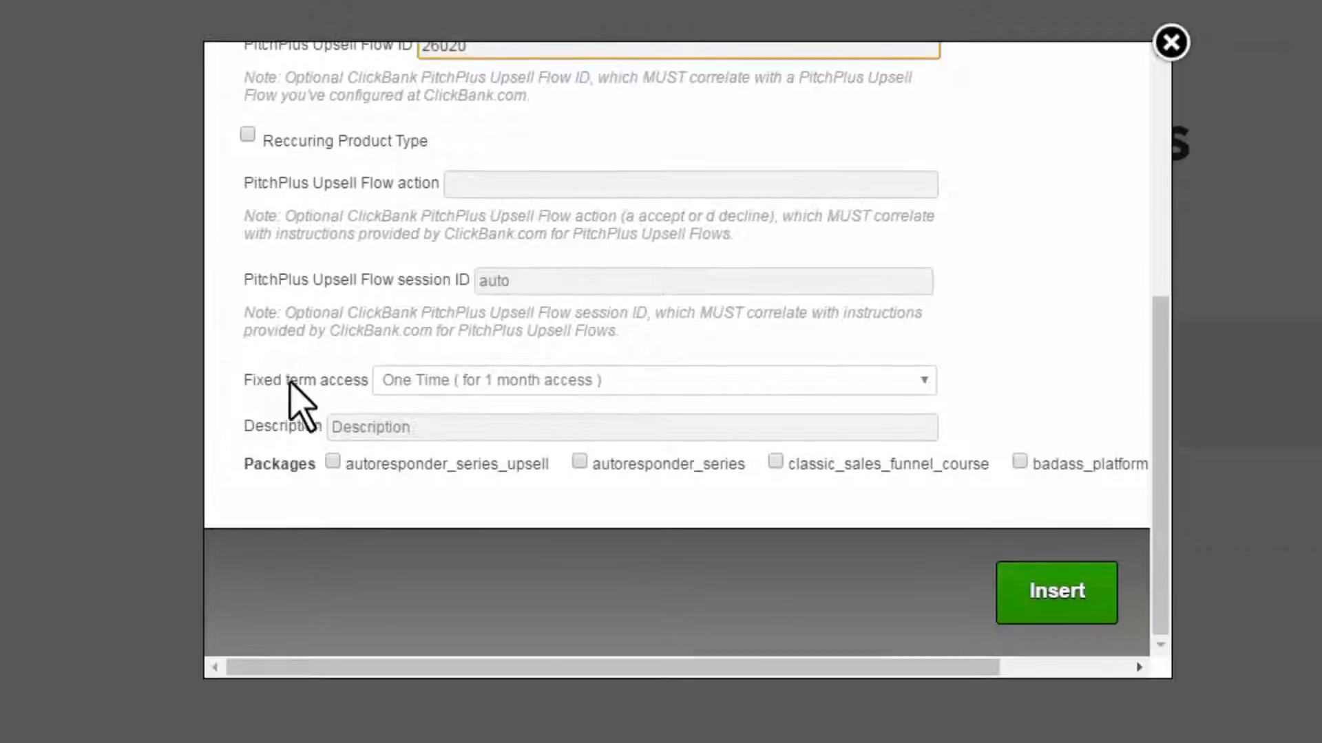
click(506, 379)
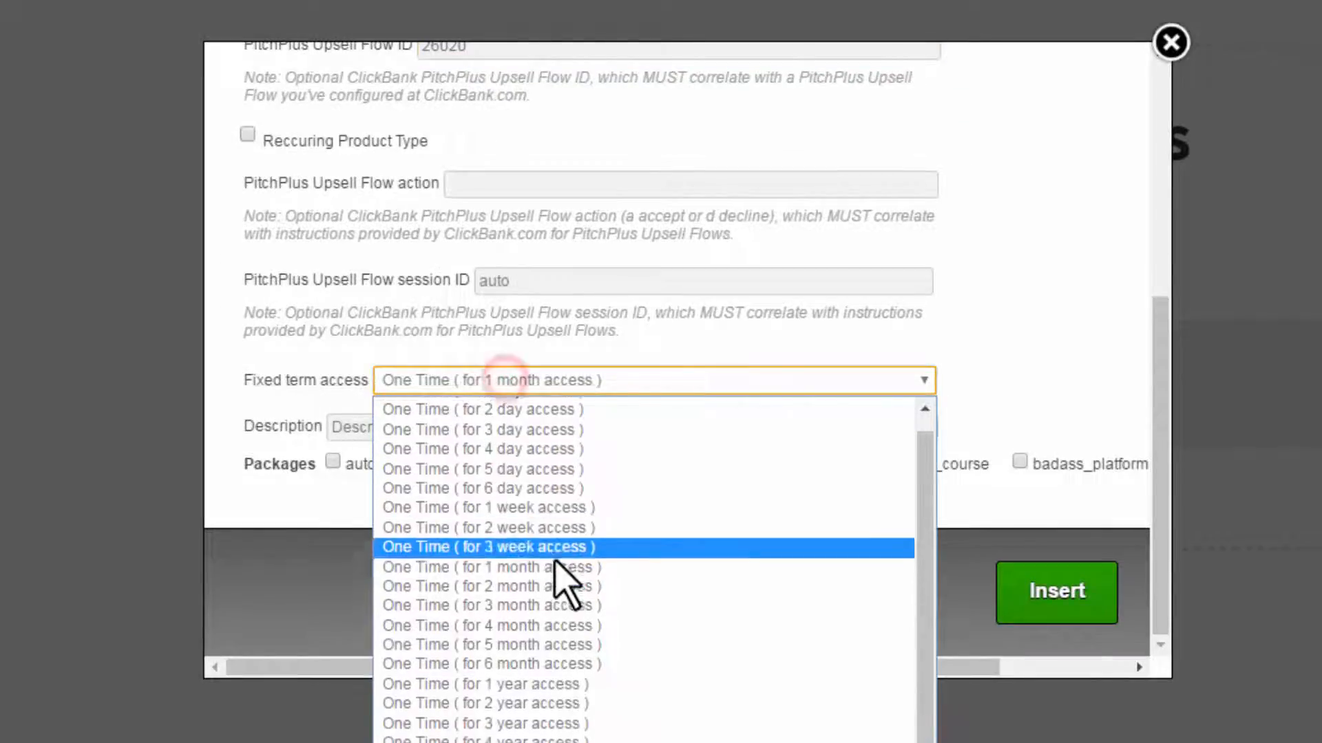
click(523, 742)
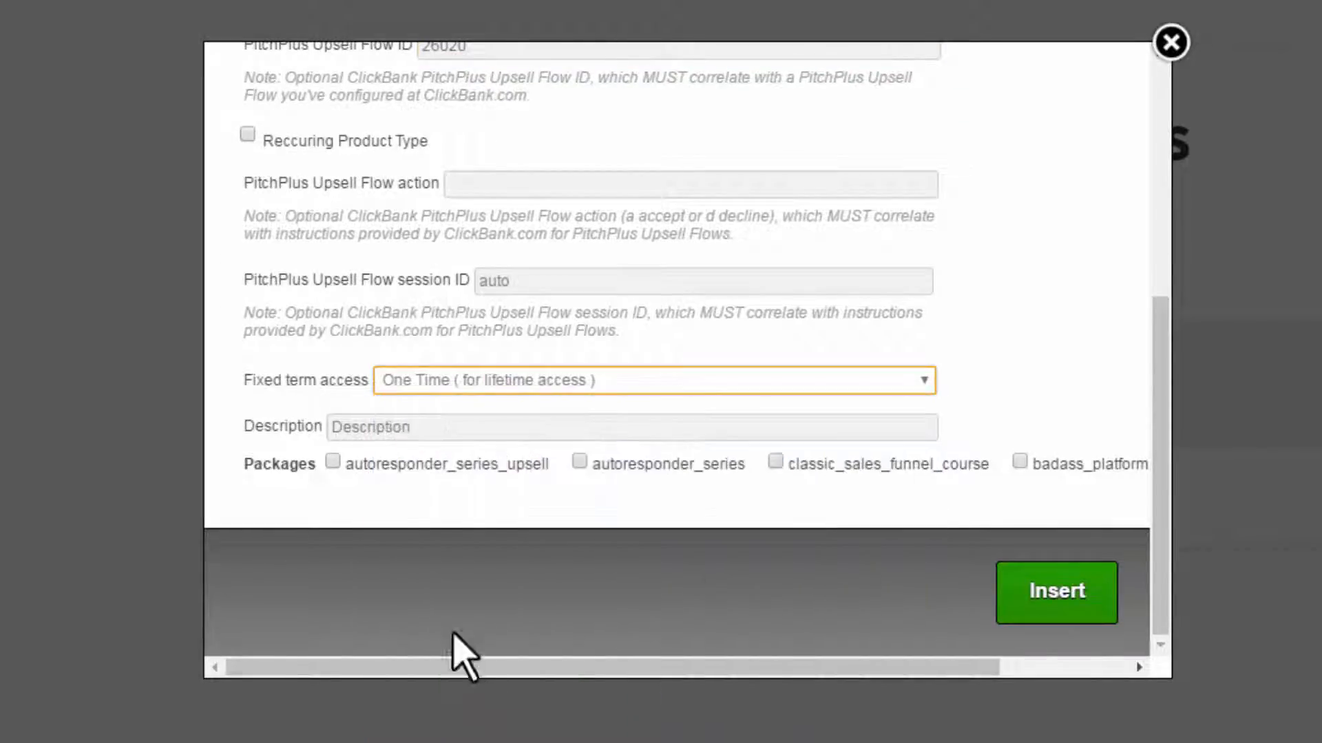
drag(427, 428, 177, 428)
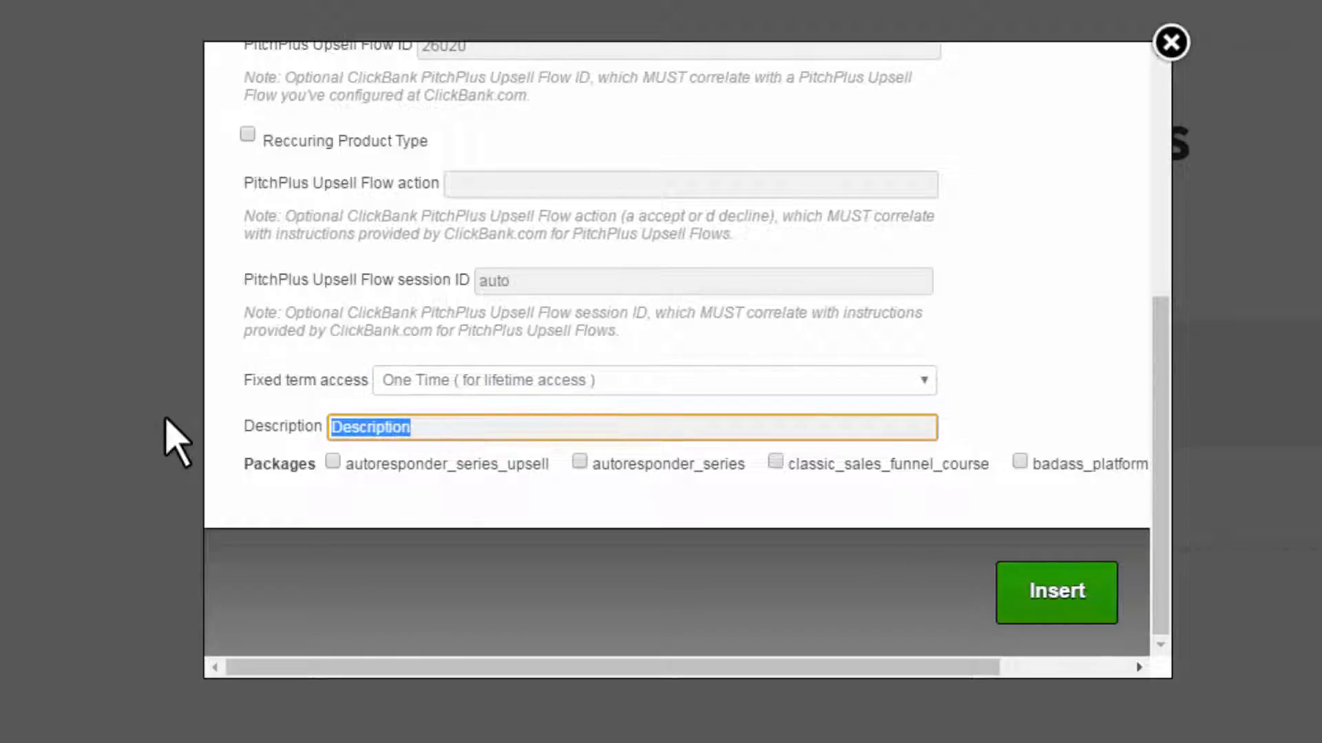
text(9+ Autoresponder Series)
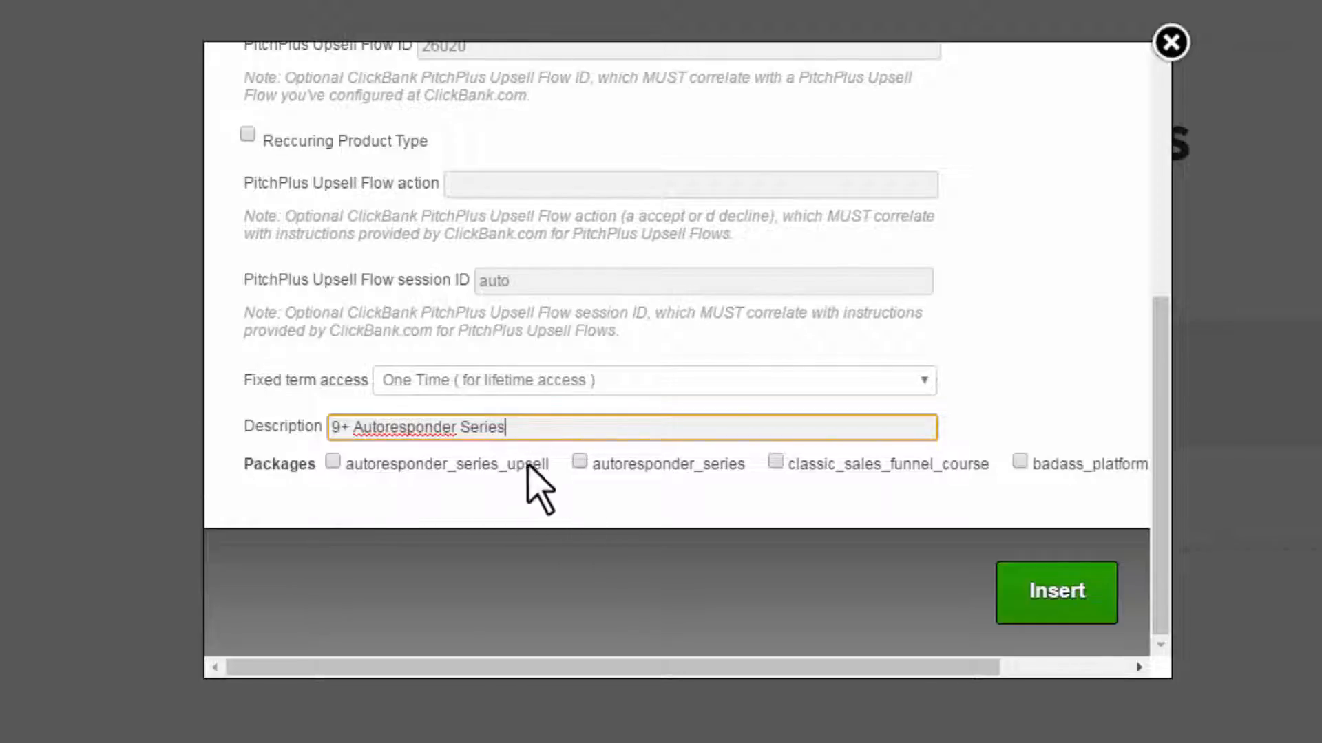
- Assign the autoresponder_series package, insert the order button, and save the 9+ Autoresponder Series page while keeping it open for editing
click(579, 461)
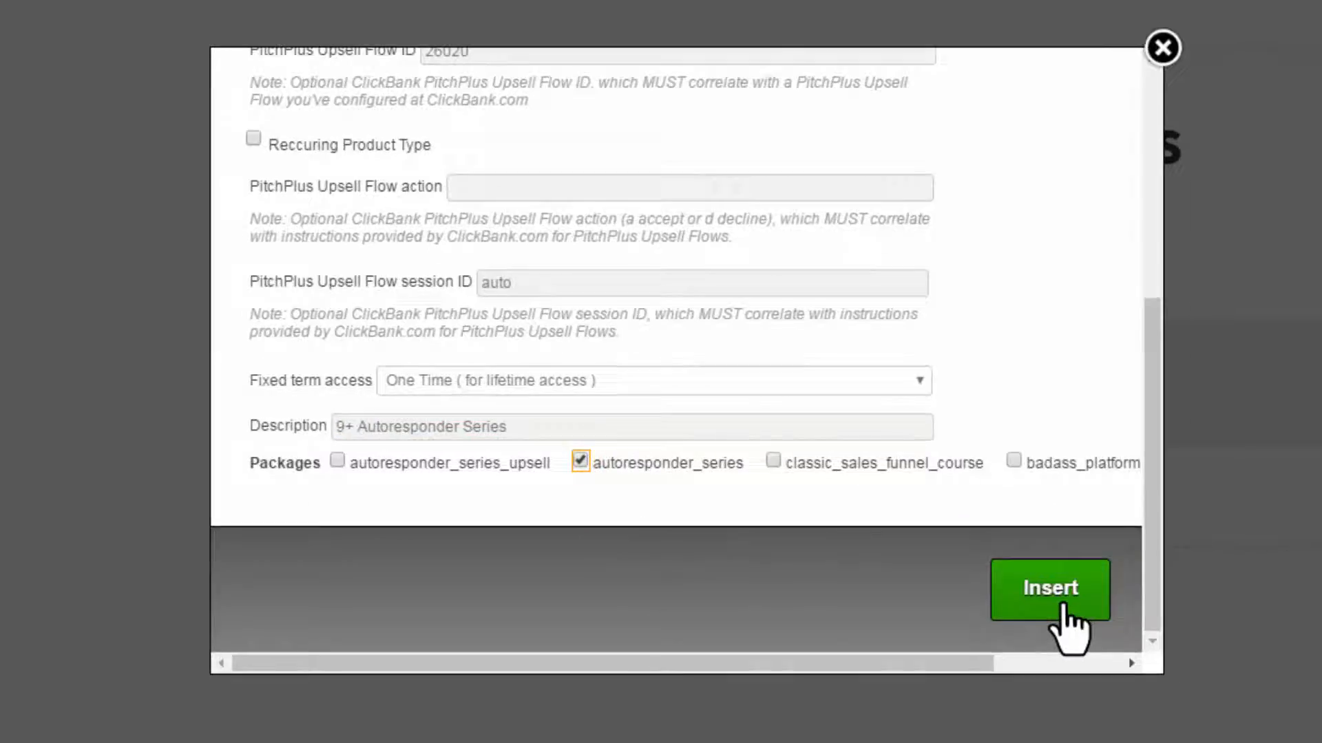
click(1062, 606)
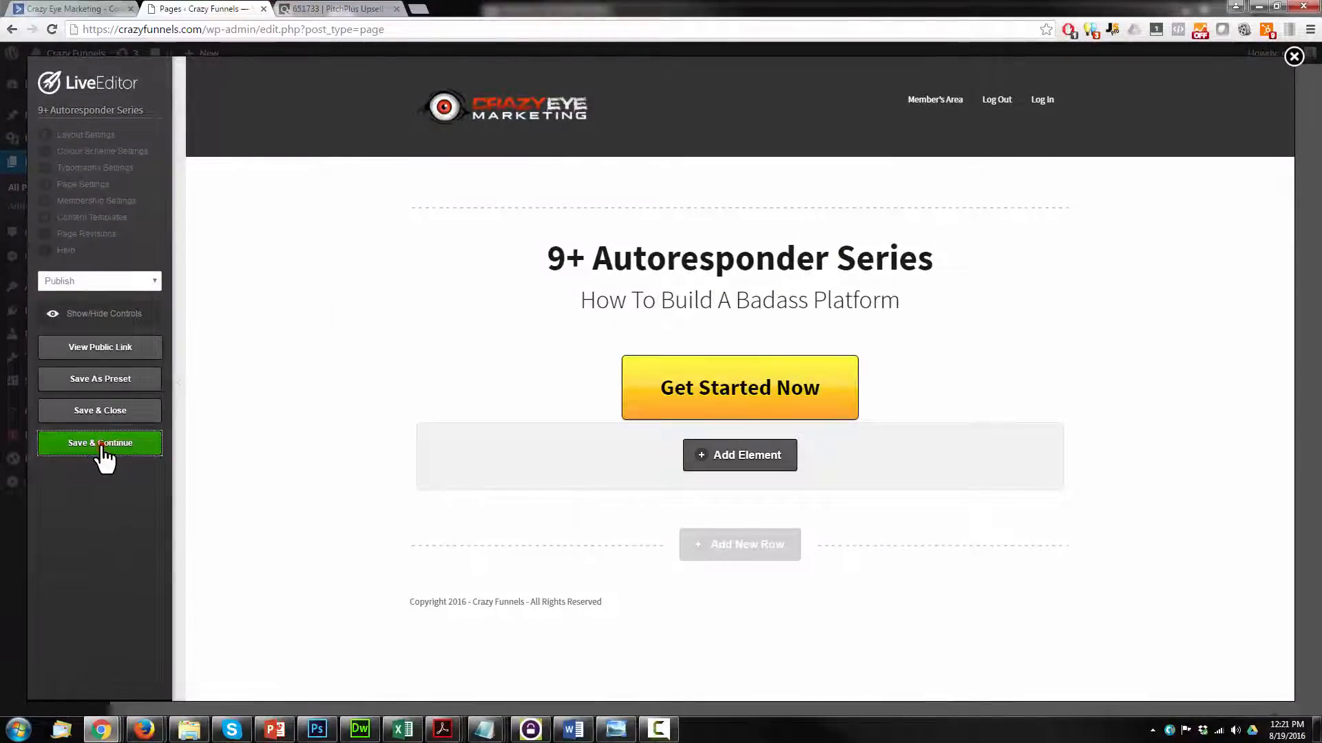
click(101, 448)
click(775, 132)
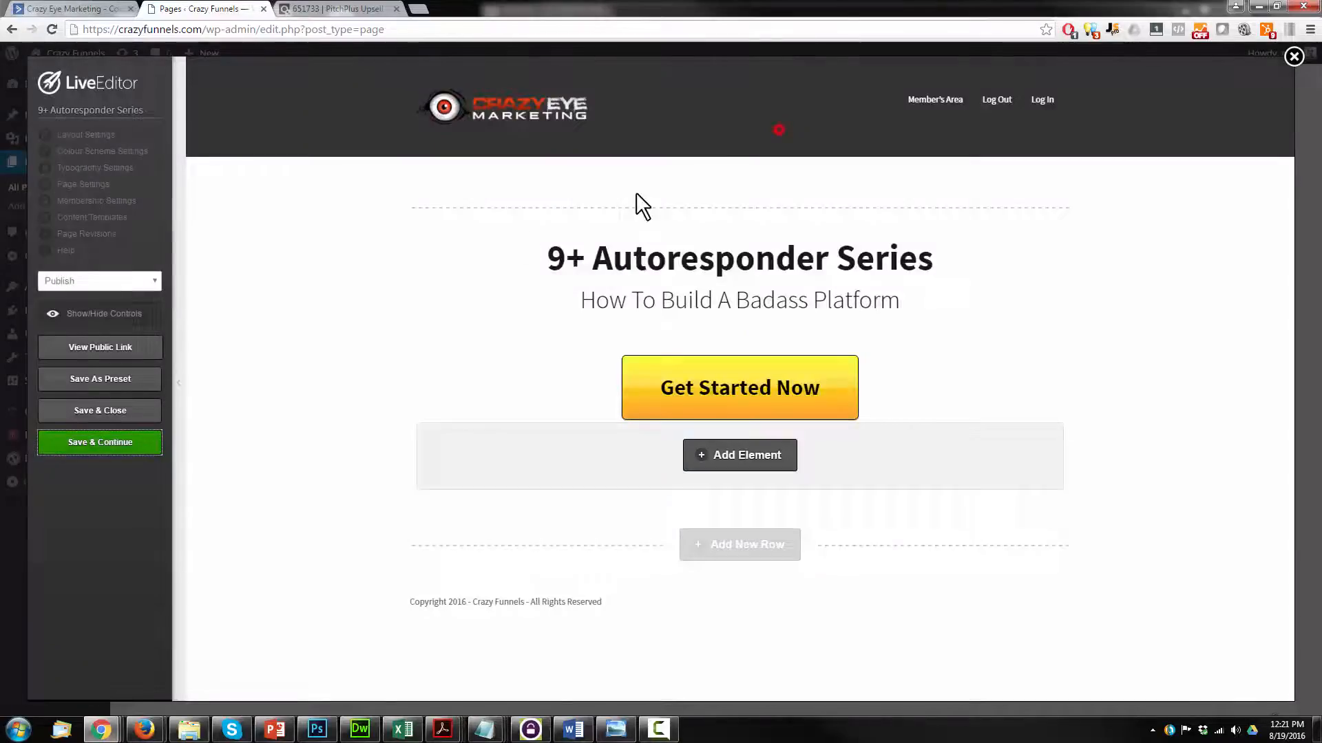
- View the published 9+ Autoresponder Series page and follow its Get Started Now button to check the product details on the ClickBank order form
click(124, 350)
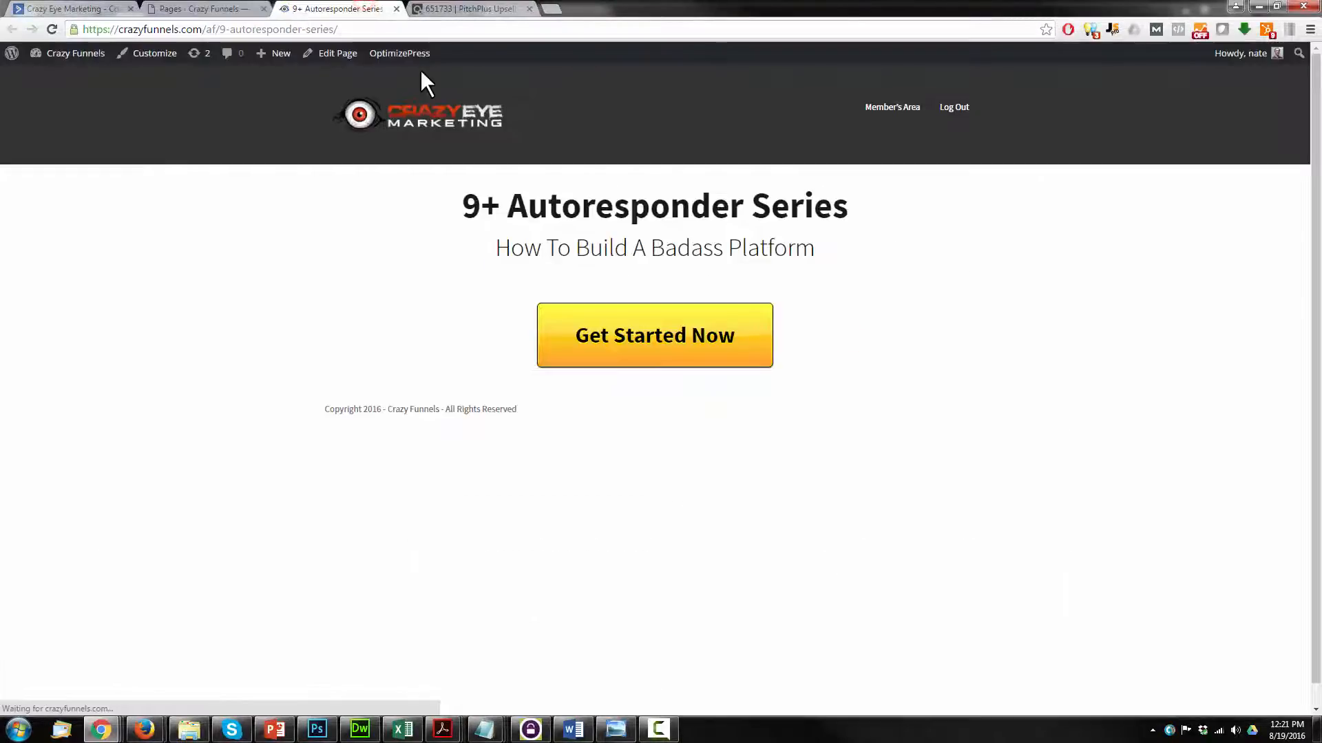
click(663, 365)
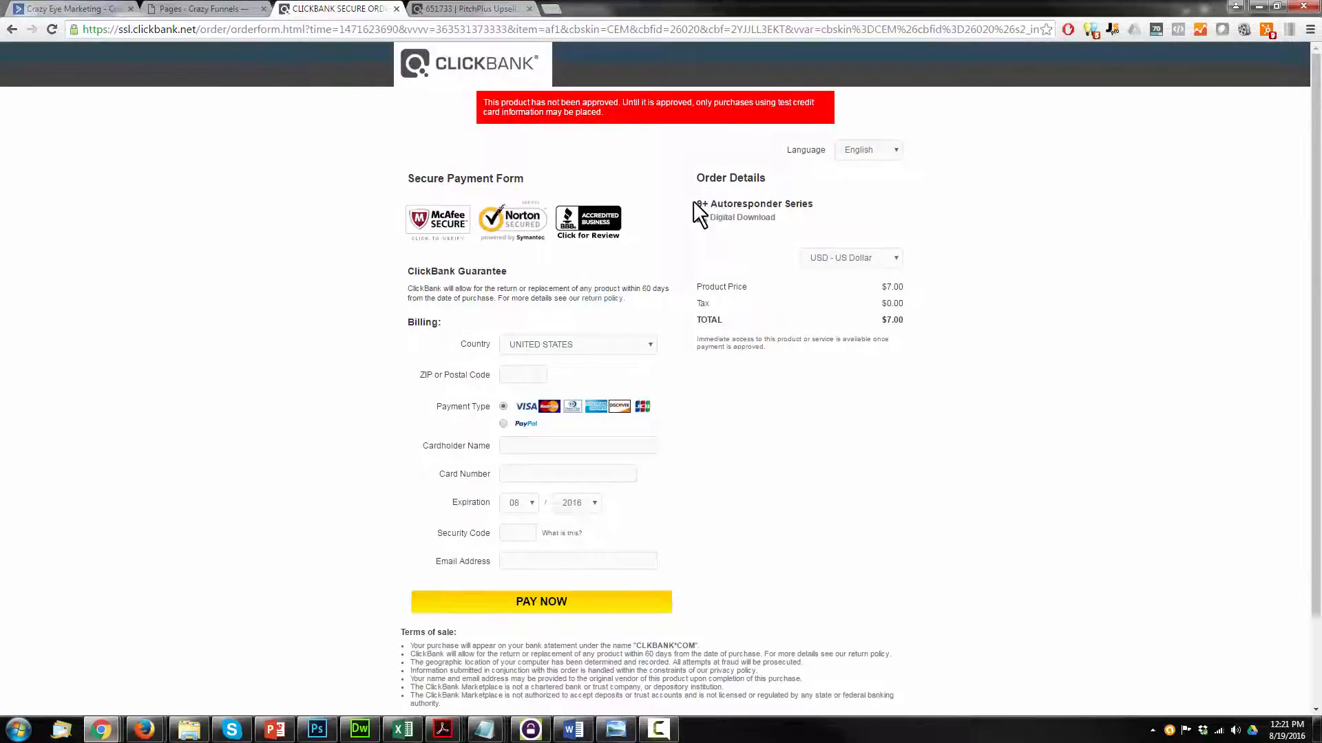
drag(696, 204, 828, 204)
click(999, 311)
click(956, 355)
scroll(895, 413, down, 2)
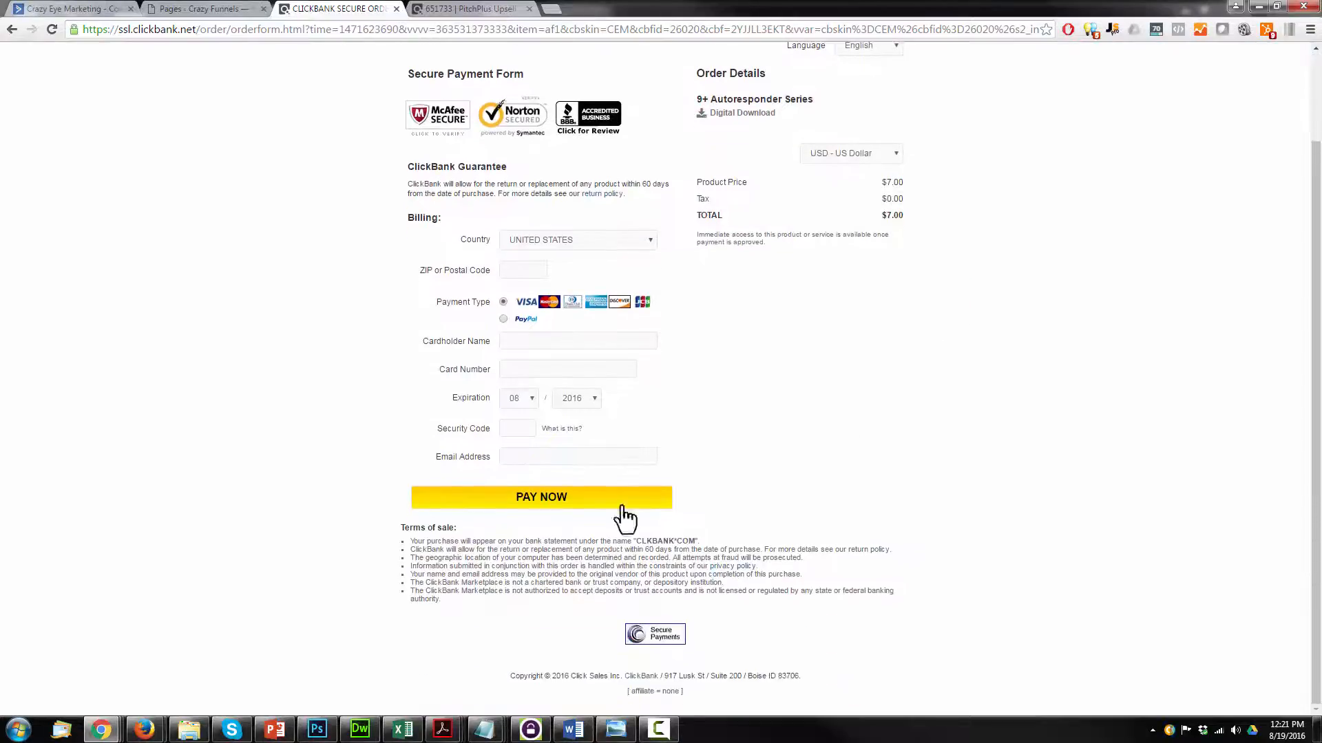
scroll(771, 485, up, 2)
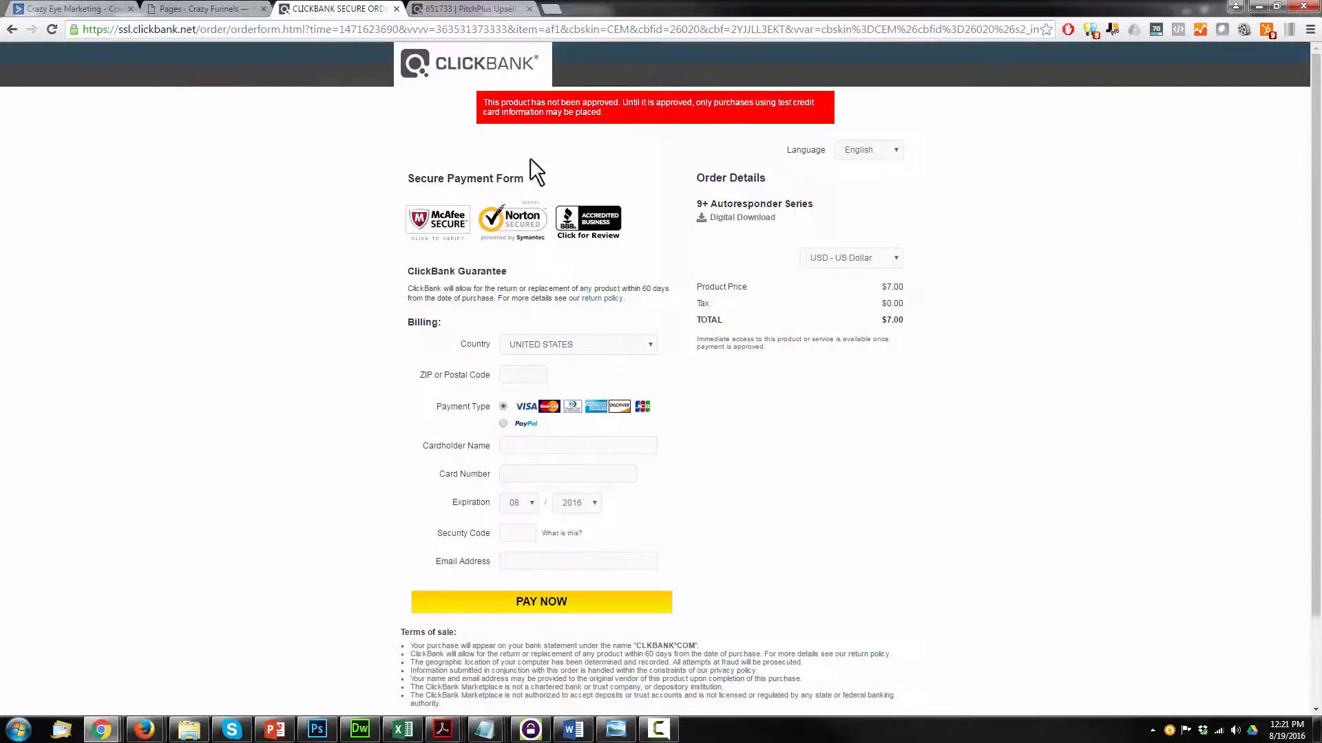
- Save and close the 9+ Autoresponder Series page, then open the 9+ Autoresponder Series – Upsell page in the Live Editor
click(209, 9)
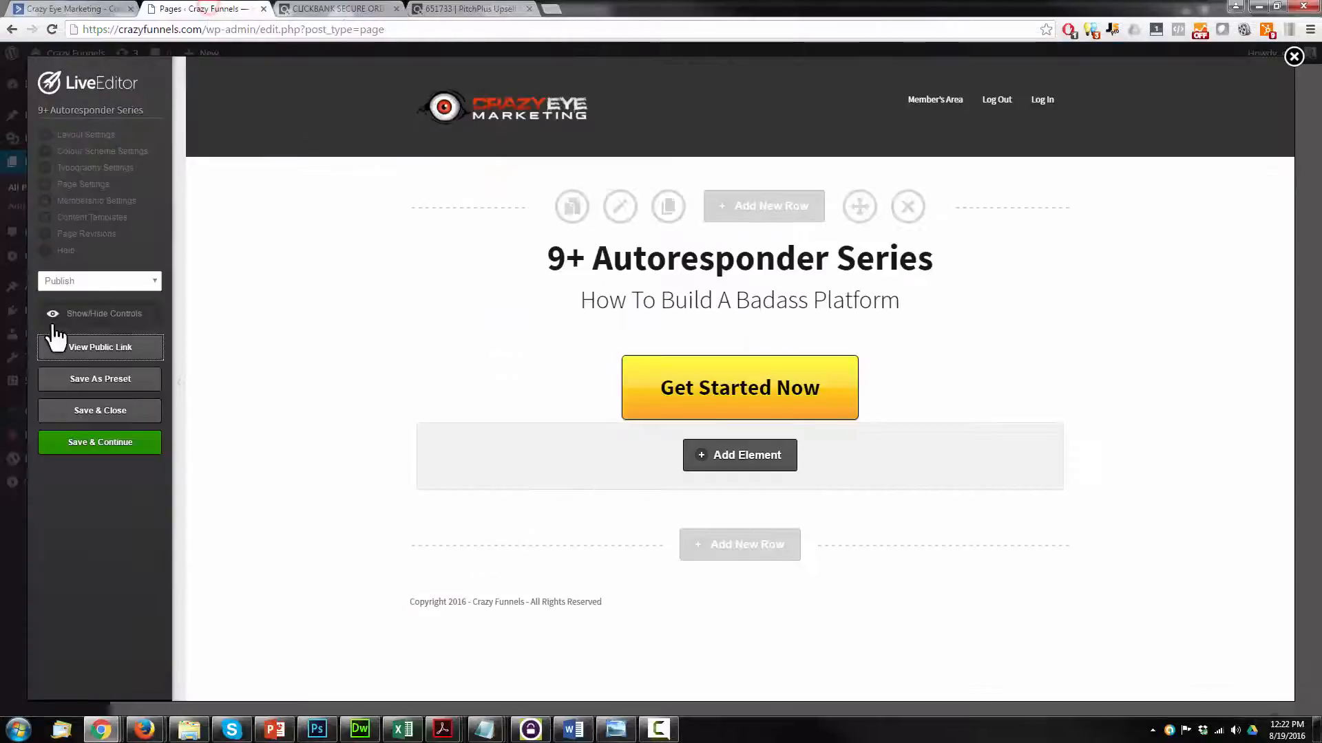
click(104, 410)
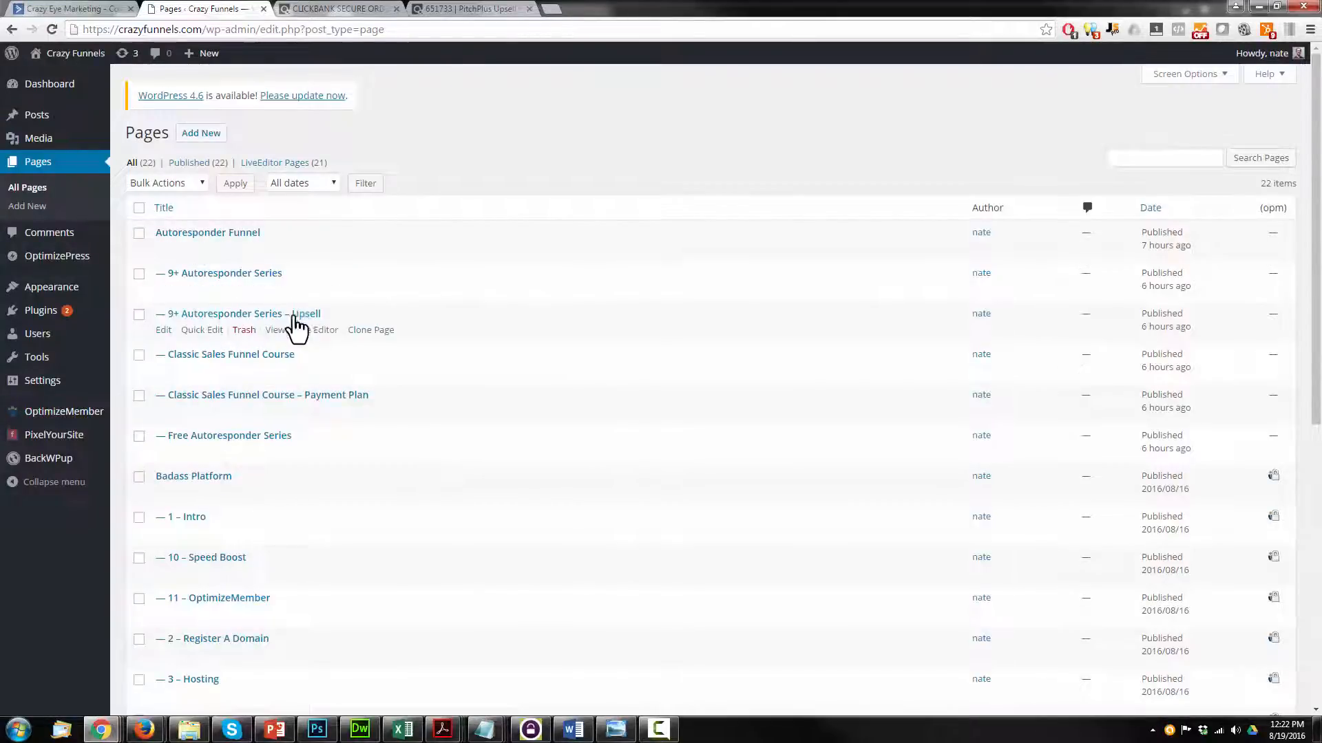
click(318, 331)
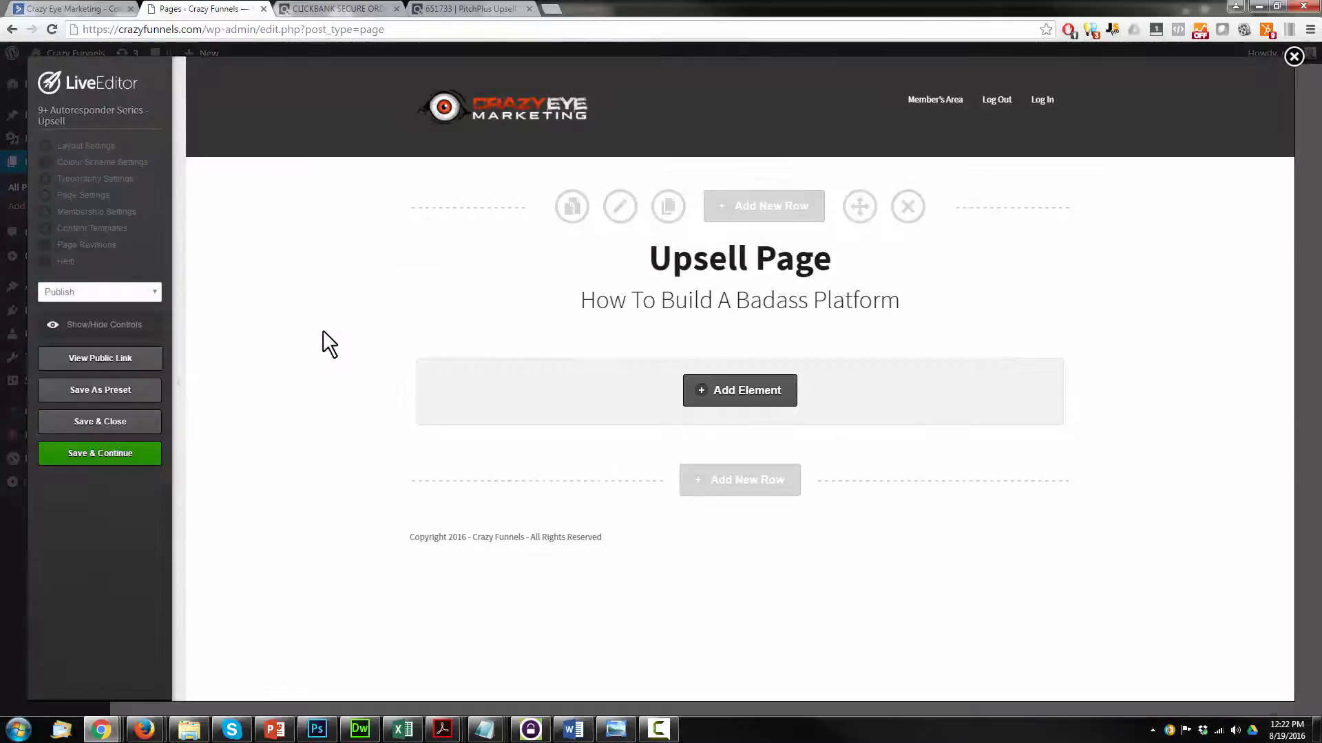
- Add a Membership Order Button element to the upsell page using the Button Designer style with its default design
click(714, 396)
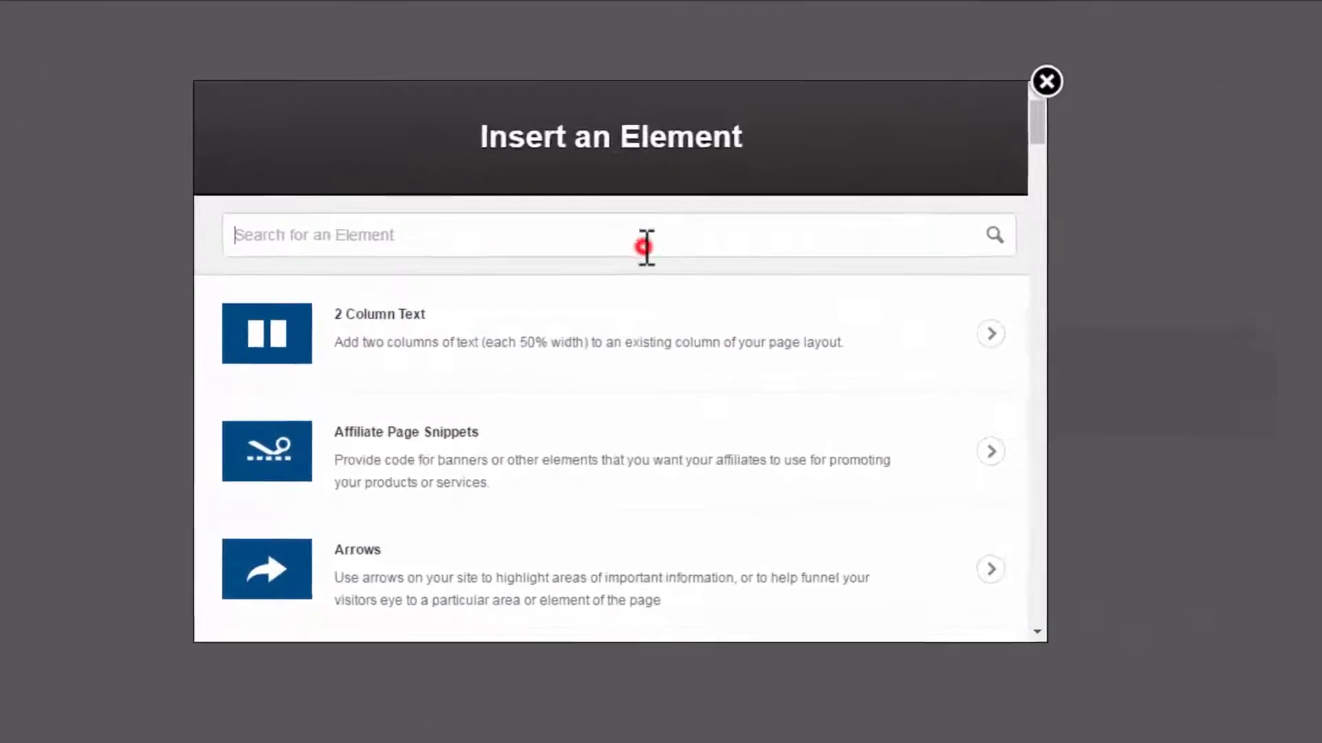
text(member)
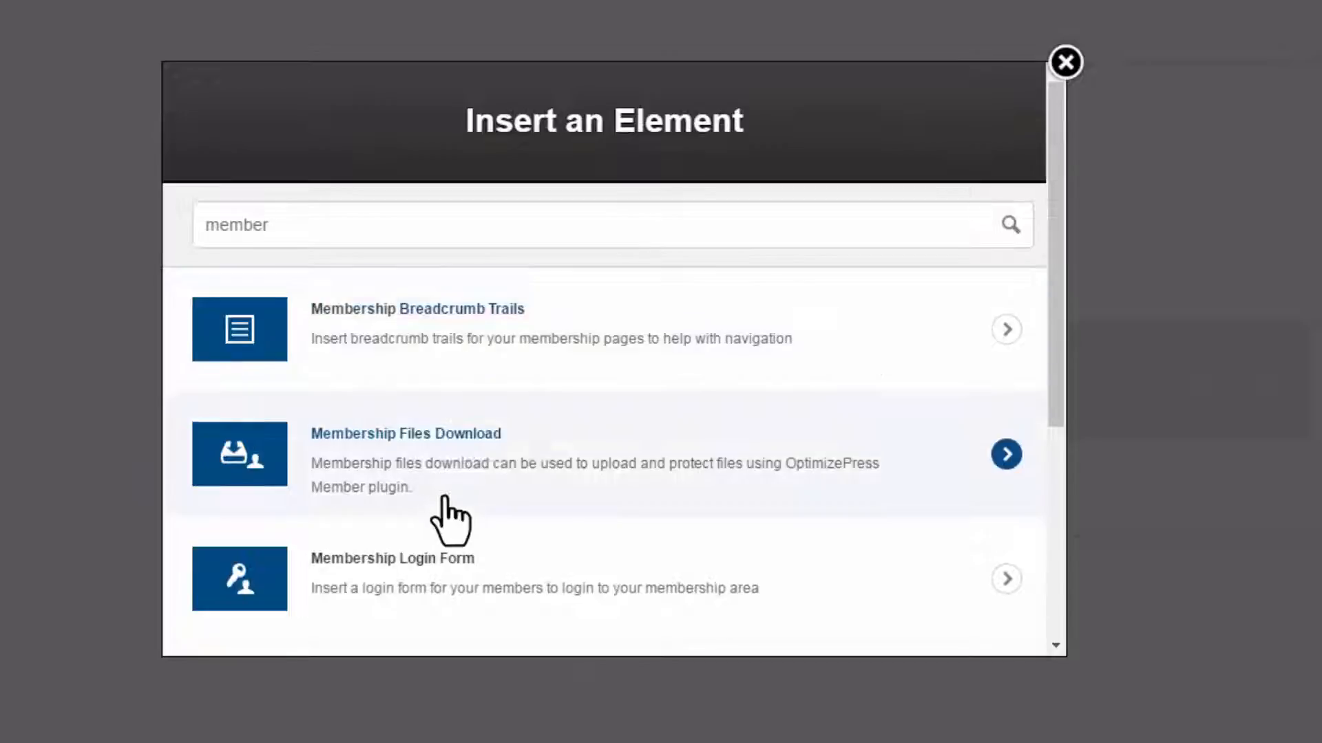
scroll(443, 499, down, 5)
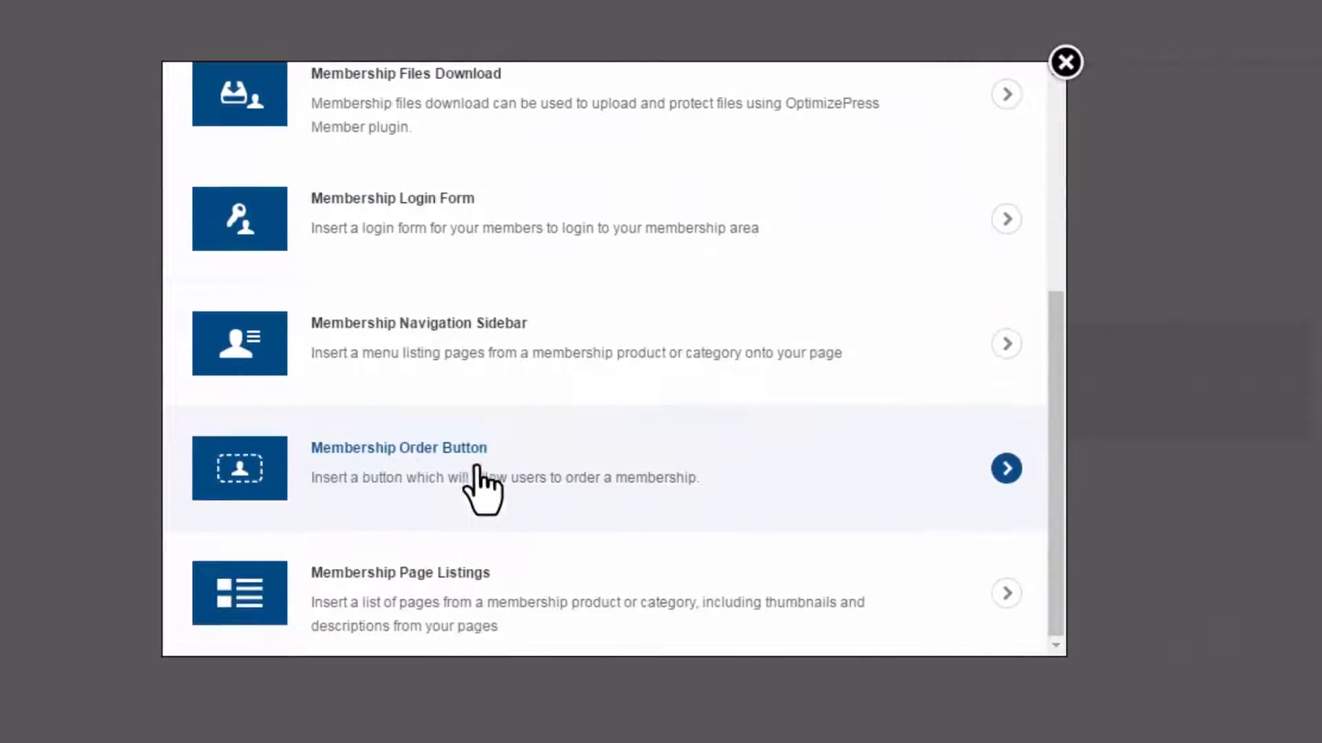
click(473, 464)
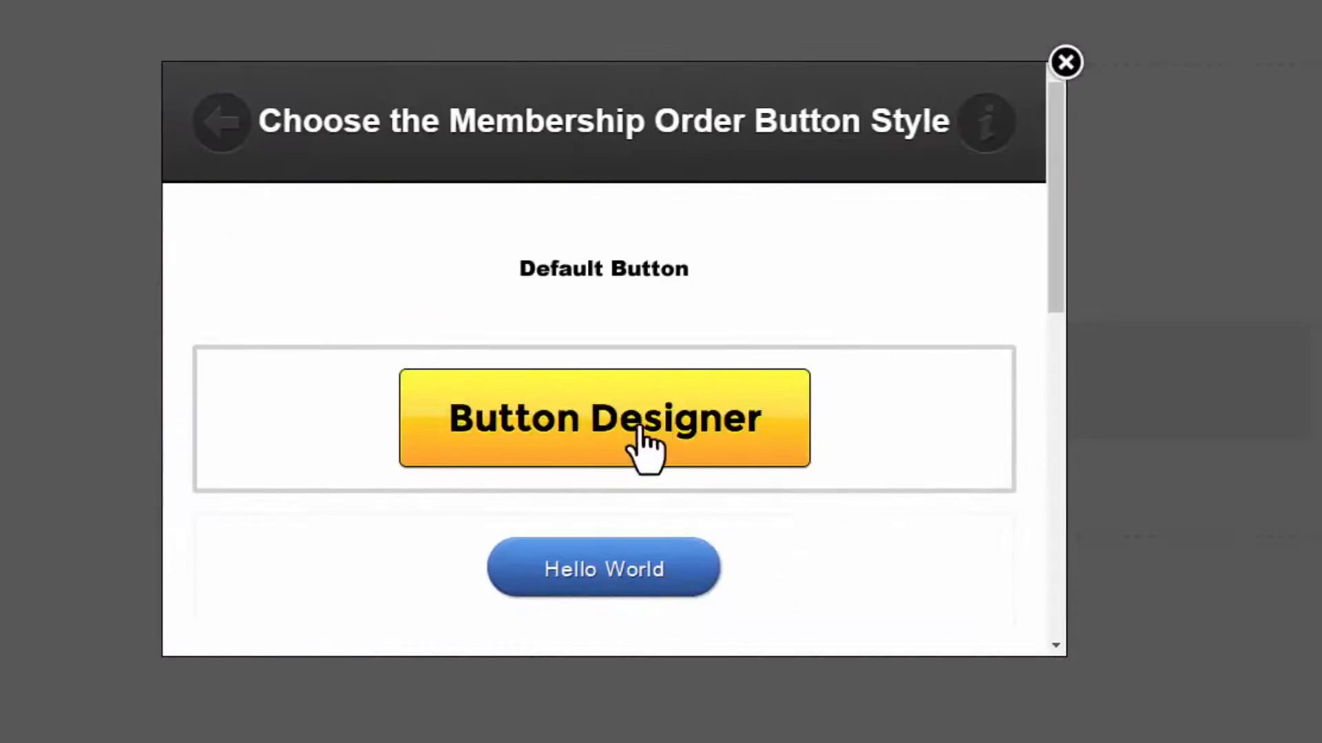
click(611, 432)
scroll(761, 372, down, 10)
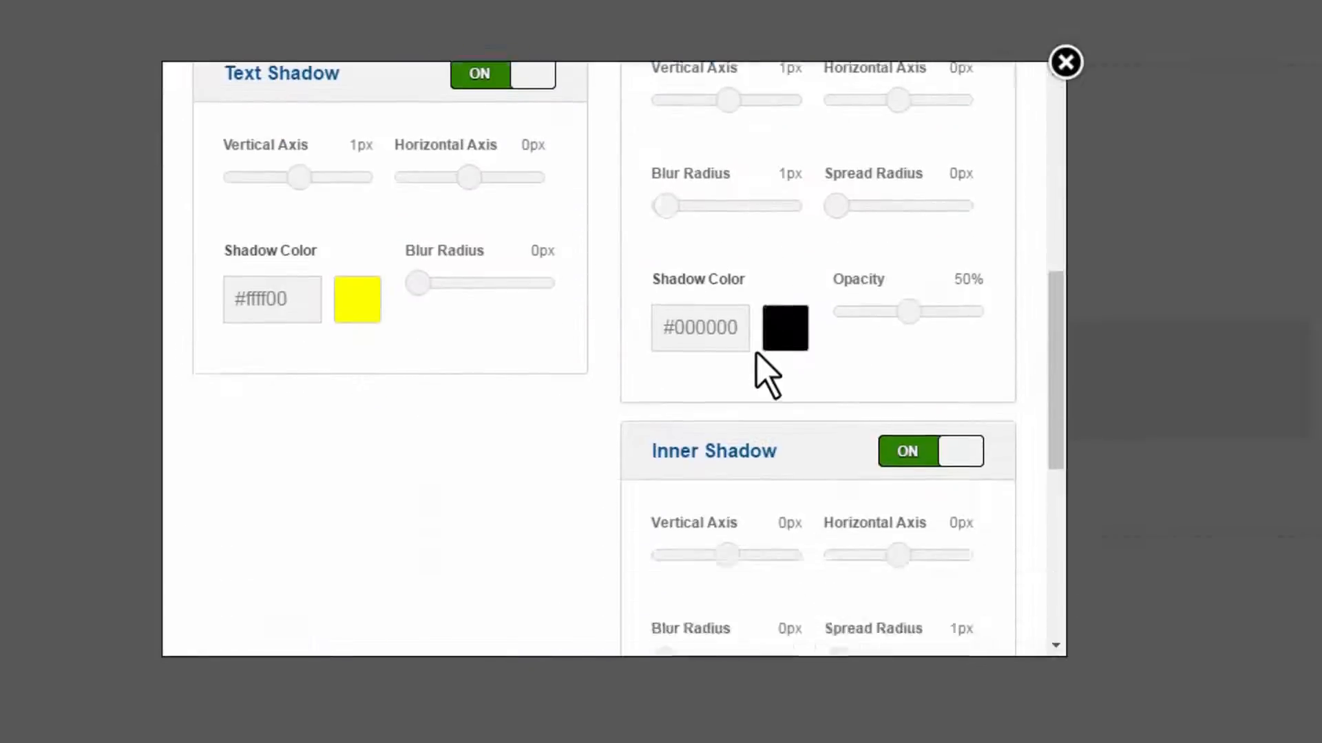
click(971, 605)
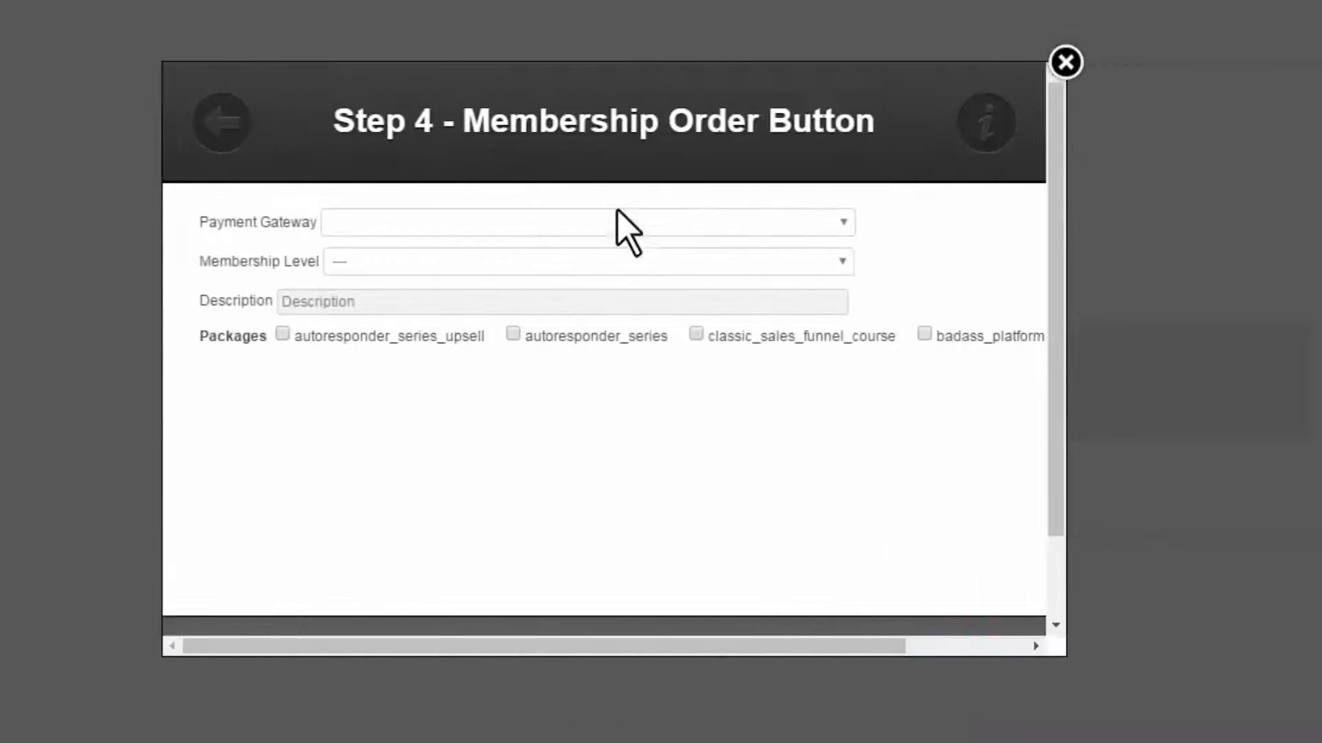
- Set the upsell button's payment gateway to Clickbank, membership level to Members and ClickBank product type to Standard
click(551, 219)
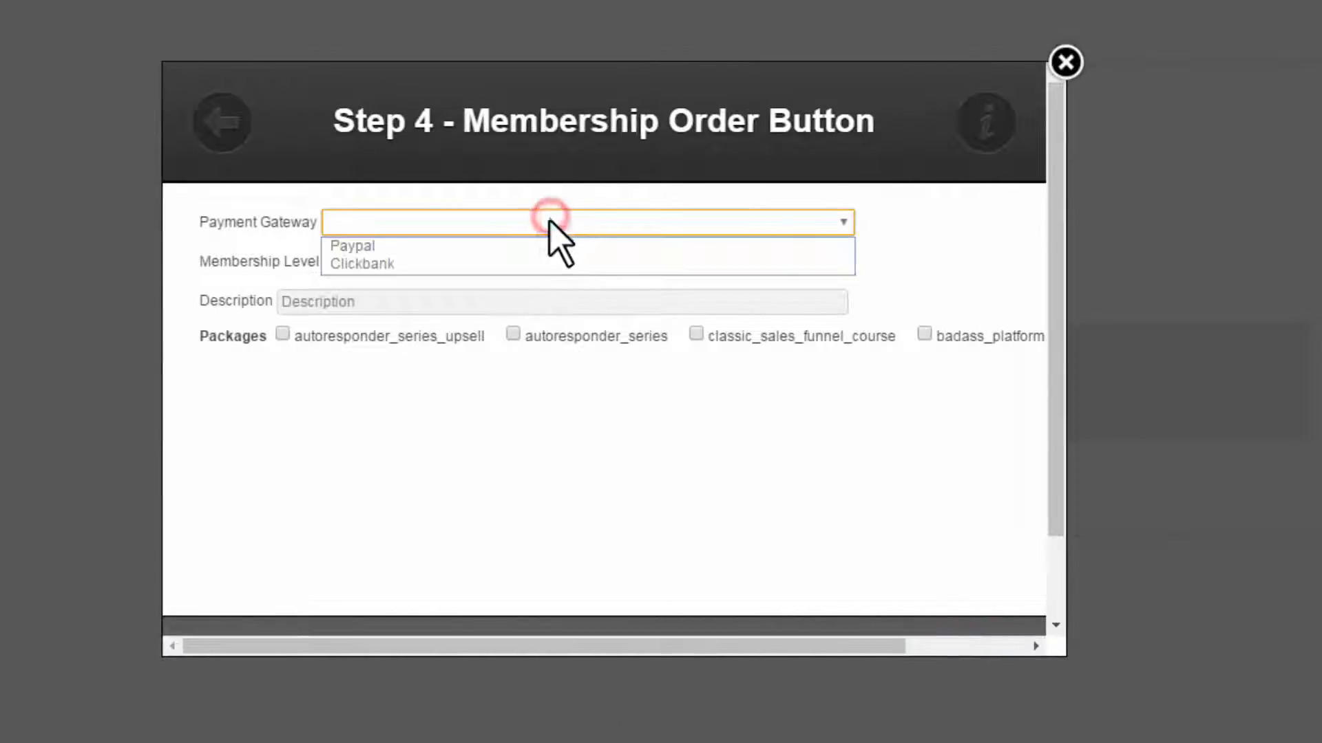
click(372, 262)
click(481, 262)
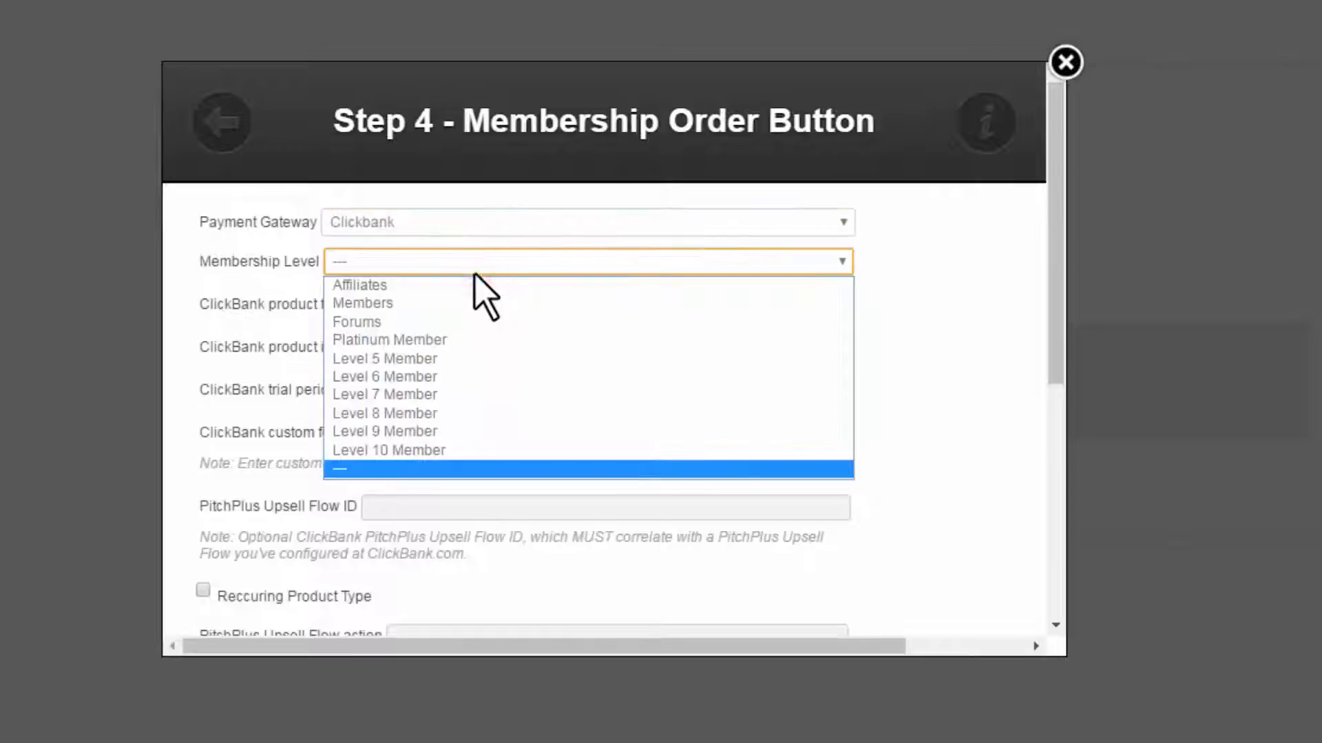
click(425, 304)
click(507, 305)
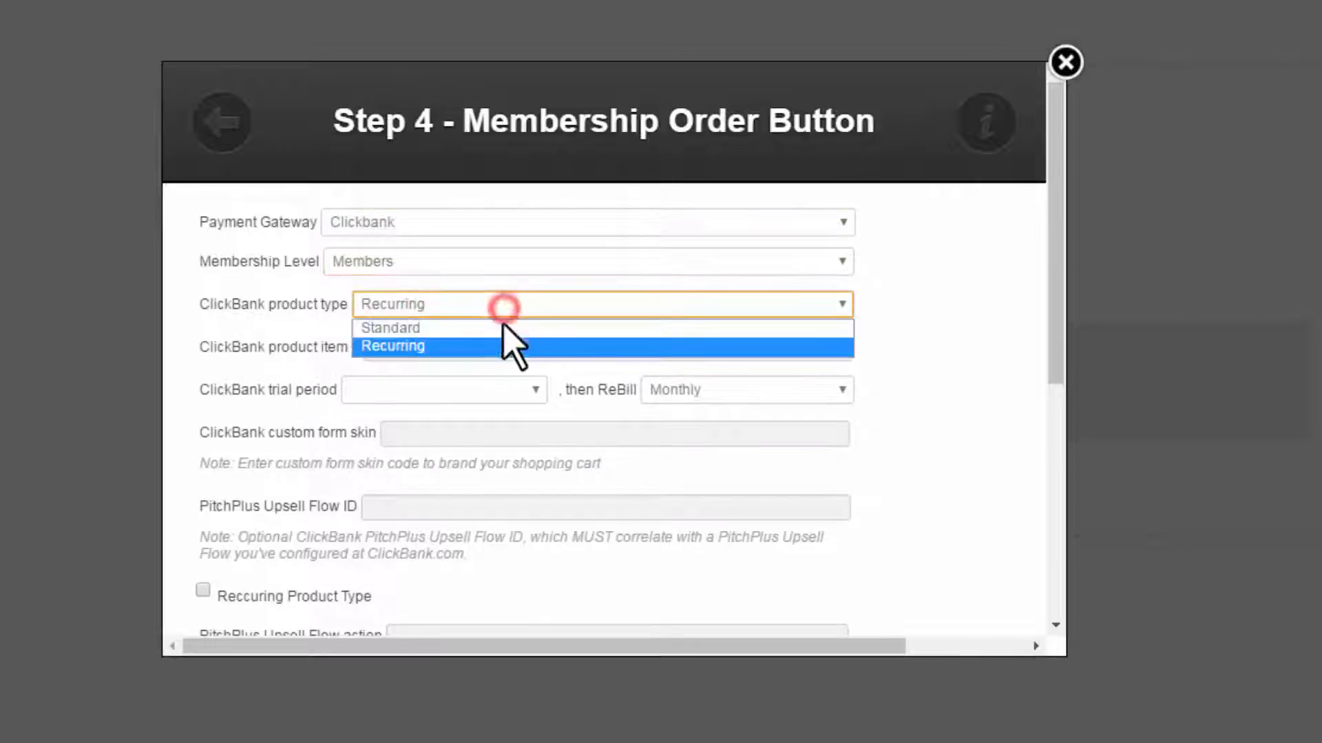
click(488, 328)
- Check the standard products in ClickBank, then set the upsell button's product item # to af2 and custom form skin to CEM
click(475, 347)
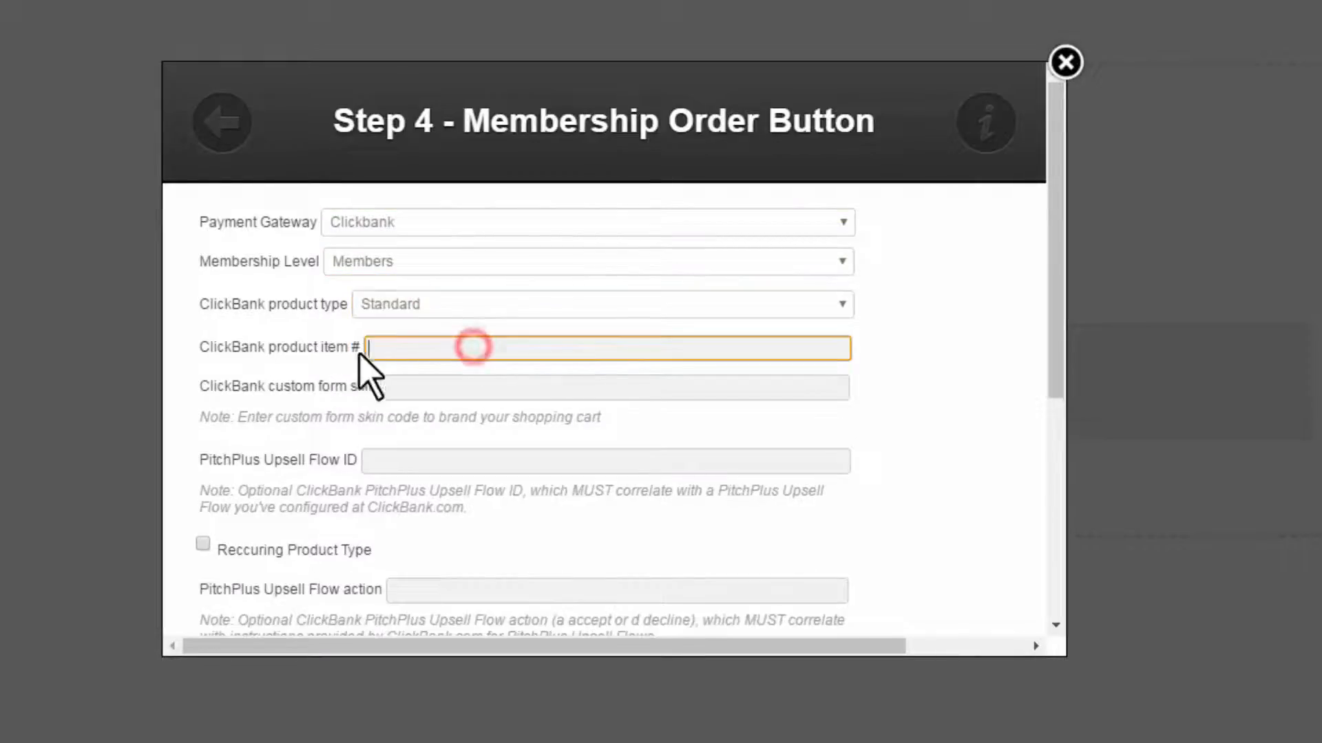
text(af1)
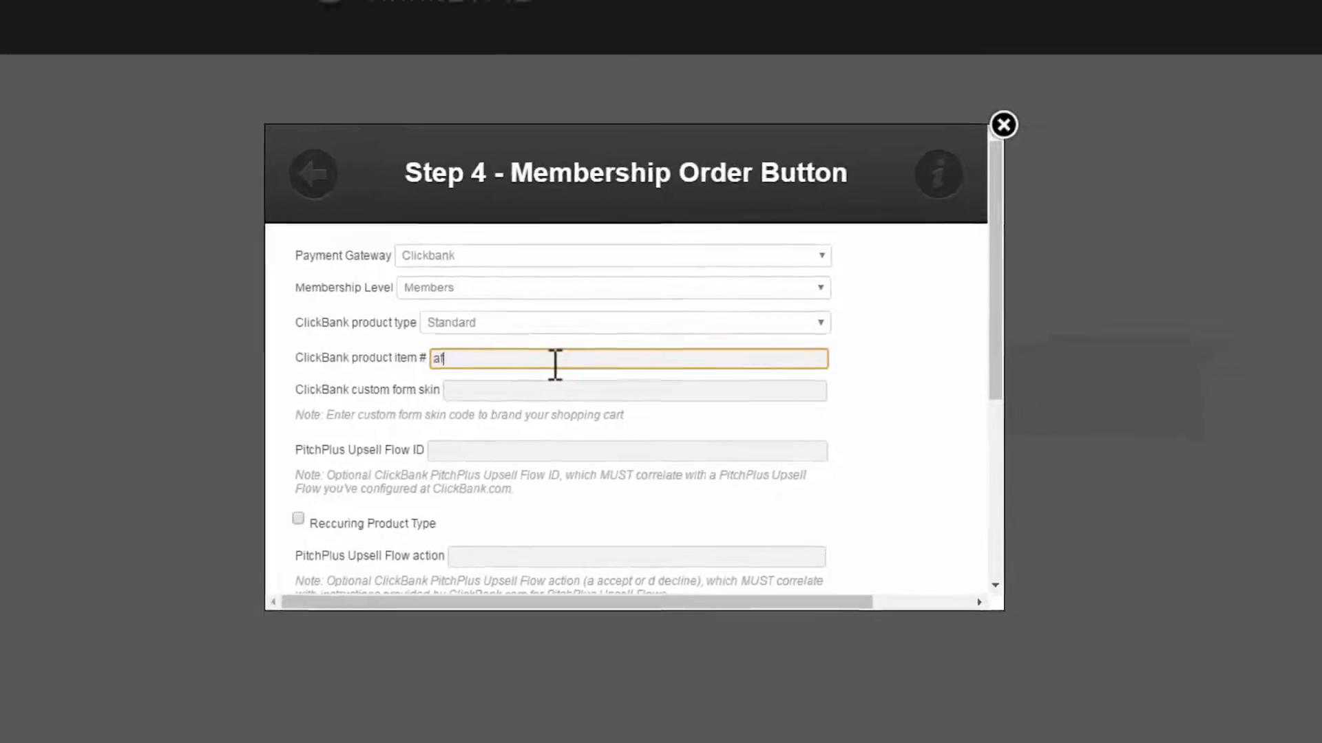
click(324, 9)
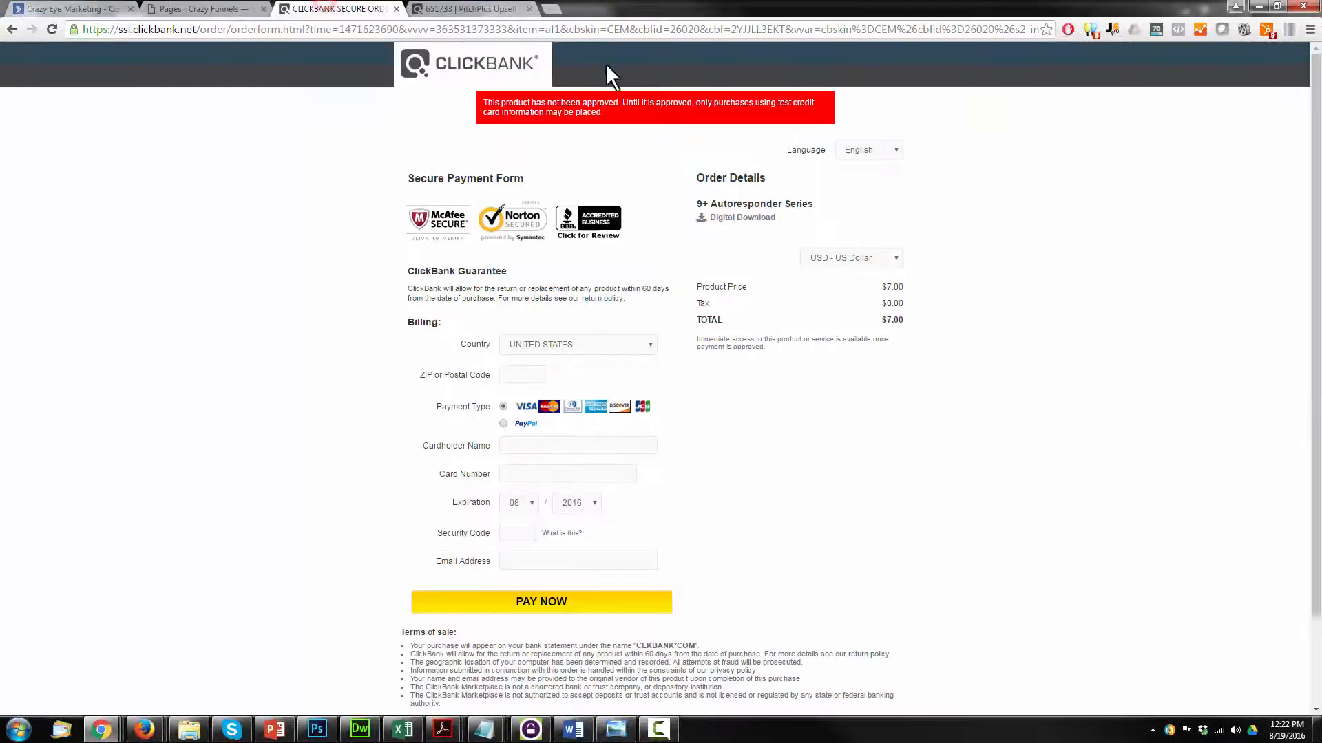
click(475, 9)
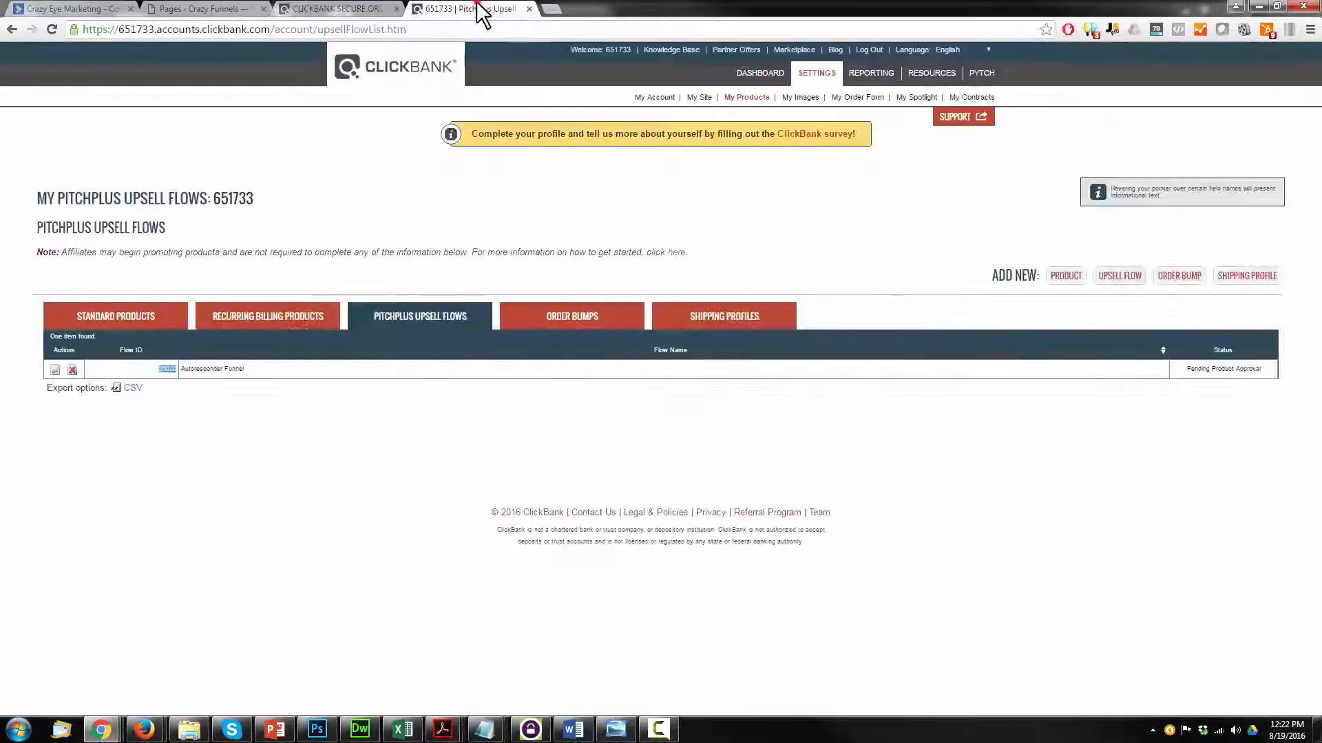
click(113, 316)
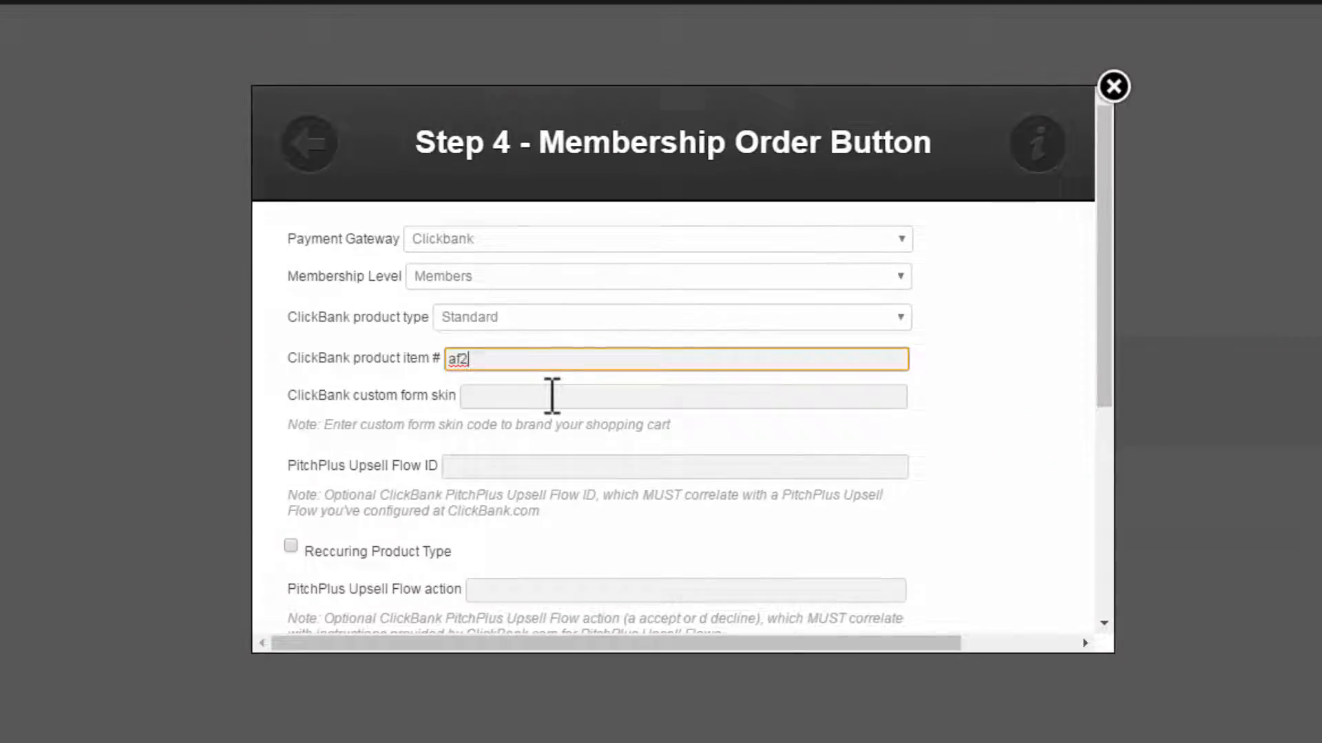
click(552, 395)
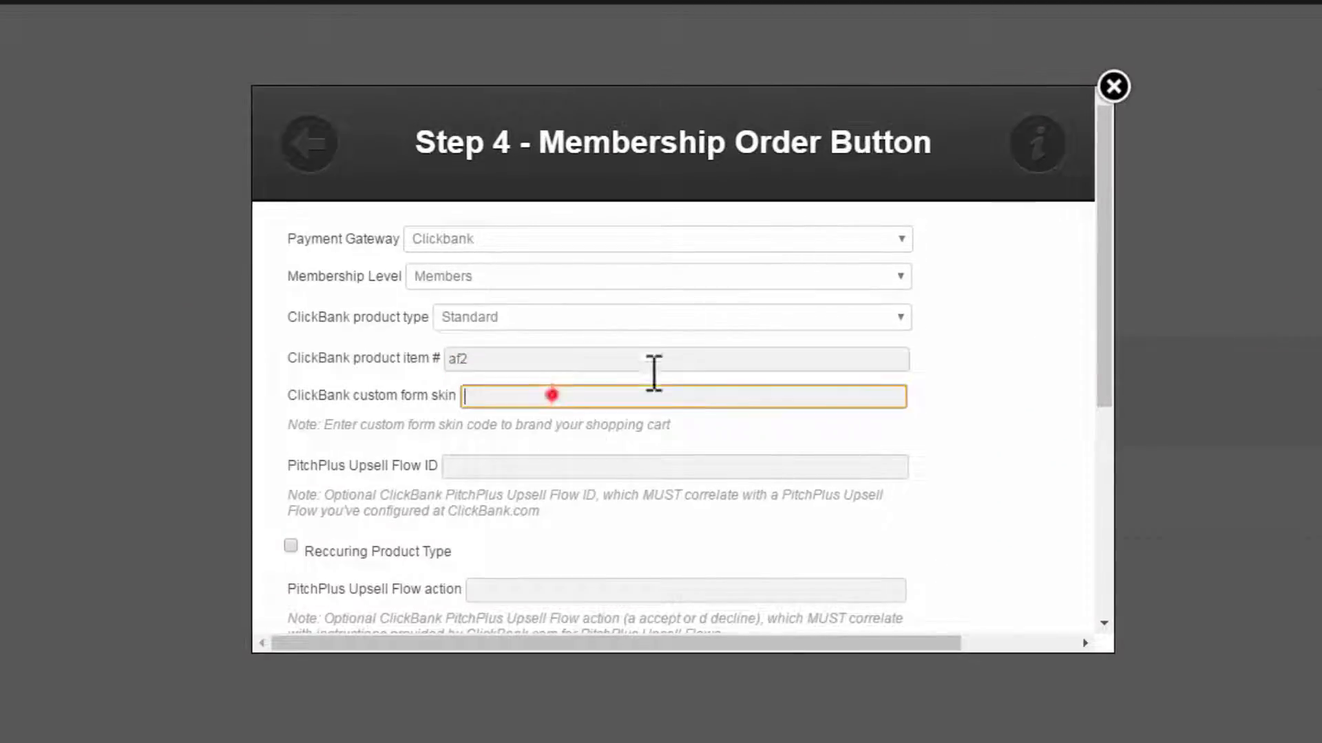
text(CEM)
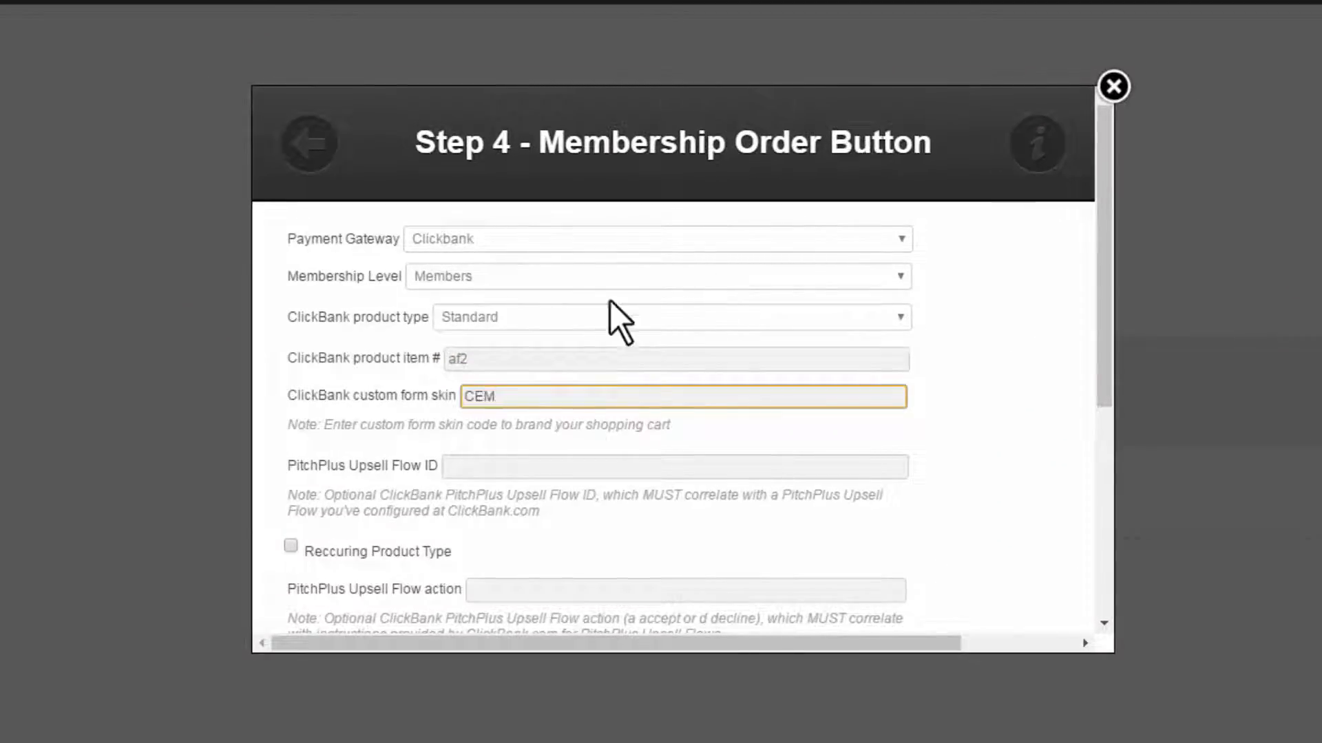
- Leave the PitchPlus Upsell Flow ID empty and set the PitchPlus Upsell Flow action to a for accept
scroll(339, 397, down, 2)
drag(290, 351, 449, 351)
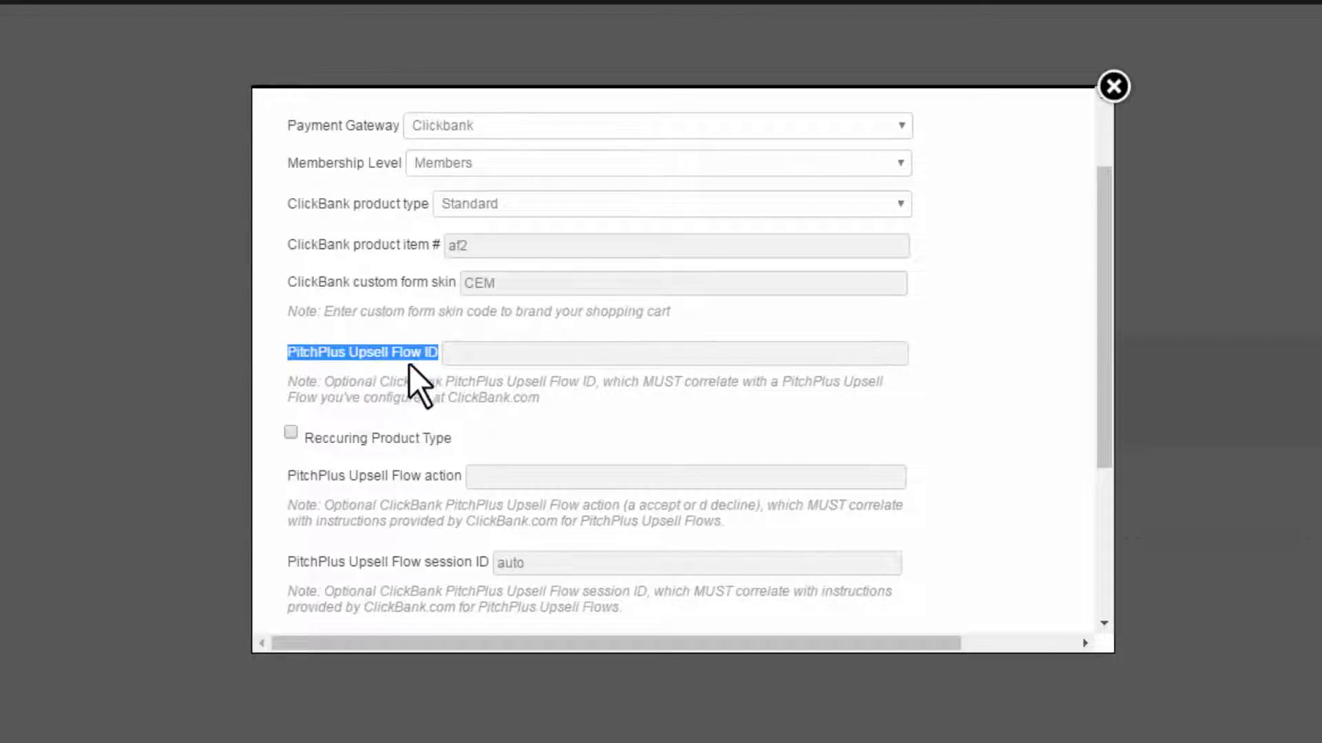
scroll(413, 382, down, 4)
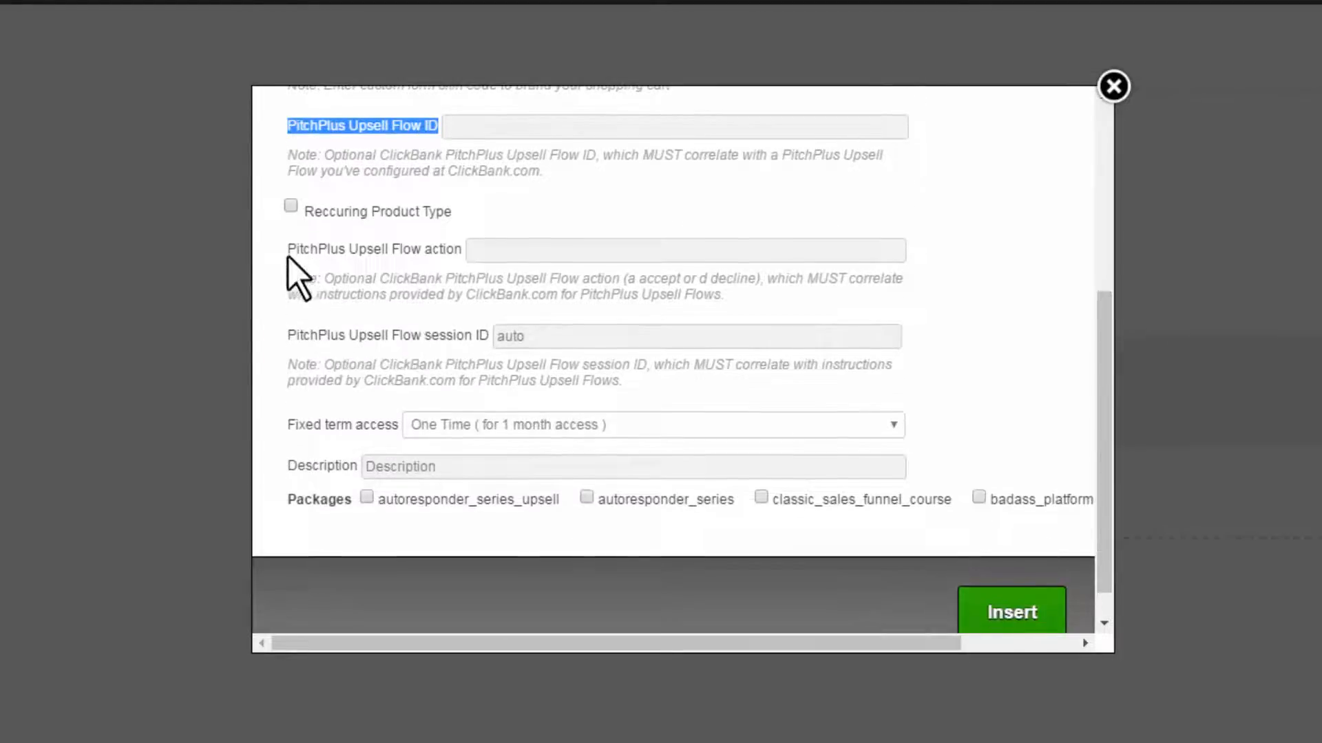
drag(288, 249, 452, 266)
click(513, 253)
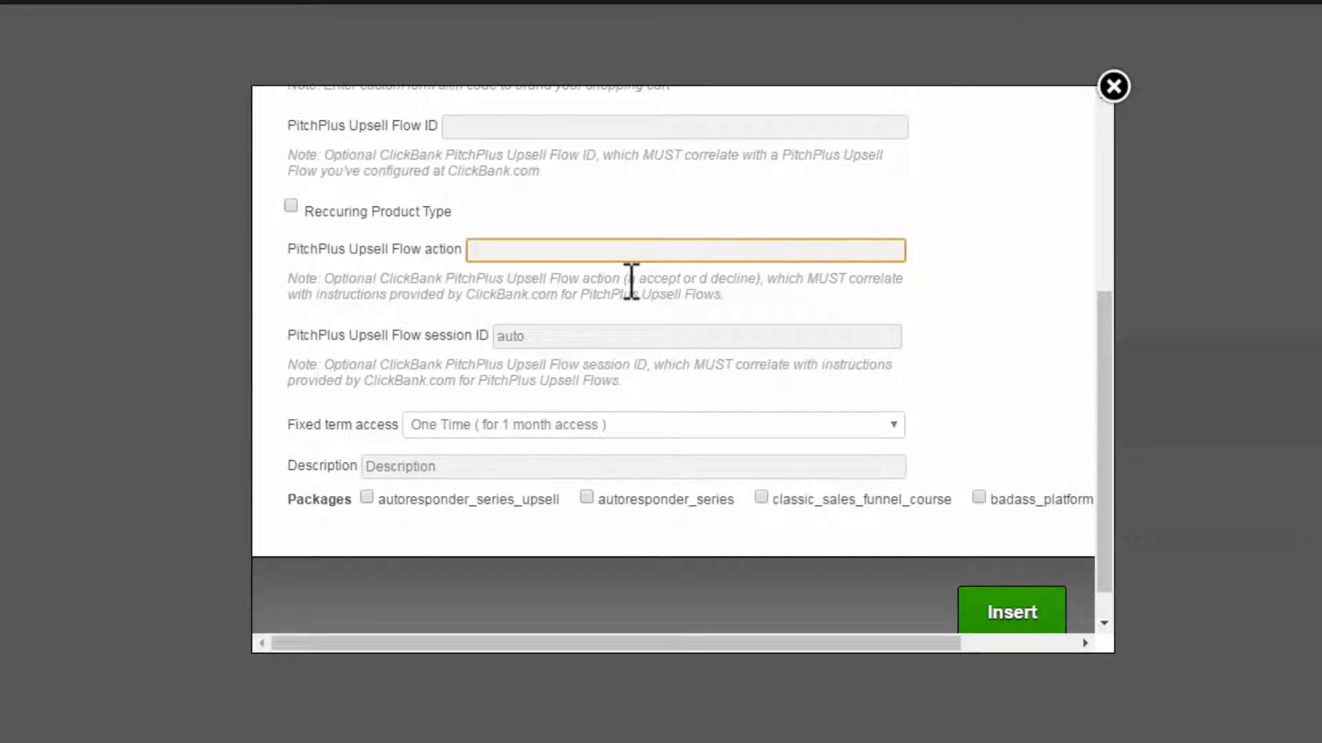
click(628, 279)
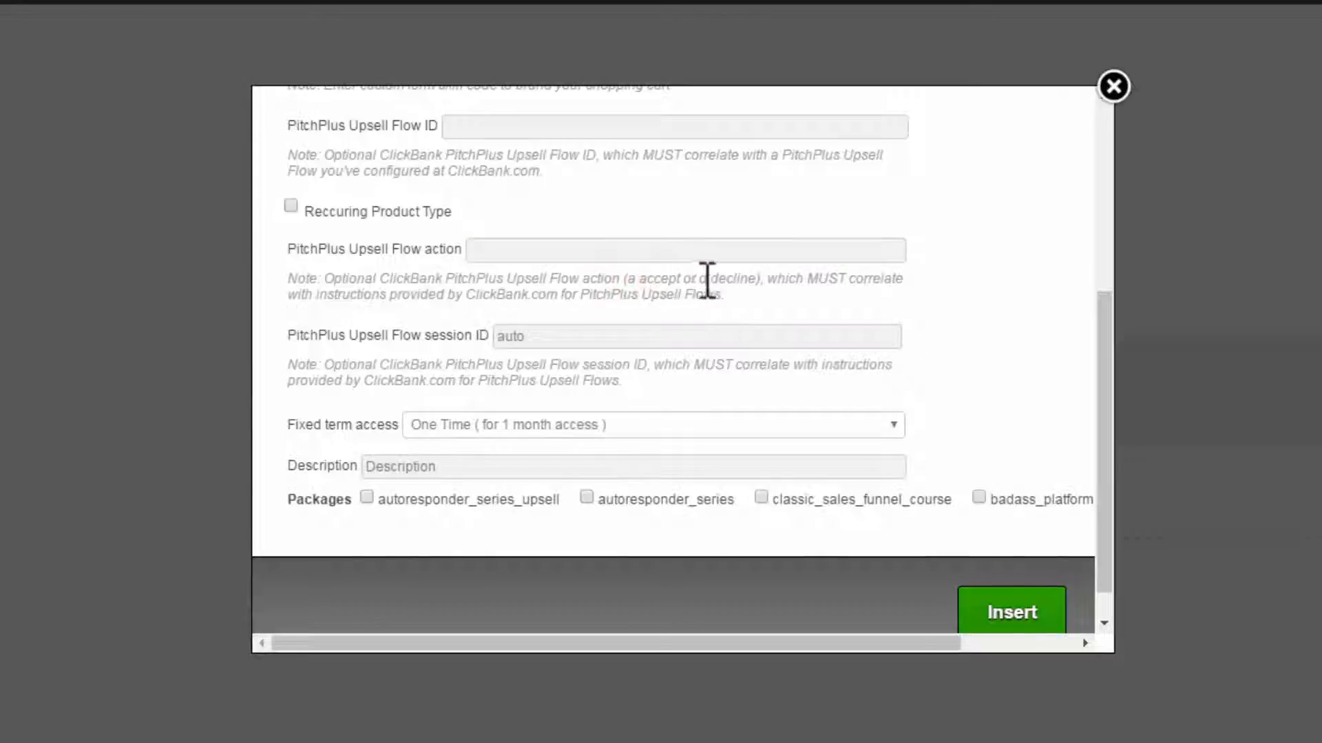
drag(701, 279, 748, 280)
drag(629, 279, 755, 286)
click(713, 253)
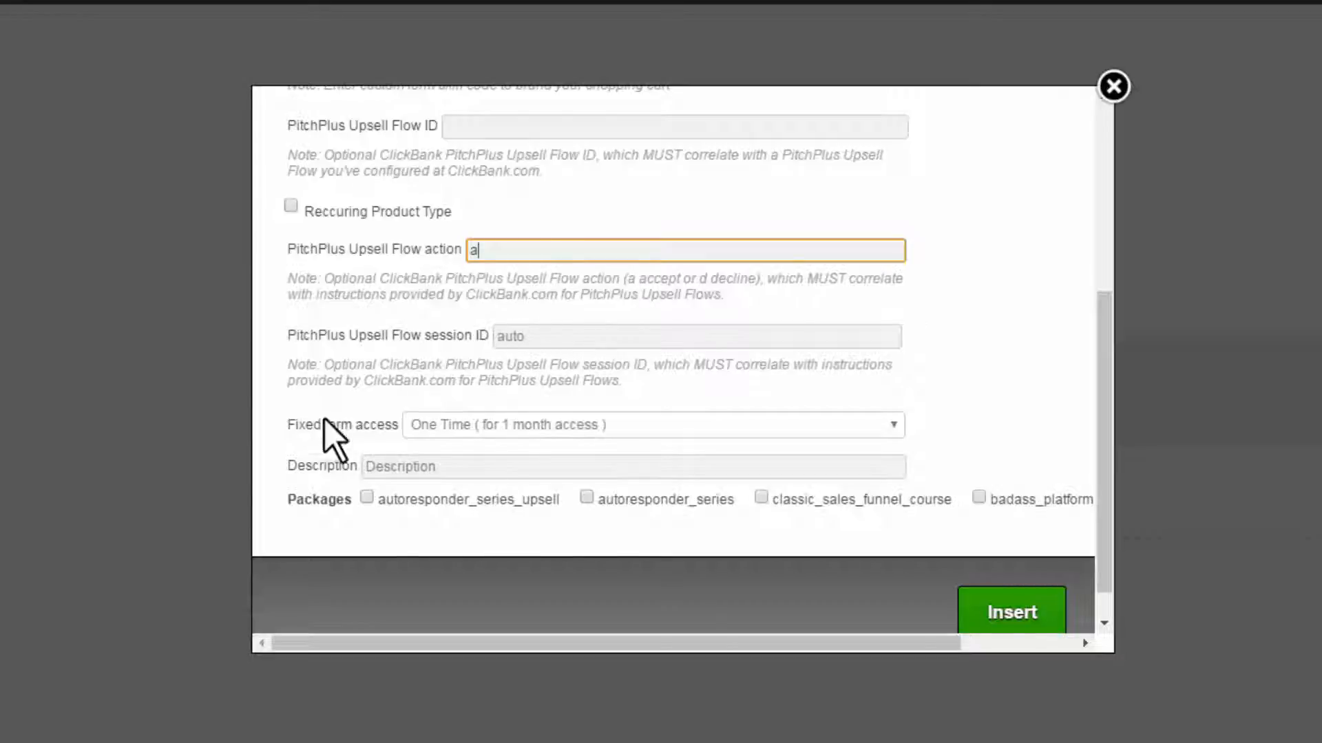
- Set the upsell button's fixed term access to One Time (for lifetime access) and its description to "9+ Autoresponder Series Bonus Pack"
click(518, 427)
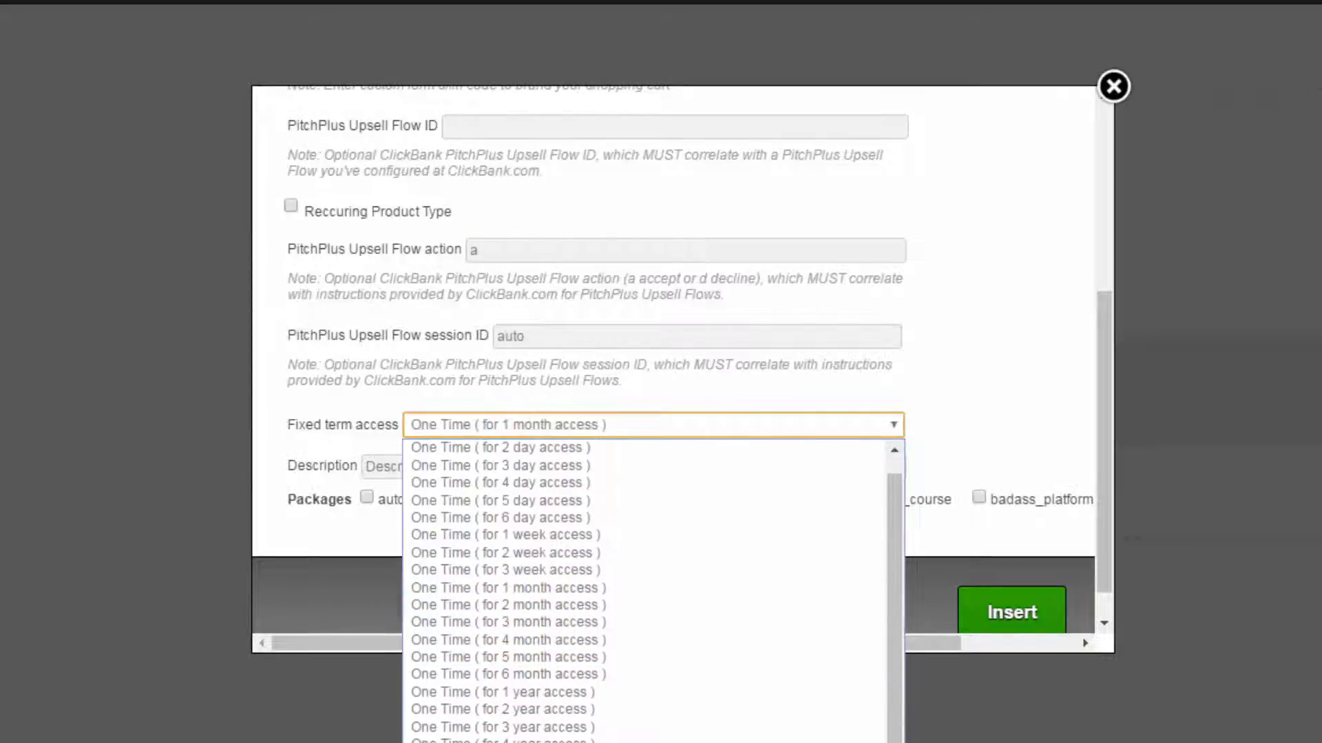
click(492, 742)
click(507, 465)
double_click(504, 471)
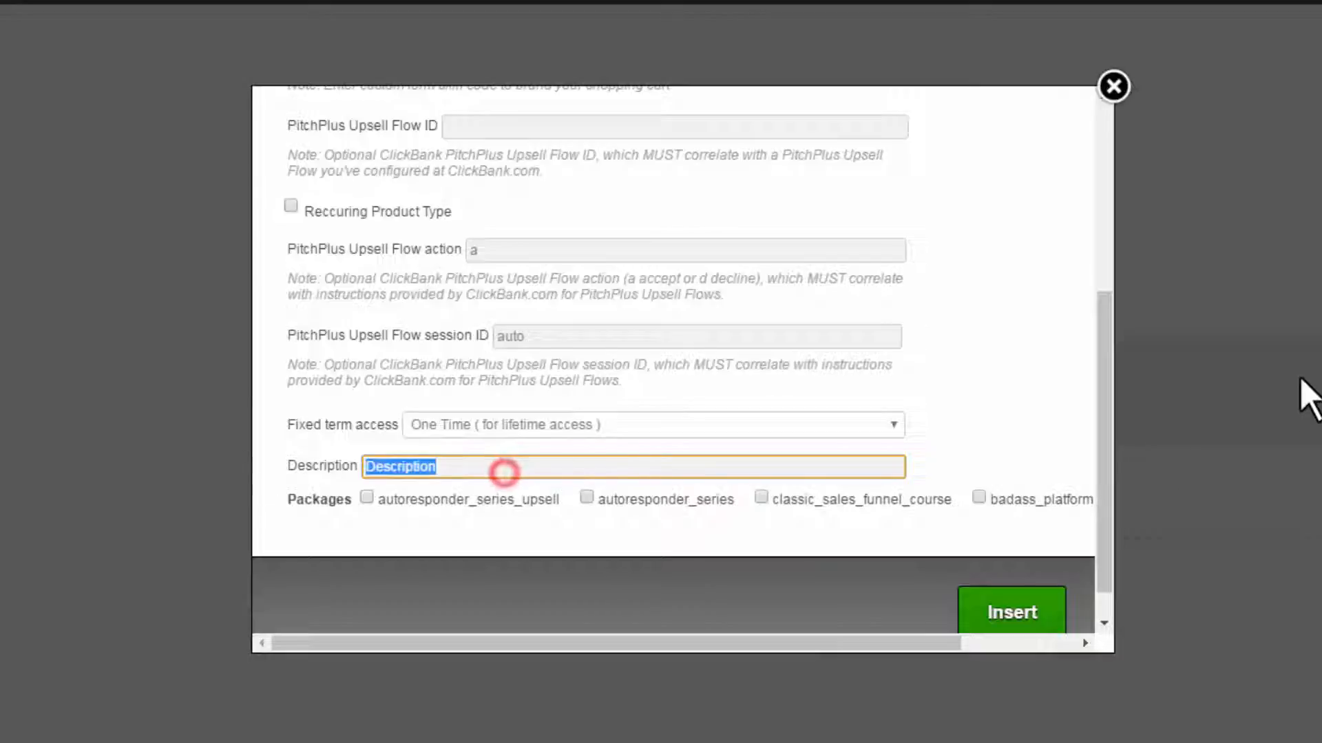
text(Autoresponder Series Bonus Pack)
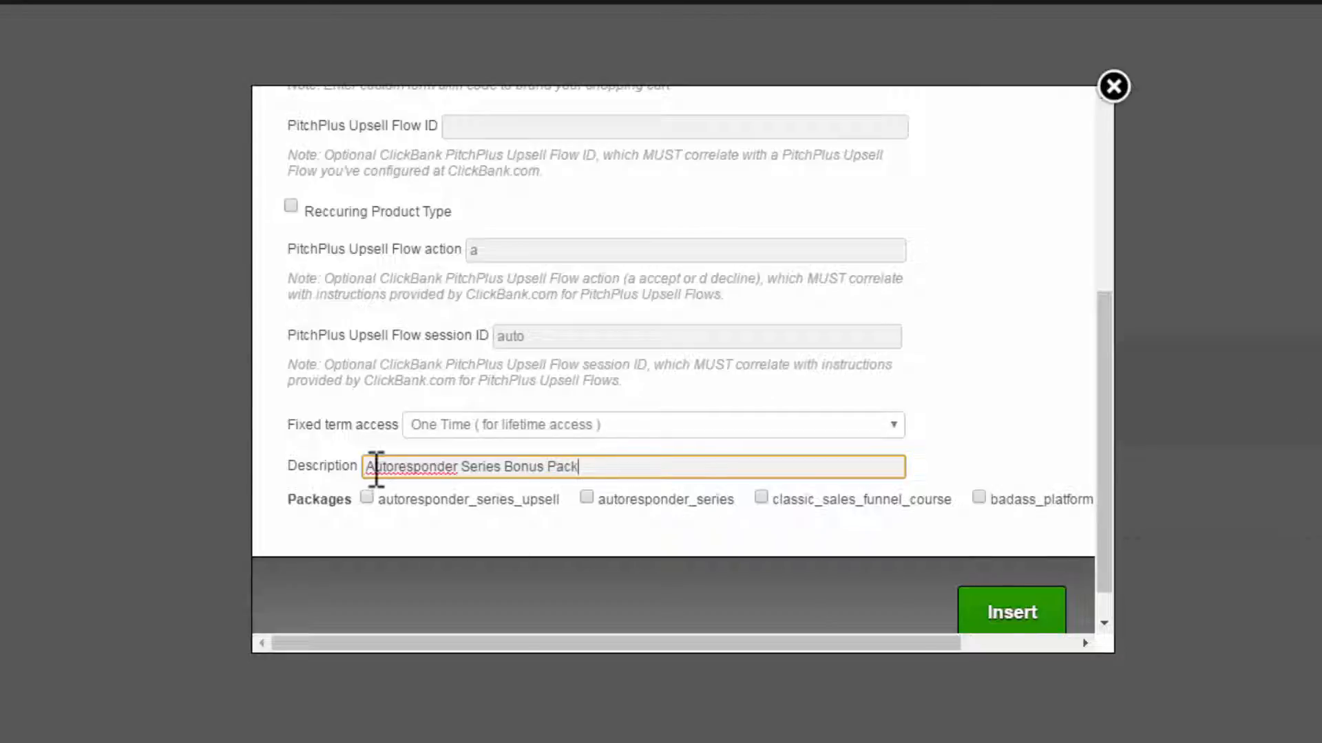
click(367, 467)
text(9+)
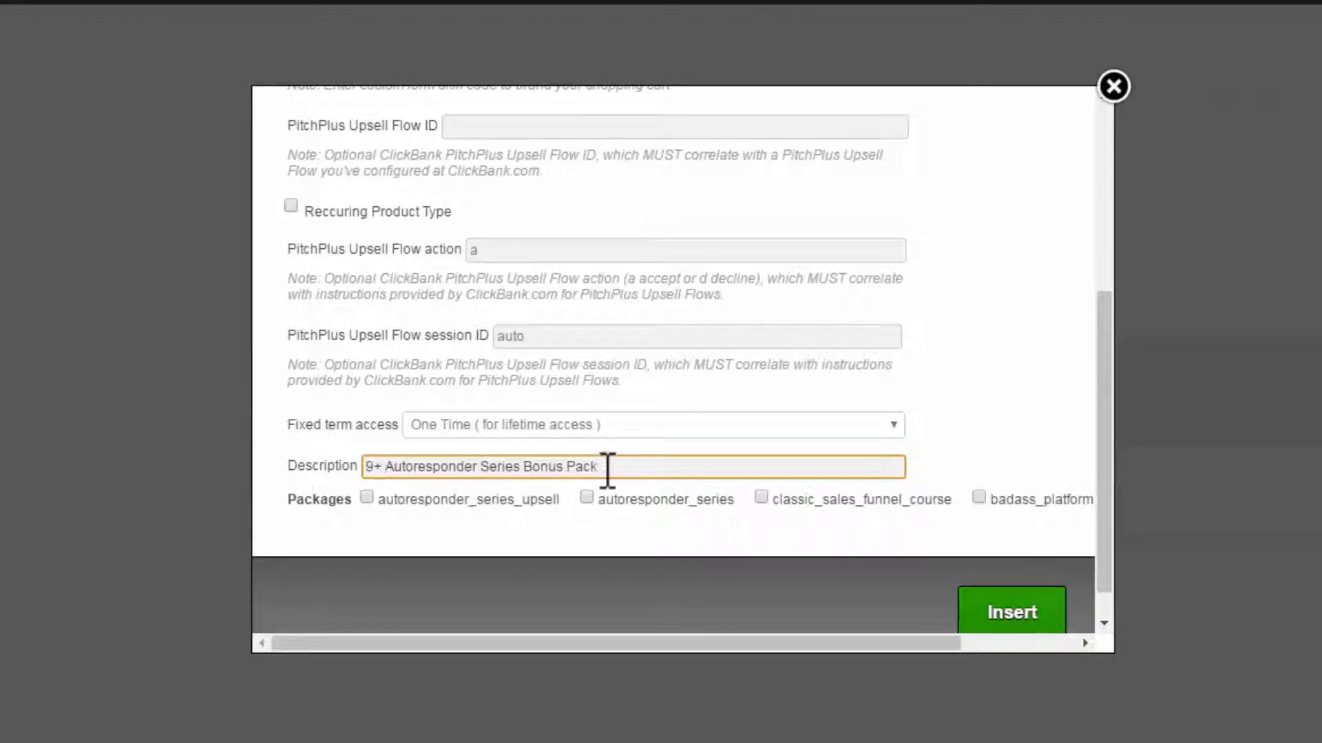
- Assign the autoresponder_series_upsell and autoresponder_series packages to the upsell button and insert it into the page
drag(640, 468, 331, 489)
drag(620, 466, 319, 472)
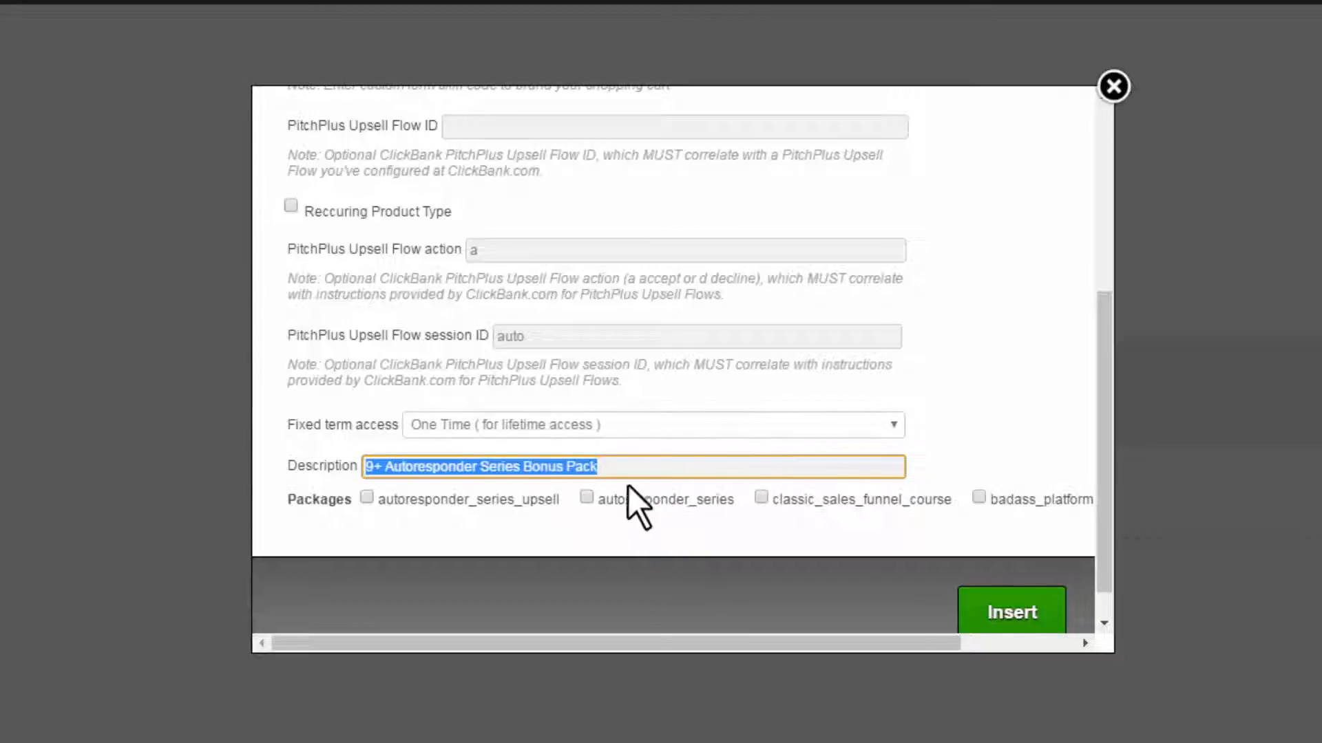
click(367, 497)
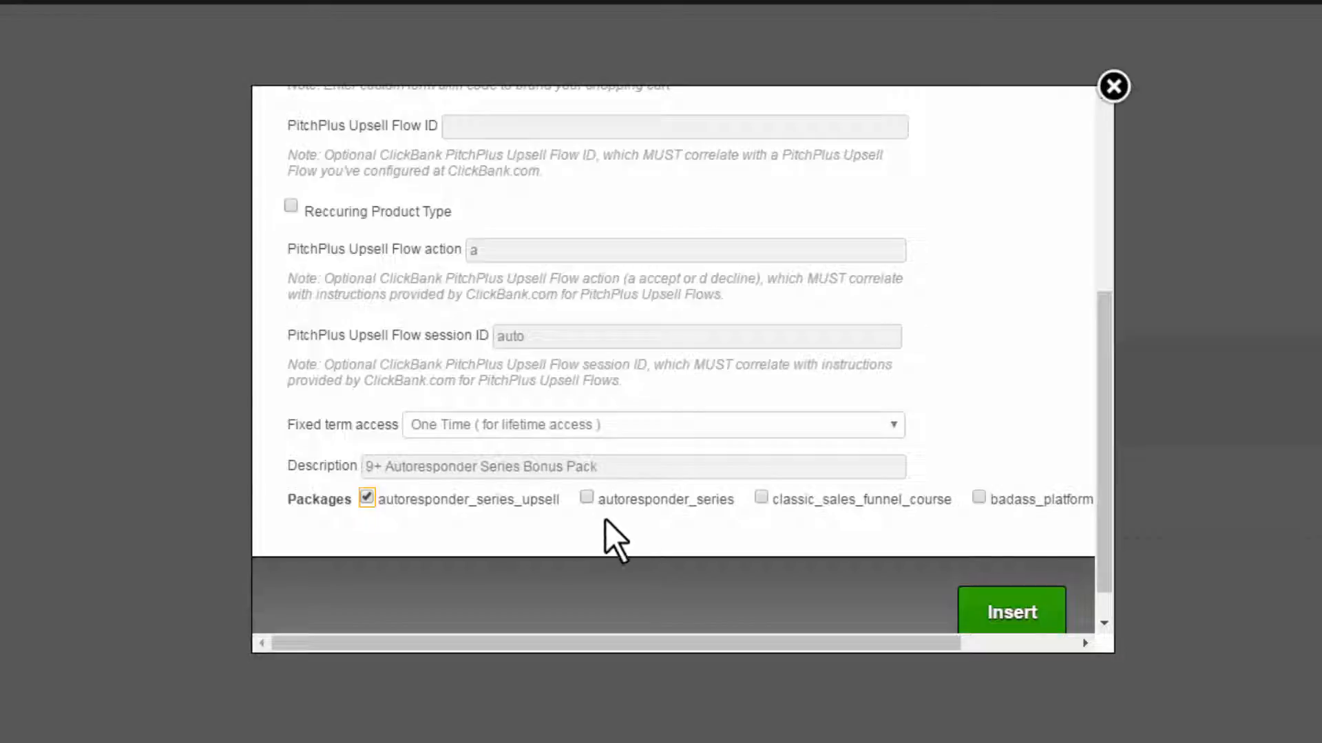
click(588, 497)
click(1024, 627)
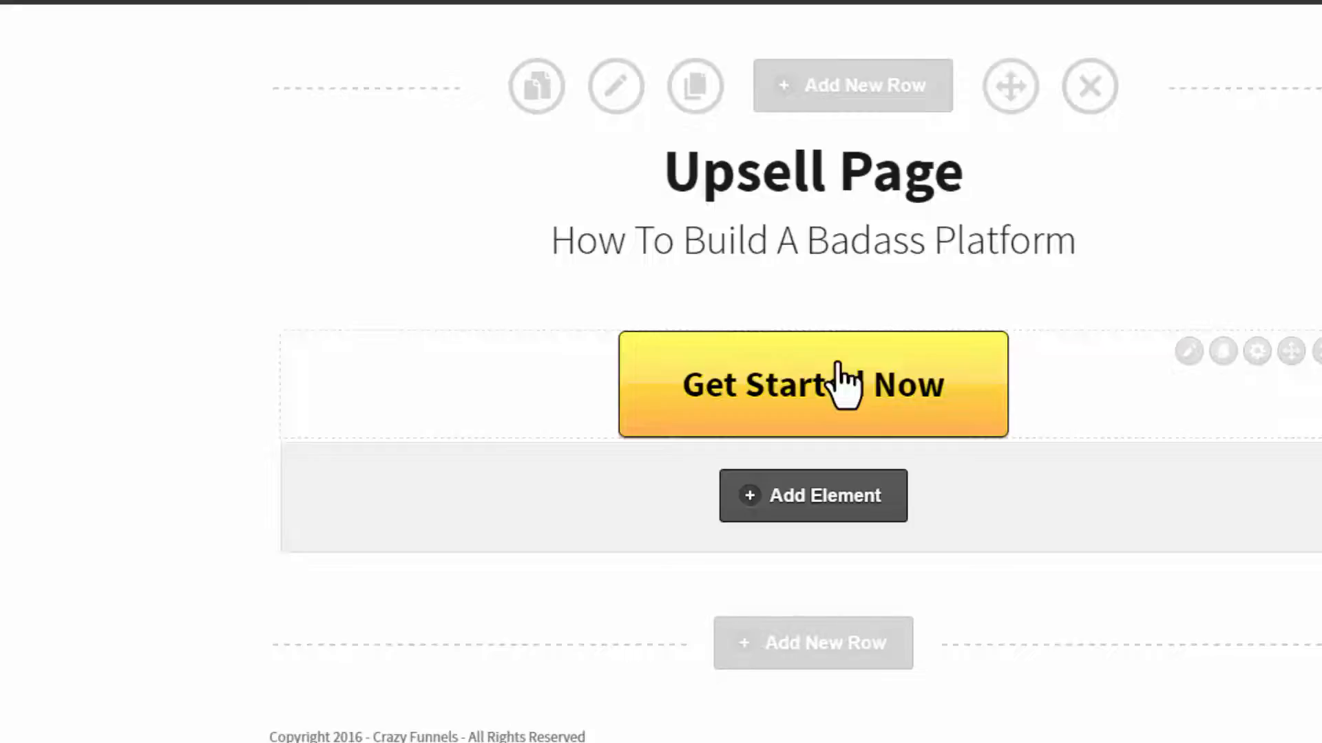
- Duplicate the Get Started Now button on the upsell page and change the copy's text to Decline
click(1223, 352)
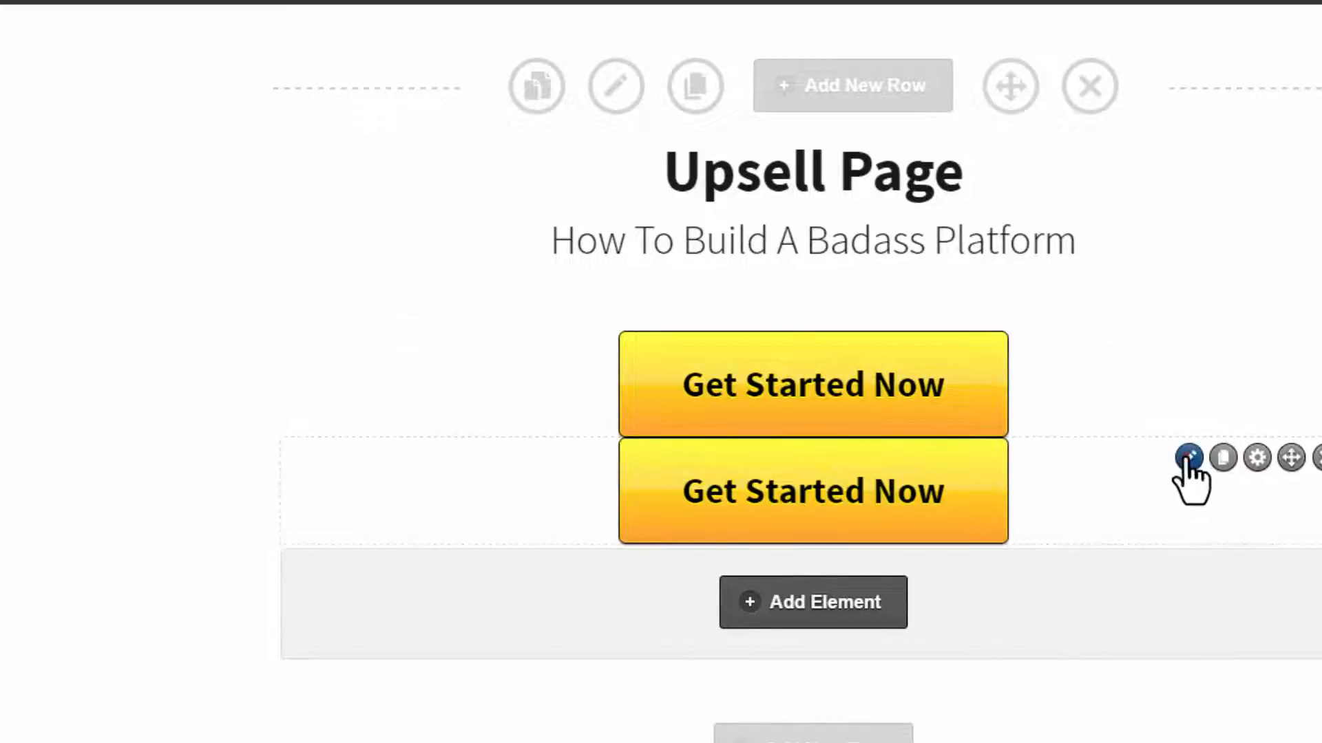
click(1187, 457)
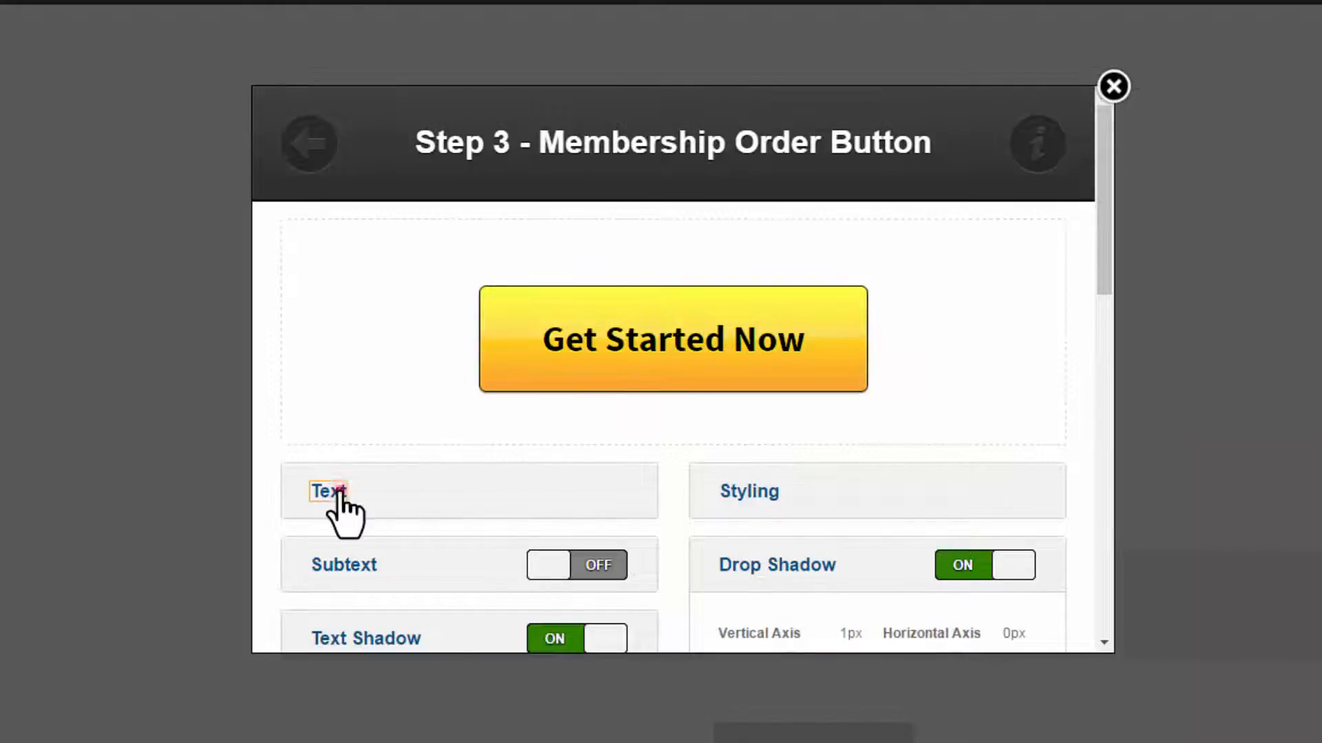
click(338, 491)
triple_click(515, 344)
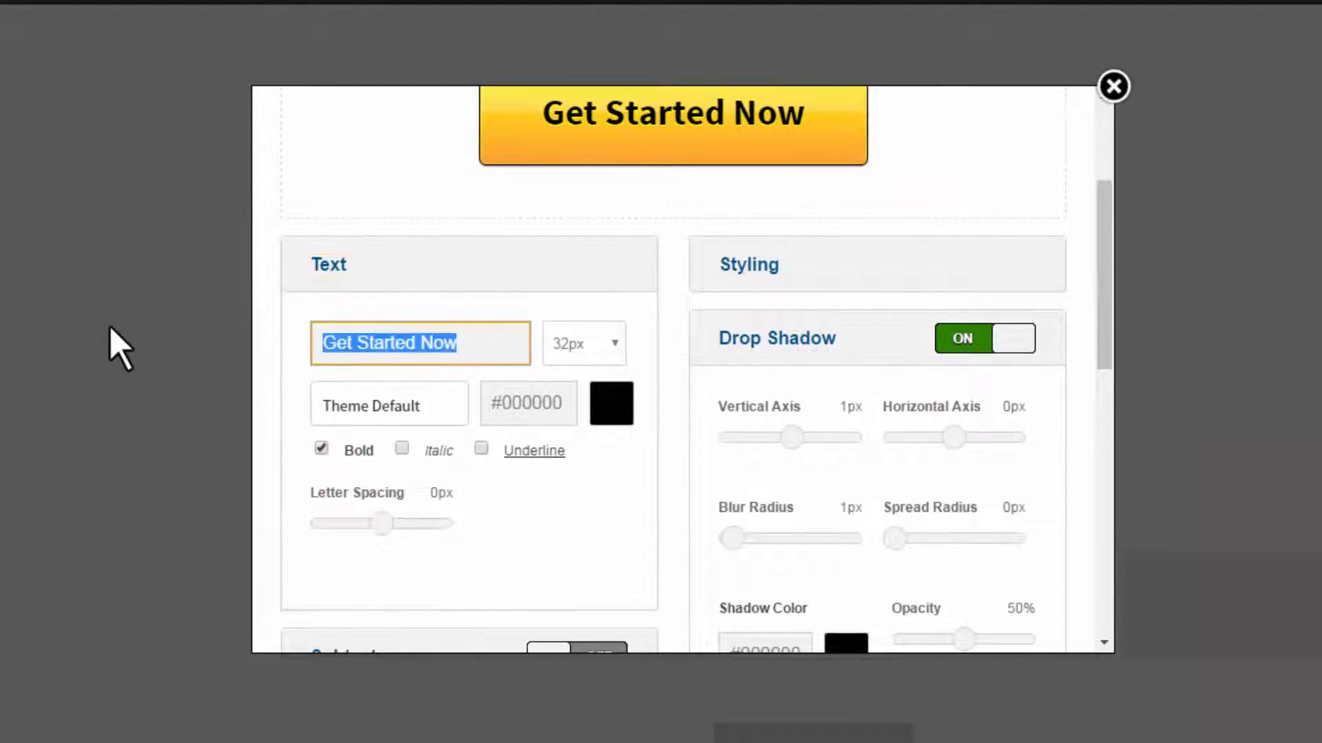
text(Decline)
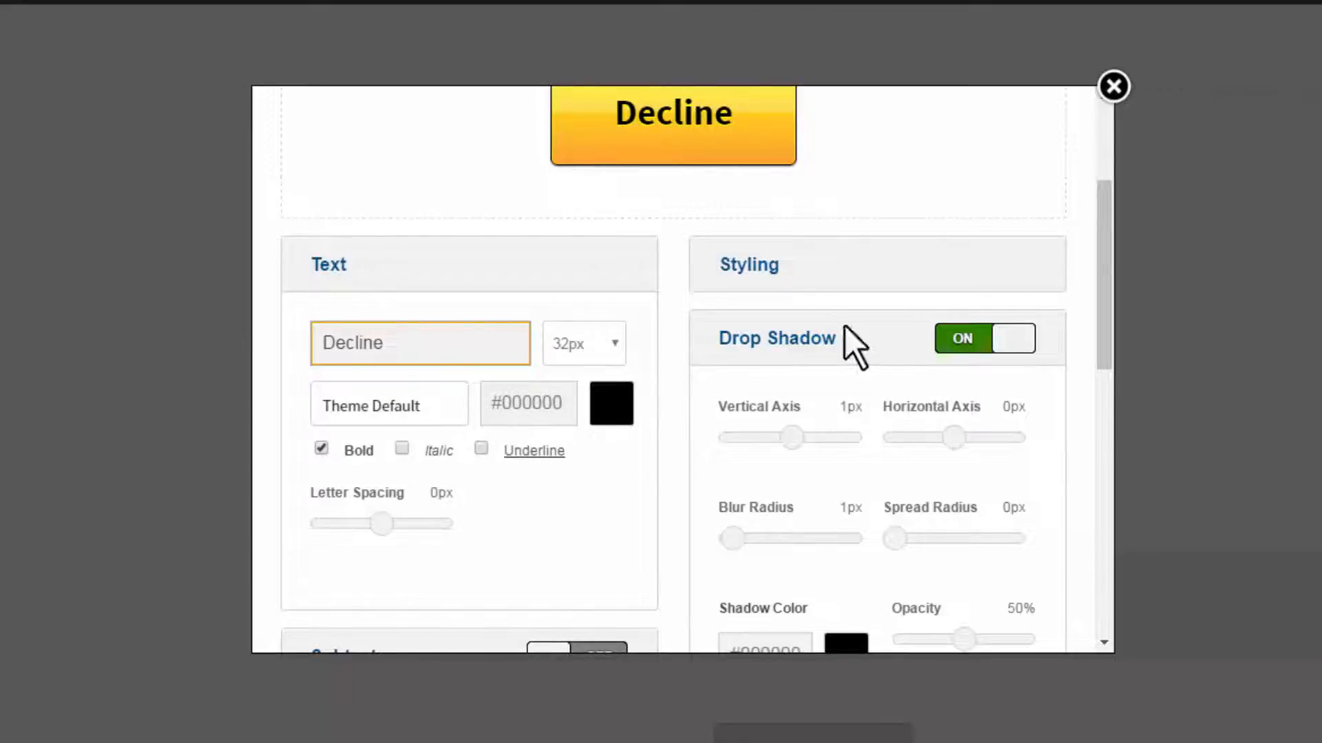
- Set the Decline button's PitchPlus Upsell Flow action to d, insert it, and save and close the upsell page
scroll(847, 333, down, 5)
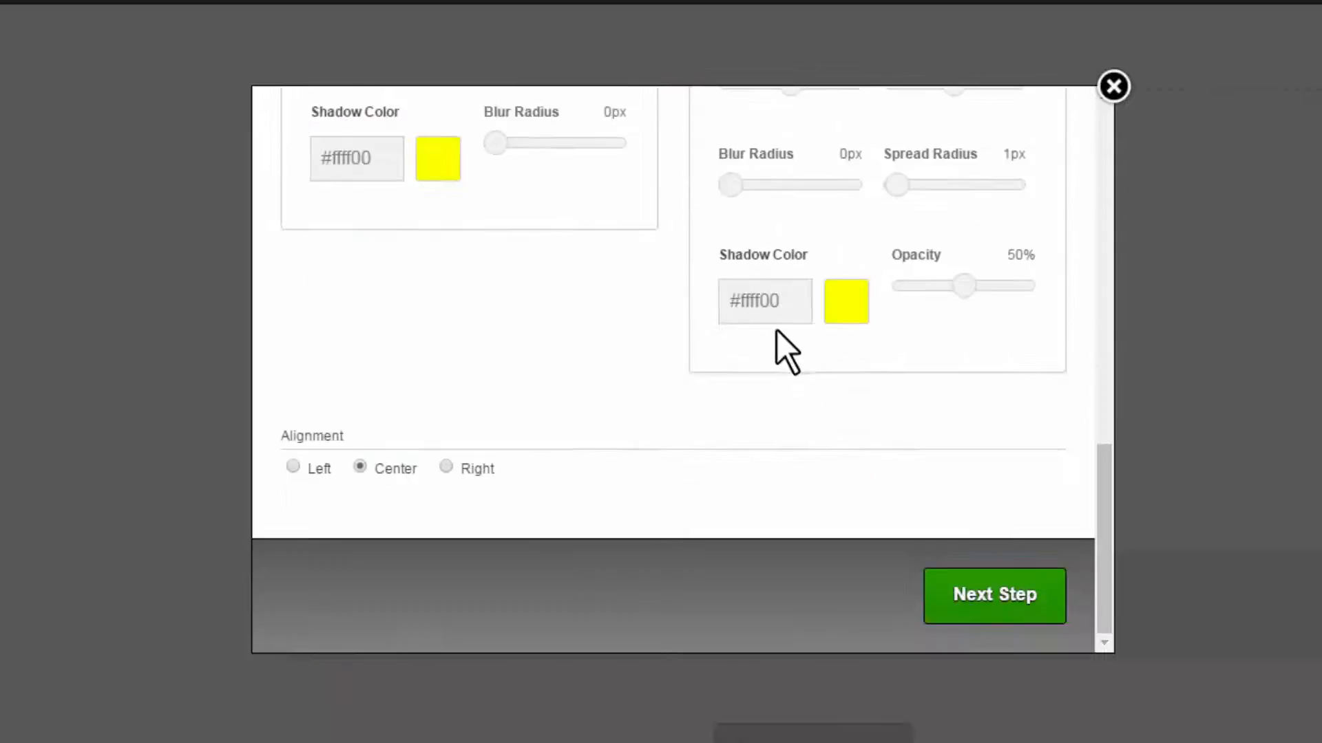
click(953, 597)
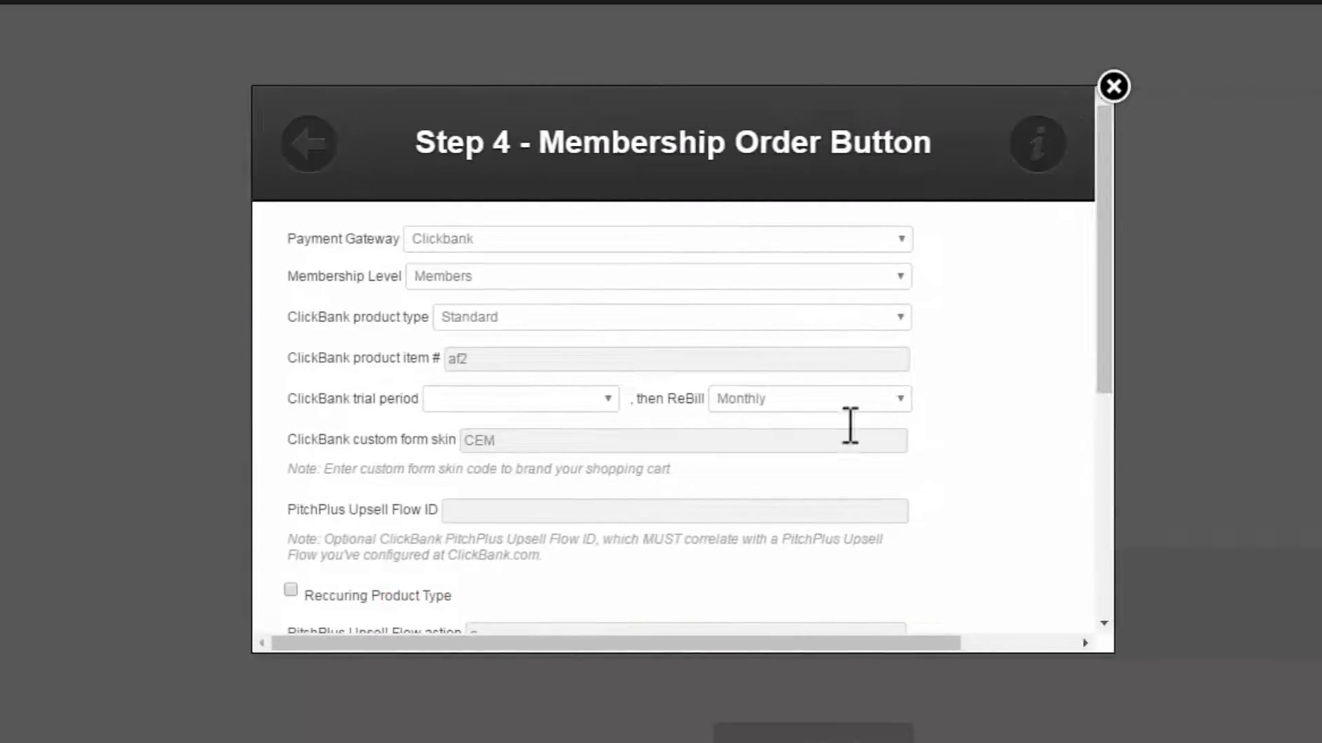
scroll(551, 246, down, 10)
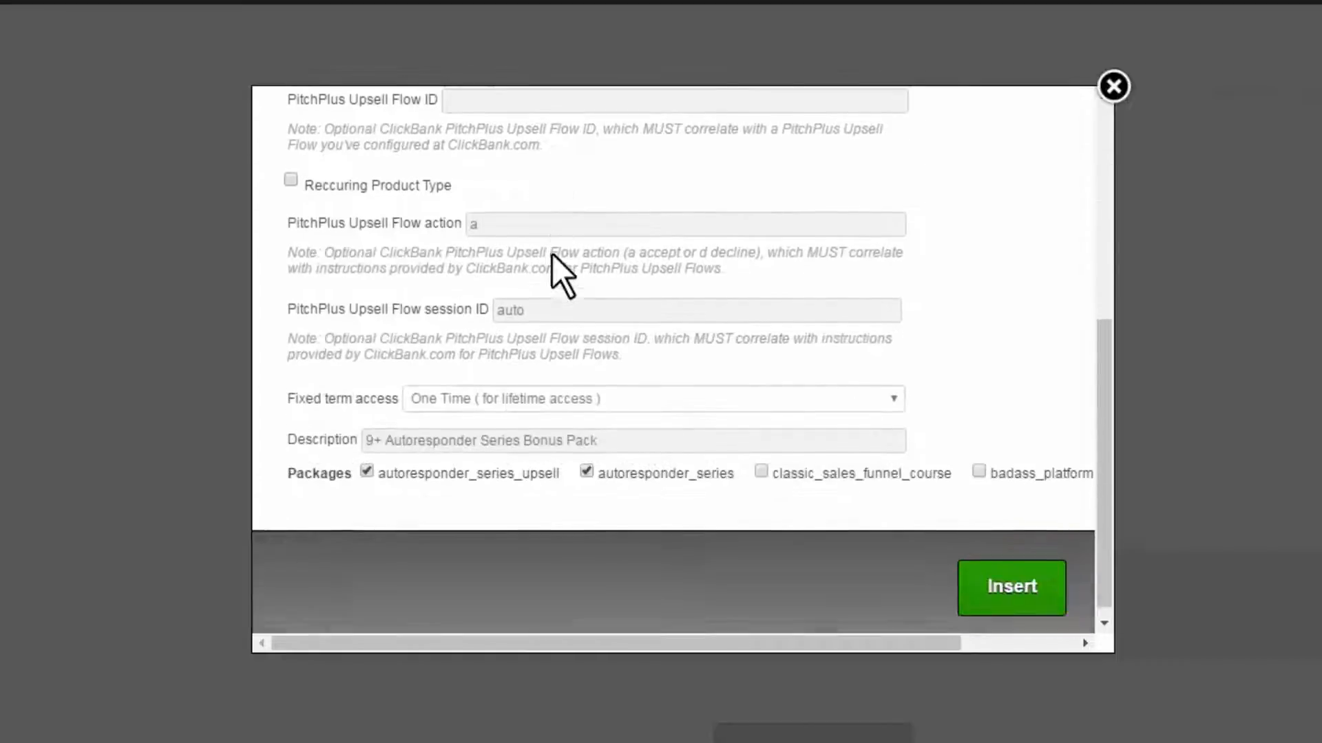
double_click(531, 214)
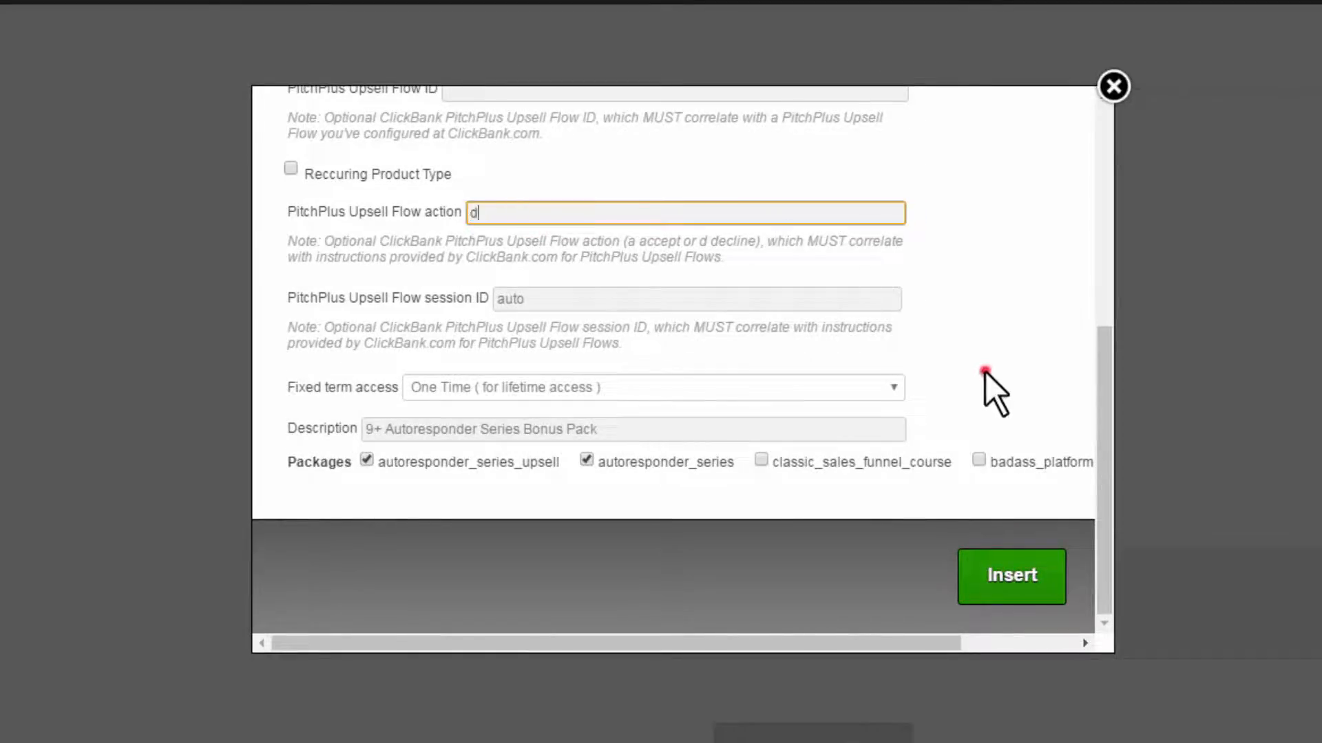
key(Tab)
click(537, 526)
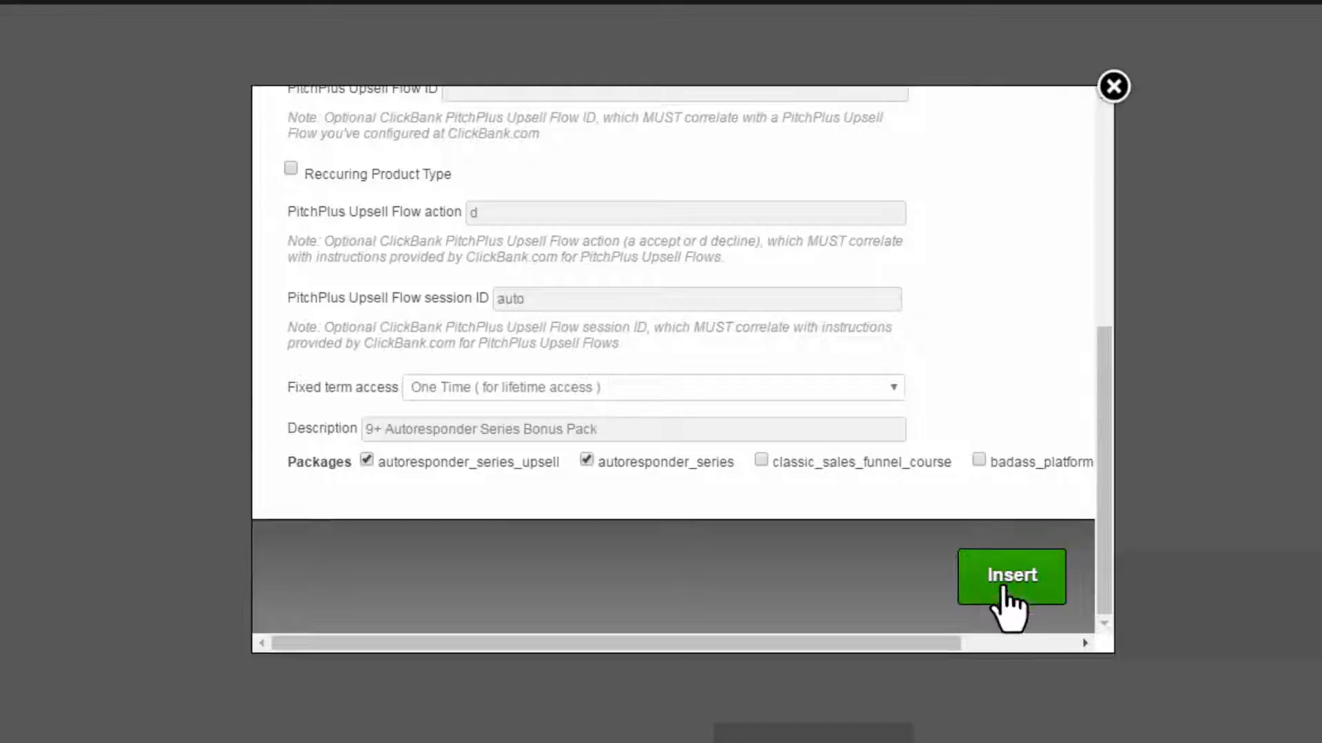
click(1002, 591)
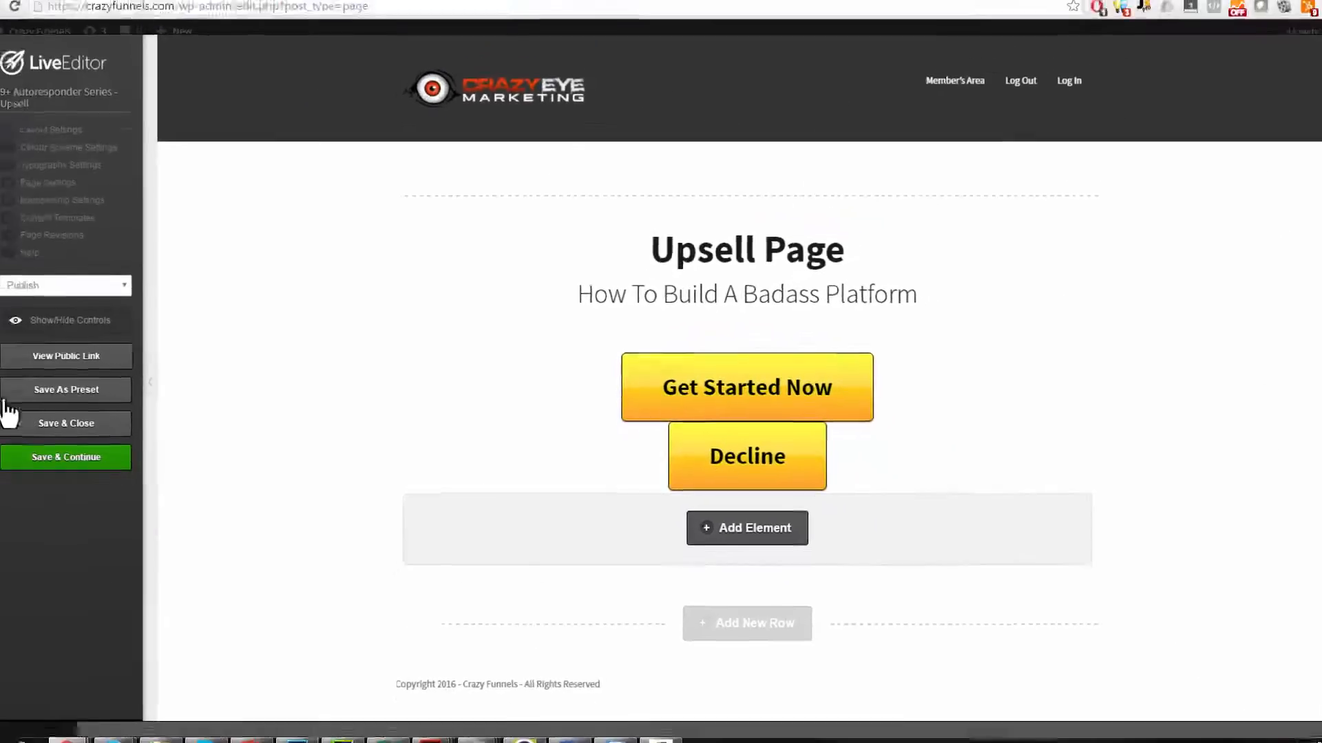
click(108, 434)
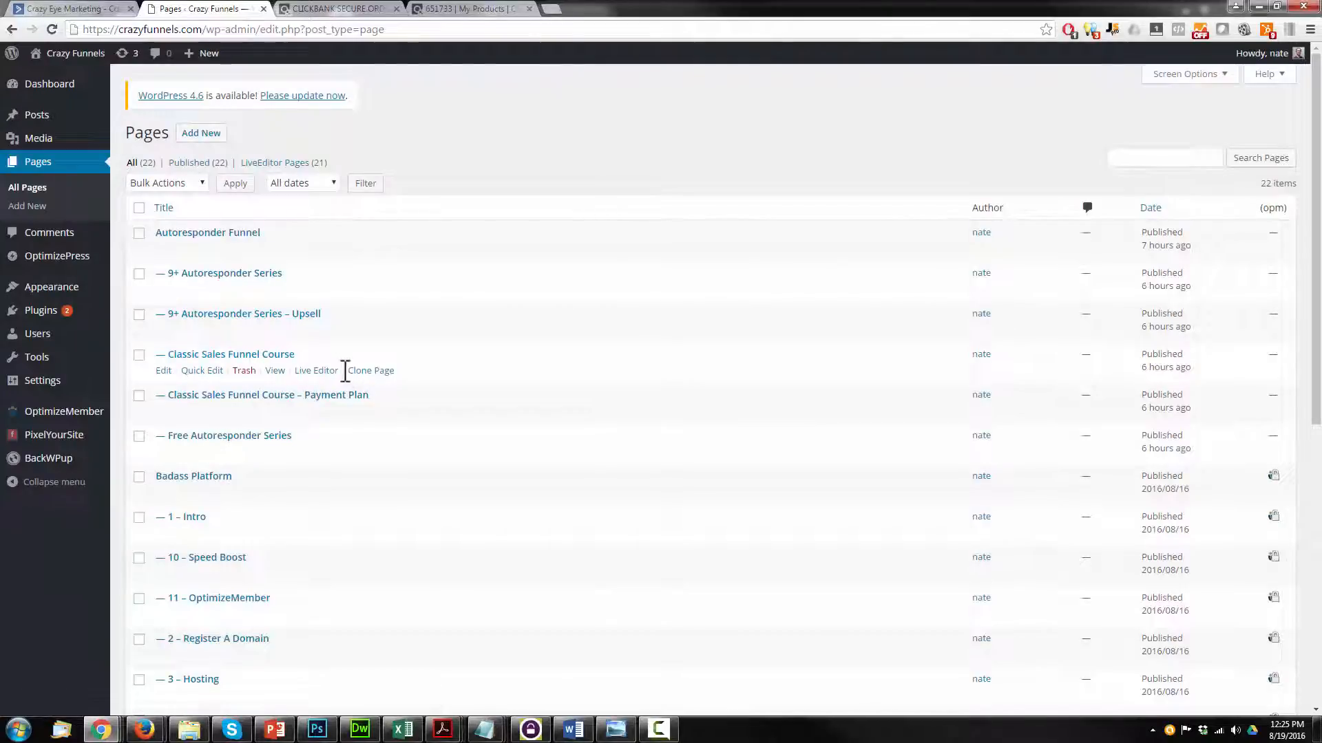
- Add a Button Designer style Membership Order Button to the Classic Sales Funnel Course page in the live editor, keeping its default design
click(322, 370)
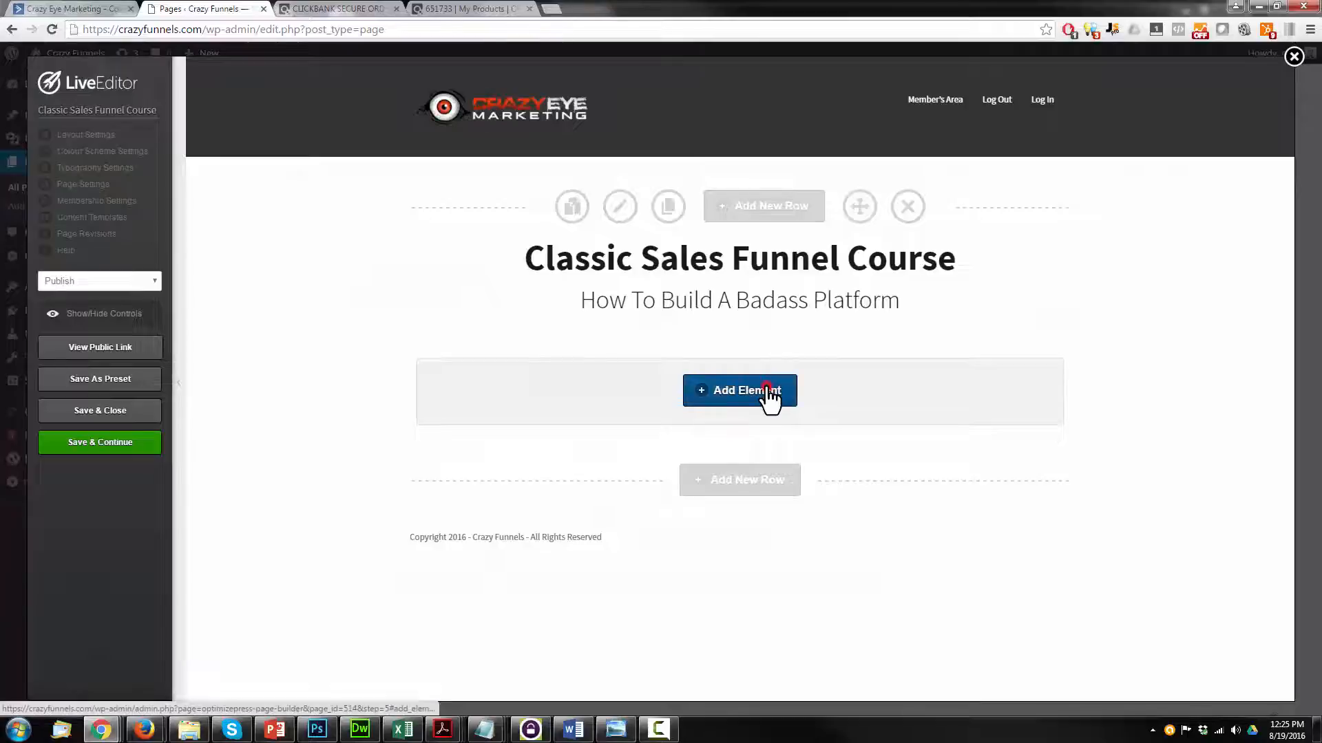
click(767, 392)
click(596, 307)
text(m)
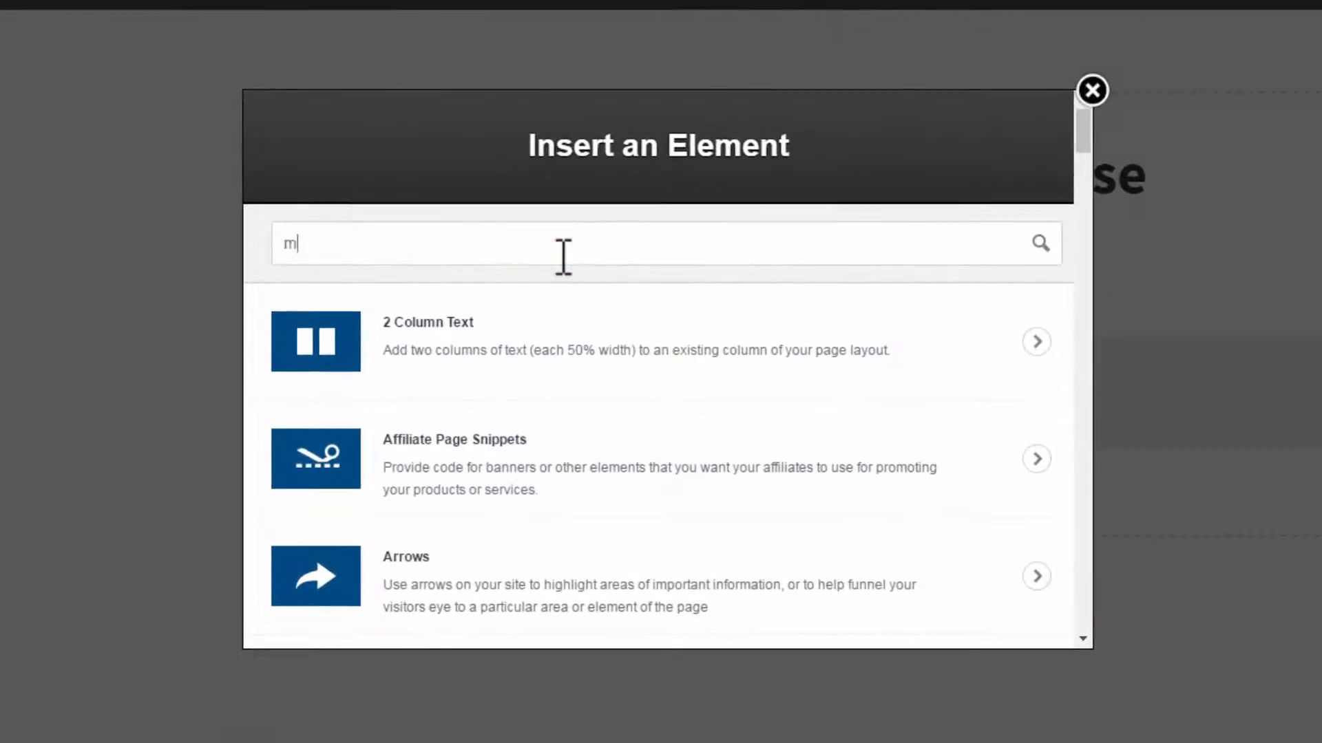
text(ember)
scroll(544, 309, down, 5)
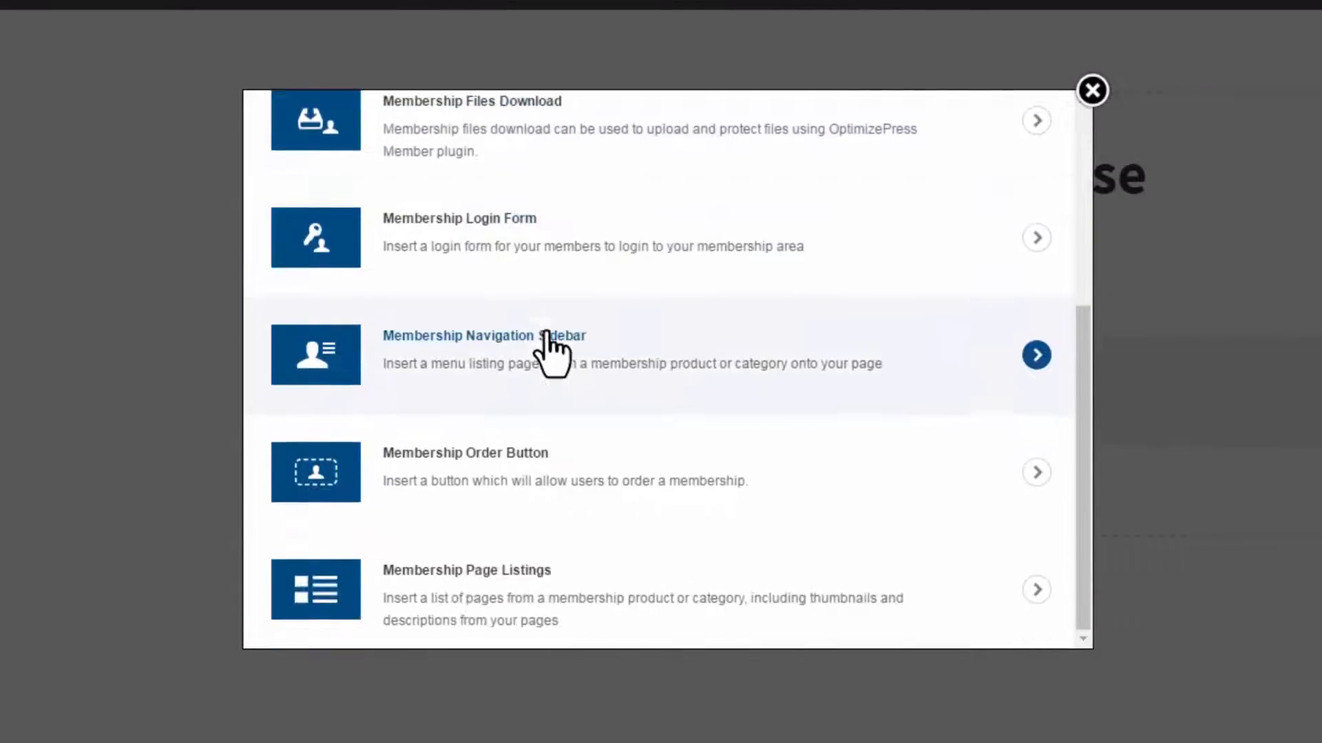
click(503, 459)
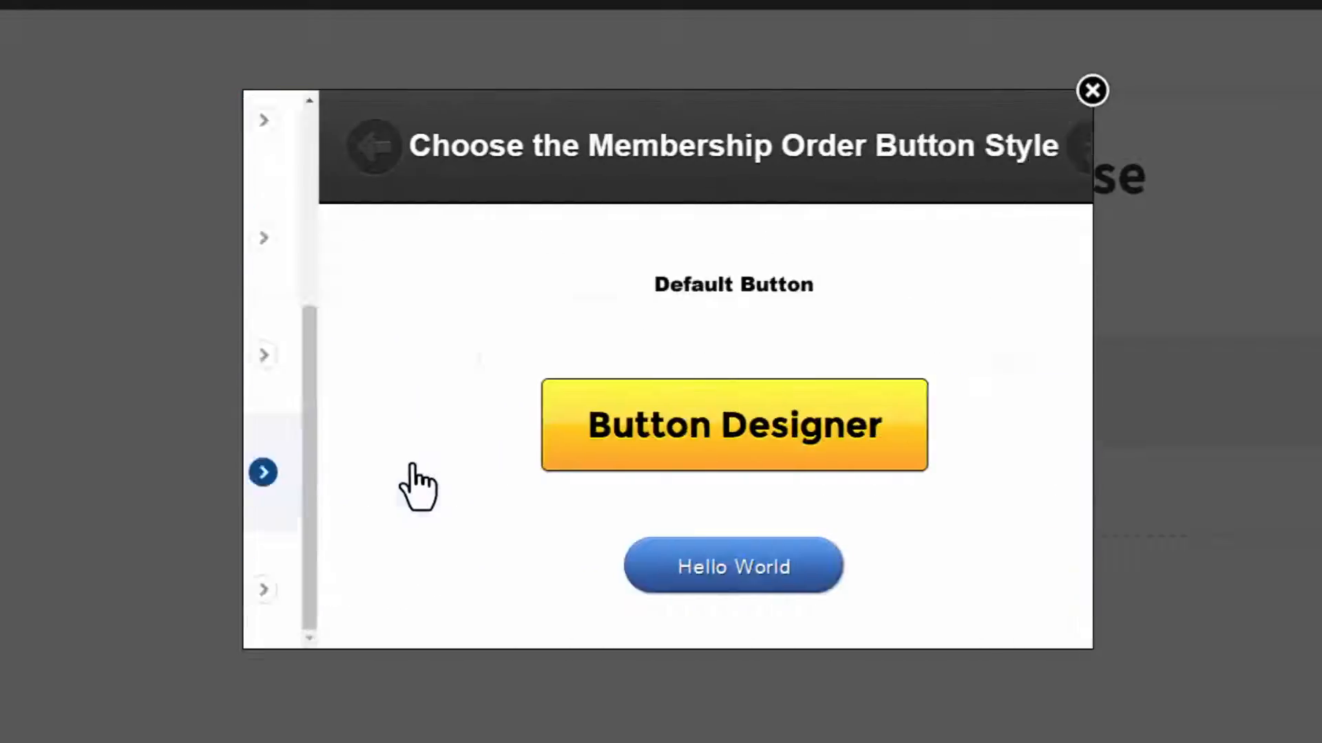
click(611, 412)
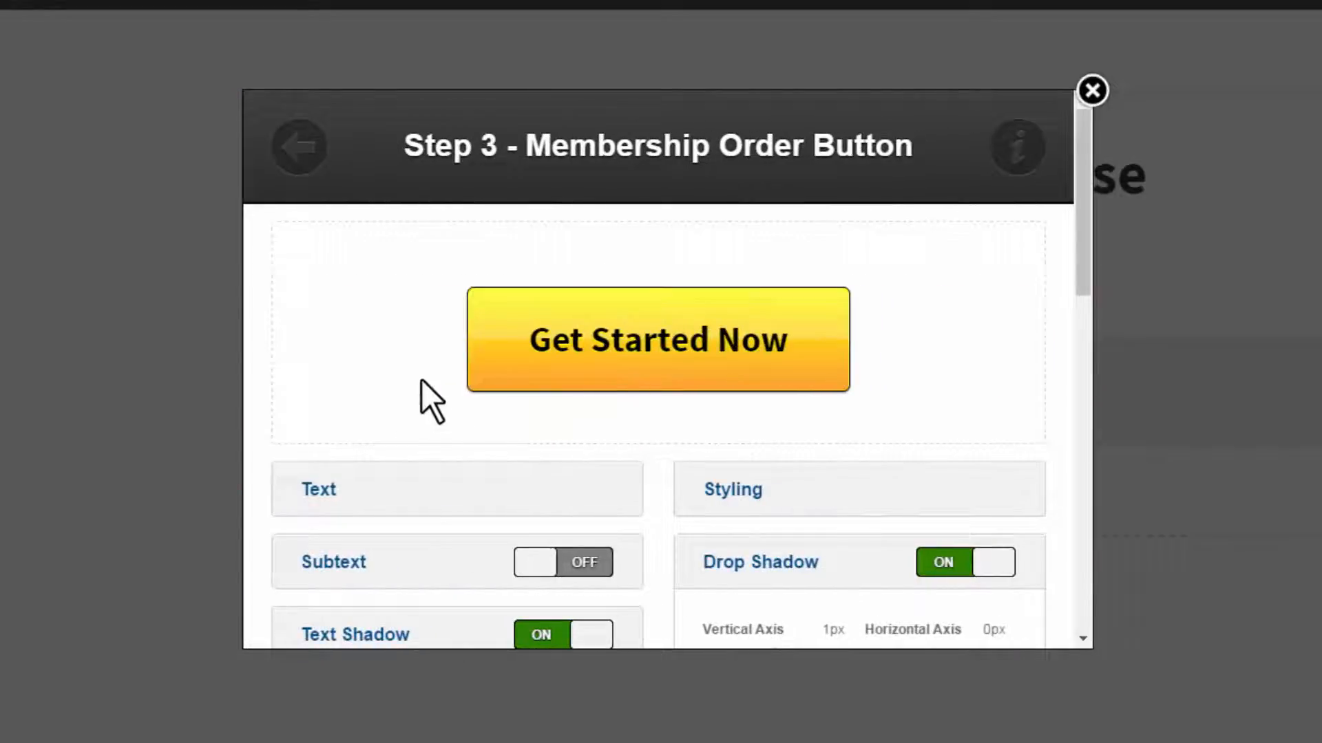
scroll(729, 404, down, 10)
scroll(824, 446, down, 5)
click(1012, 590)
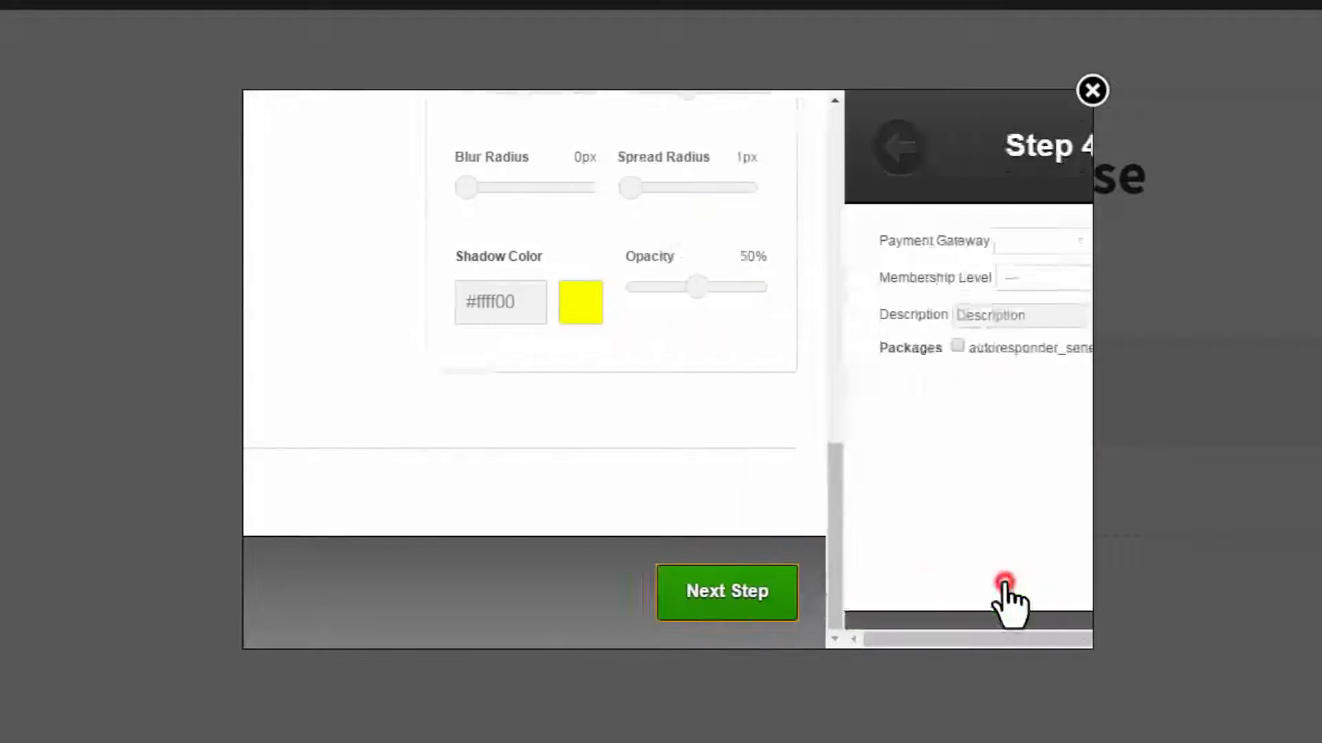
- Set the course button's payment gateway to Clickbank, membership level to Members and ClickBank product type to Standard
click(602, 236)
click(575, 277)
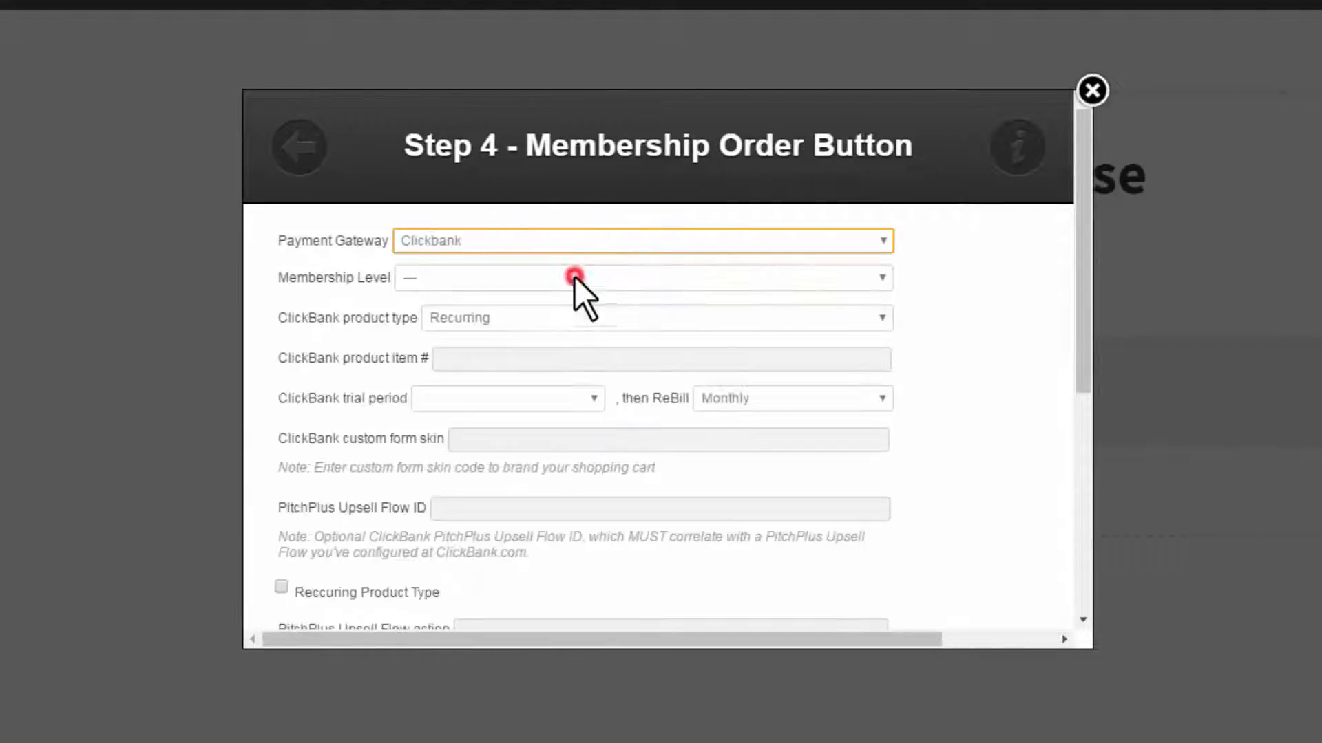
click(575, 279)
click(542, 318)
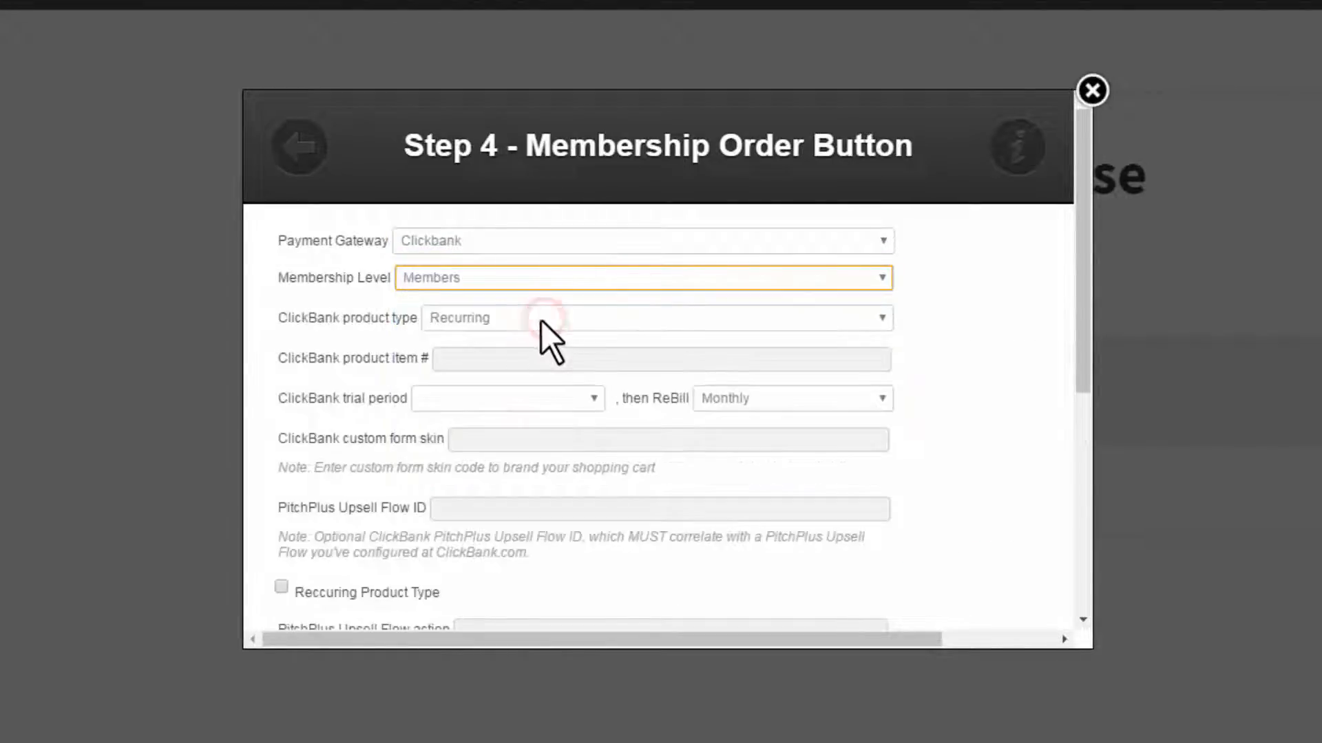
click(540, 316)
click(531, 339)
- Look up the Classic Sales Funnel Course item in ClickBank, then set the product item # to af3 and custom form skin to CEM
click(513, 359)
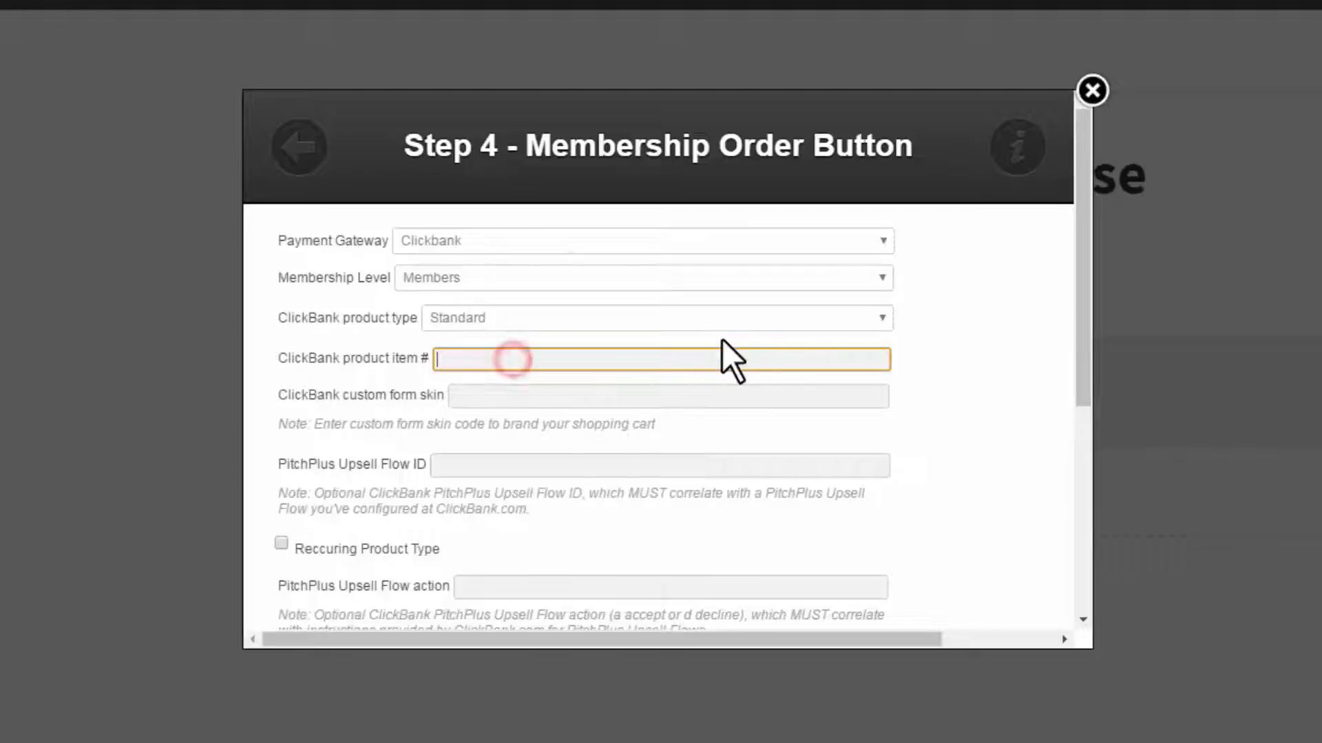
text(af)
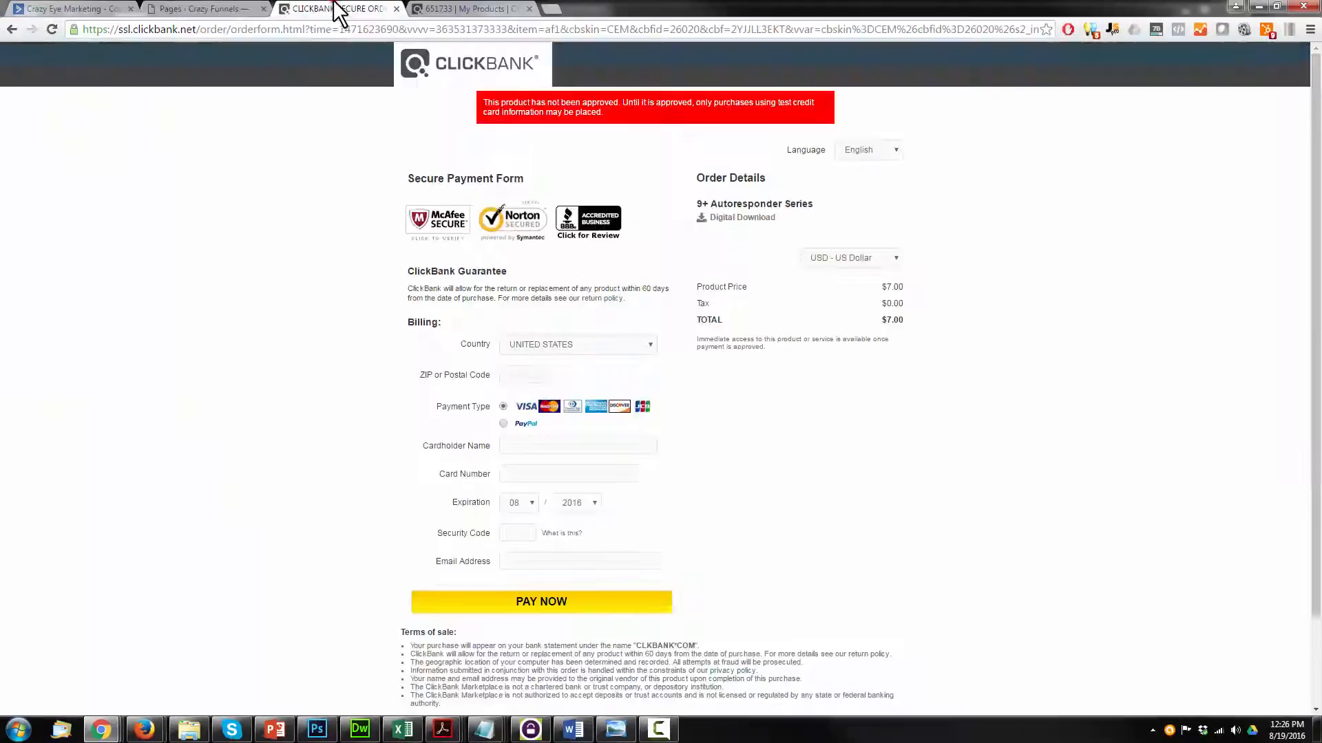
click(521, 9)
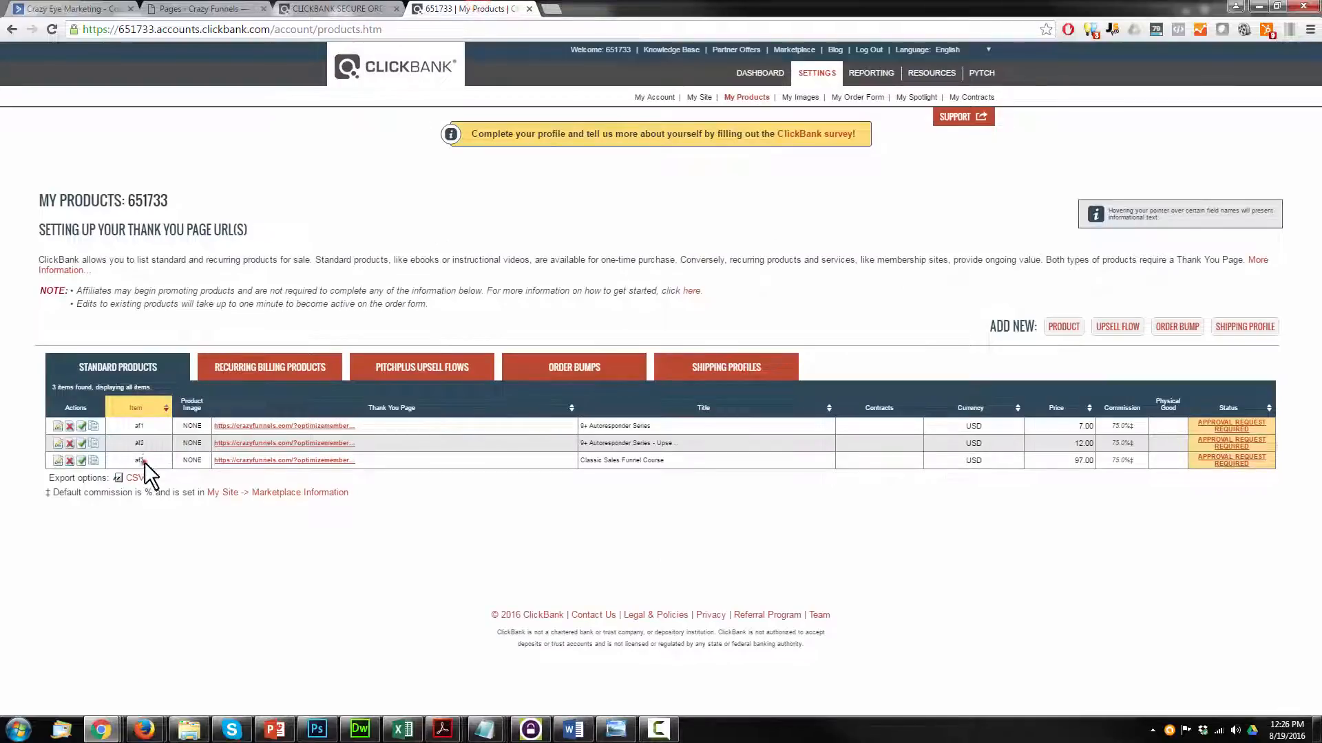
drag(150, 460, 126, 459)
drag(591, 452, 578, 460)
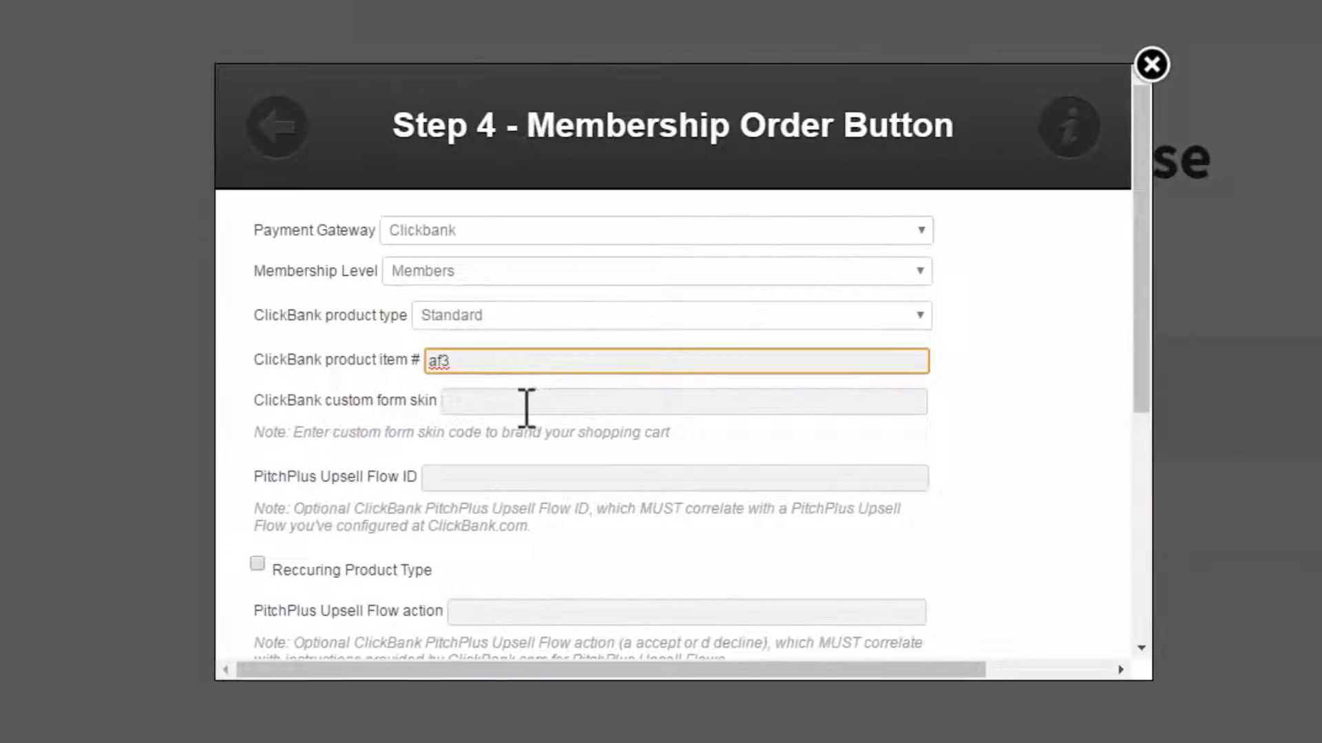
click(525, 406)
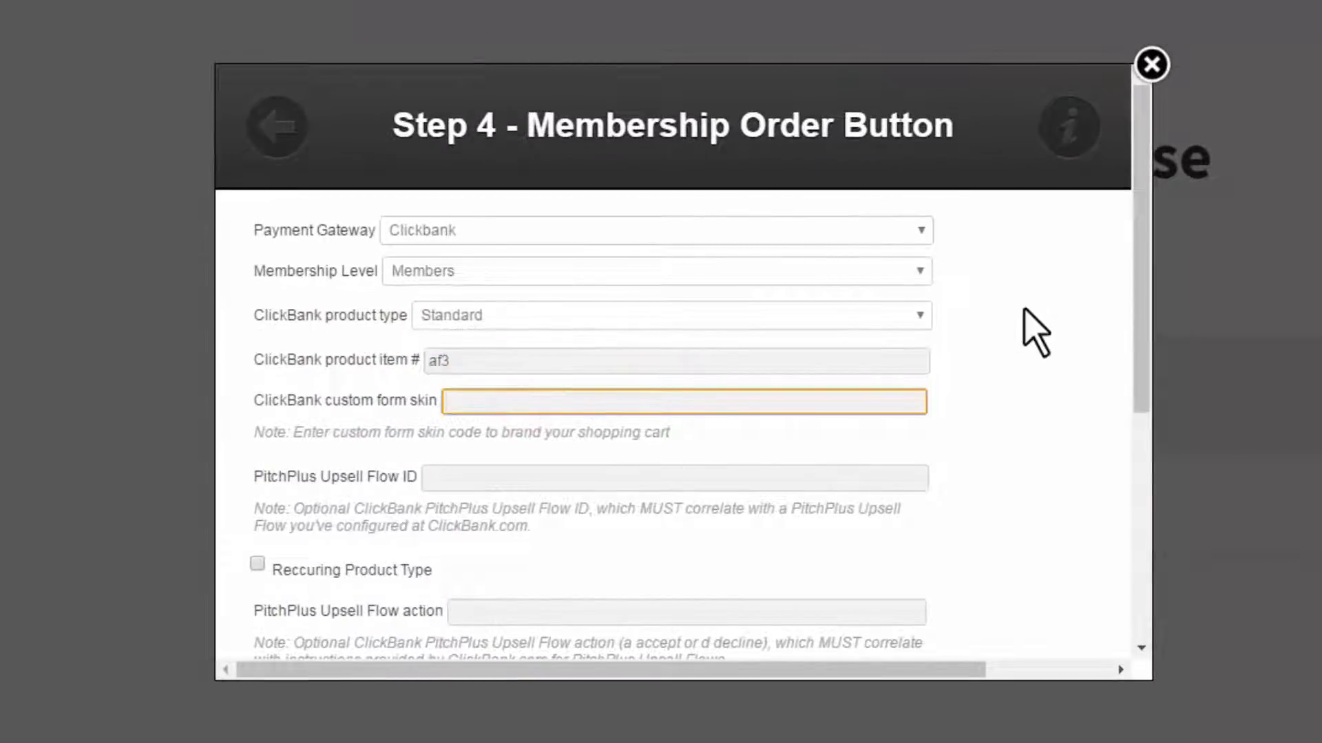
scroll(1012, 330, down, 3)
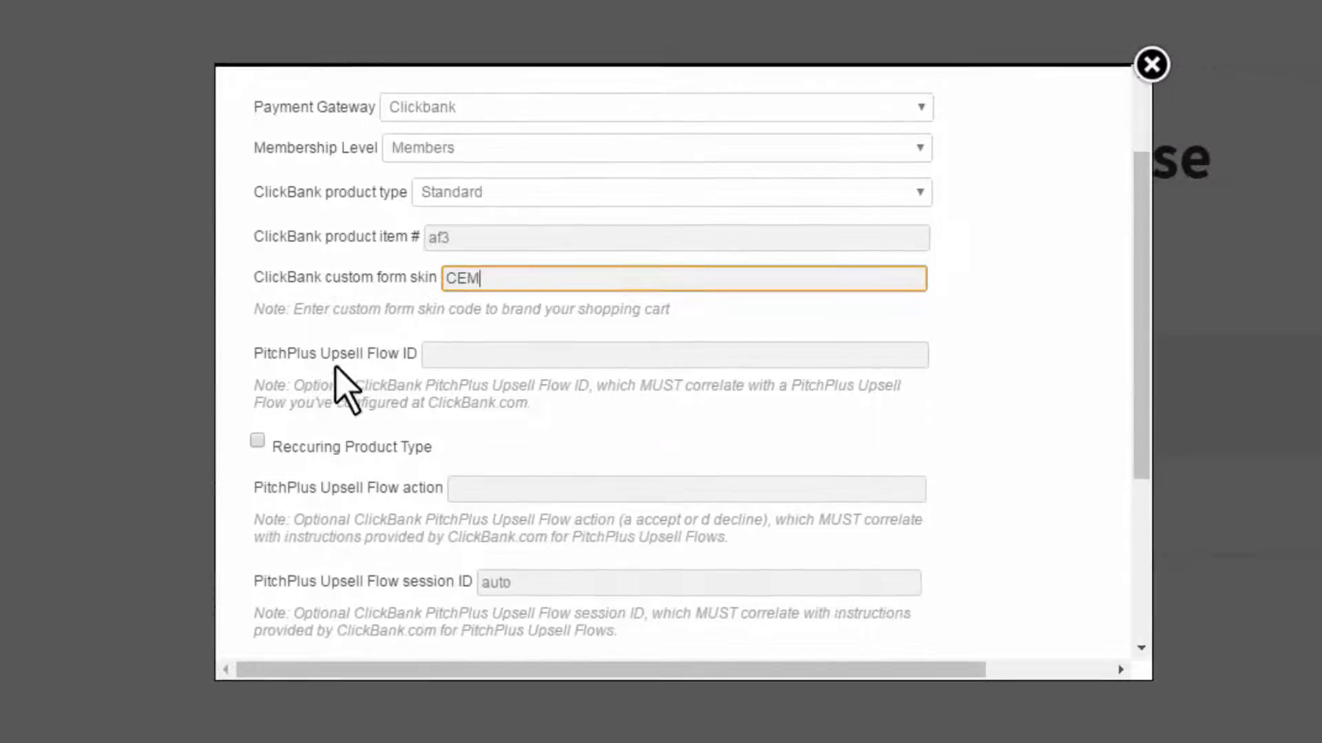
- Set the course button's PitchPlus Upsell Flow action to a, leaving the flow ID empty and the session ID at auto
scroll(363, 392, down, 1)
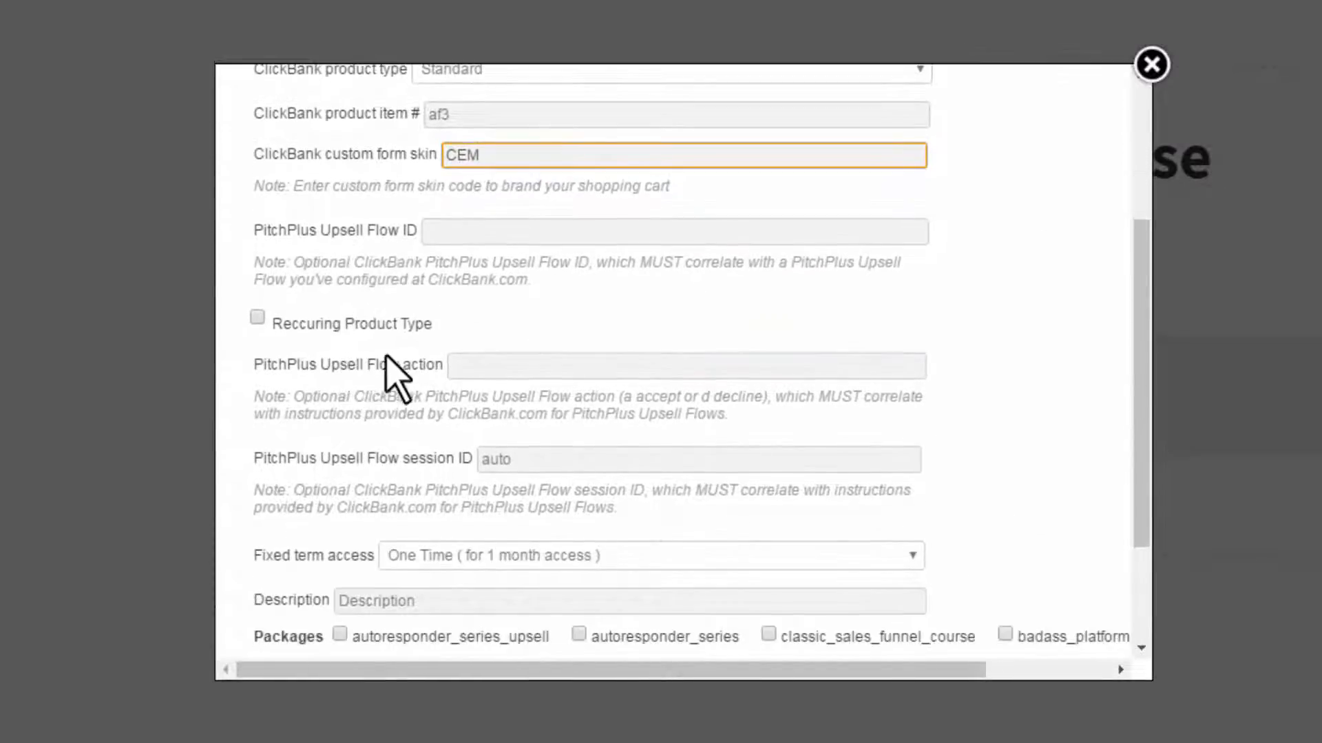
click(525, 369)
text(a)
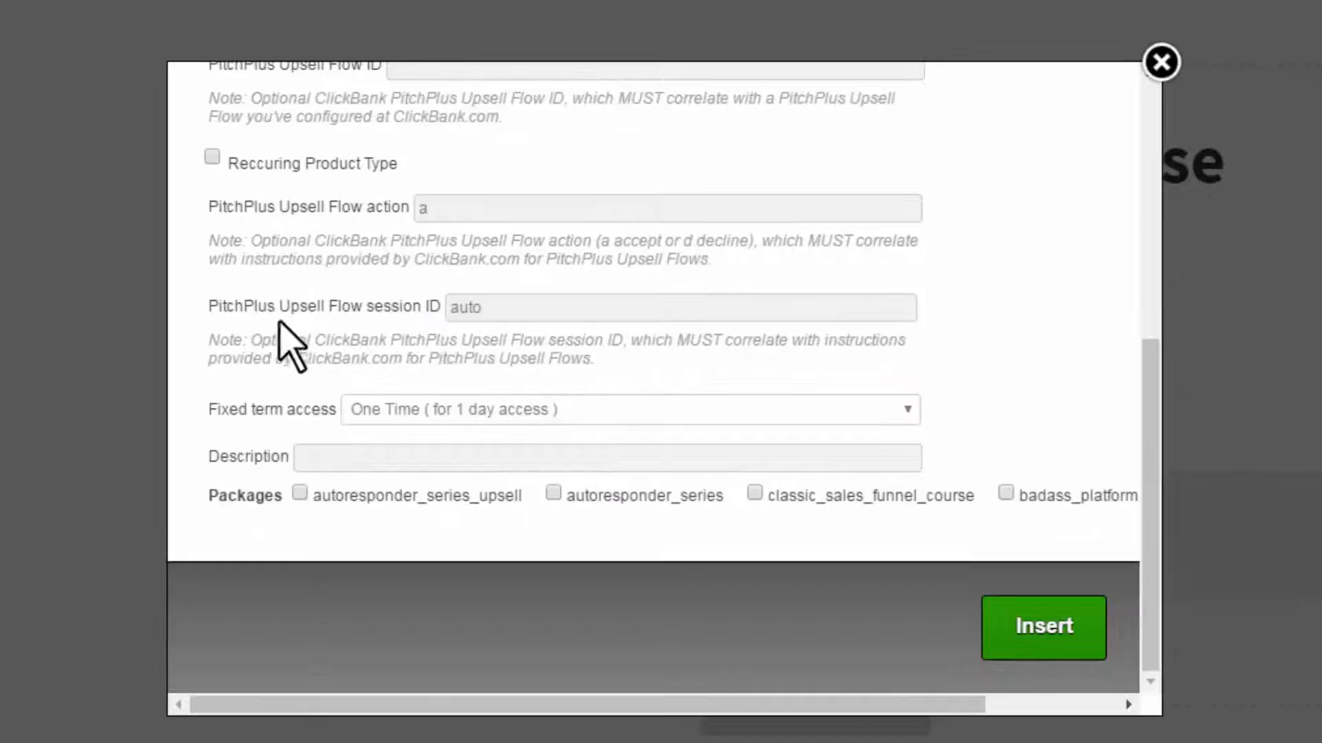
click(503, 307)
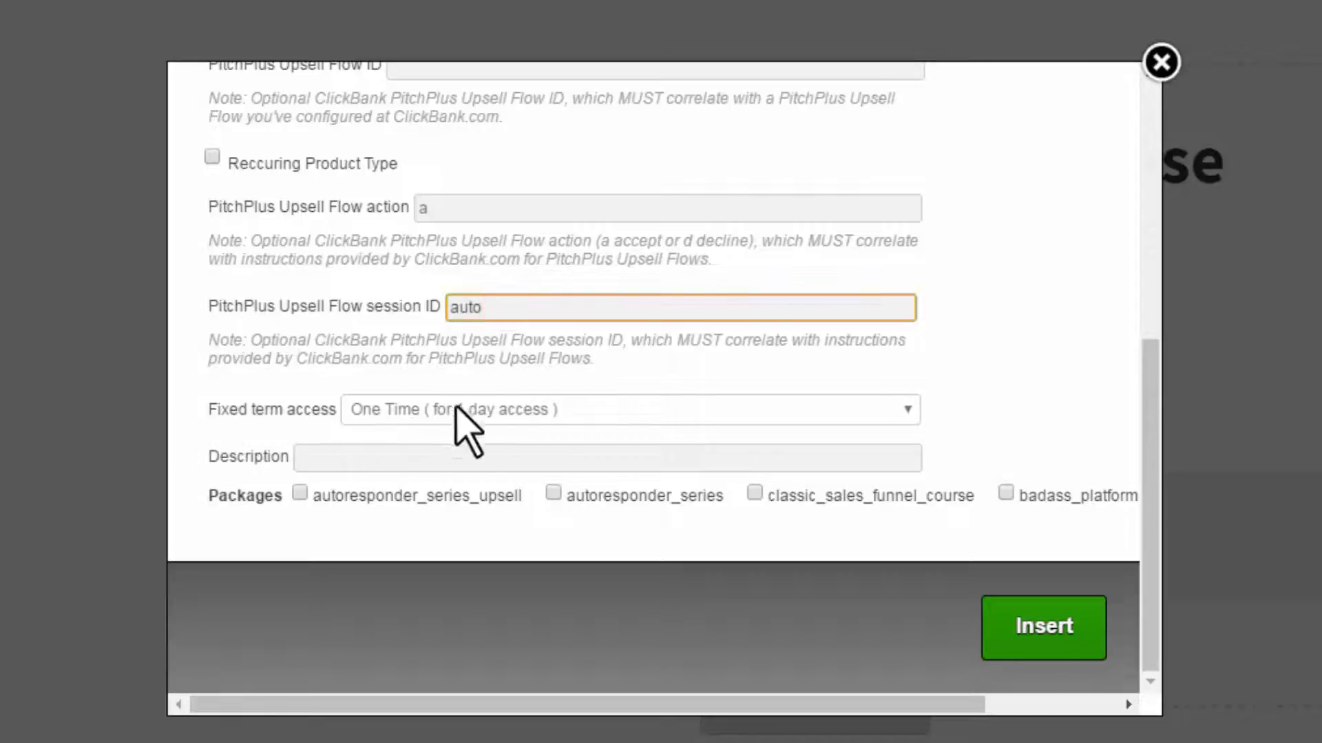
- Set fixed term access to One Time (for lifetime access), description to "Classic Sales Funnel Course", and packages to classic_sales_funnel_course and autoresponder_series
click(516, 409)
click(482, 742)
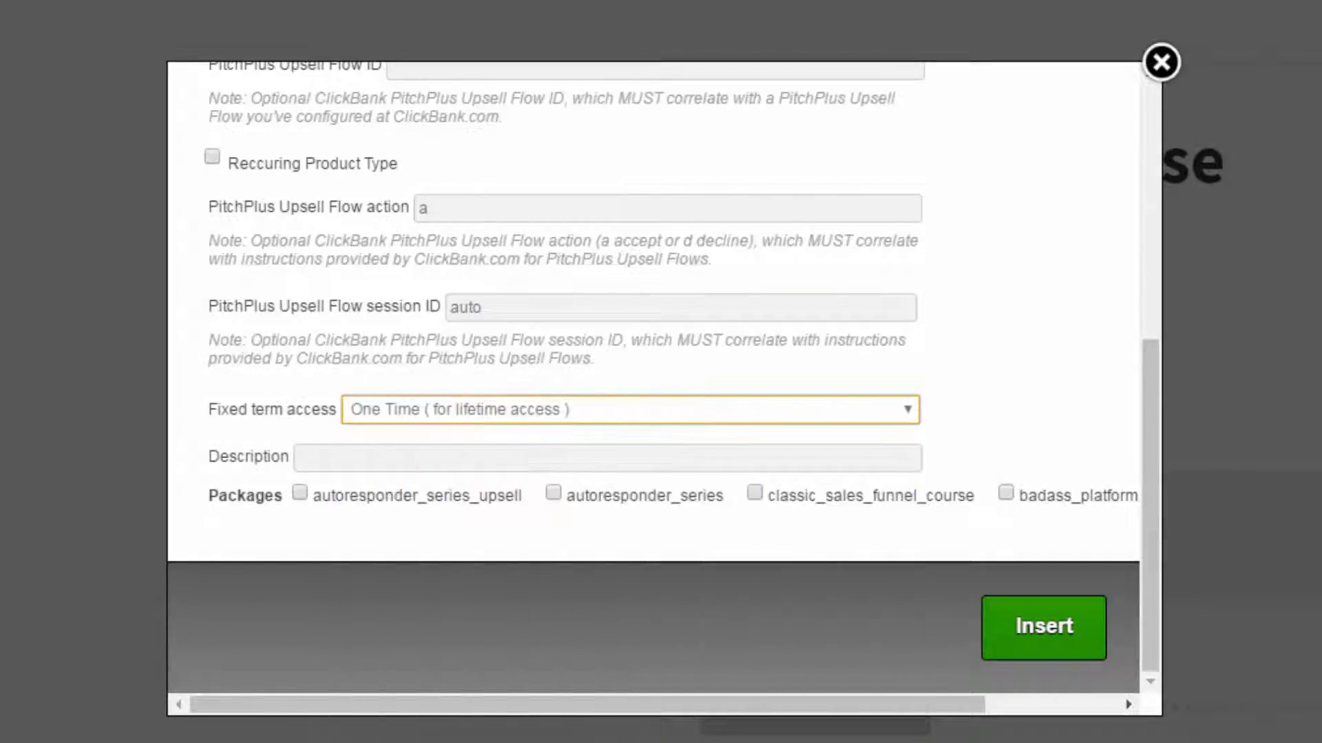
click(489, 450)
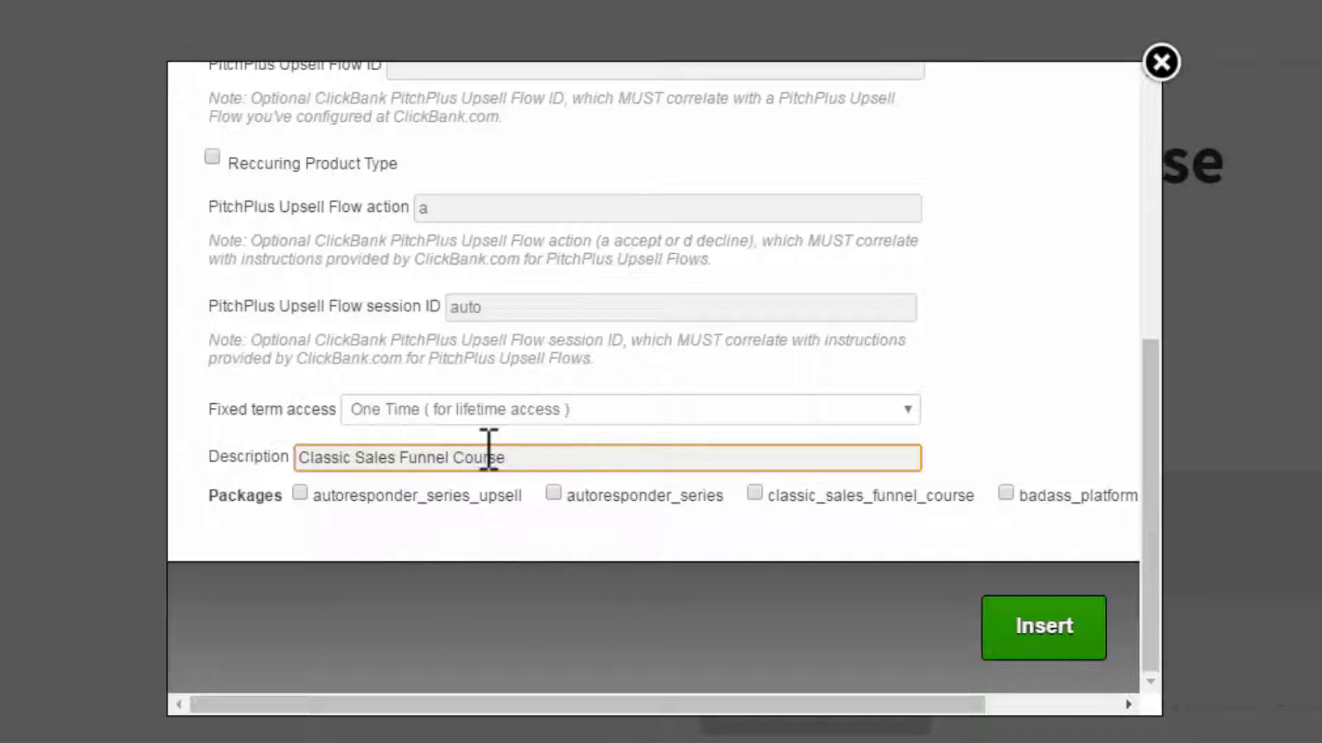
click(755, 493)
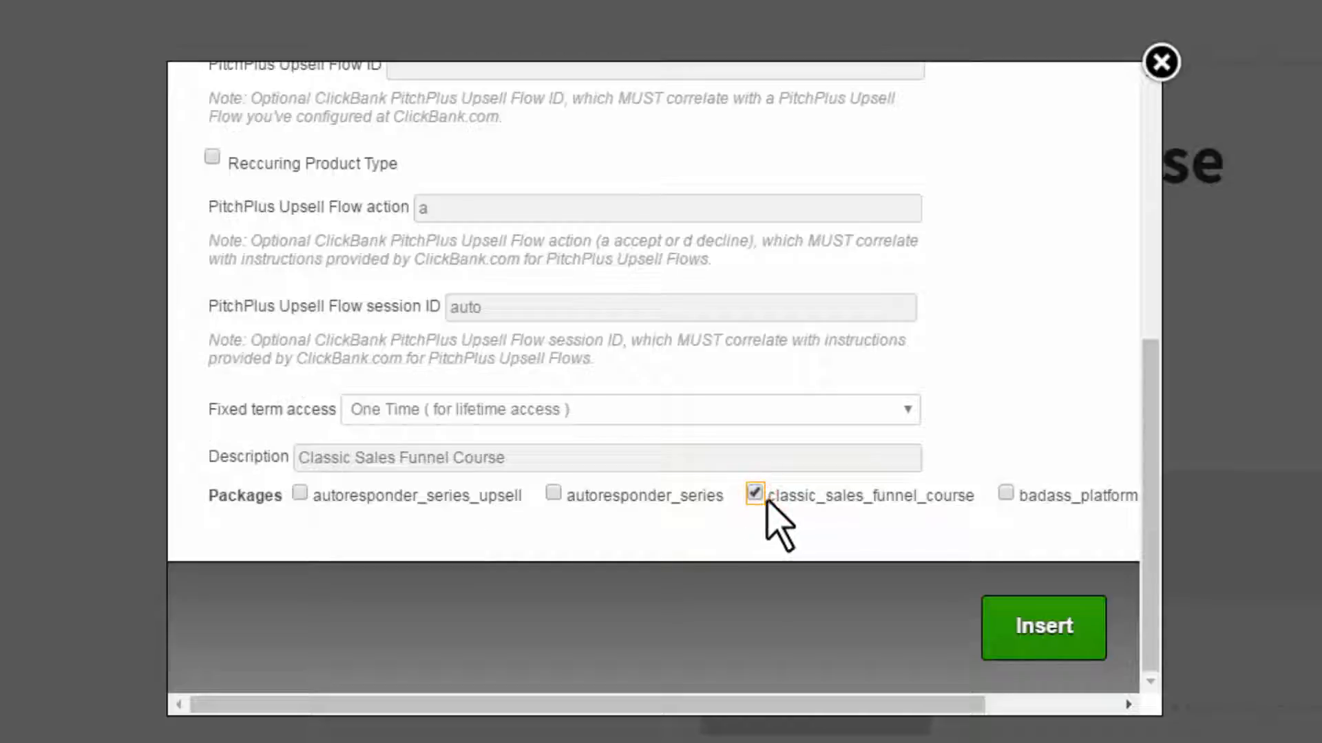
click(552, 494)
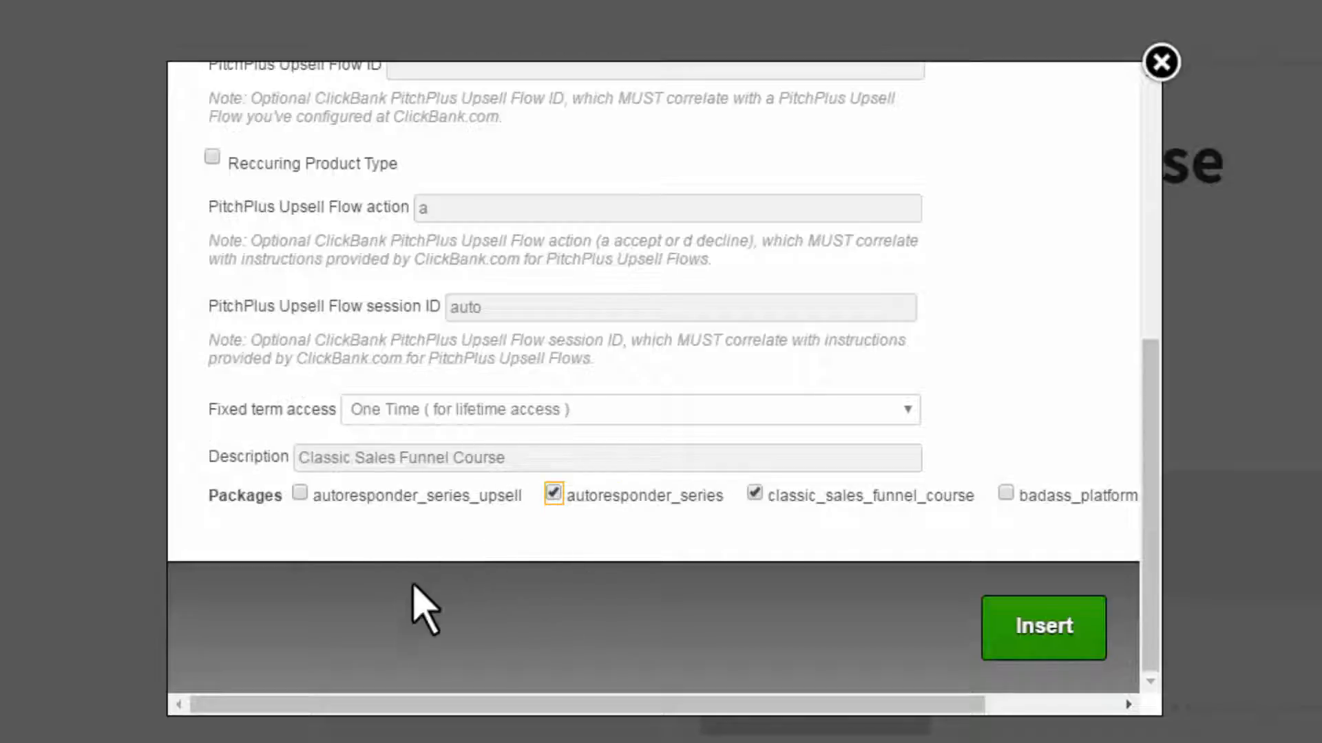
- Add the autoresponder_series_upsell package to the course order button and insert the button into the page
click(300, 492)
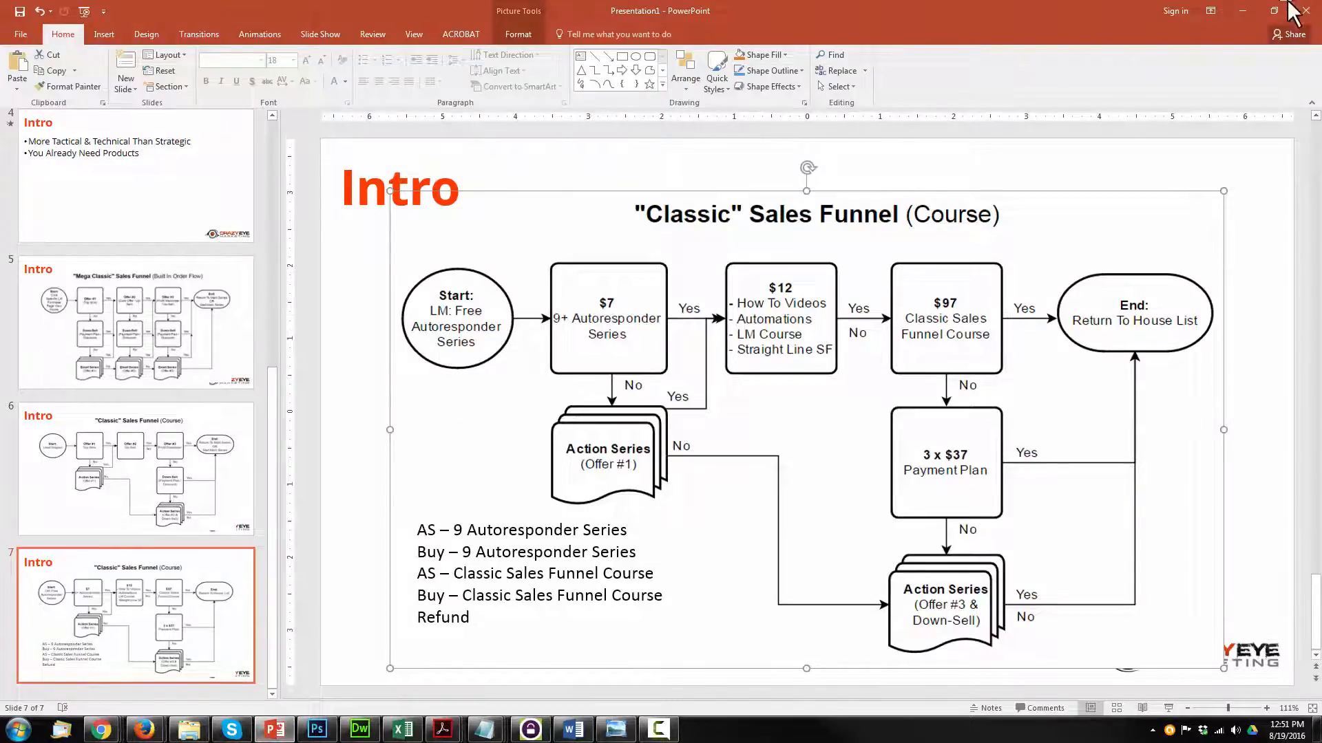
click(1245, 5)
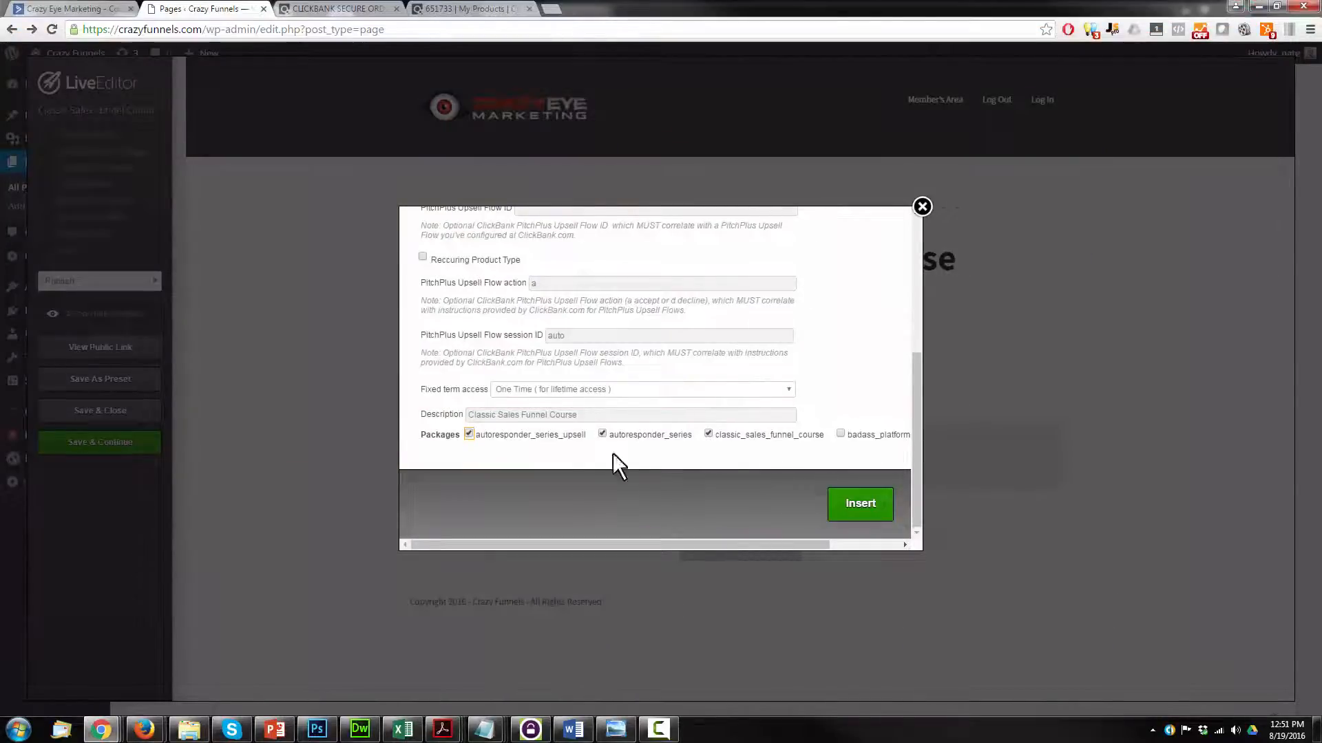
click(852, 513)
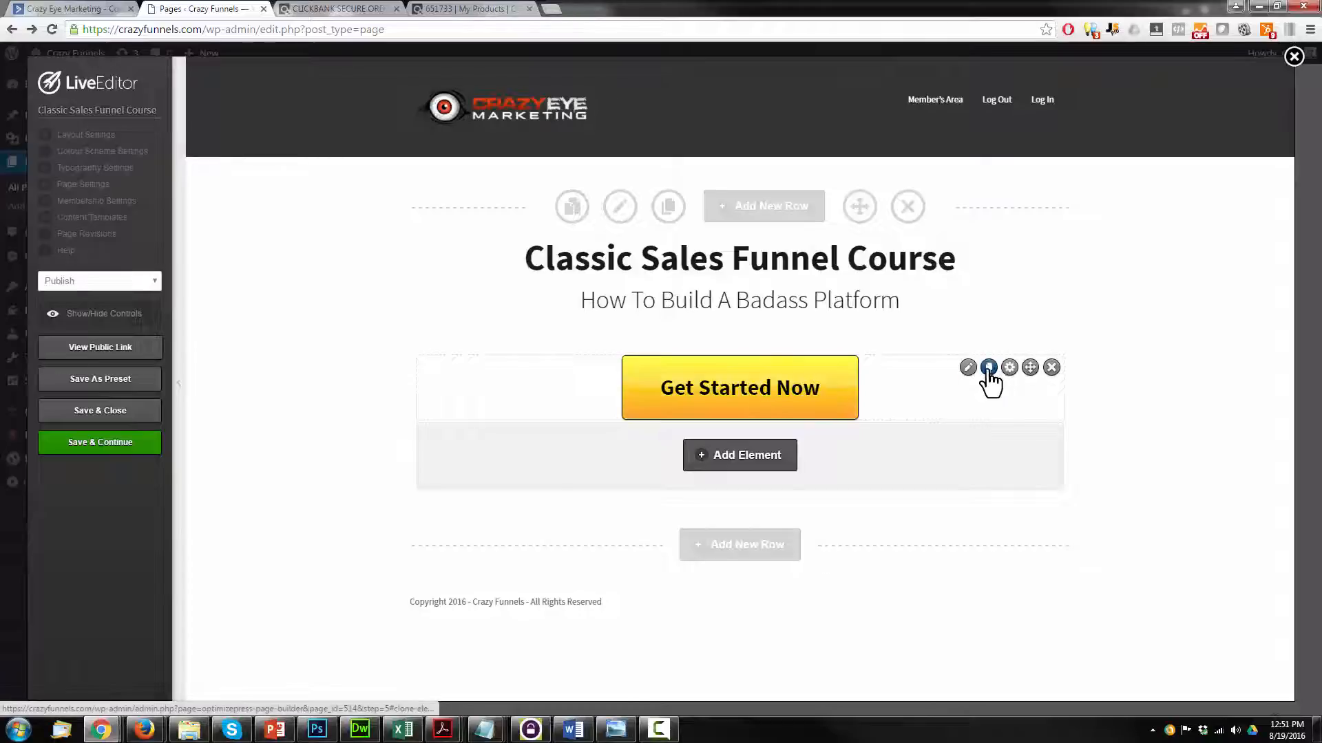
- Duplicate the Get Started Now button and change the copy's text to "Decline"
click(990, 369)
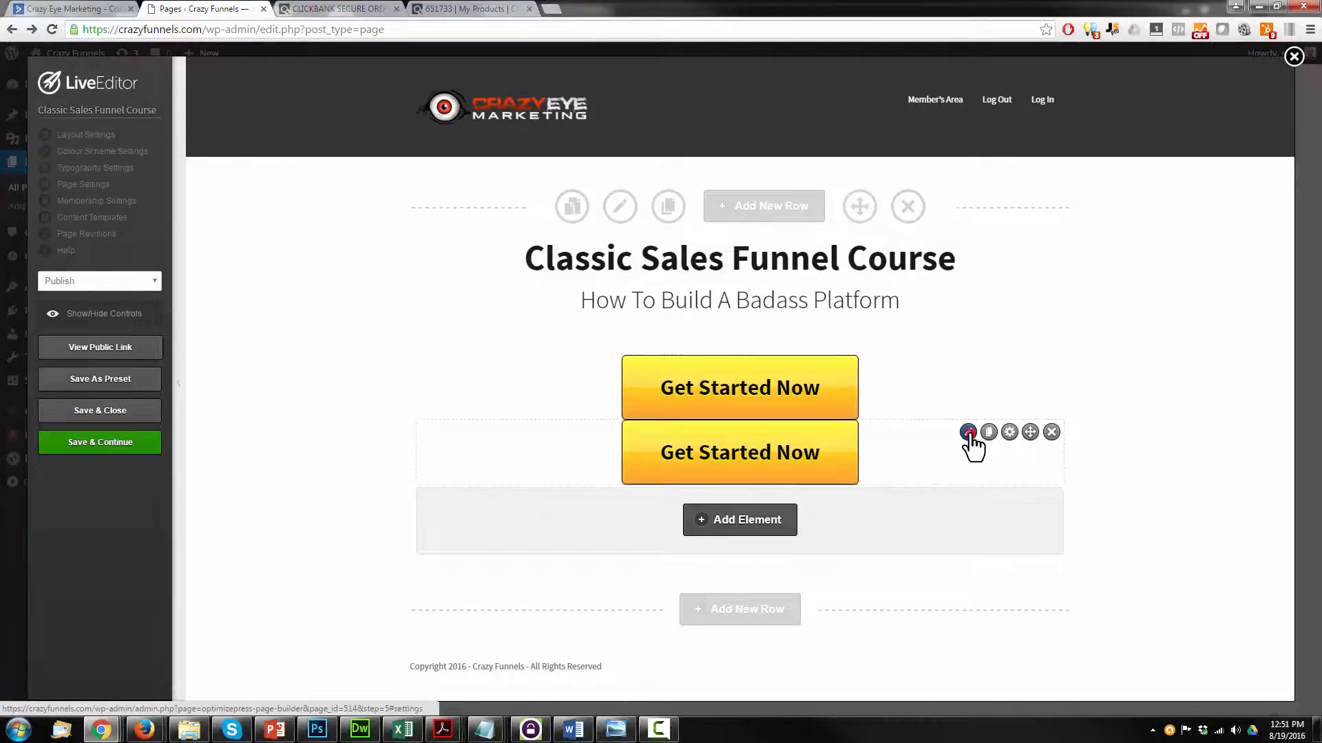
click(970, 432)
scroll(544, 344, down, 1)
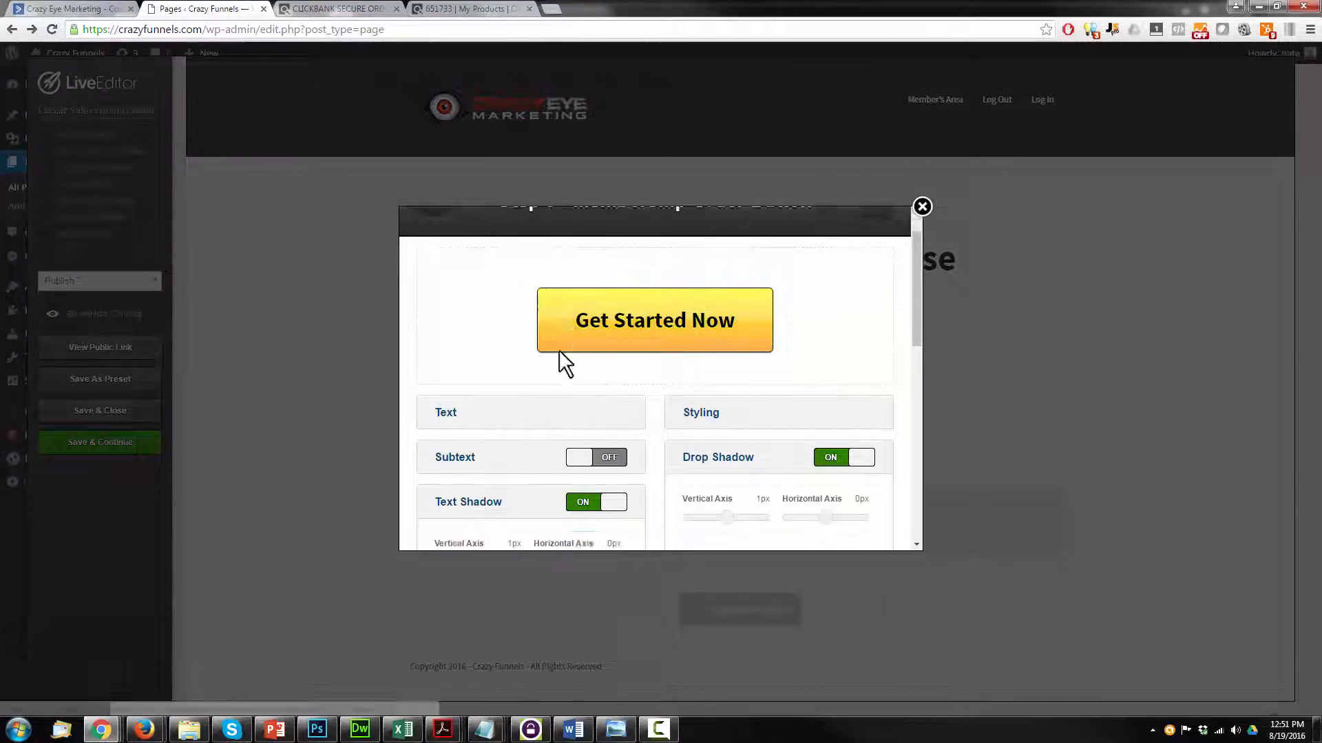
click(445, 385)
drag(534, 426, 344, 453)
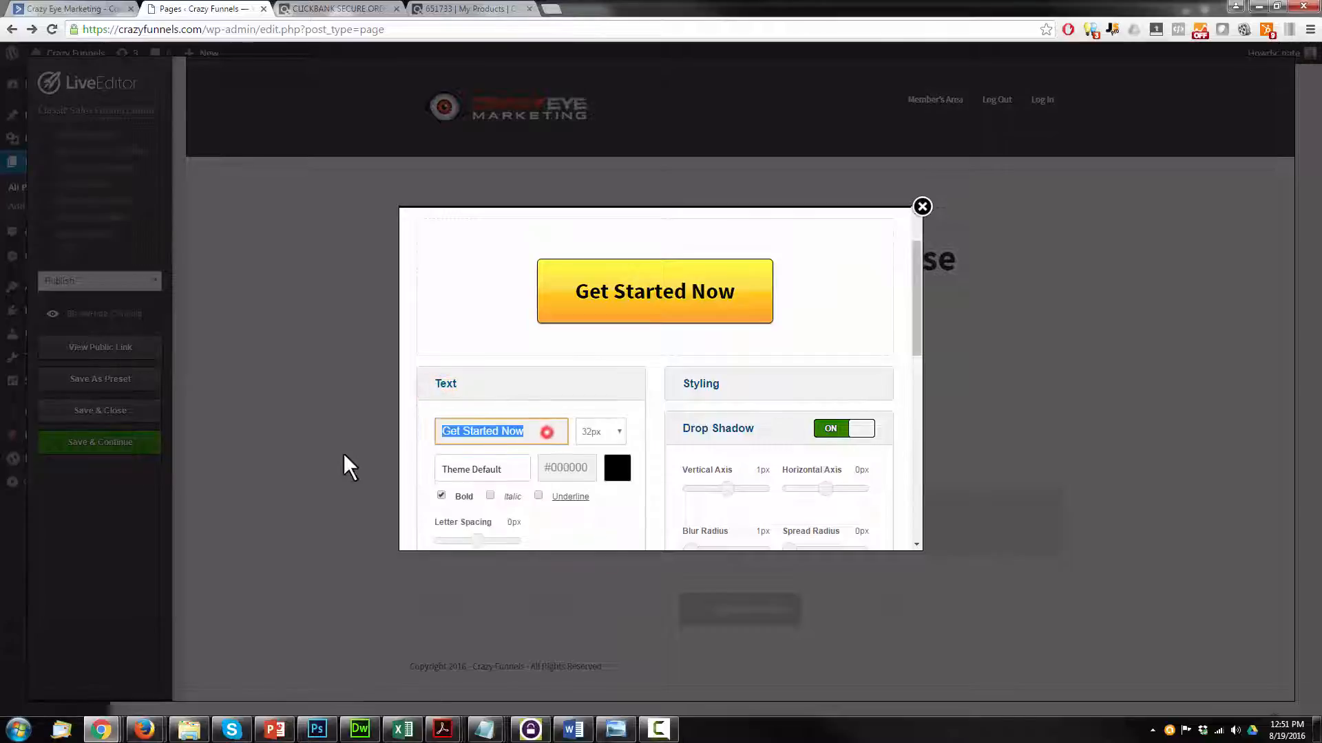
text(Decline)
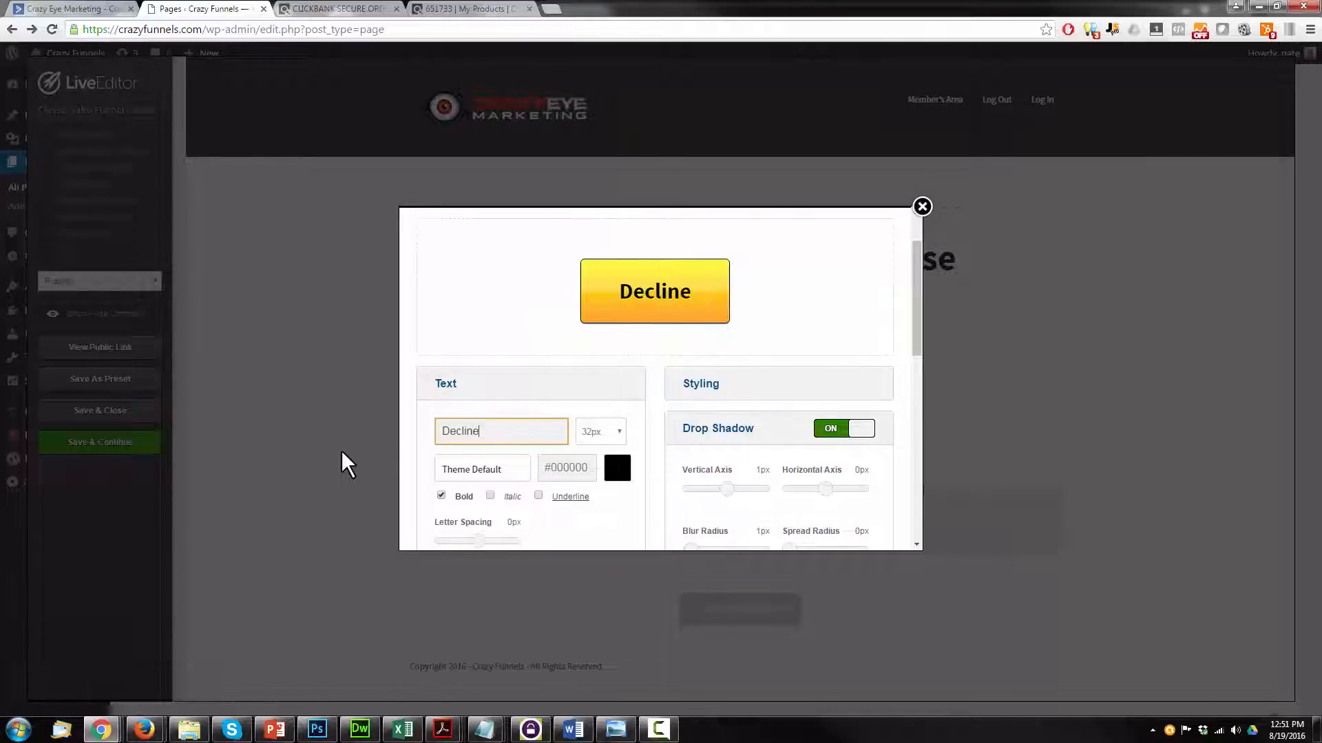
scroll(640, 409, down, 10)
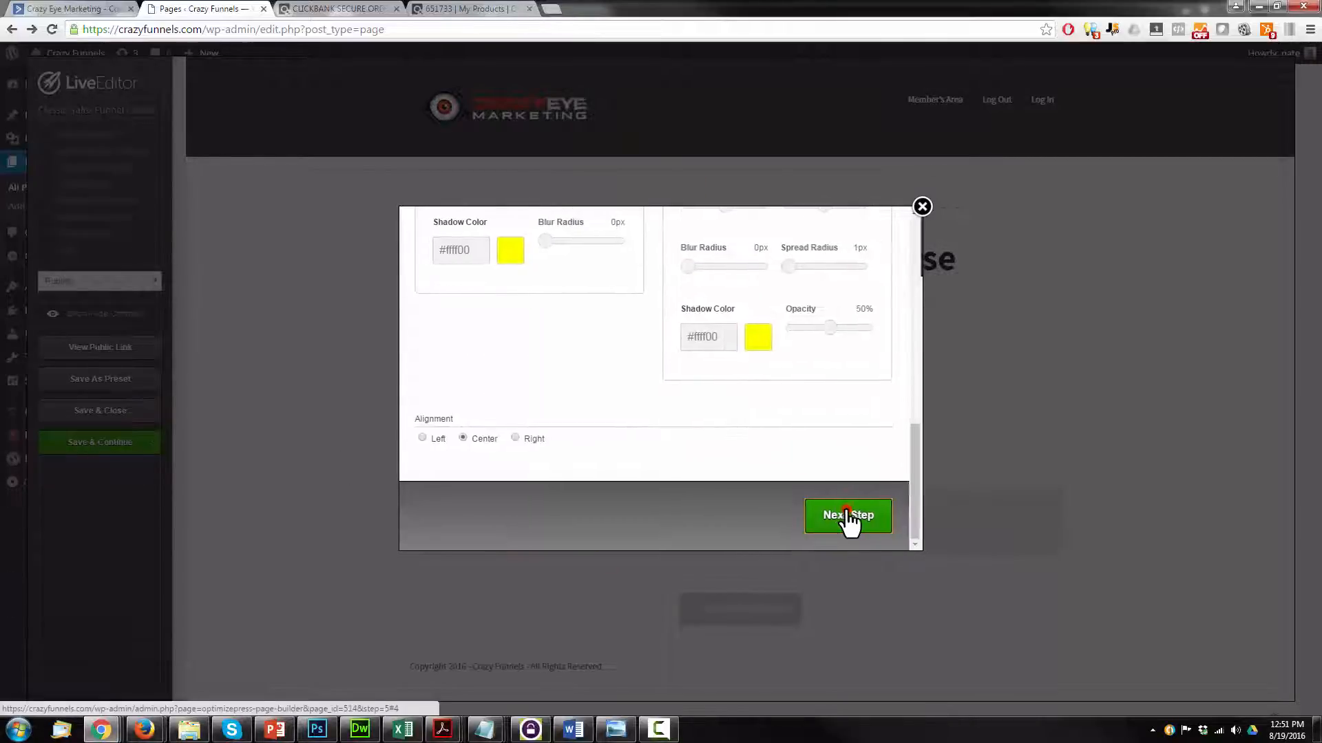
click(848, 516)
- Set the Decline button's PitchPlus Upsell Flow action to d, update the button, and save and close the page
scroll(559, 367, down, 1)
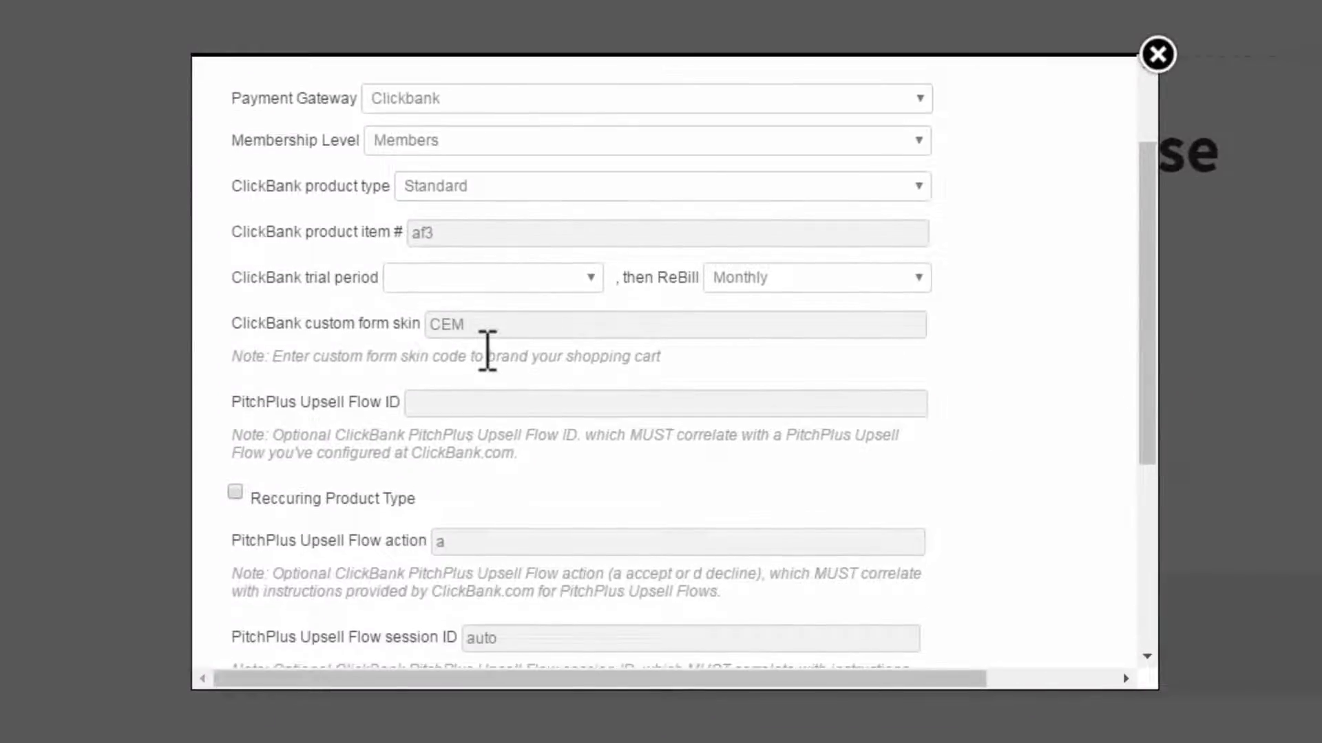
scroll(487, 351, down, 2)
click(485, 415)
double_click(441, 415)
text(d)
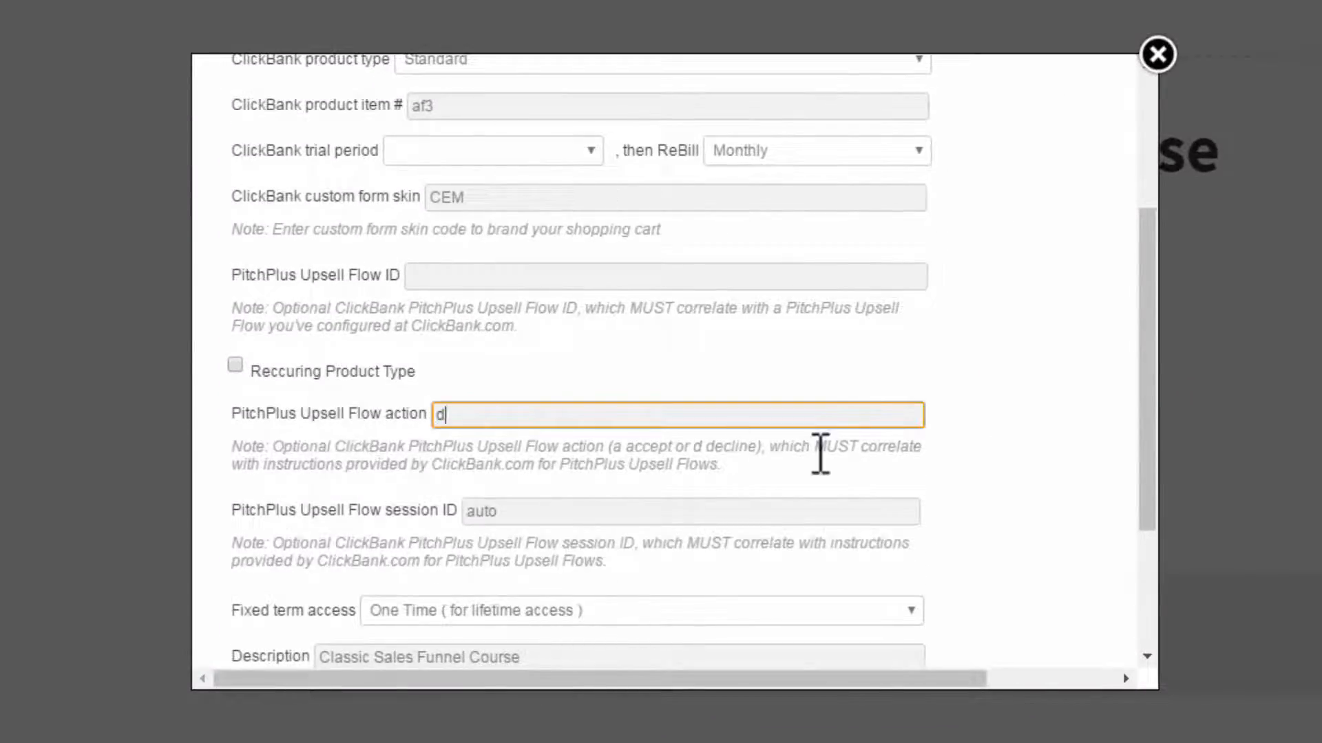
scroll(820, 454, down, 5)
click(1042, 602)
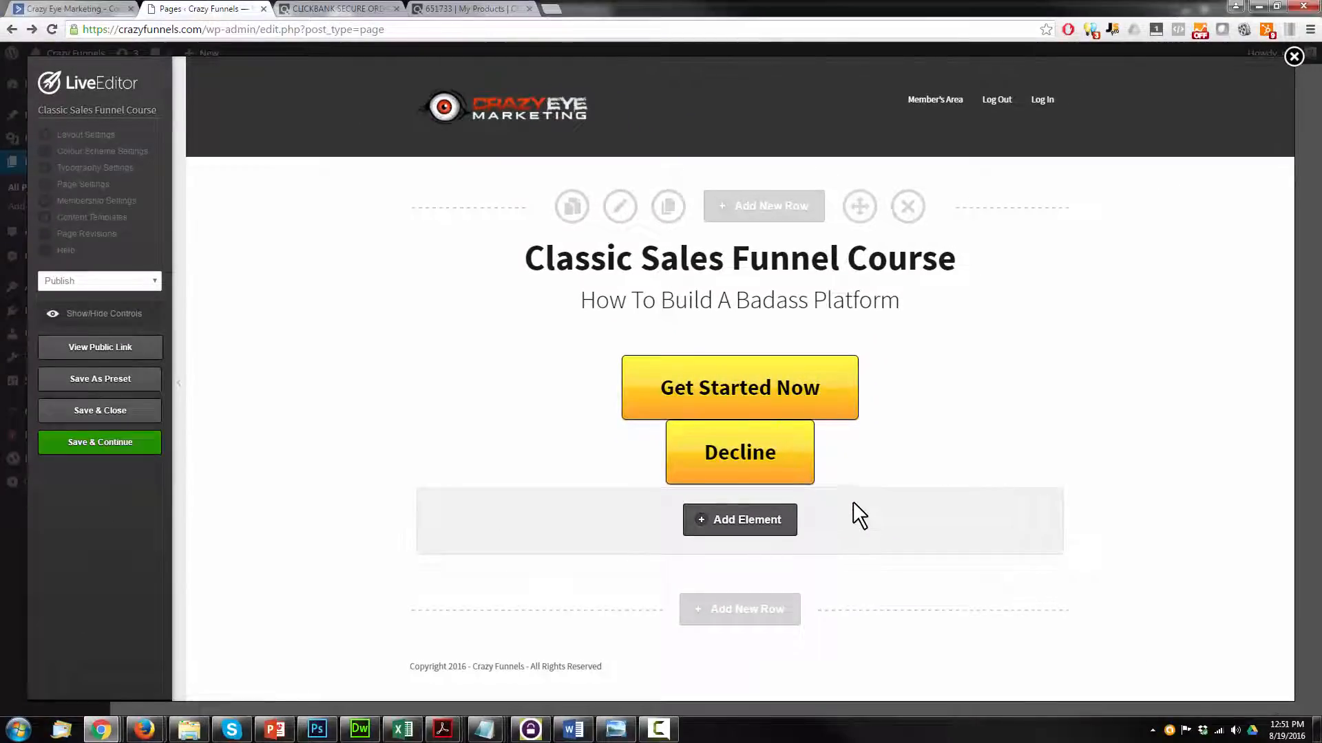
click(100, 412)
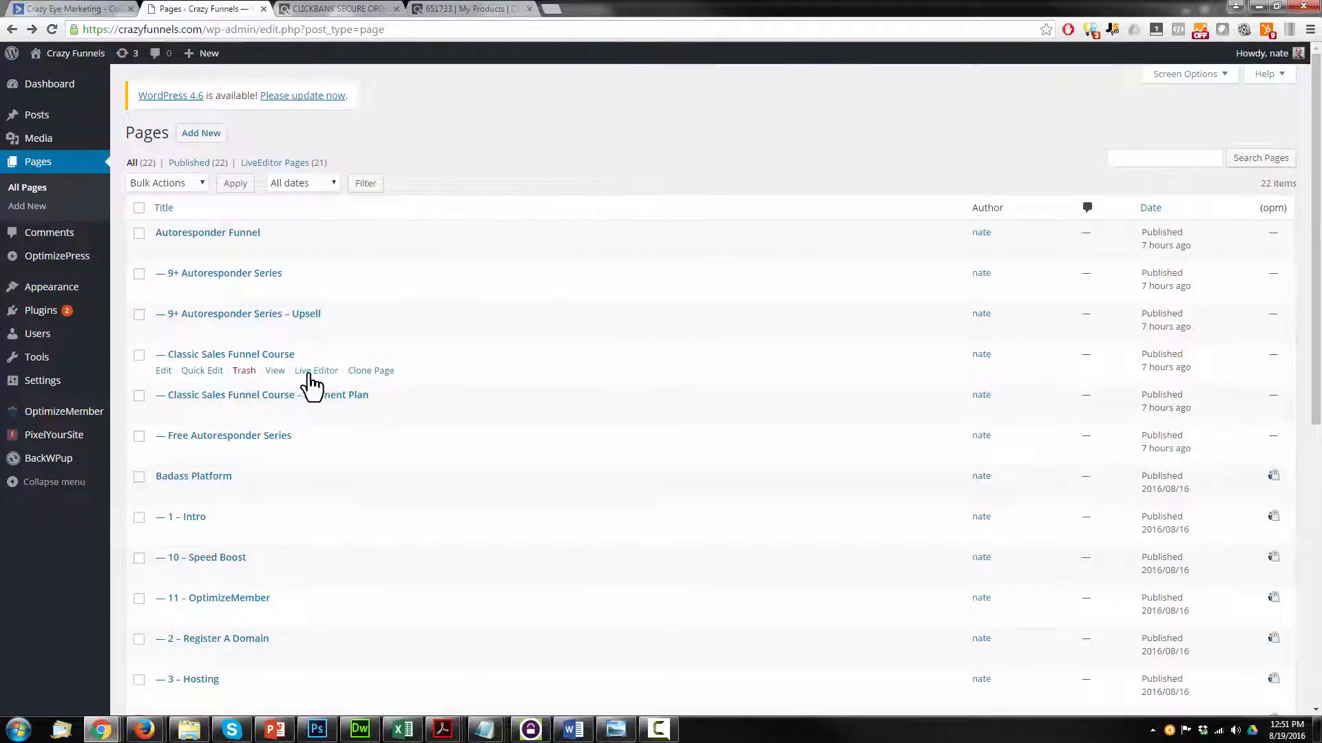
- Clone the Classic Sales Funnel Course page and title the copy "Classic Sales Funnel Course - b"
click(377, 372)
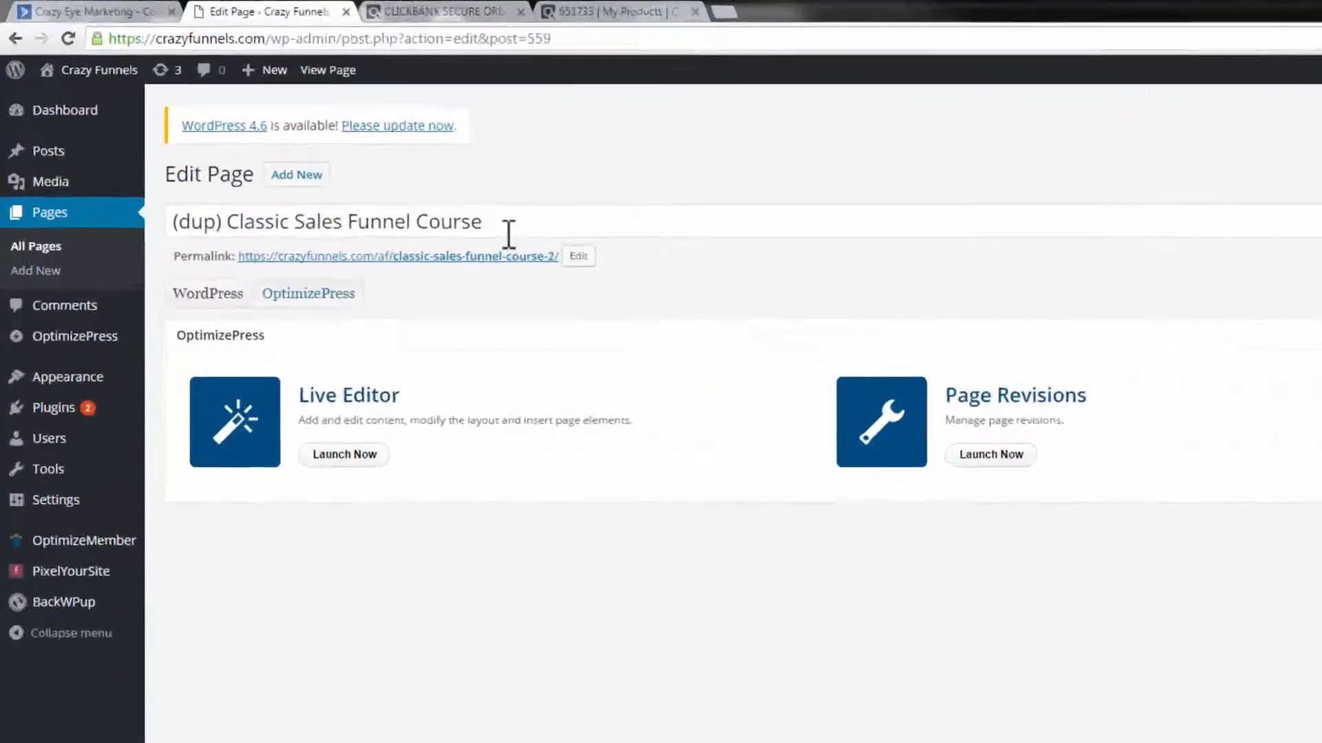
drag(227, 222, 170, 221)
key(BackSpace)
click(526, 223)
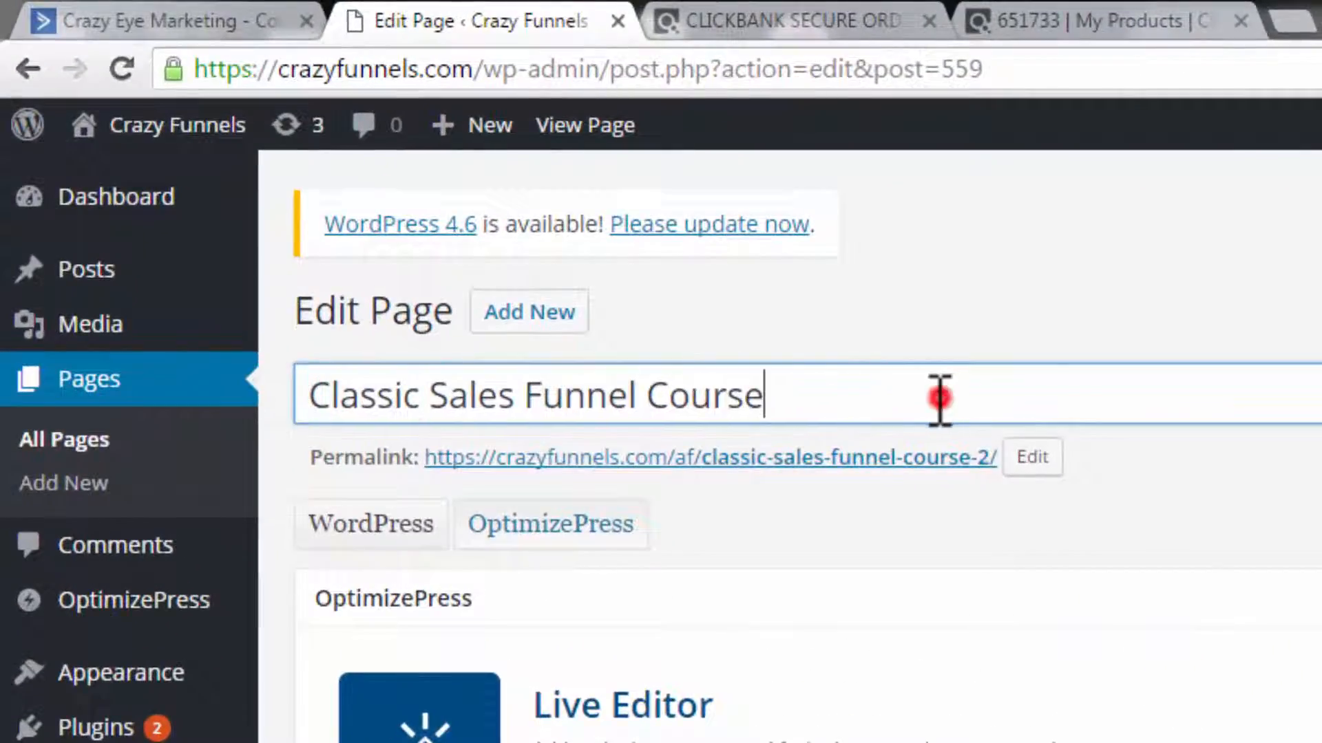
text(- b)
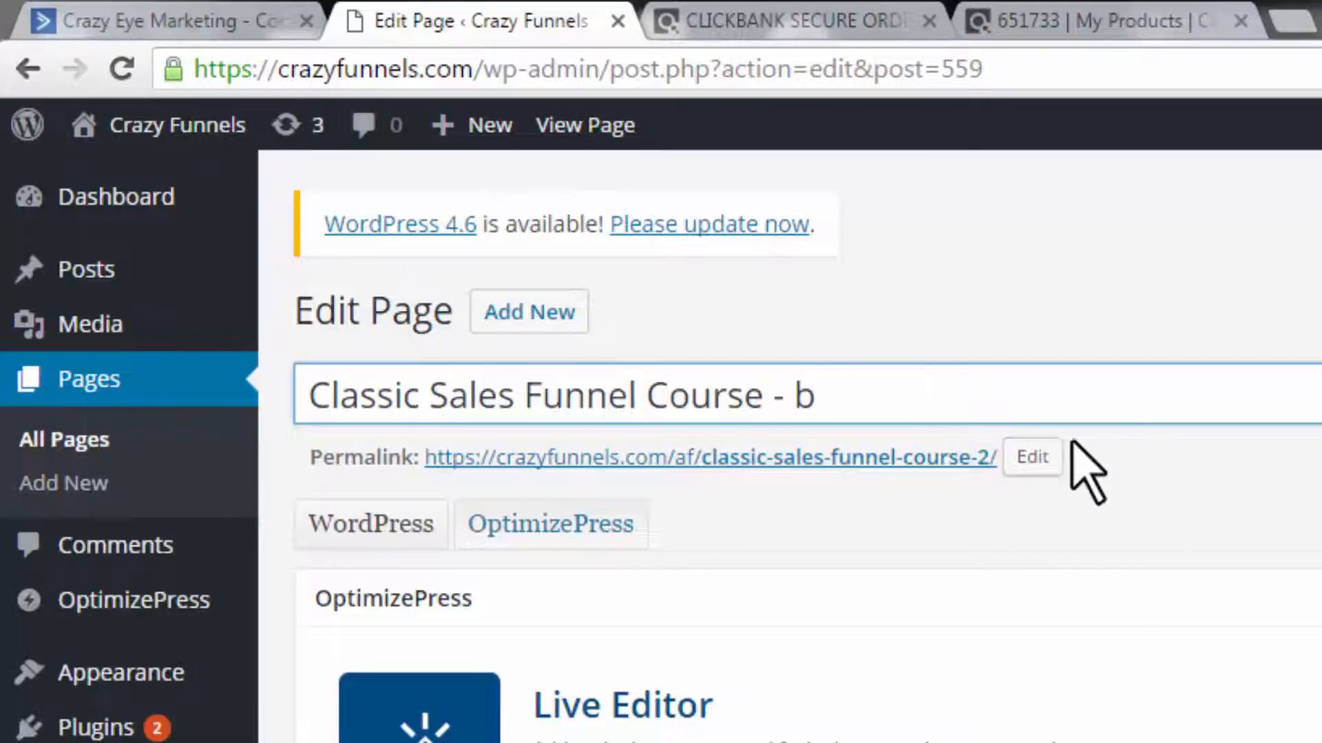
- Set the cloned page's permalink slug to classic-sales-funnel-course-b and update the page
click(1019, 458)
key(BackSpace)
text(b)
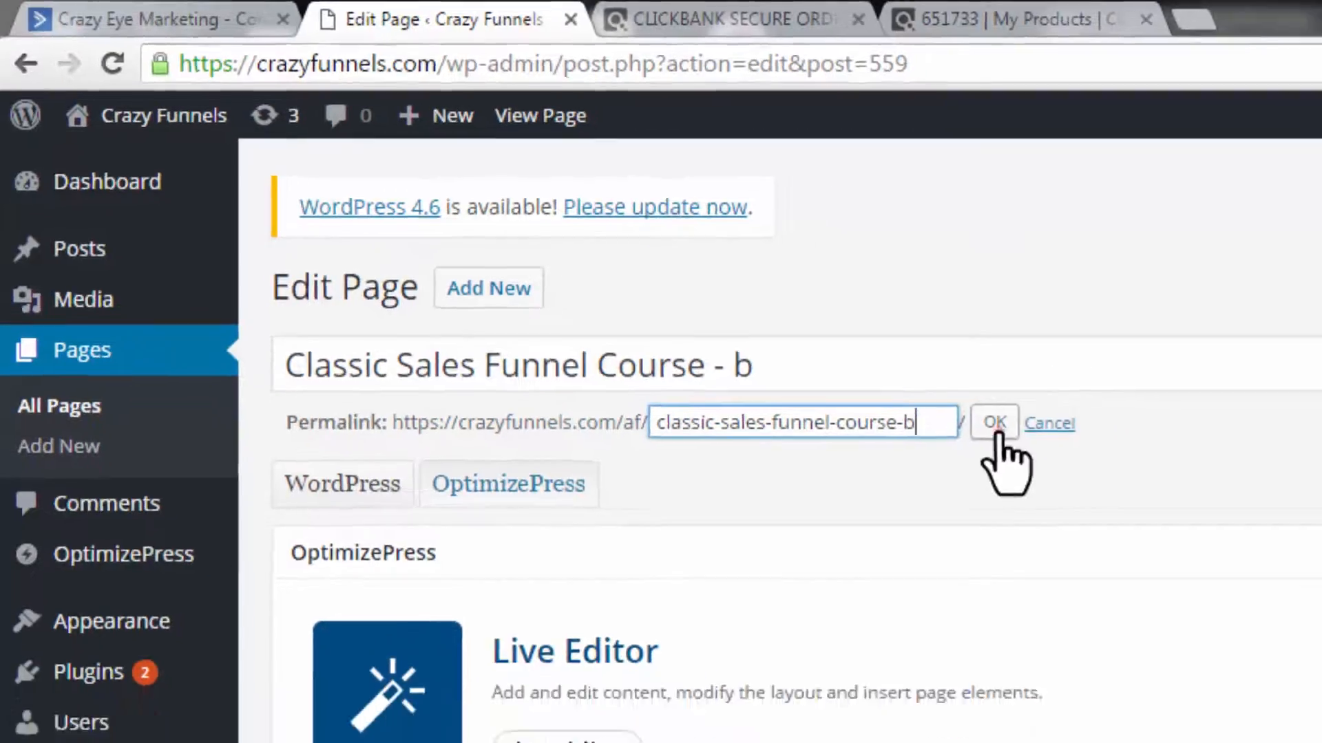
click(1076, 458)
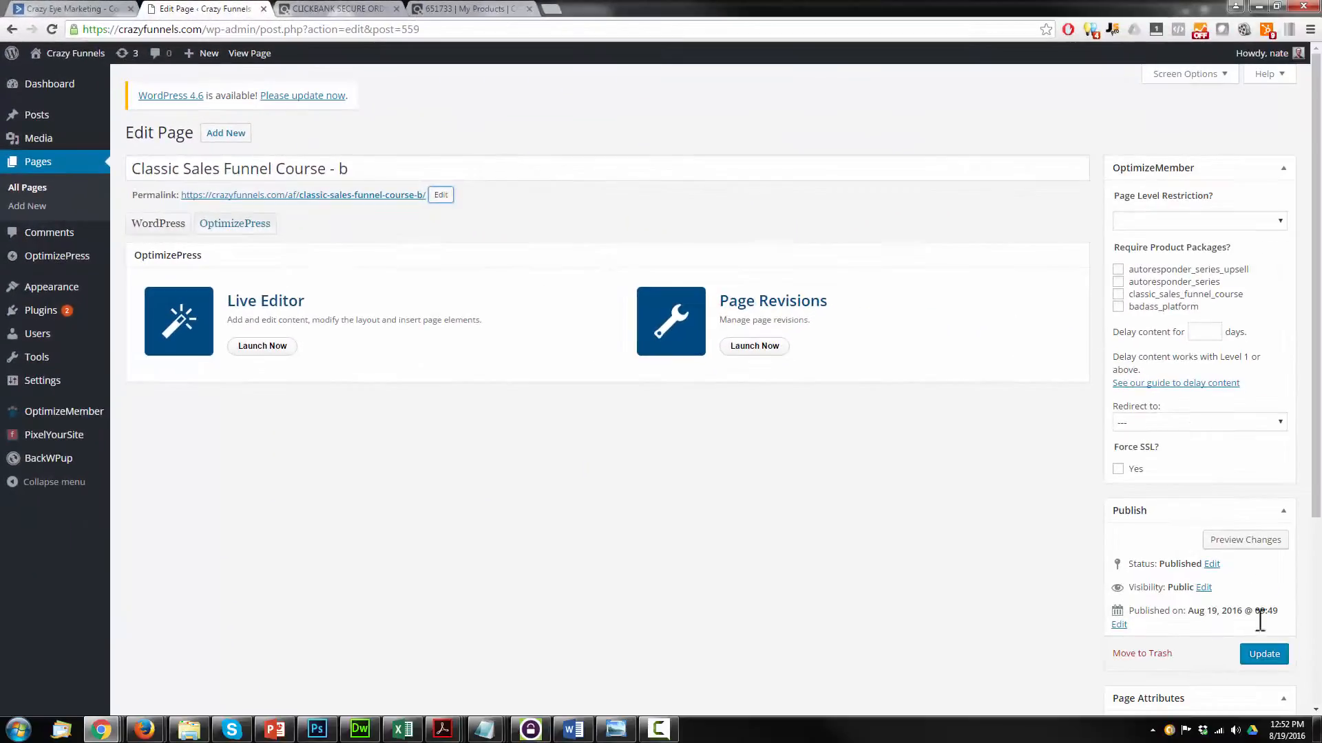
click(1270, 655)
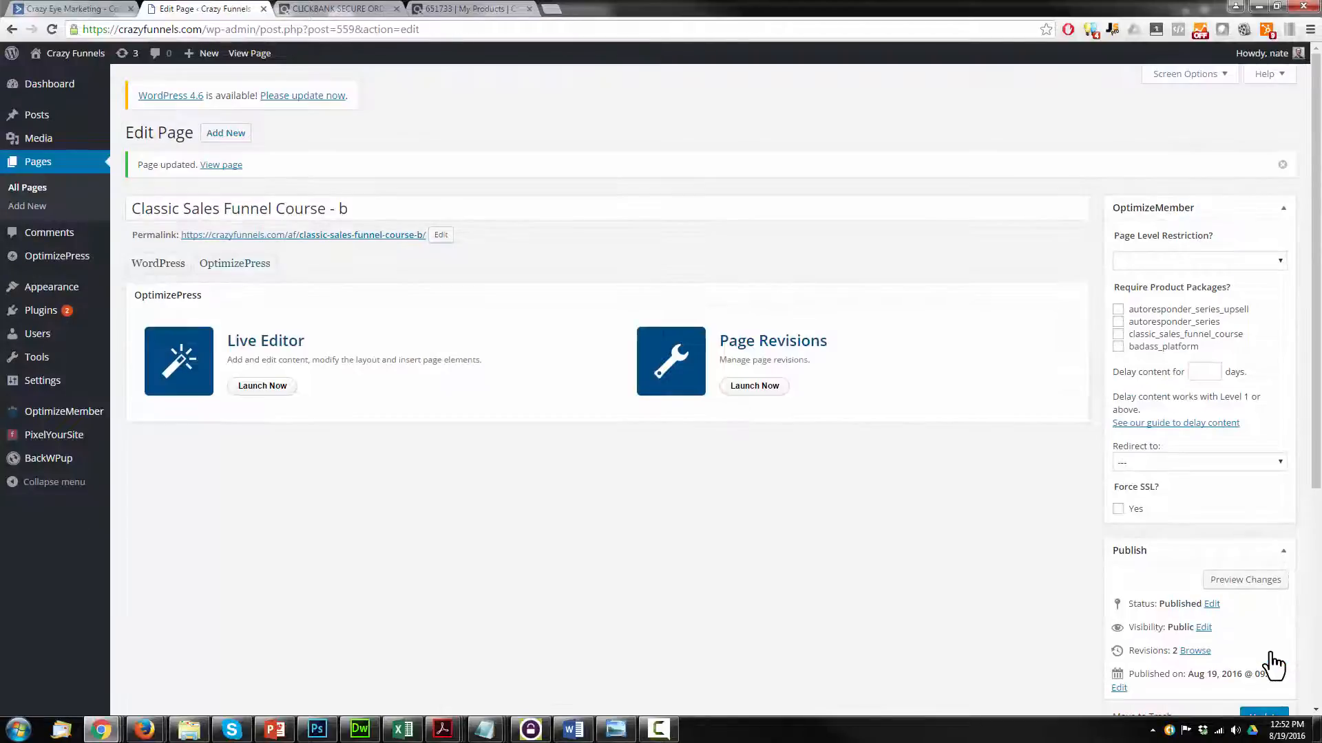
- In the cloned page's Live Editor, remove the autoresponder_series_upsell package from the Get Started Now button
click(249, 391)
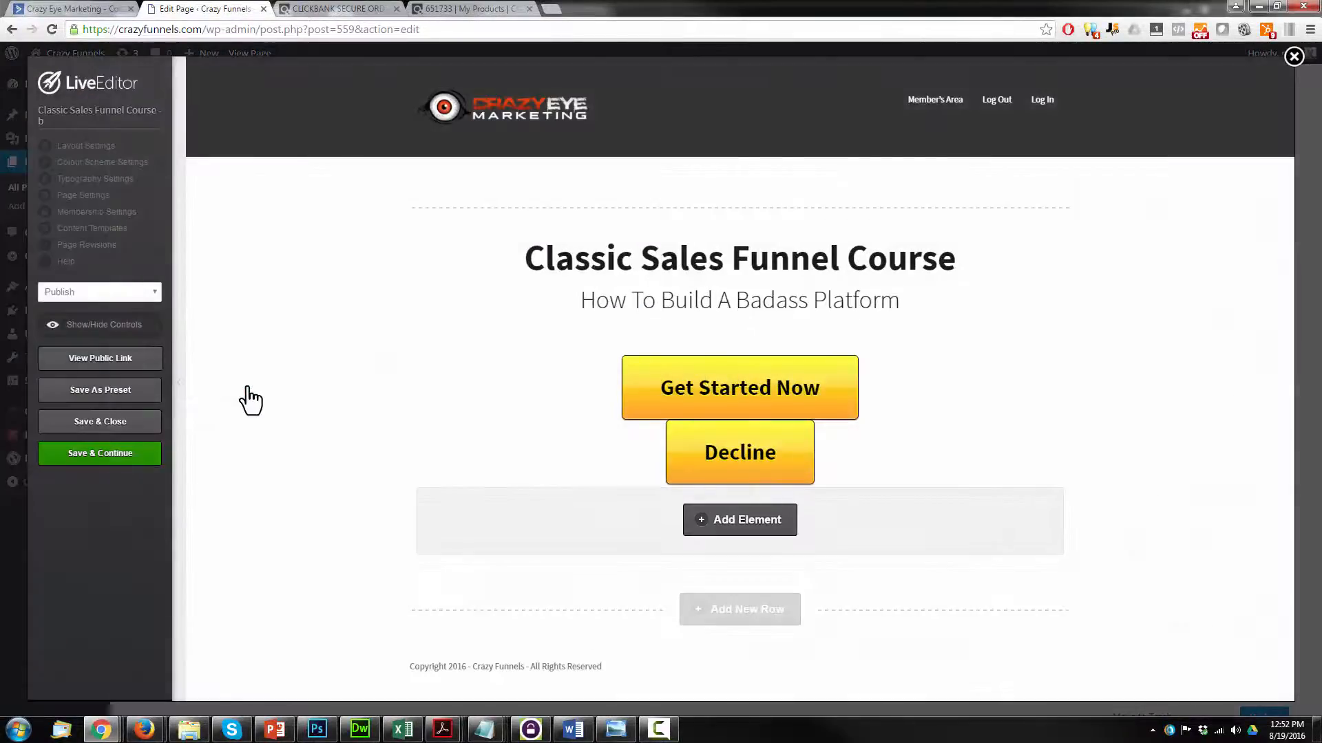
click(966, 366)
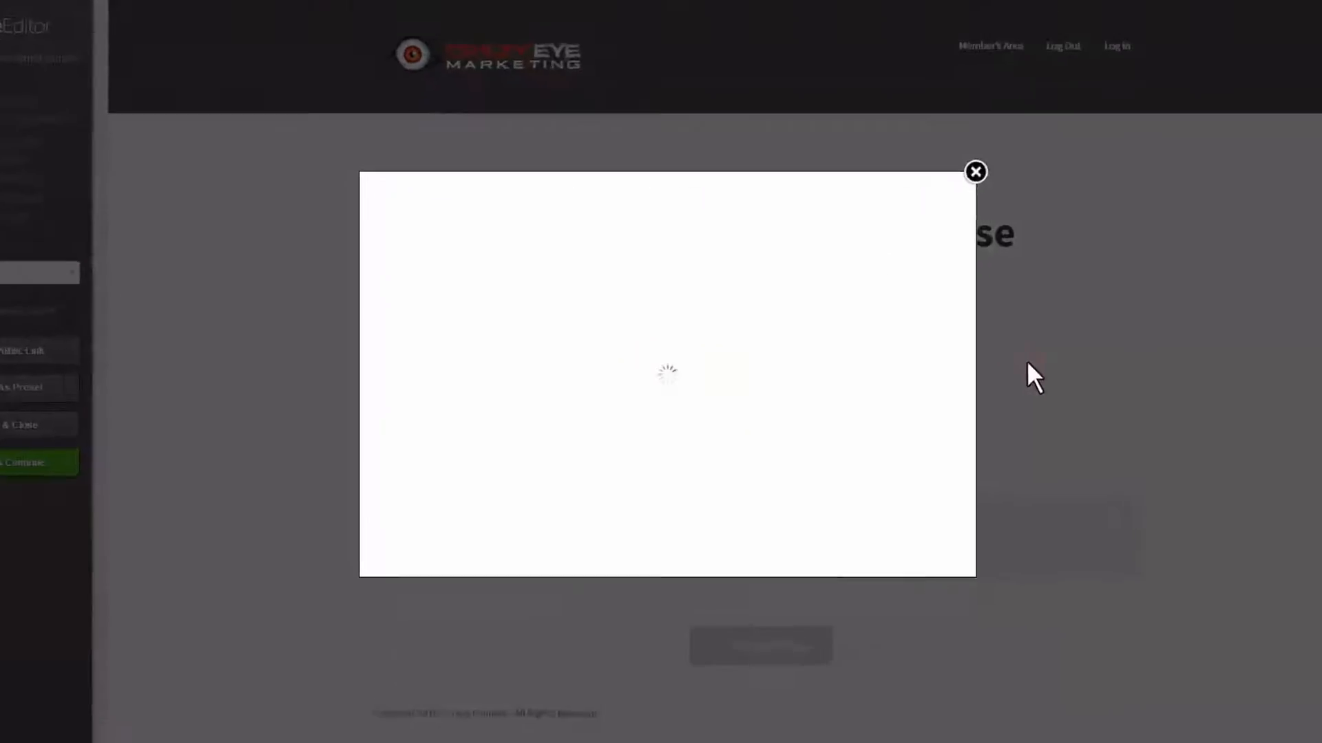
scroll(851, 306, down, 15)
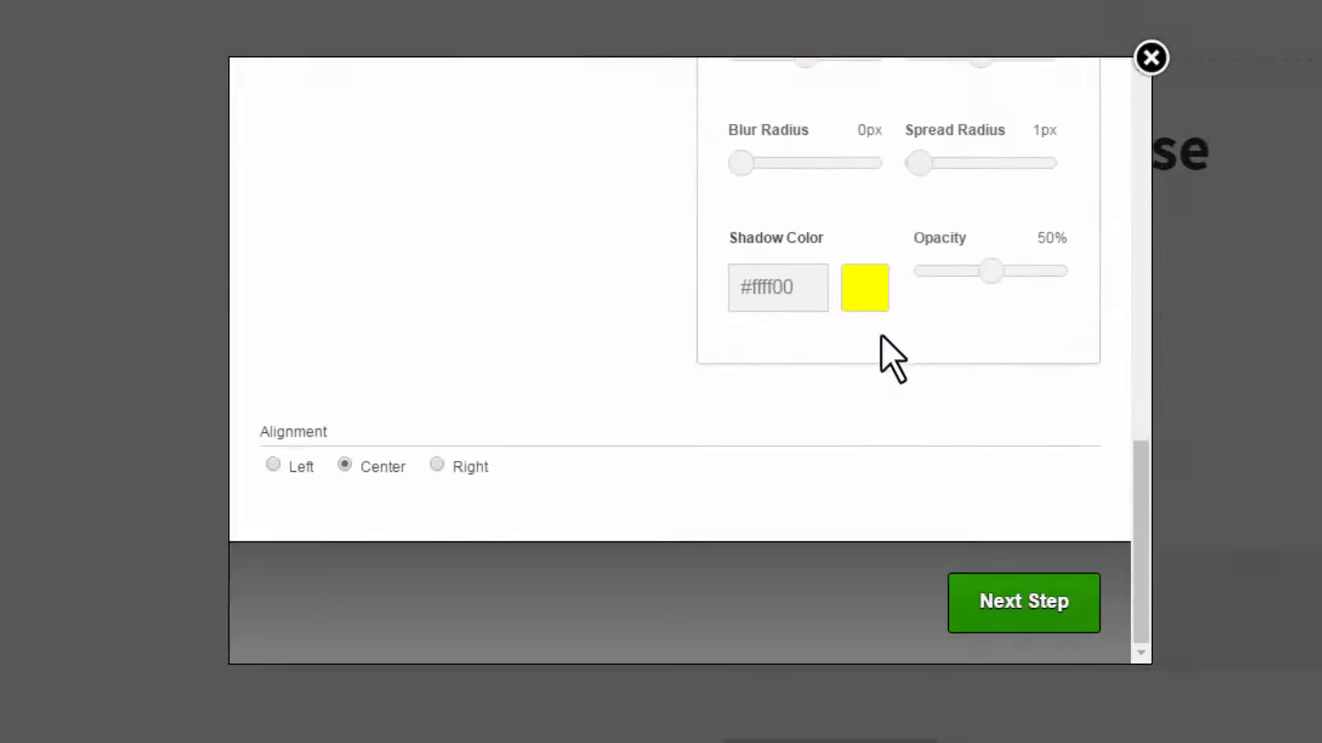
click(1006, 606)
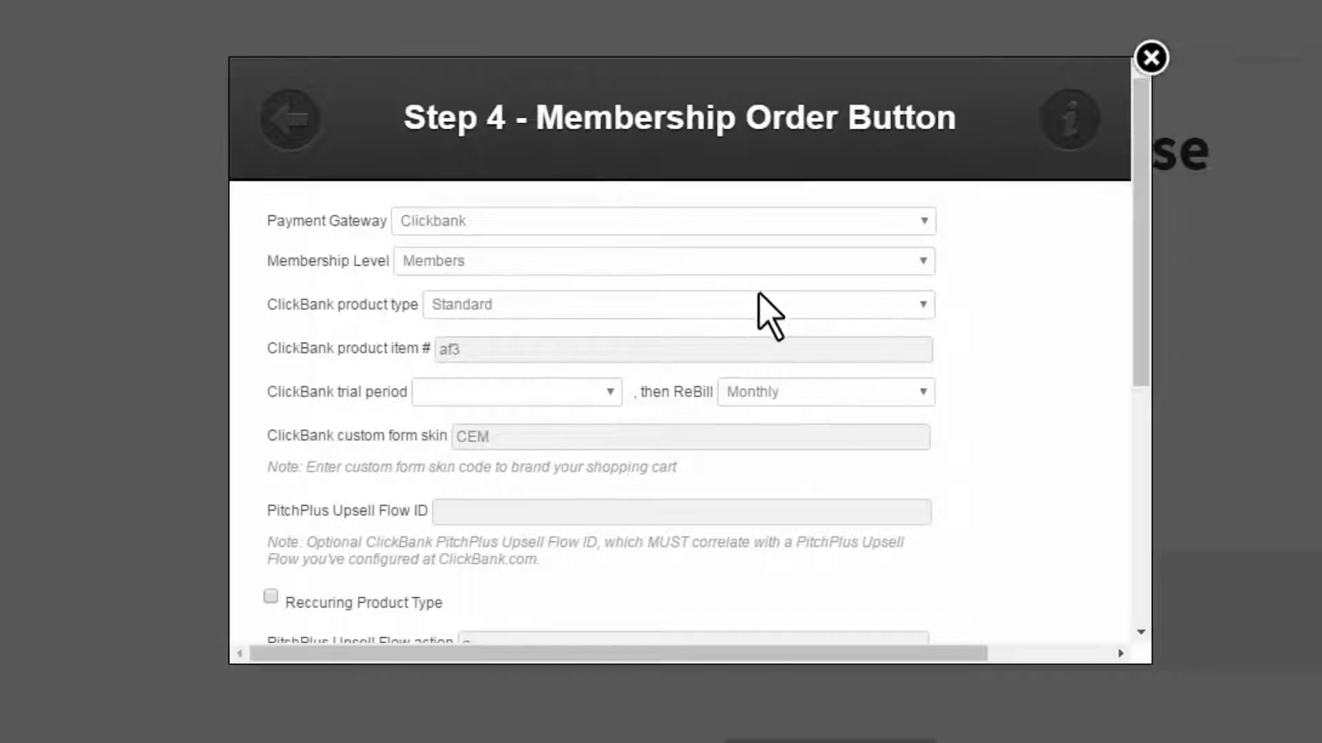
scroll(769, 317, down, 6)
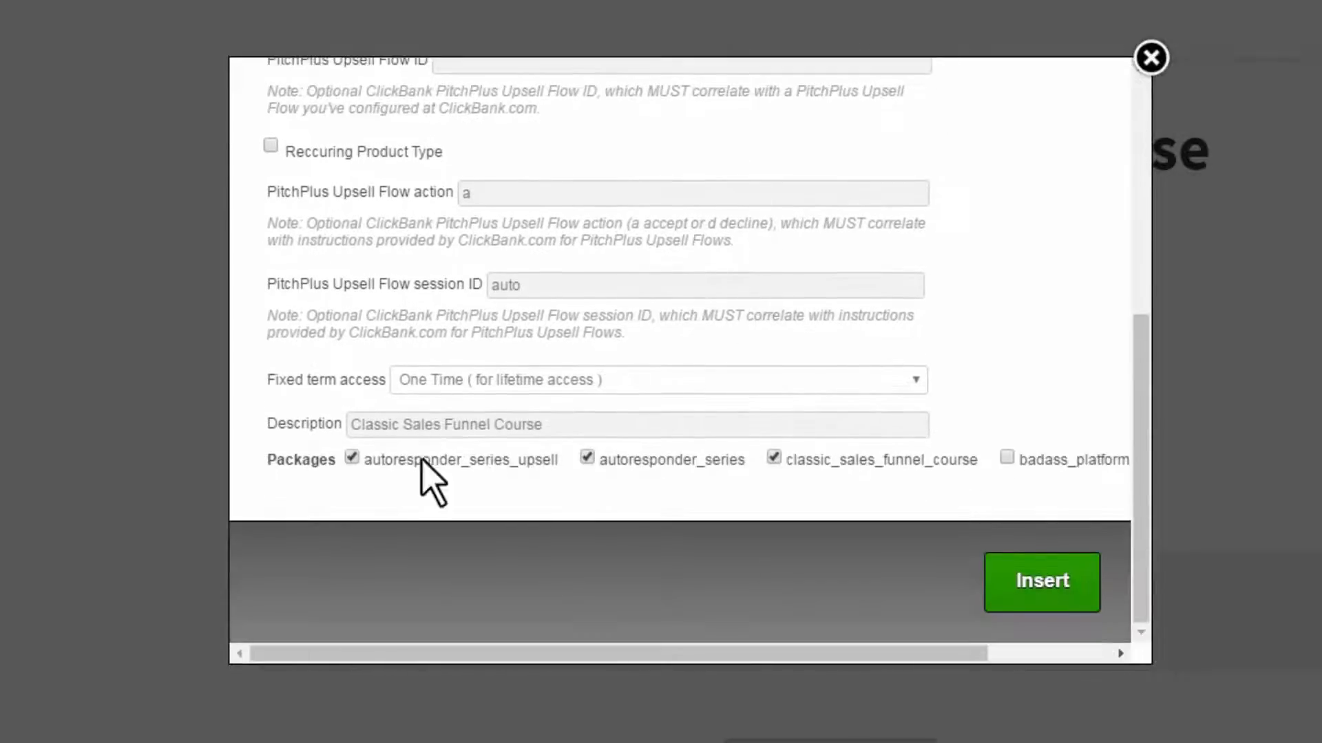
click(352, 458)
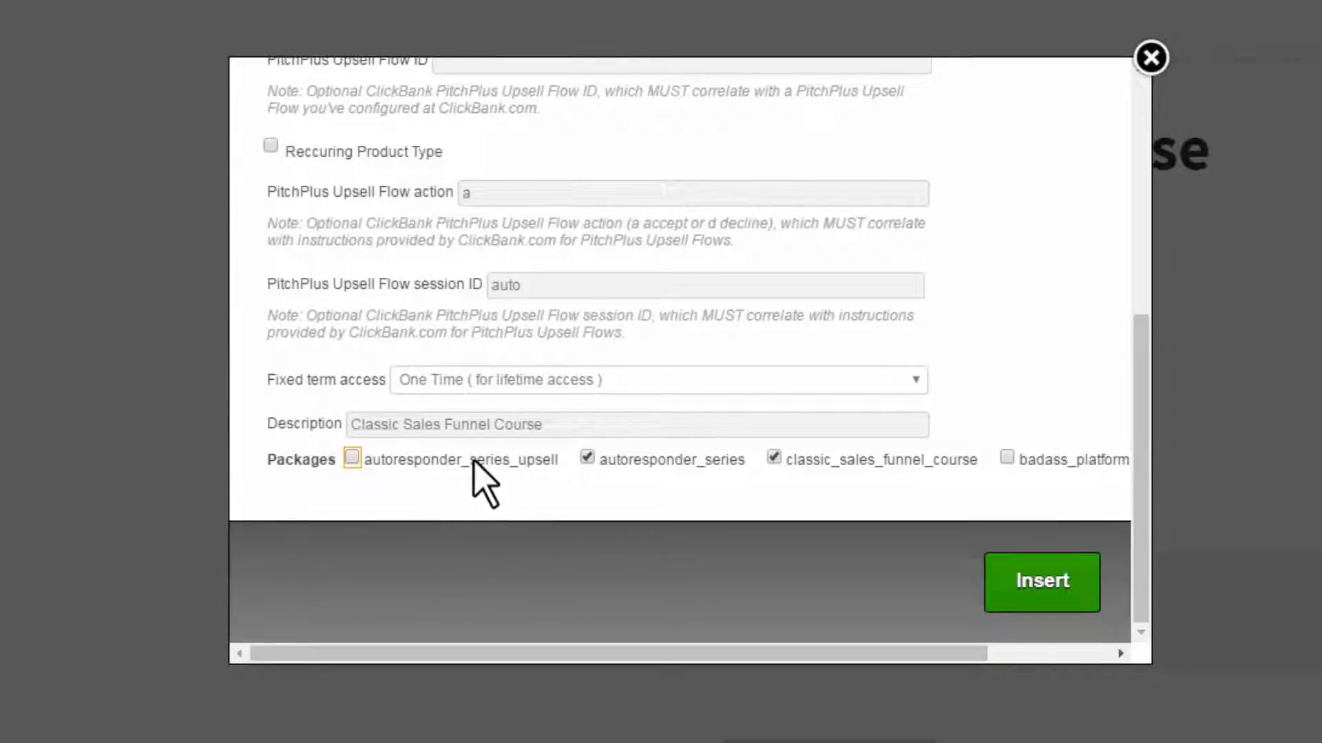
click(1043, 582)
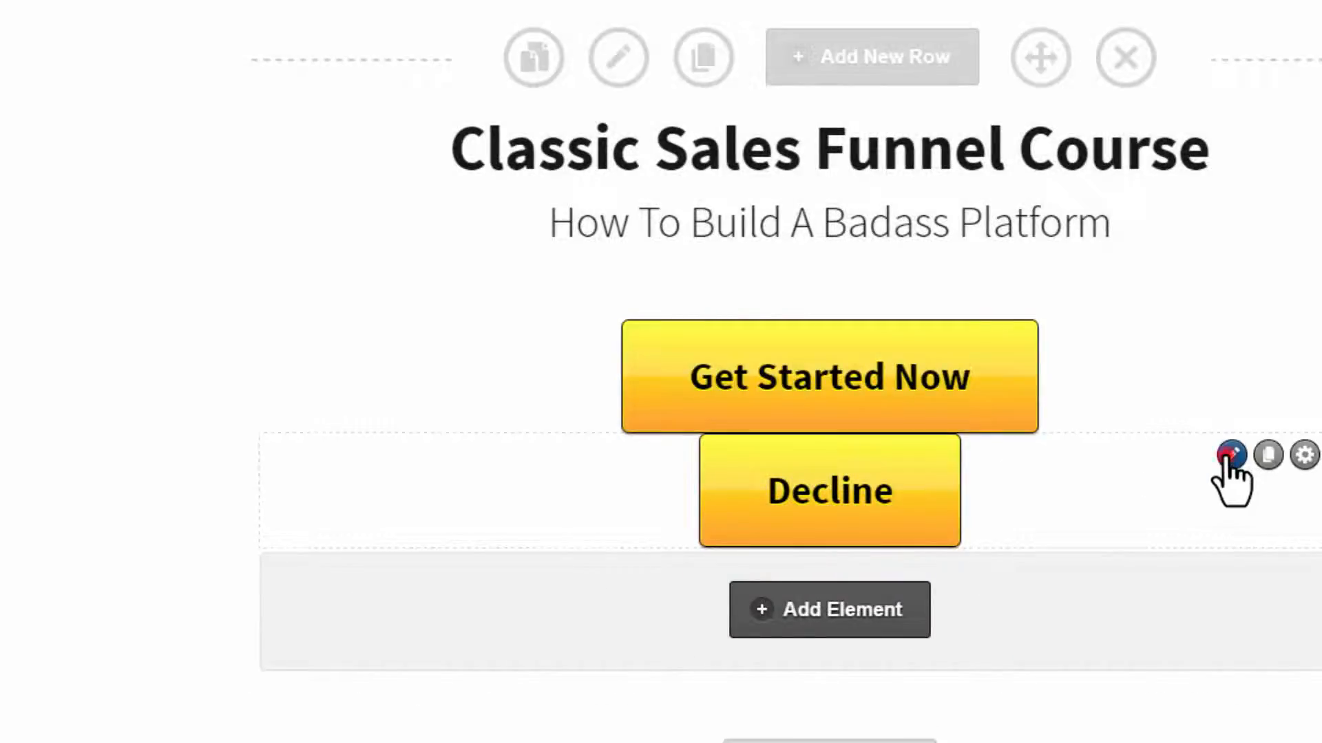
- Remove the autoresponder_series_upsell package from the cloned page's Decline button, then save and close the page
click(1226, 457)
scroll(709, 399, down, 10)
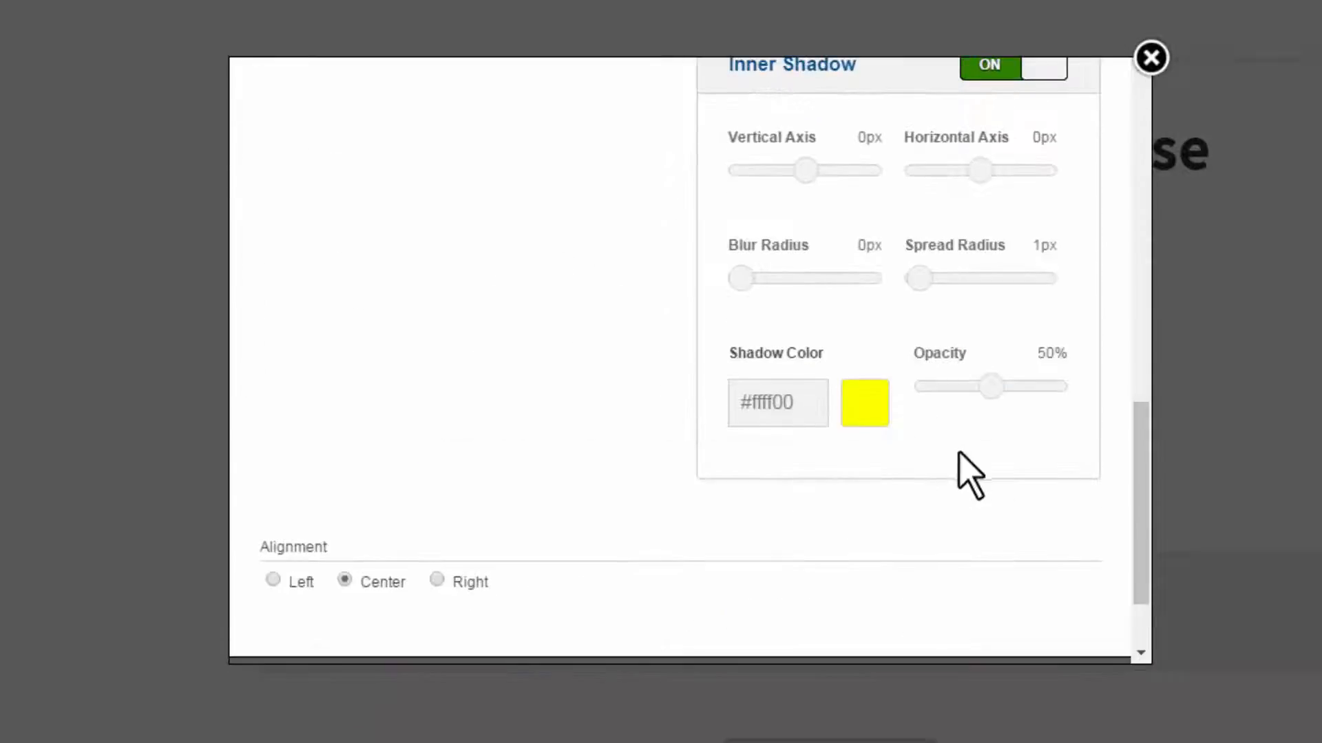
click(1040, 602)
scroll(507, 333, down, 10)
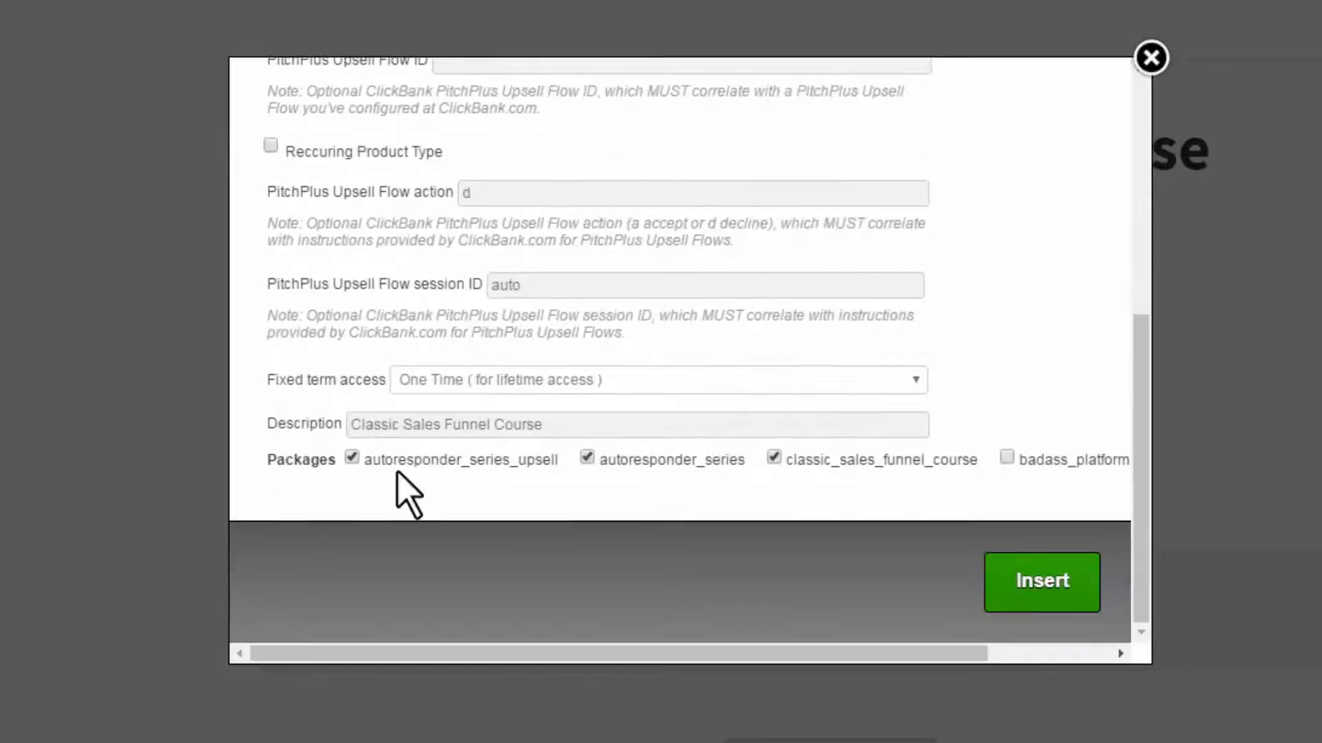
click(351, 458)
click(1077, 585)
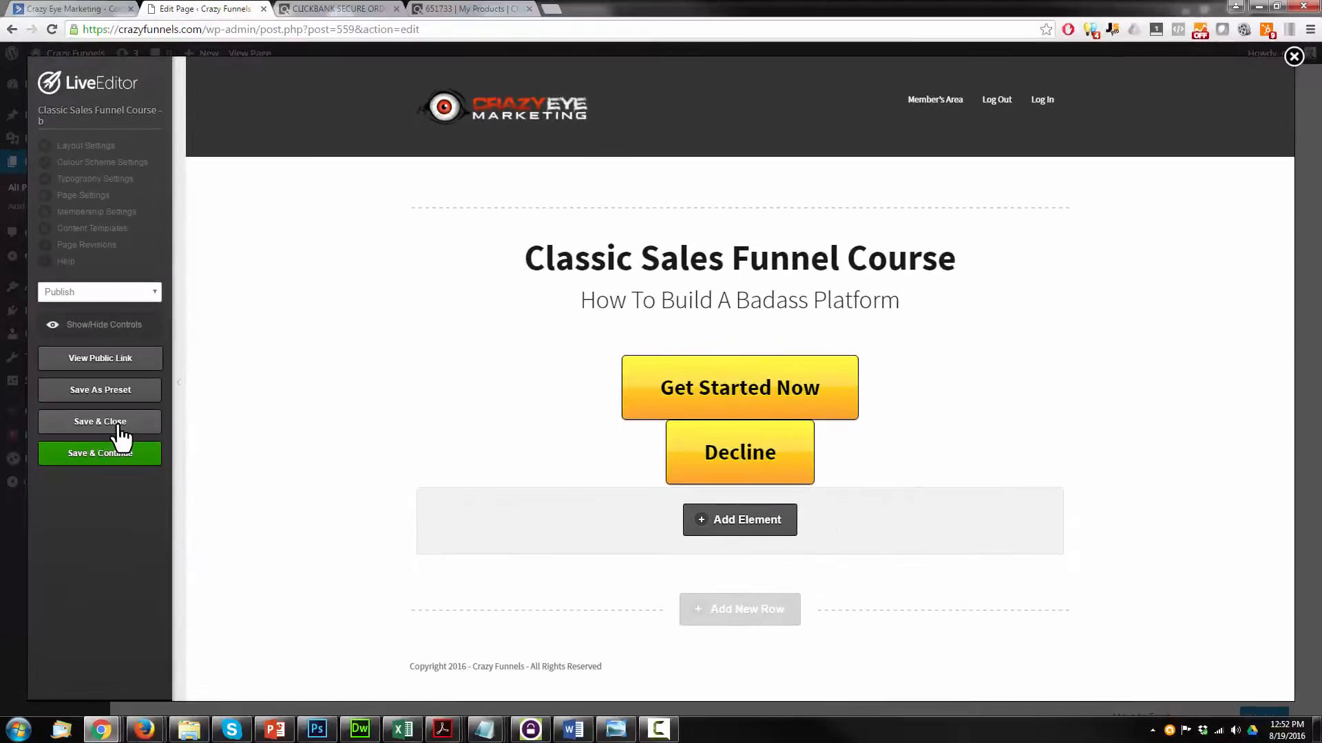
click(115, 422)
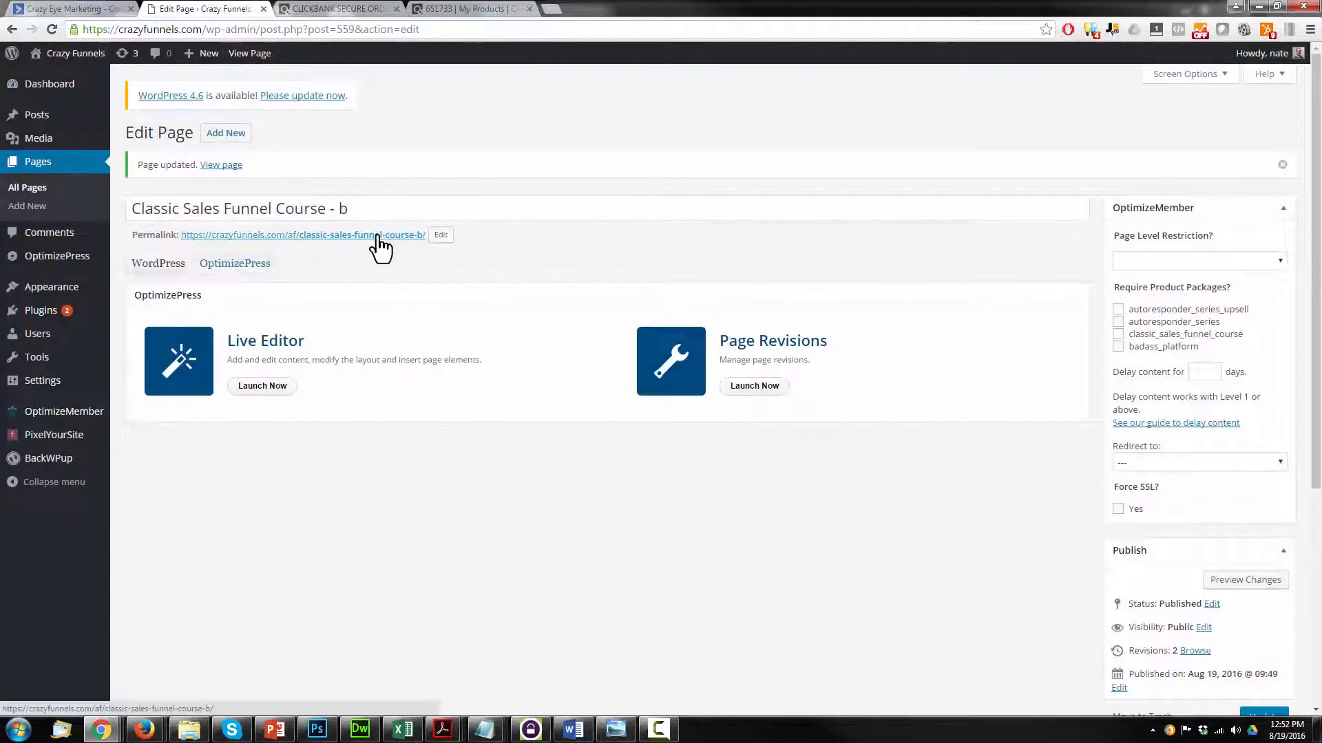
- Switch to the ClickBank products page and open the Autoresponder Funnel PitchPlus upsell flow for editing
click(344, 9)
click(462, 9)
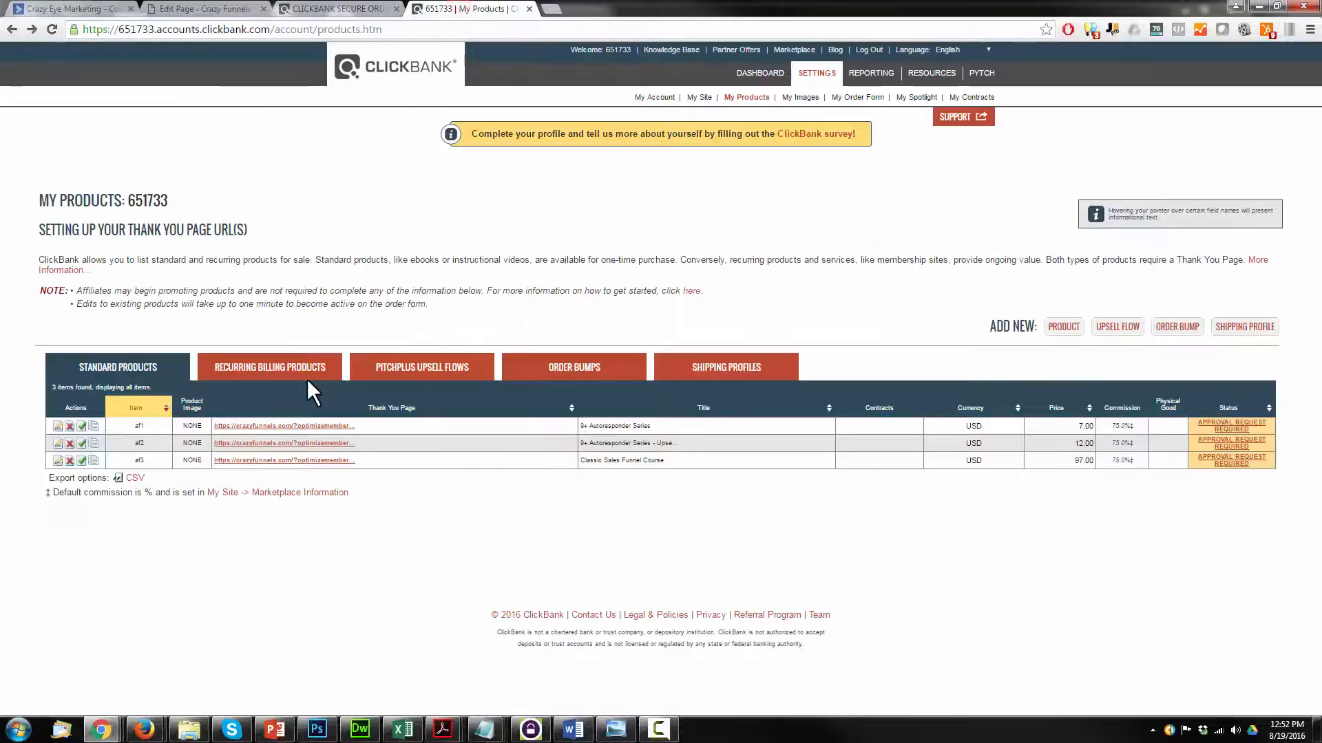
click(435, 372)
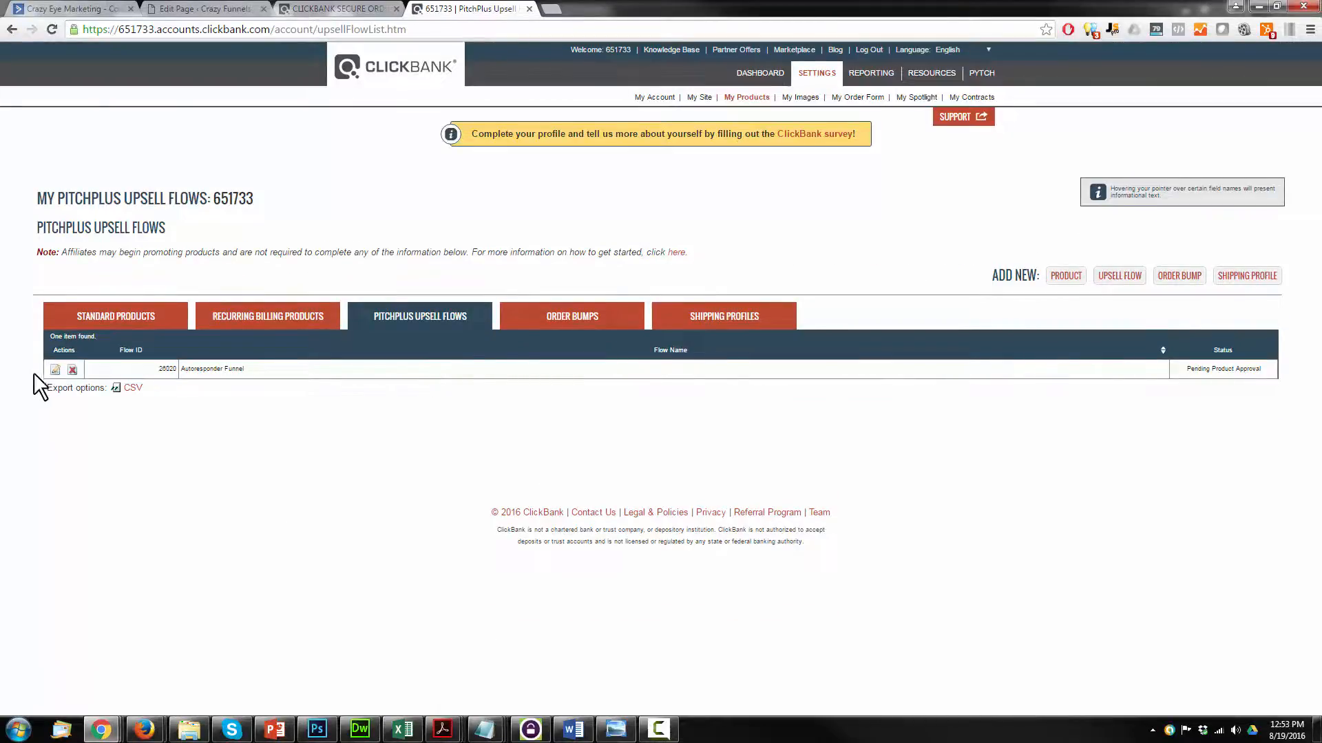
click(55, 369)
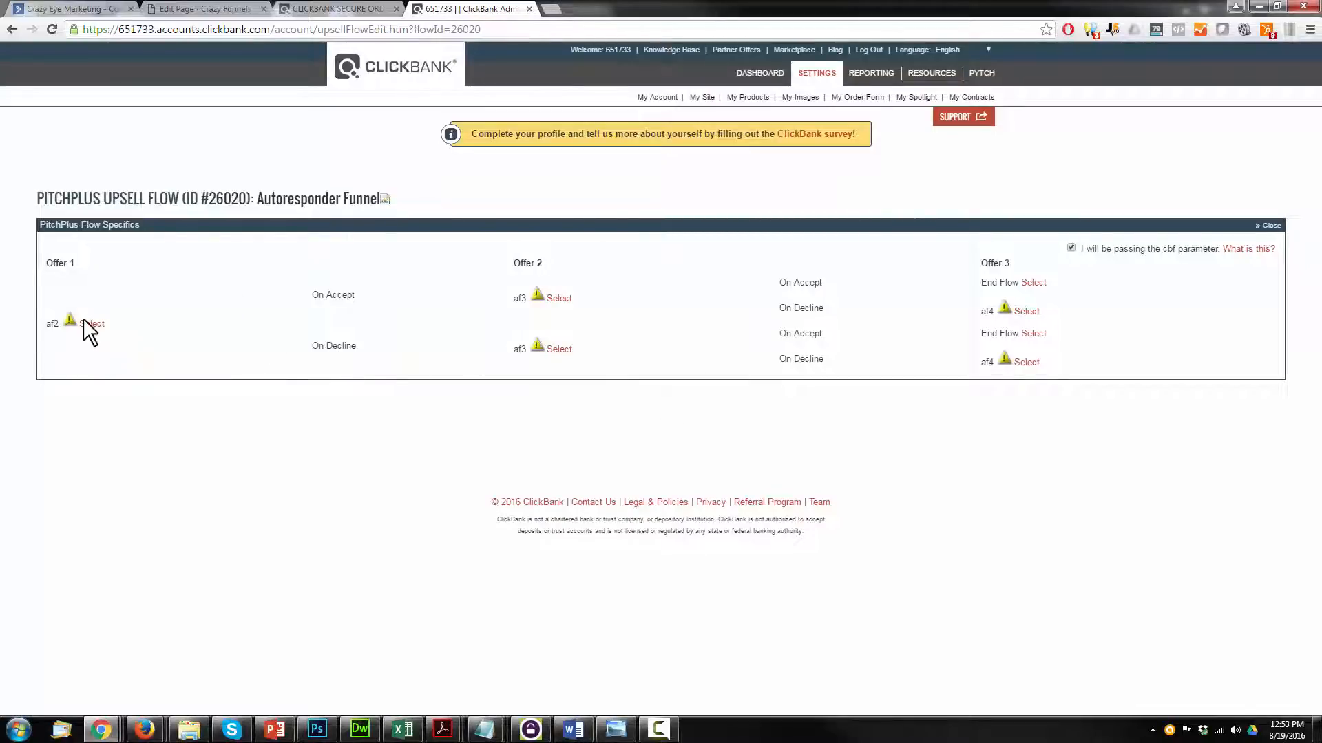
- Change the Pitch URL of Offer 2's decline-path af3 product to end in af/classic-sales-funnel-course-b/ and save it
click(559, 350)
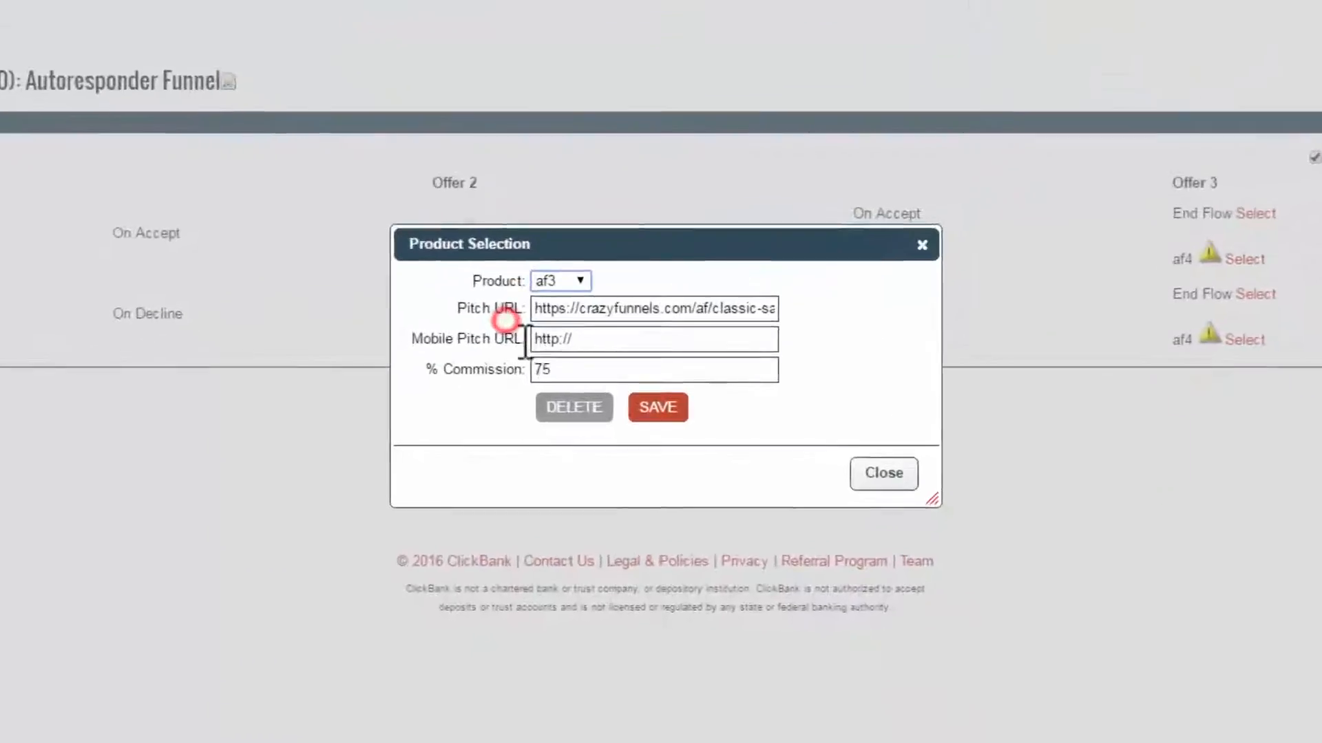
drag(680, 343, 788, 345)
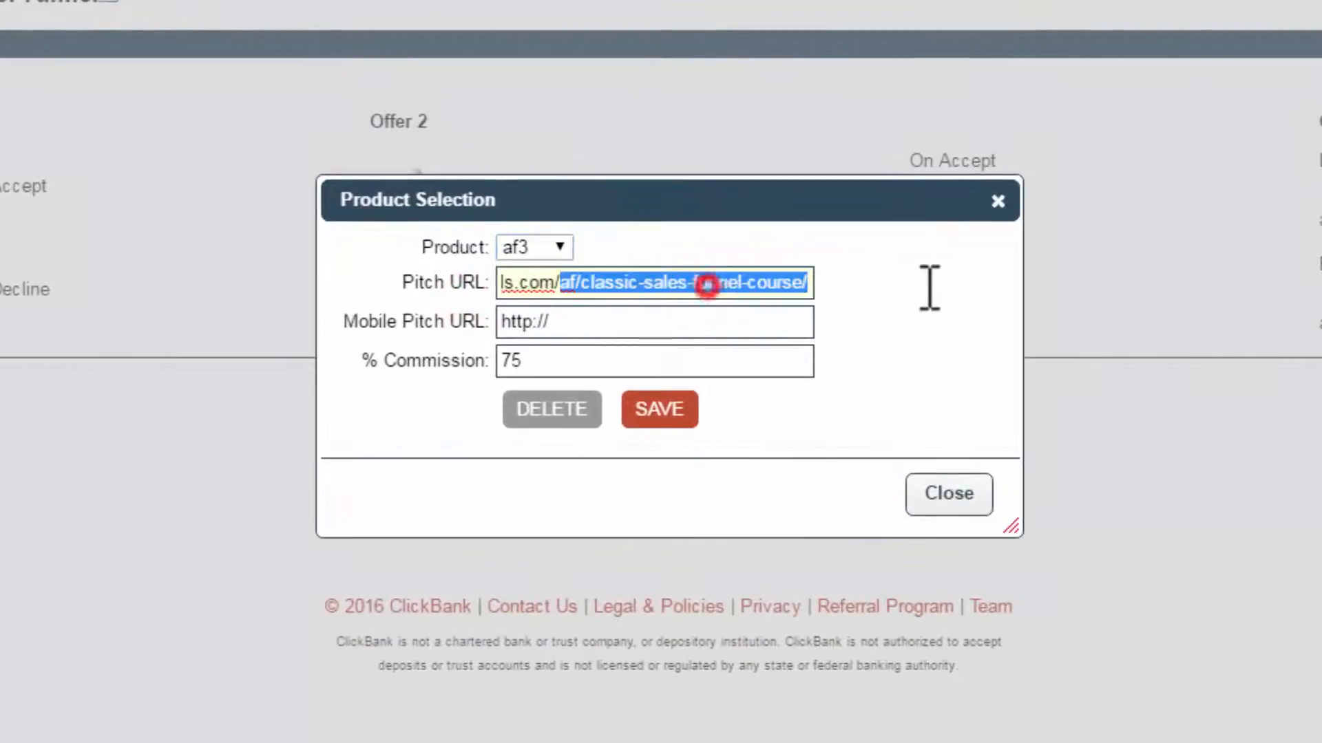
click(808, 282)
text(-)
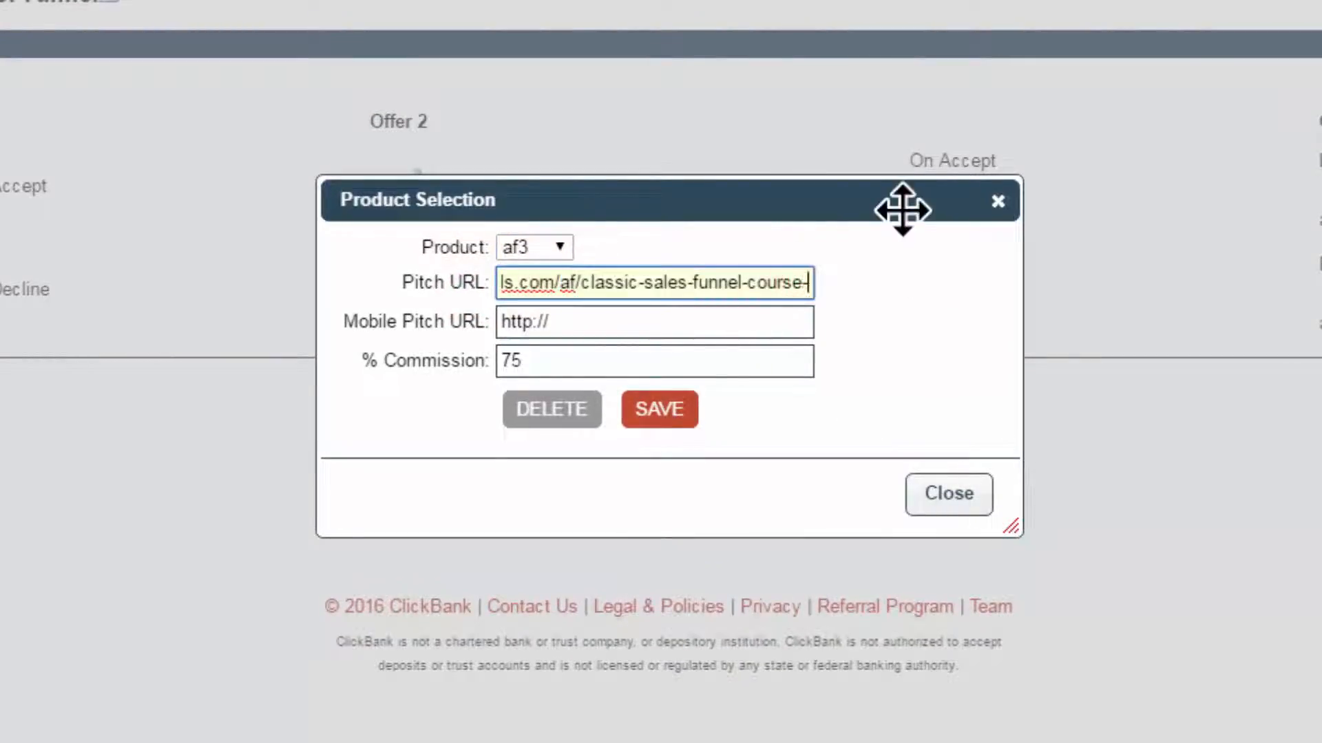
text(b/)
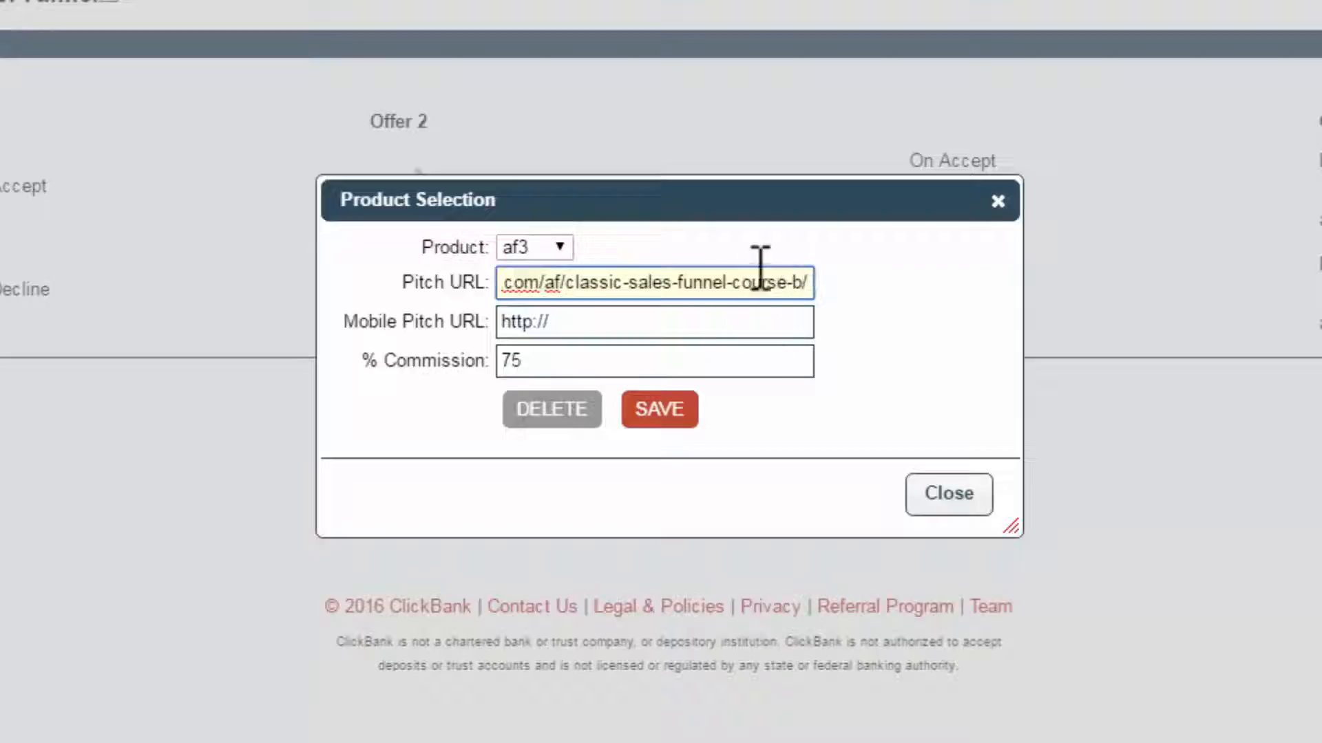
click(665, 408)
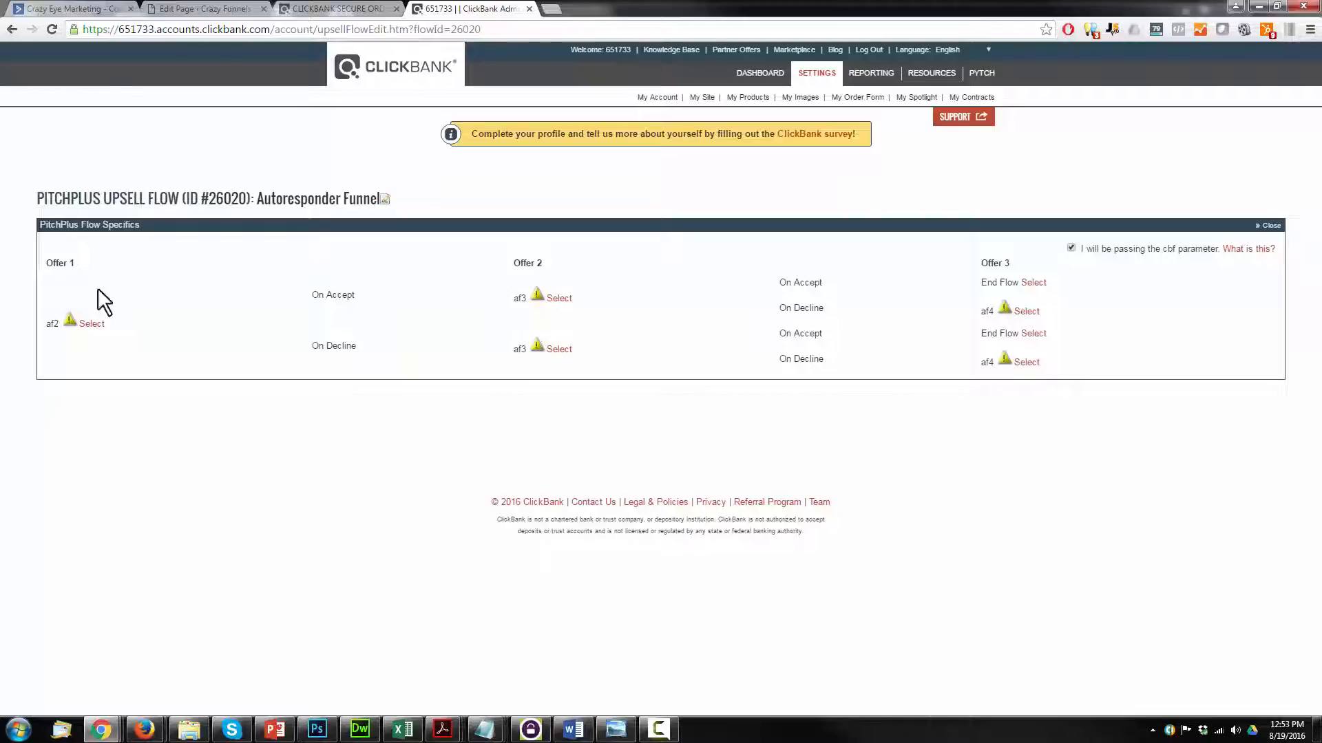
- Return to the WordPress pages list and open the Classic Sales Funnel Course – Payment Plan page in the Live Editor
click(184, 9)
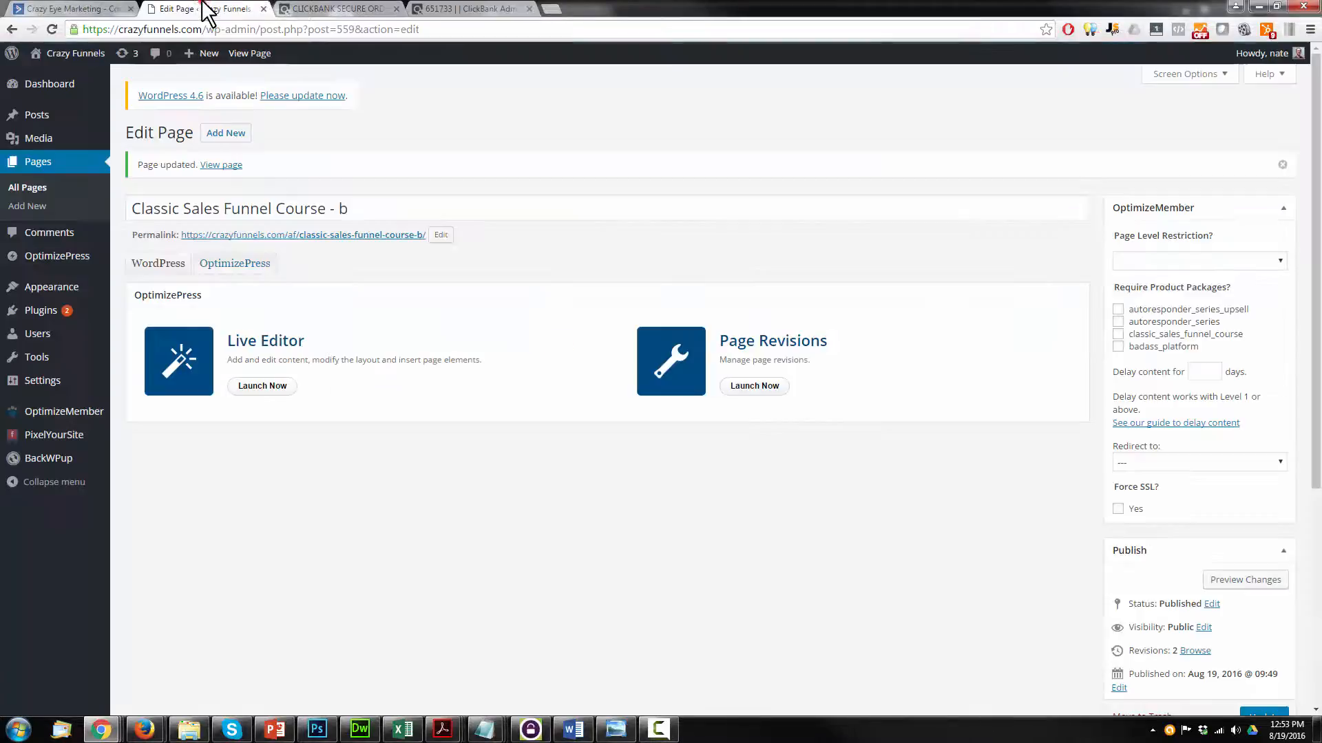
click(22, 189)
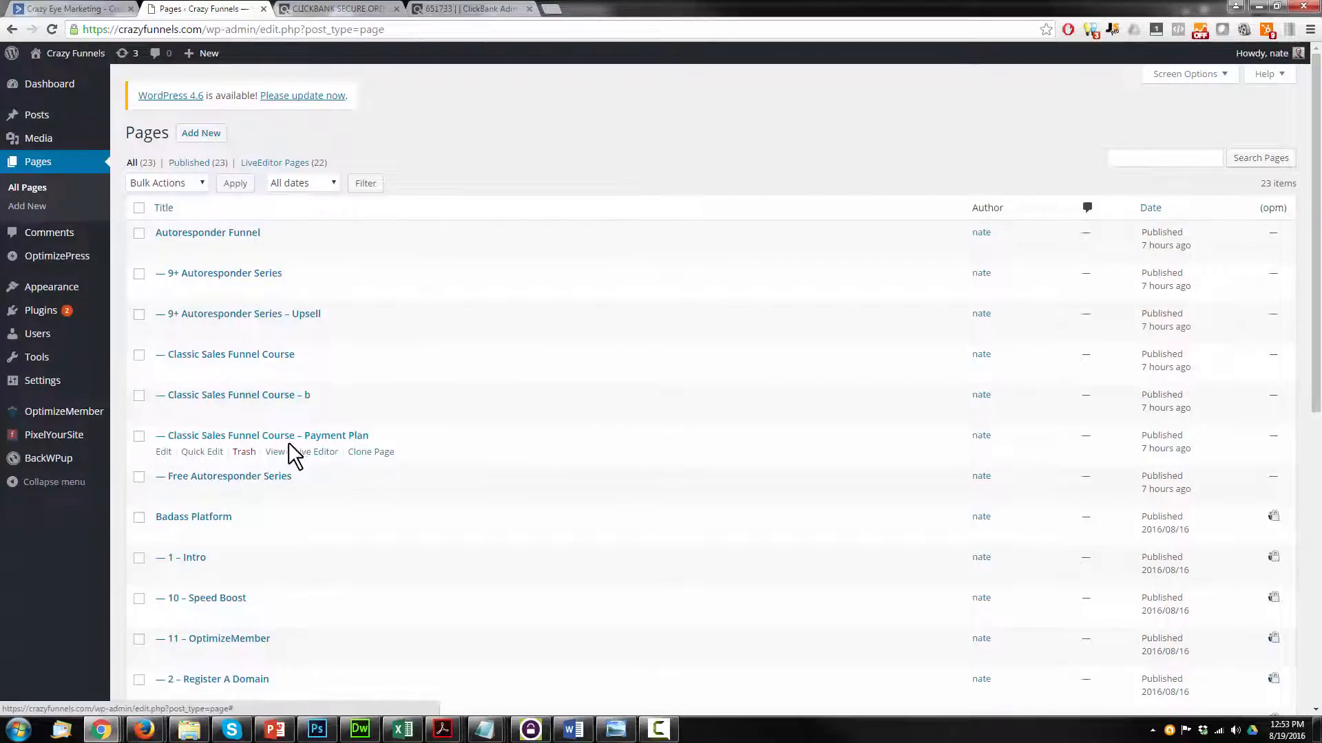
click(360, 454)
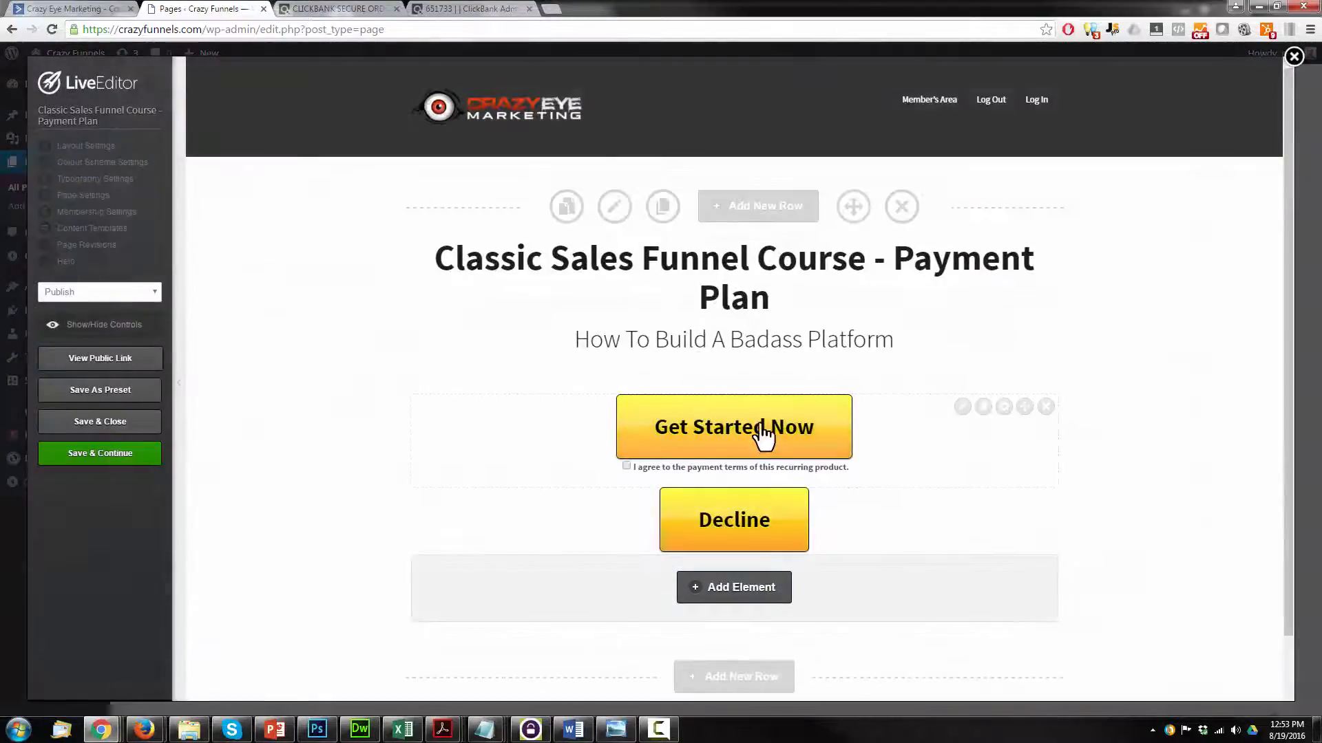
- Add a Membership Order Button element to the Payment Plan page, keeping the default Get Started Now design, and proceed to its payment settings
click(733, 440)
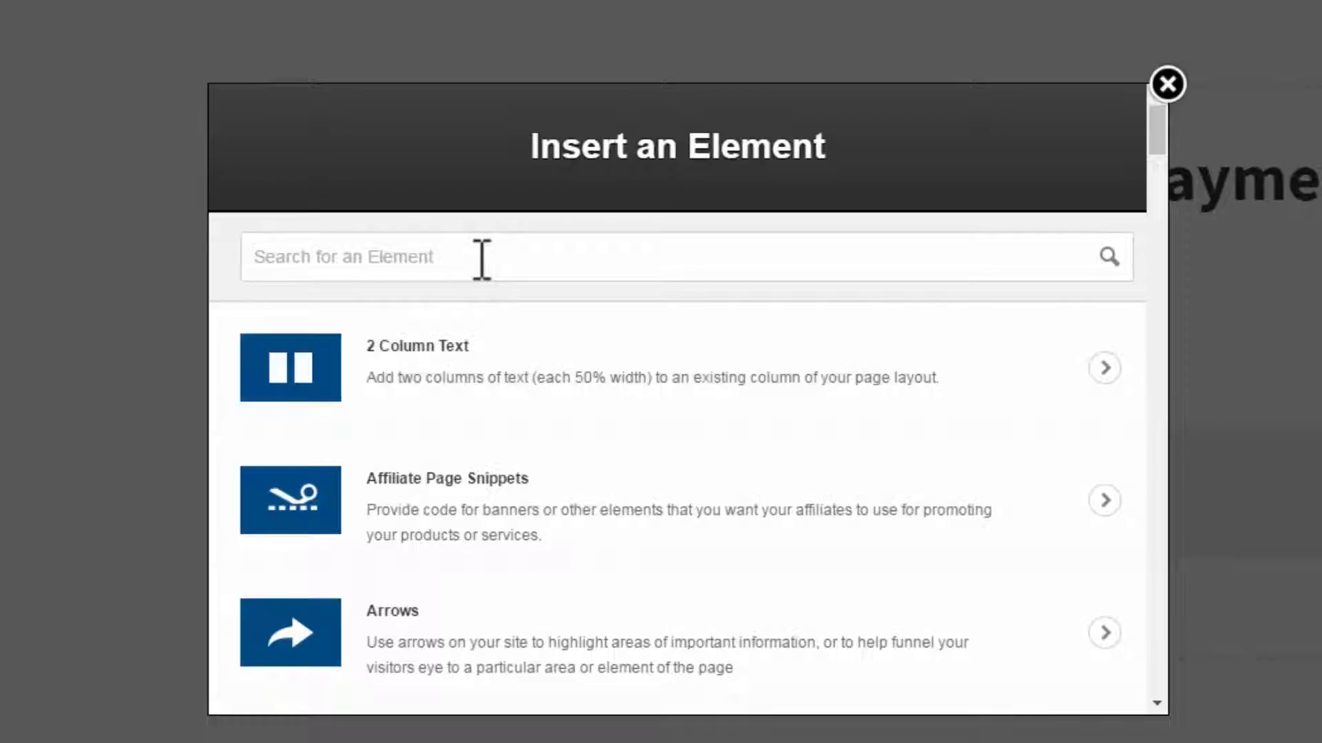
text(member)
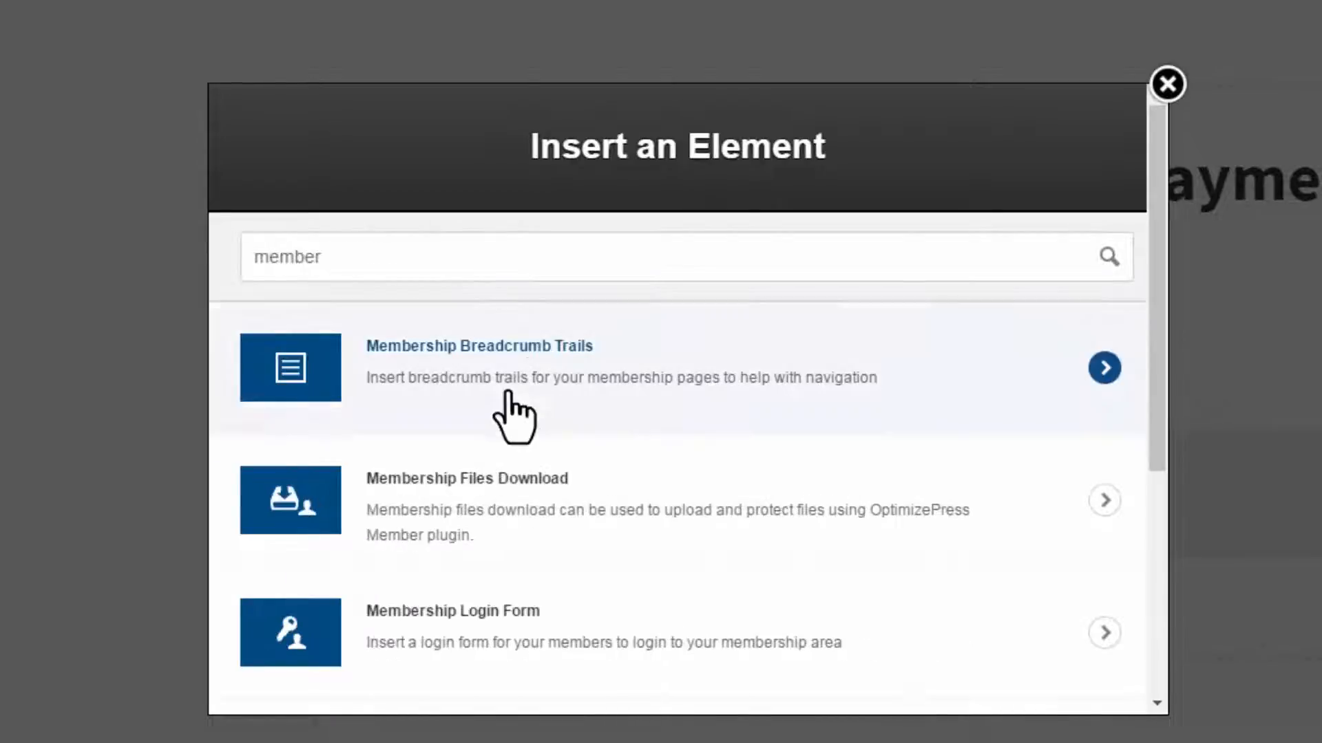
scroll(508, 388, down, 5)
click(640, 532)
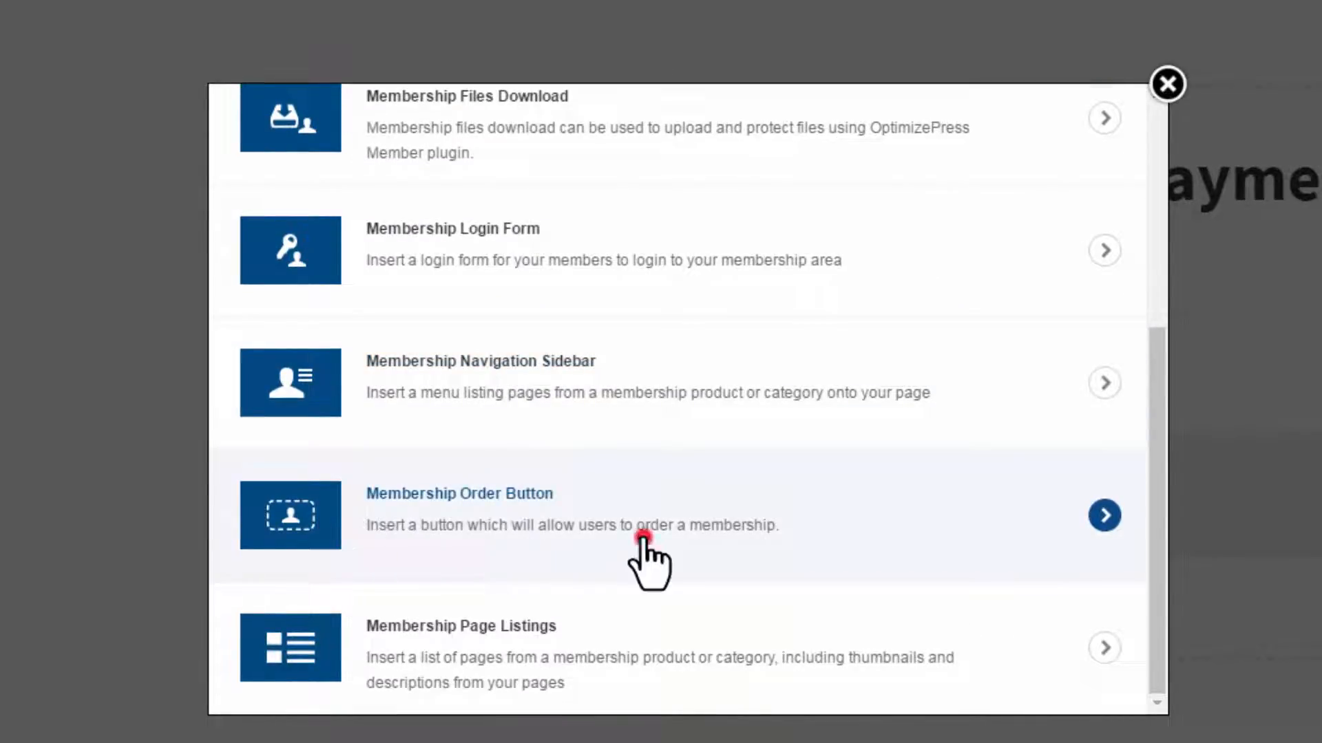
click(663, 478)
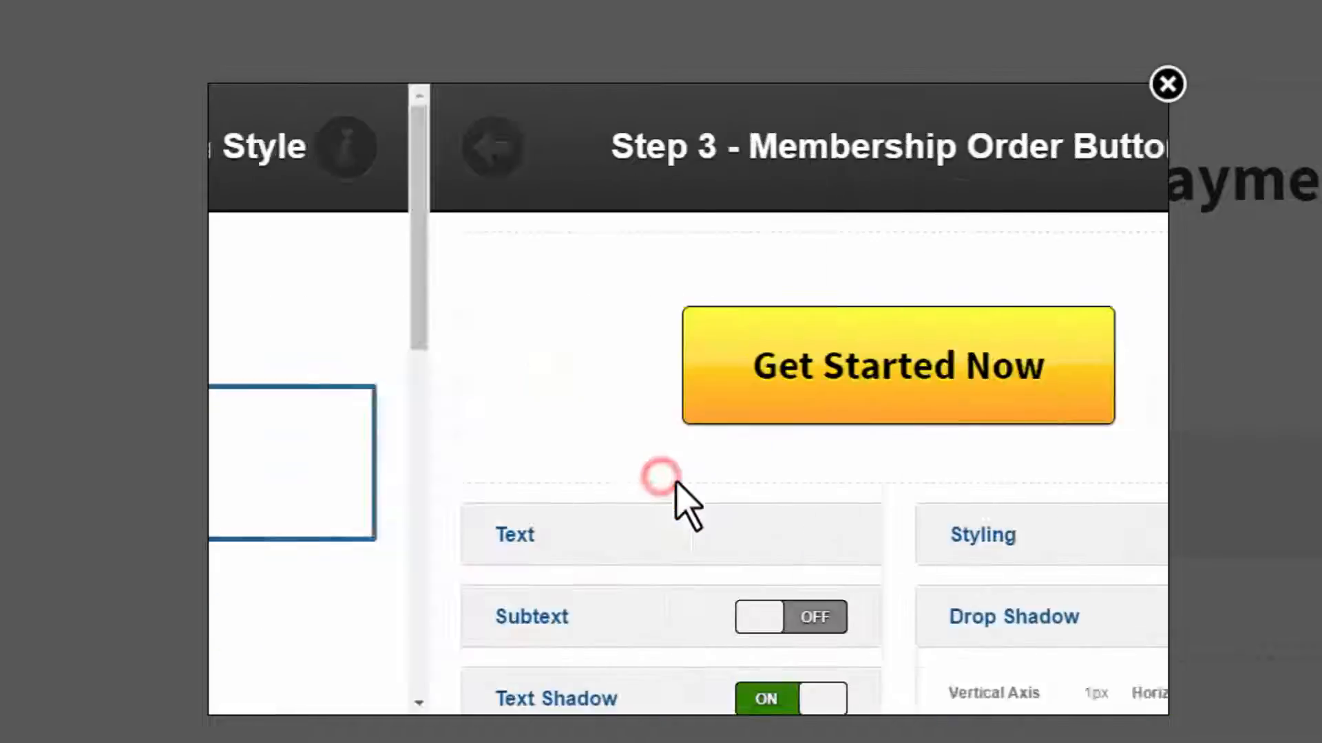
scroll(971, 485, down, 10)
click(1067, 646)
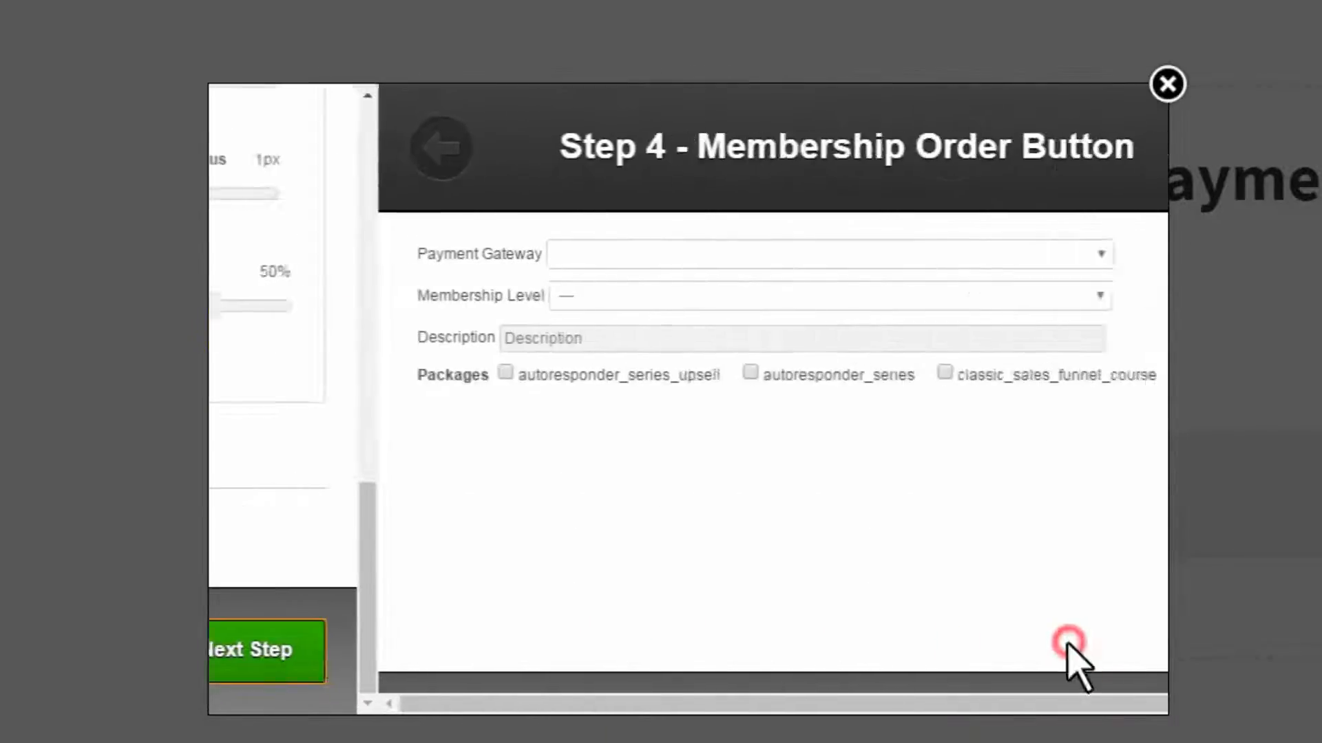
- Set the order button's payment gateway to Clickbank, membership level to Members and ClickBank product type to Recurring
click(482, 252)
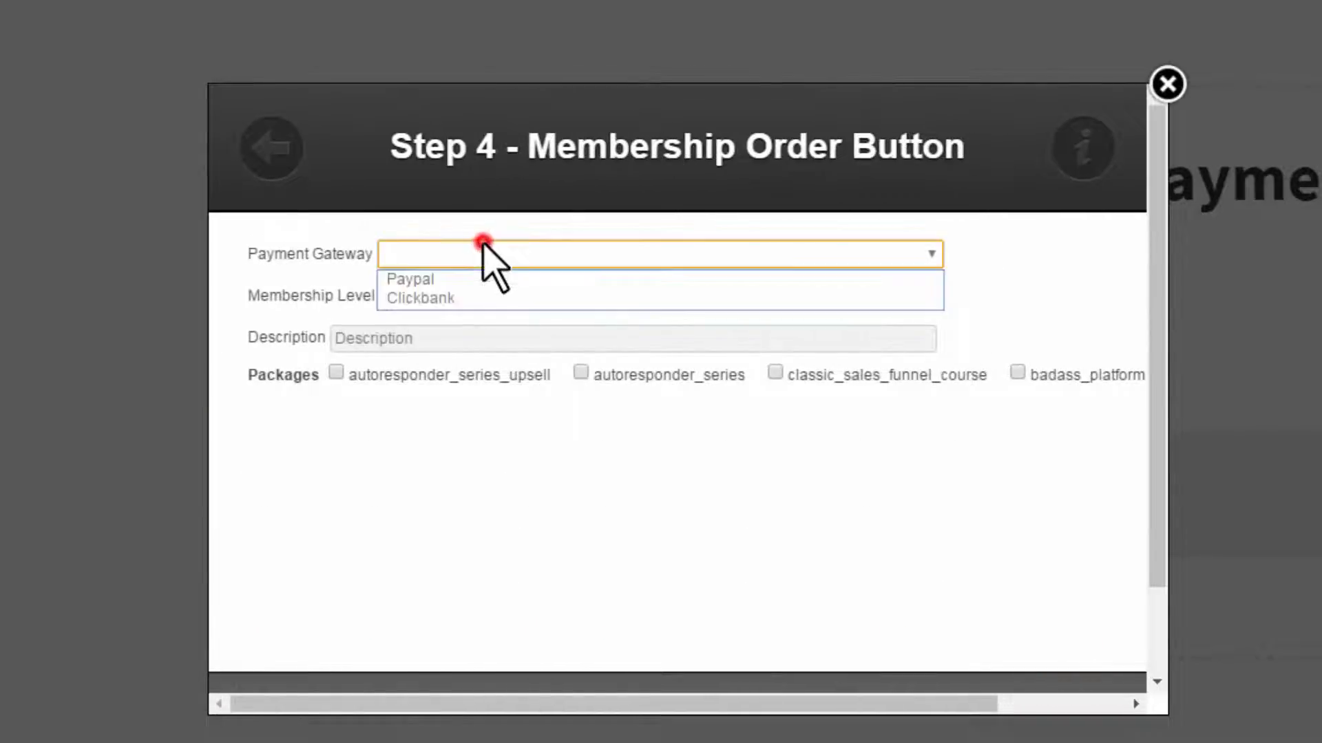
click(474, 299)
click(474, 298)
click(479, 337)
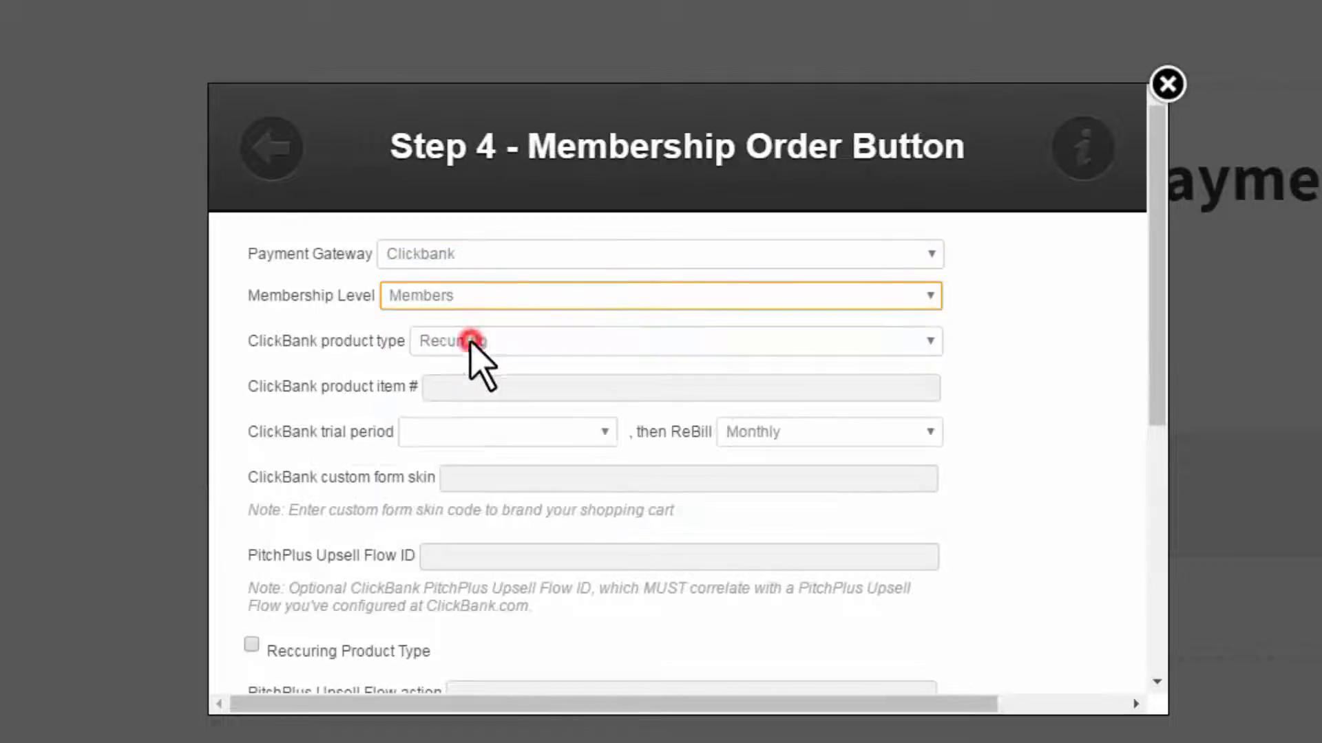
click(497, 343)
click(468, 383)
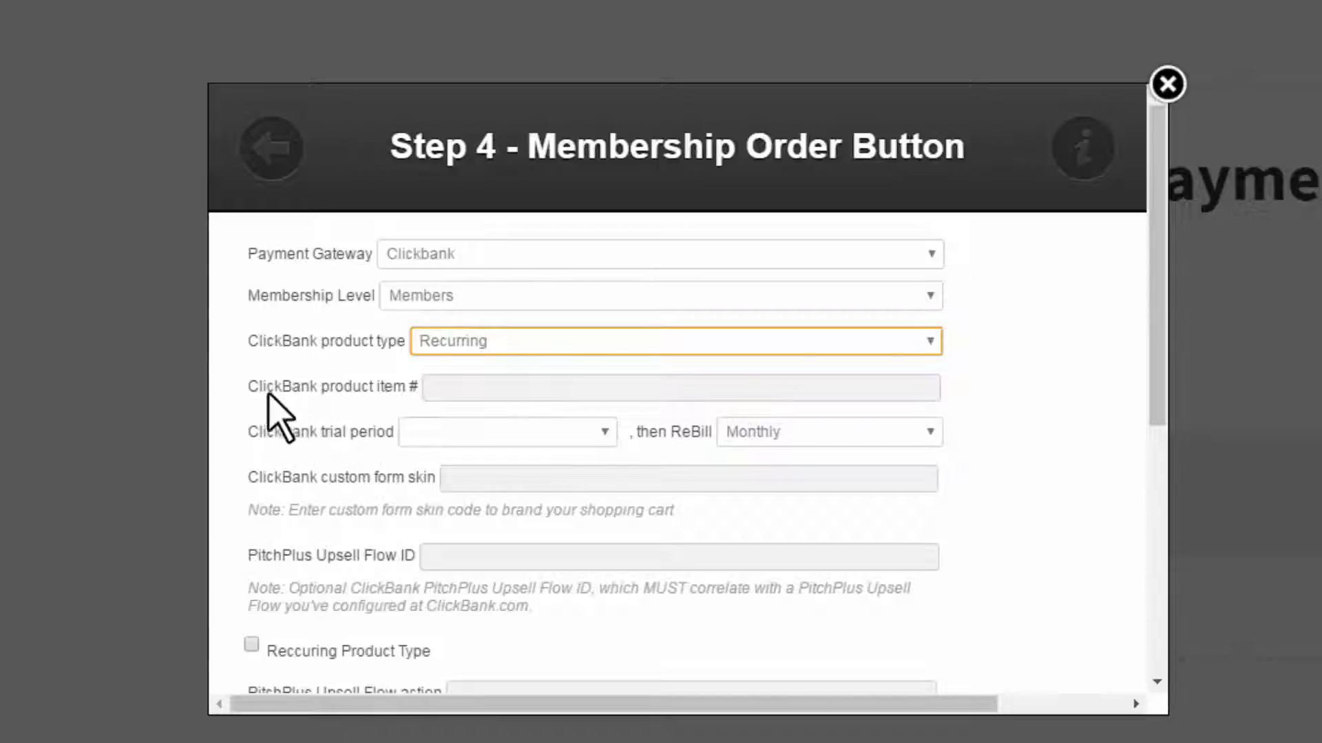
- Enter af4 as the ClickBank product item, select No trial and set the custom form skin to CEM
click(525, 395)
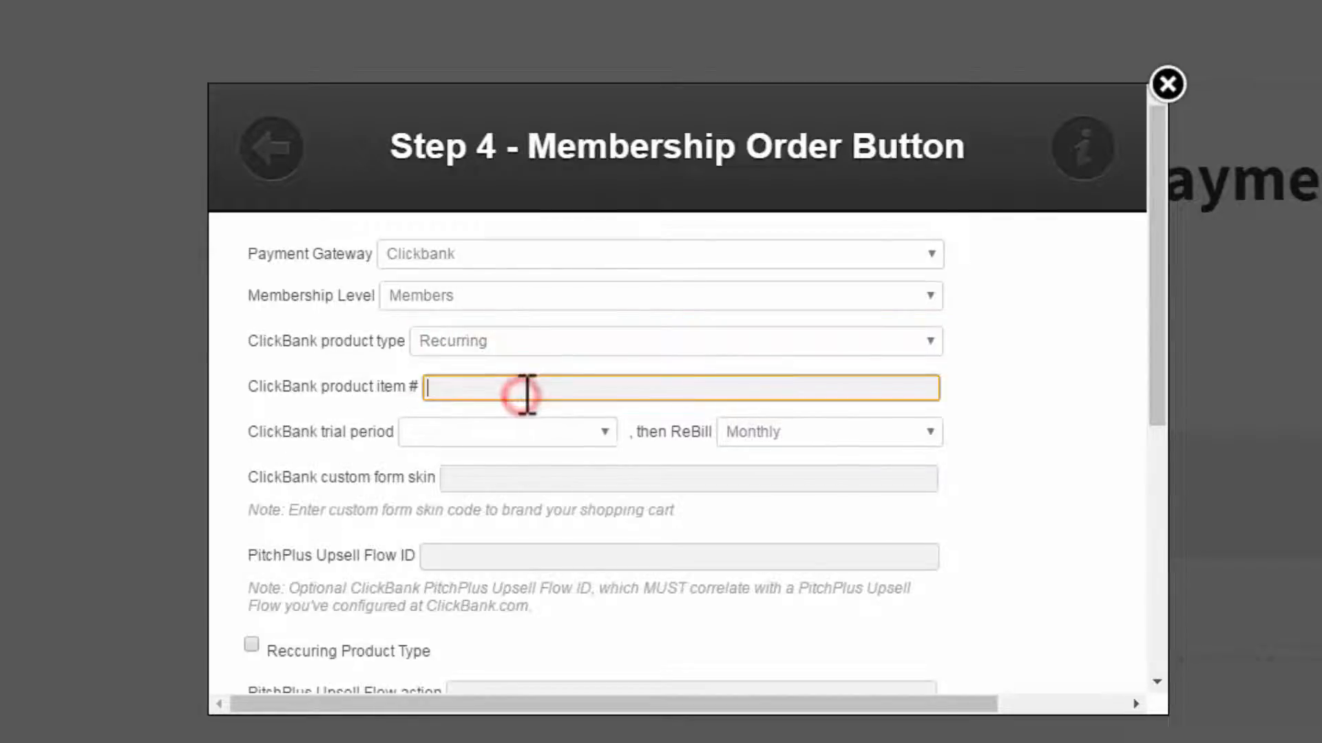
text(af4)
click(493, 434)
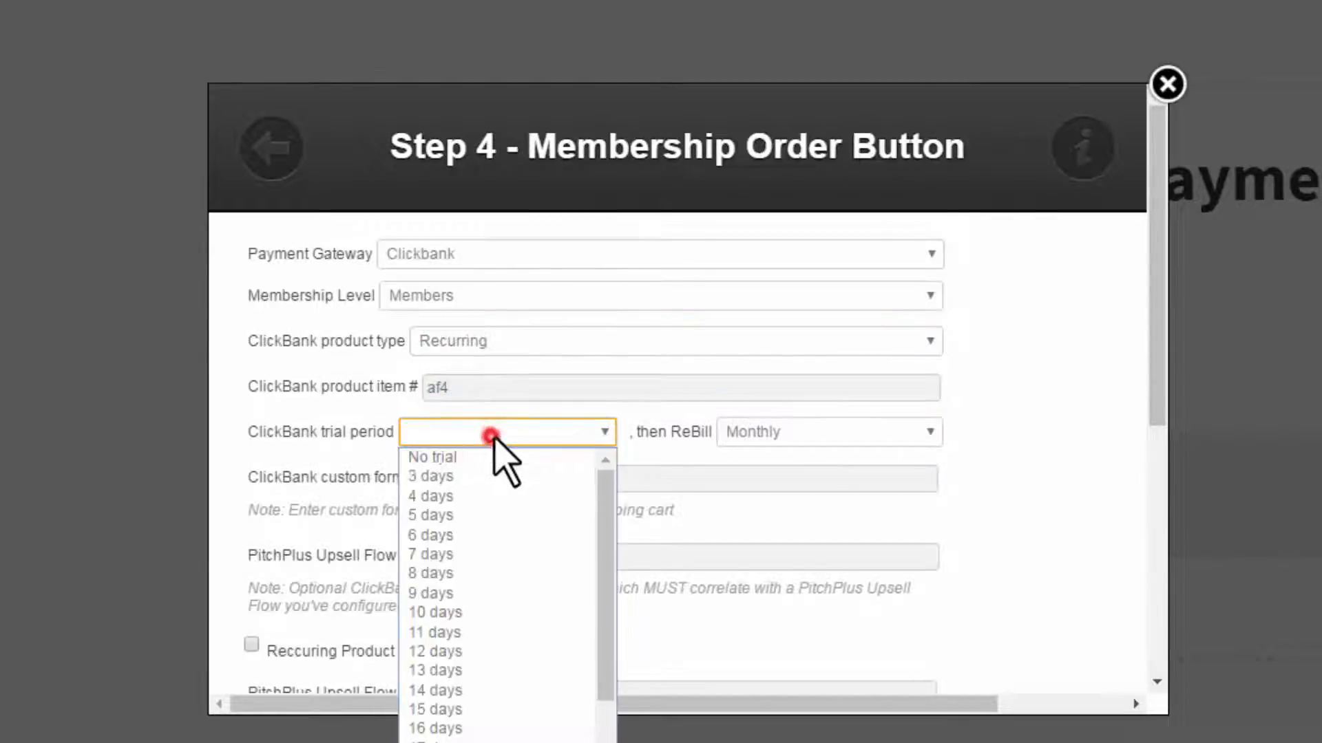
click(493, 459)
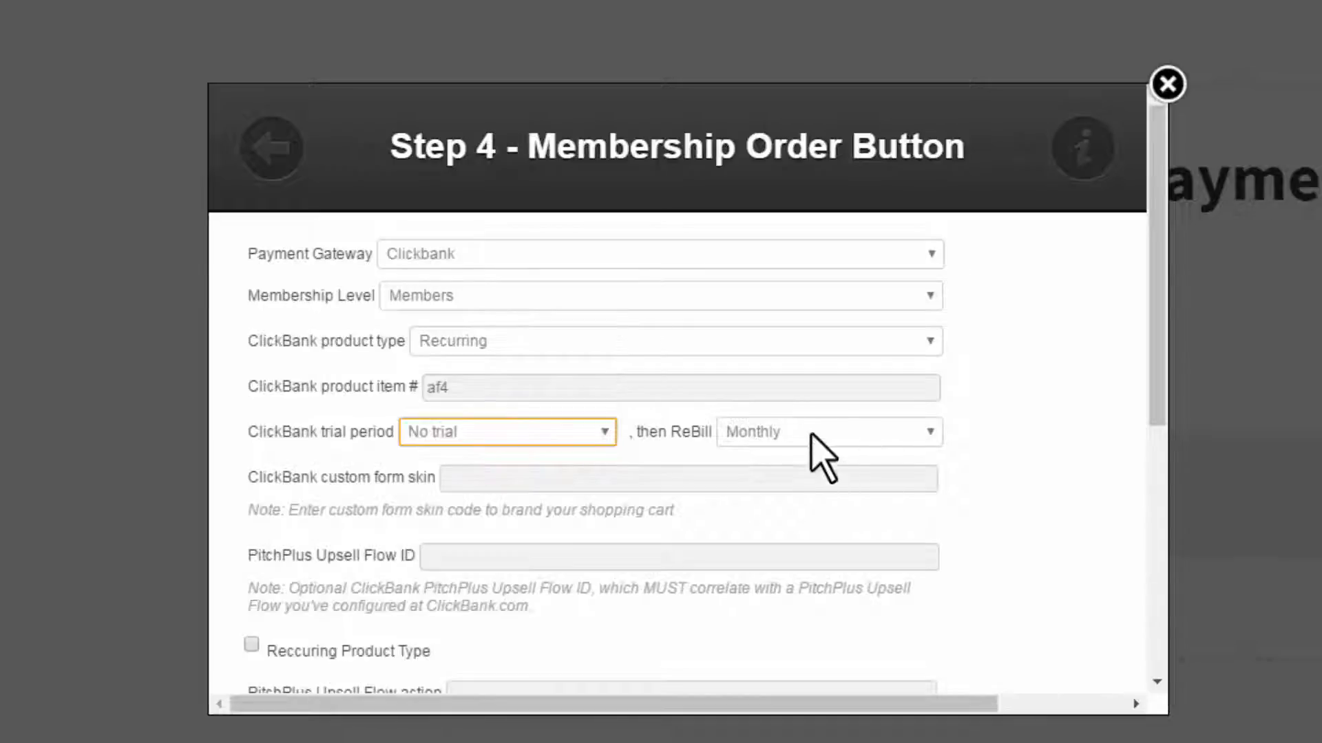
scroll(634, 472, down, 3)
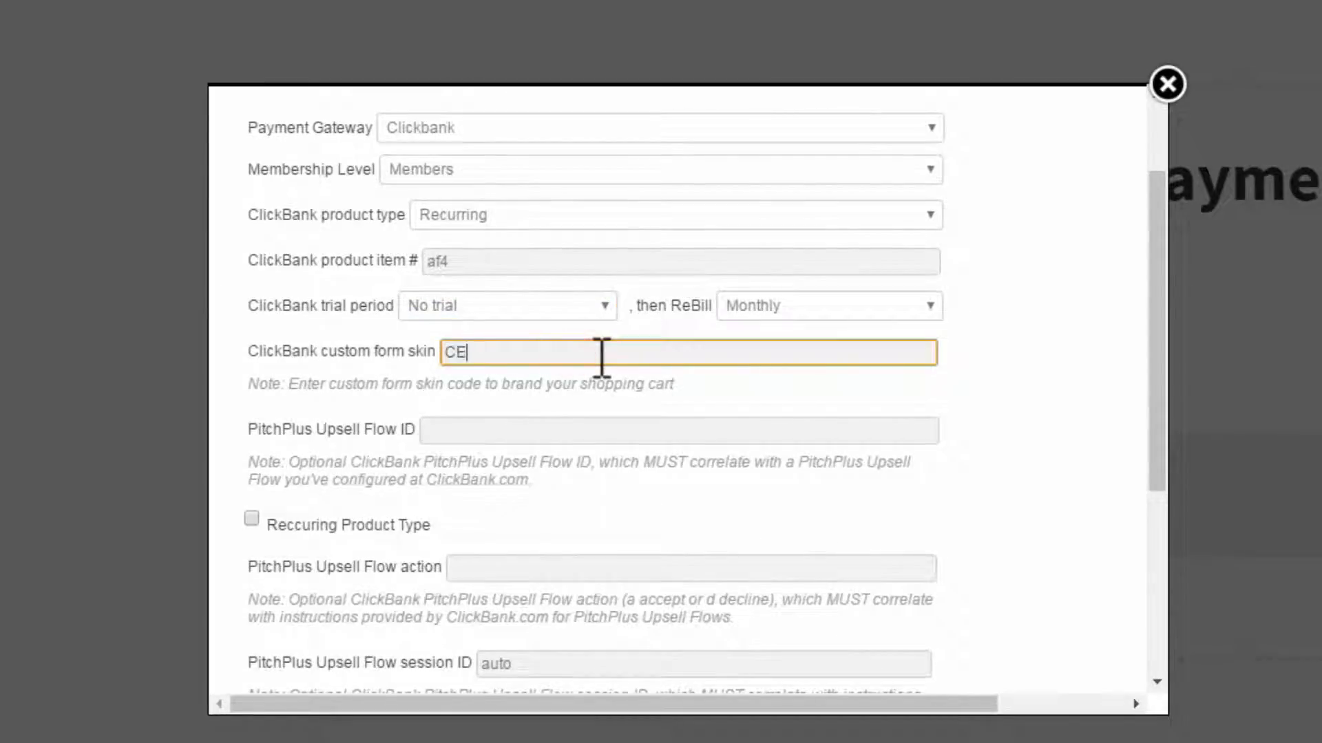
- Enable the recurring product type option, set the PitchPlus upsell flow action to a, and choose One Time (for lifetime access)
click(249, 519)
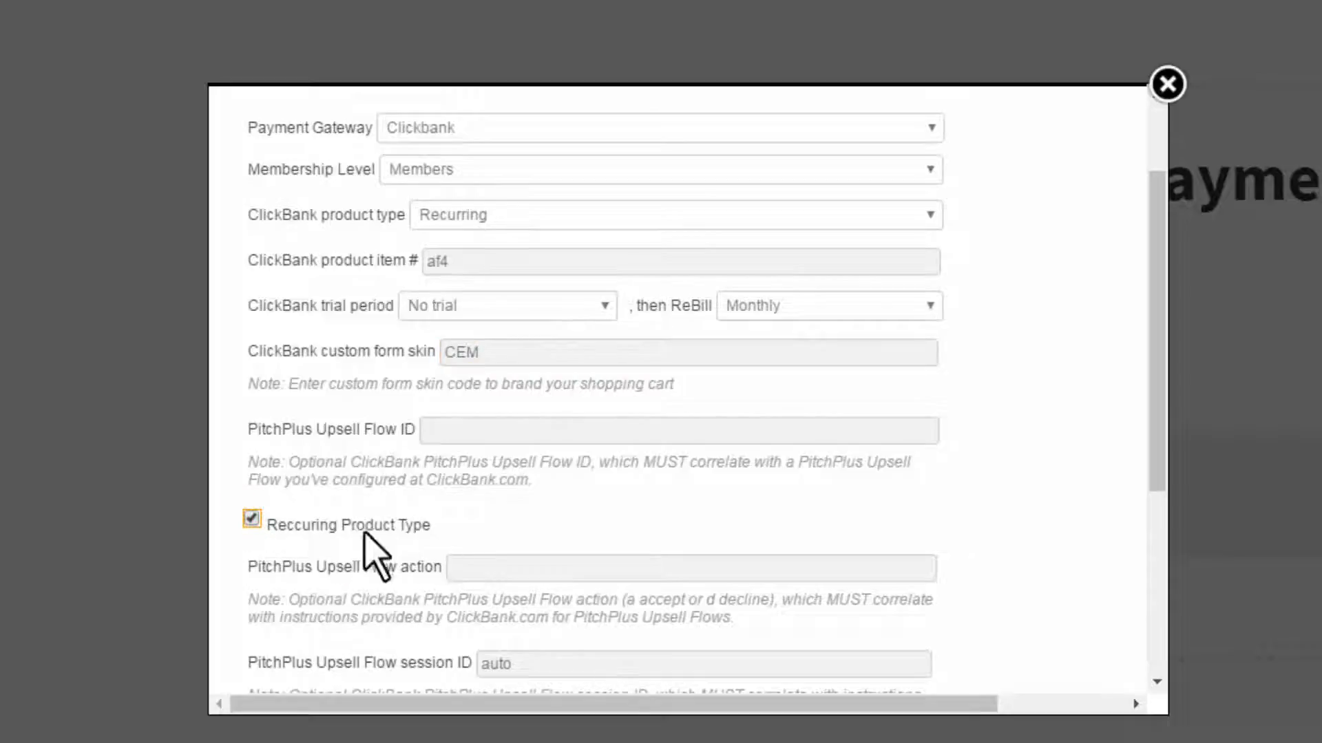
scroll(354, 551, down, 2)
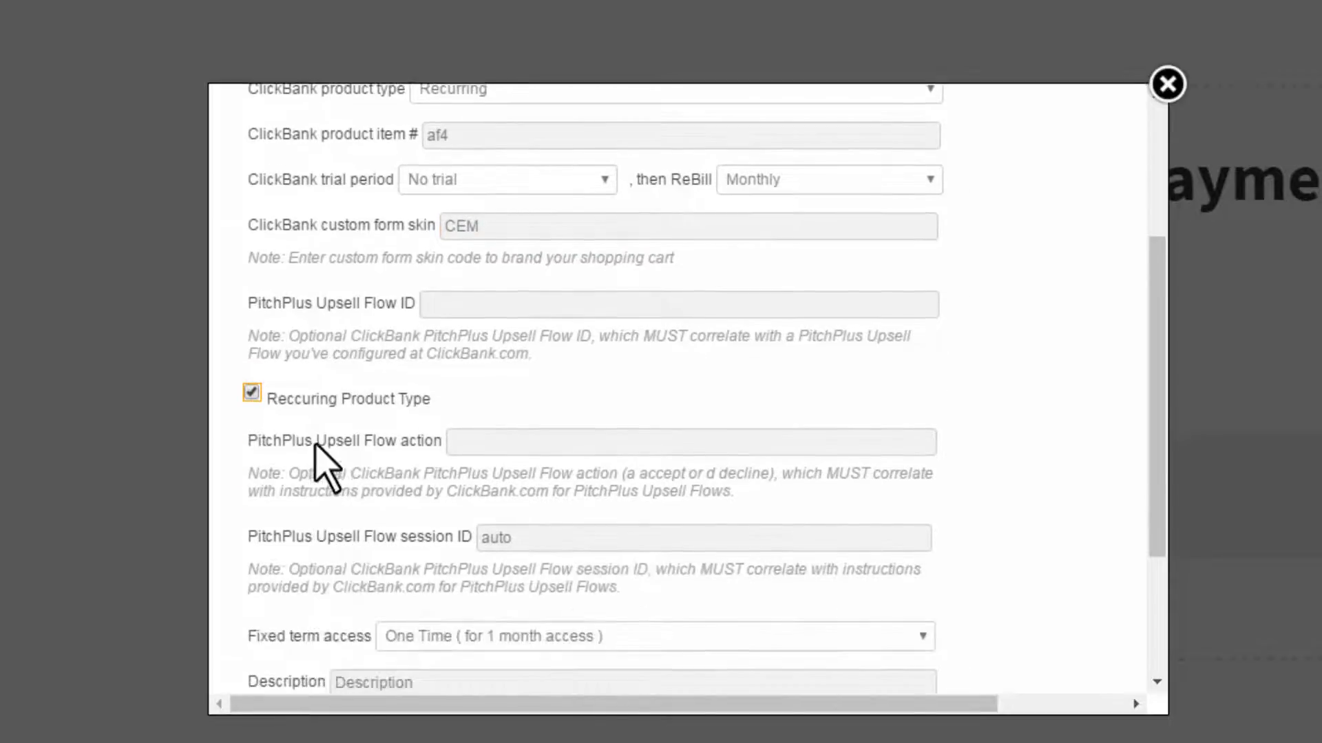
click(564, 444)
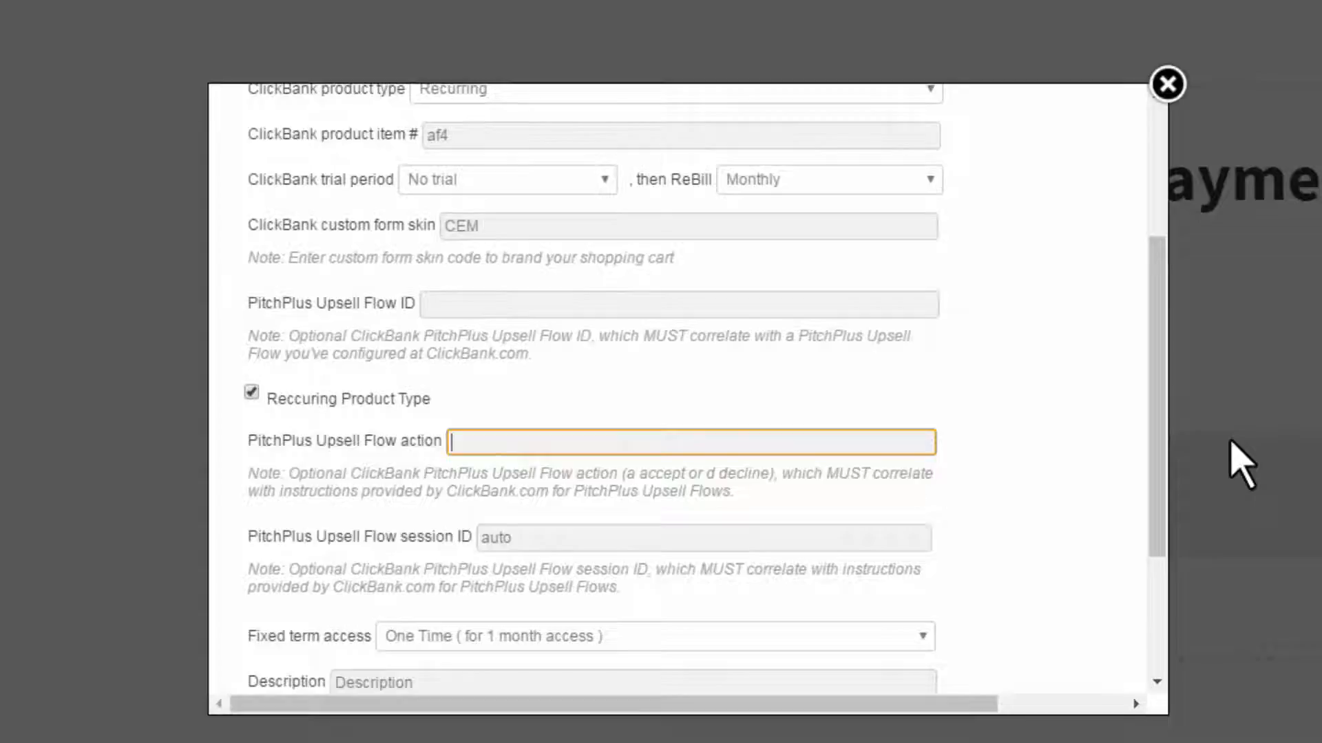
text(a)
scroll(1038, 495, down, 2)
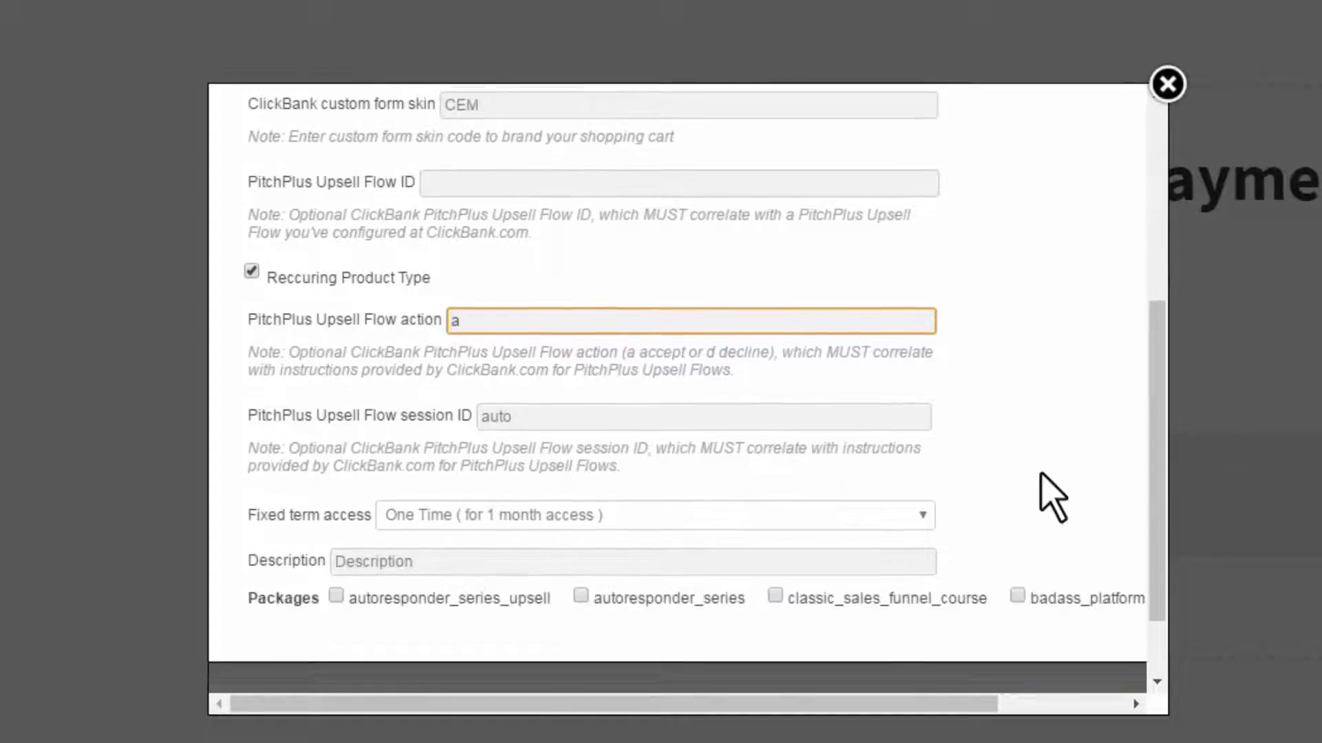
click(548, 509)
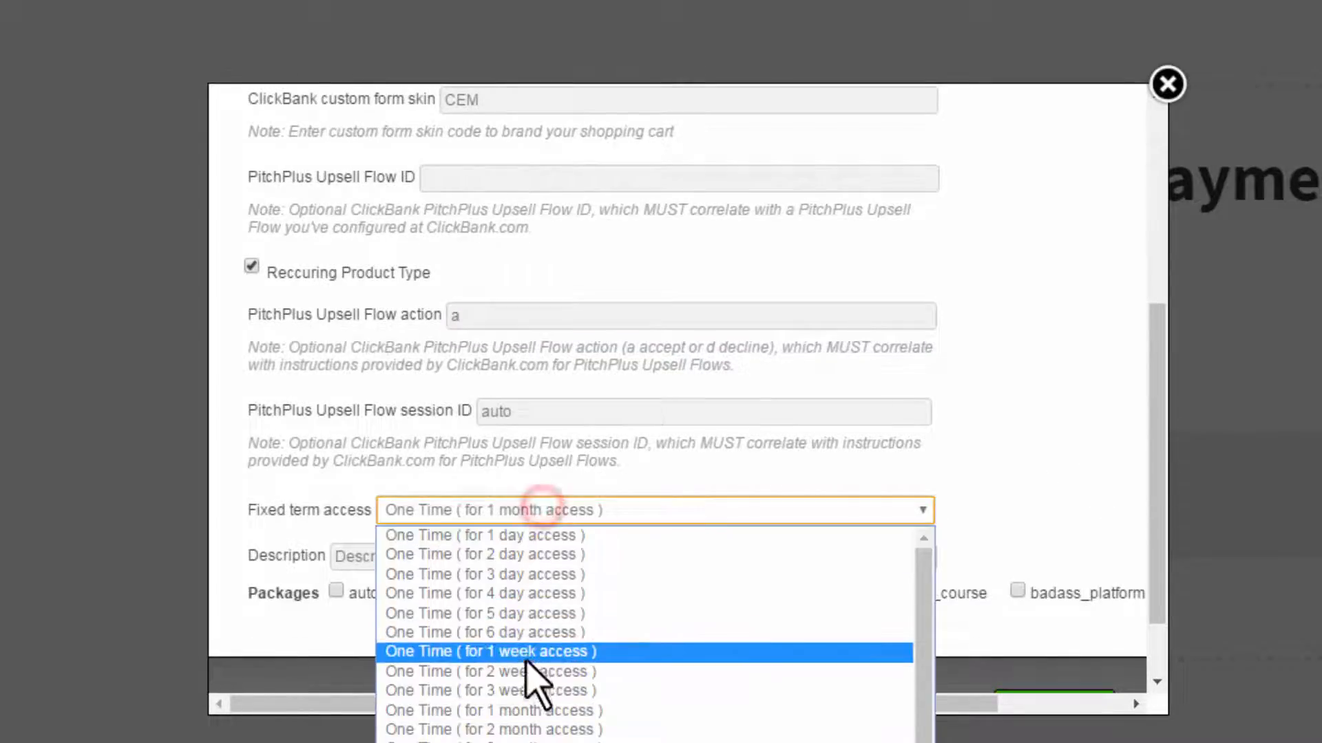
click(396, 742)
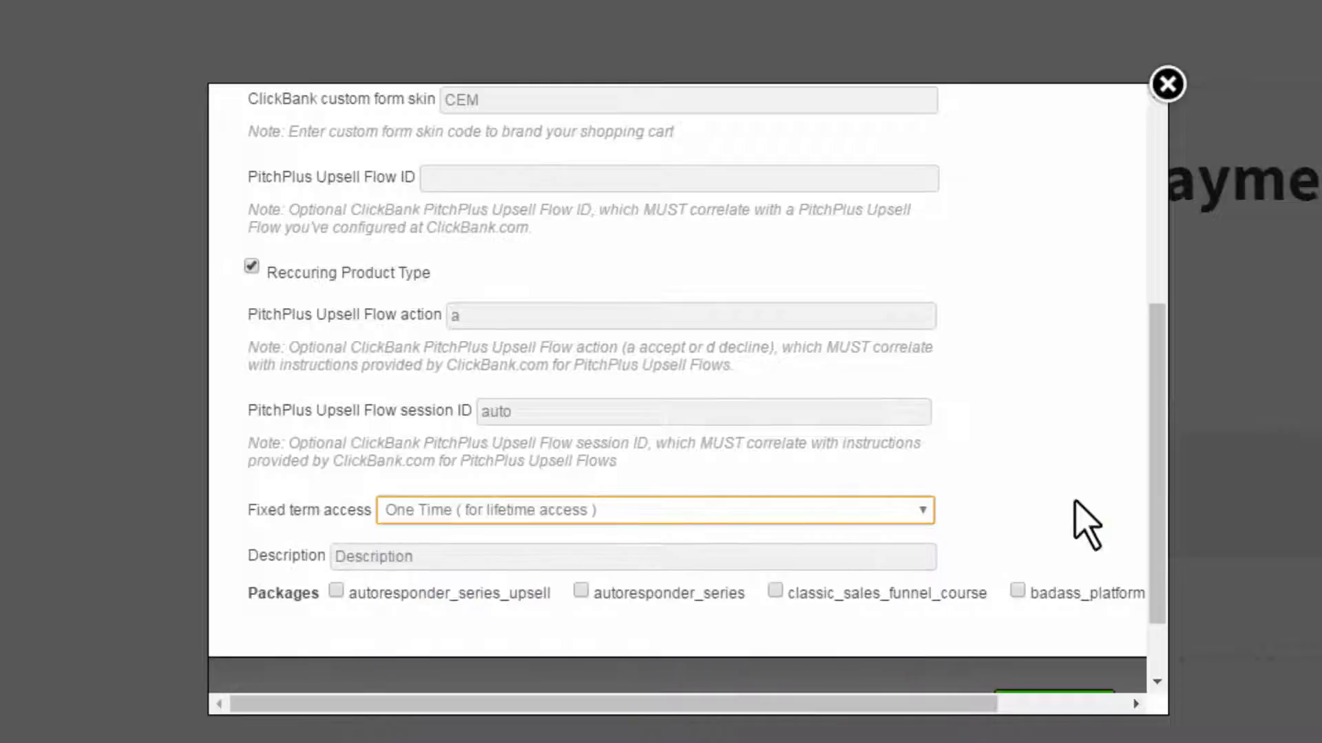
- Replace the order button's placeholder description with Classic Sales Funnel Course
click(1053, 527)
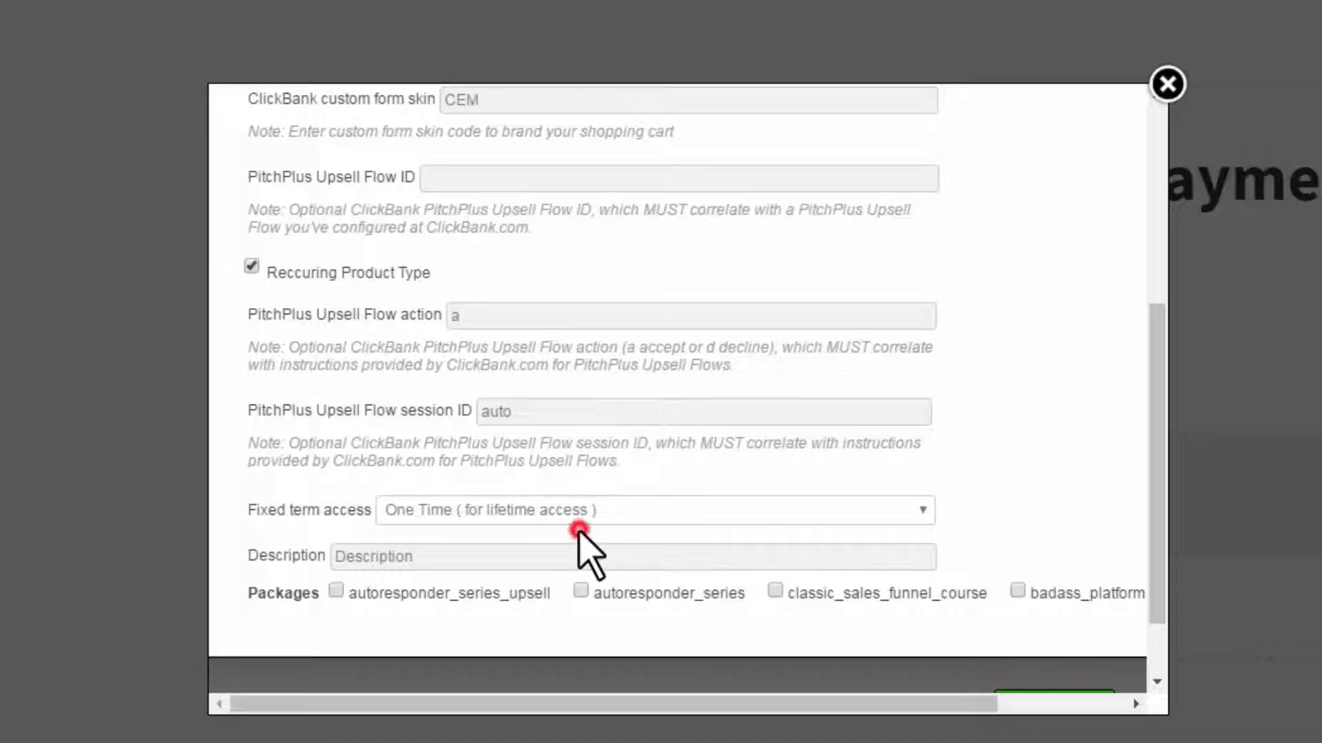
click(488, 558)
drag(518, 557, 272, 563)
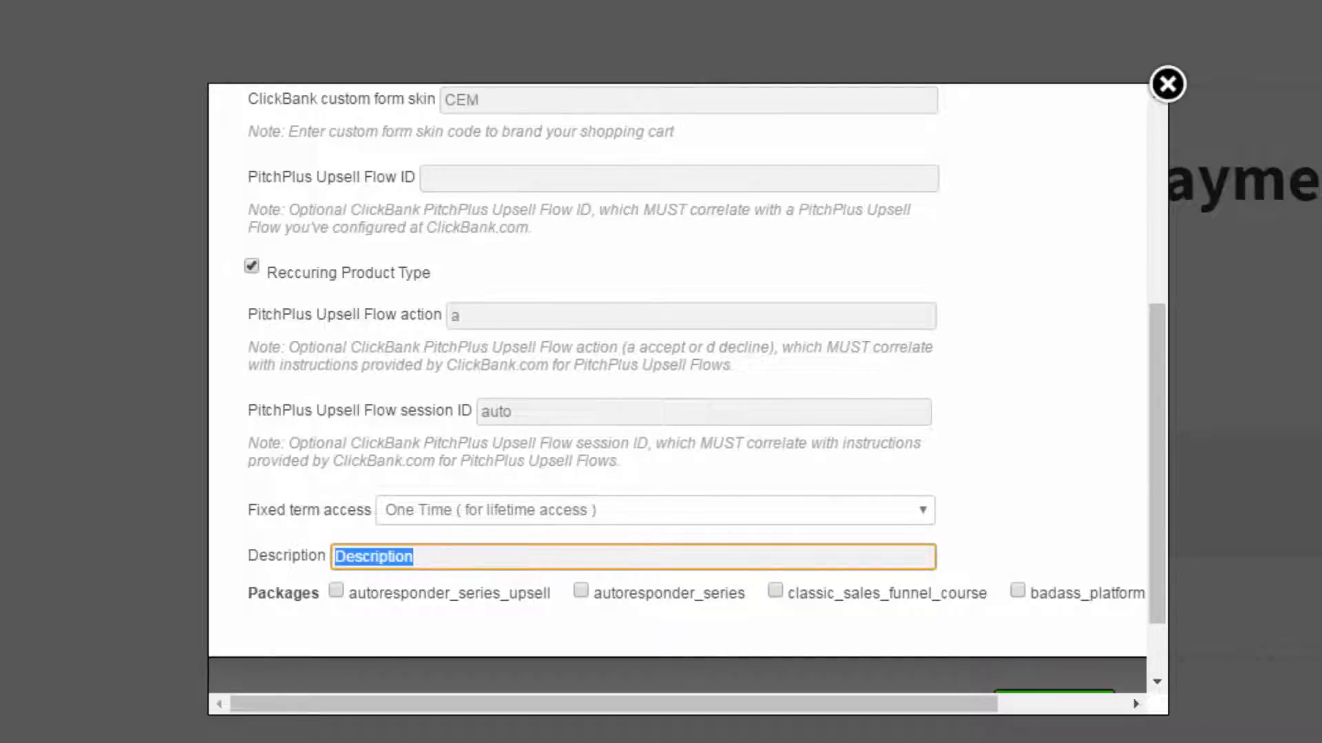
text(Classic Sales Funnel C)
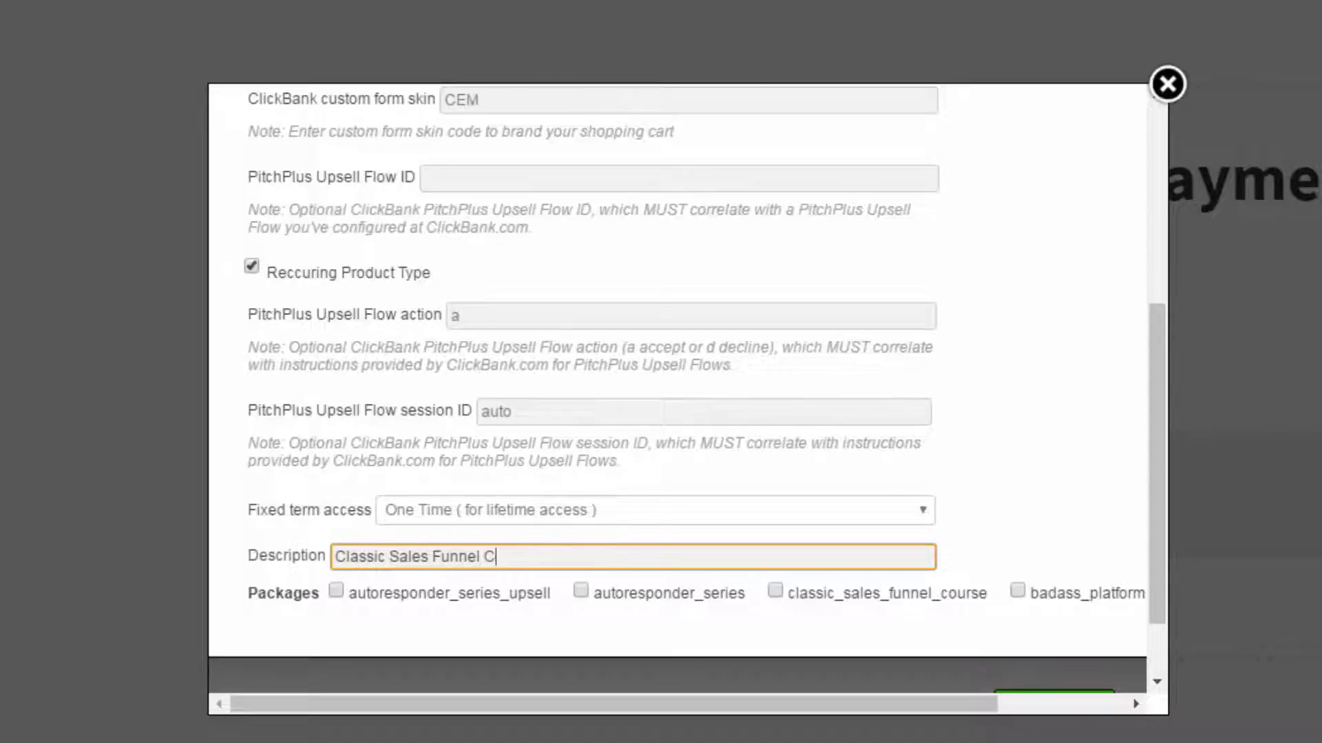
text(ourse)
- Assign the autoresponder_series_upsell, autoresponder_series and classic_sales_funnel_course packages, then insert the order button into the page
click(336, 590)
click(580, 591)
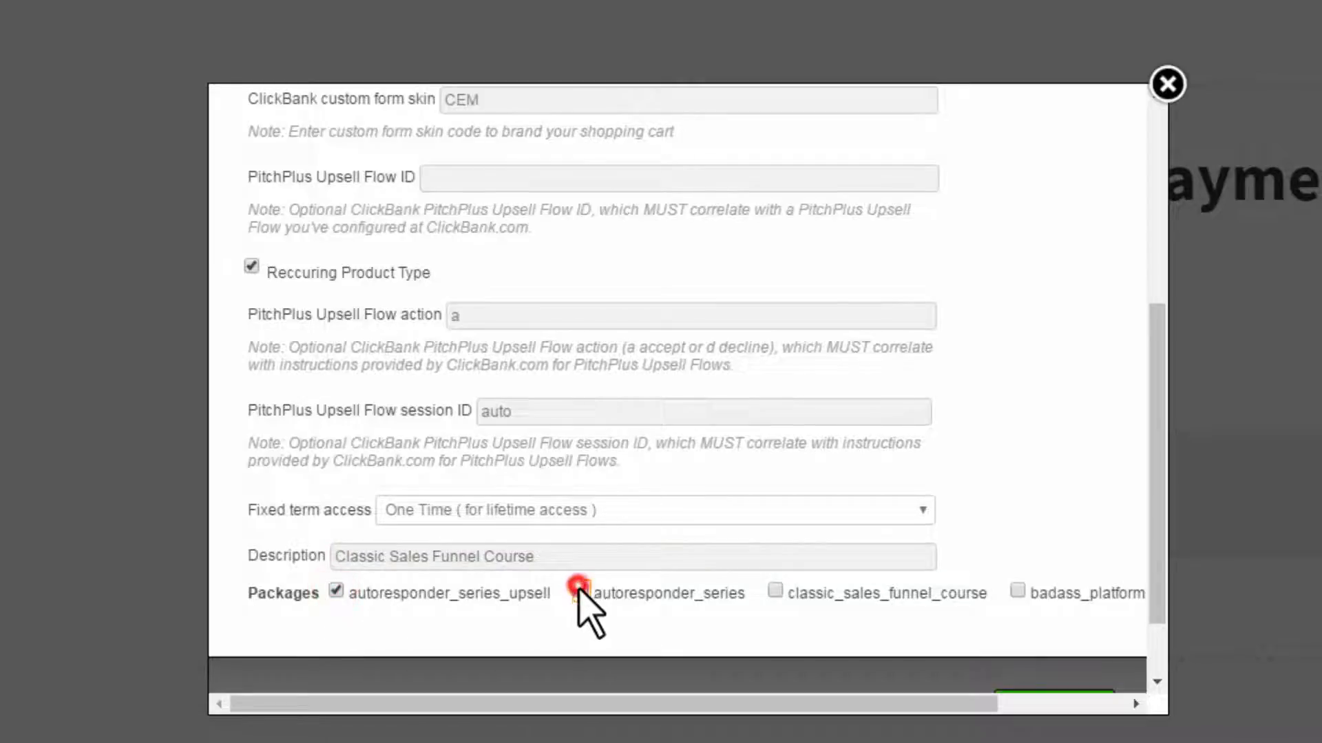
click(775, 591)
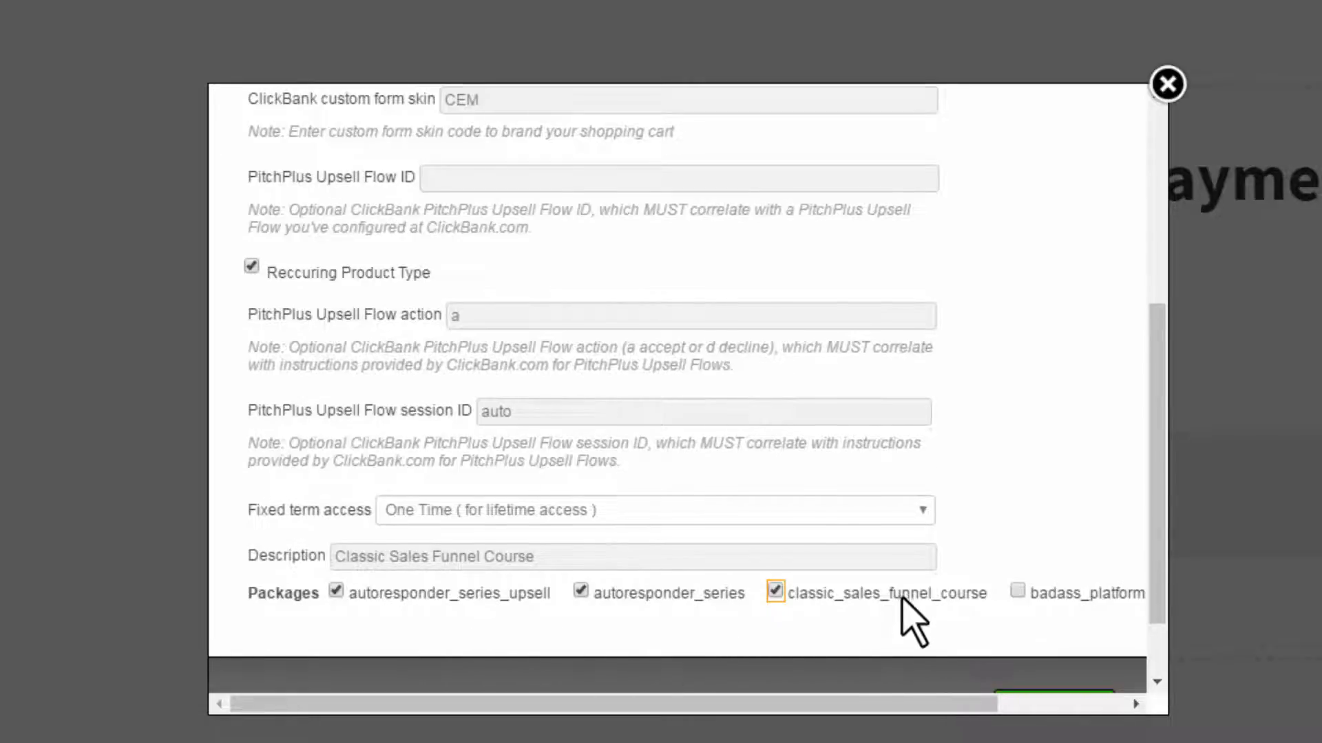
scroll(912, 620, down, 1)
click(1049, 632)
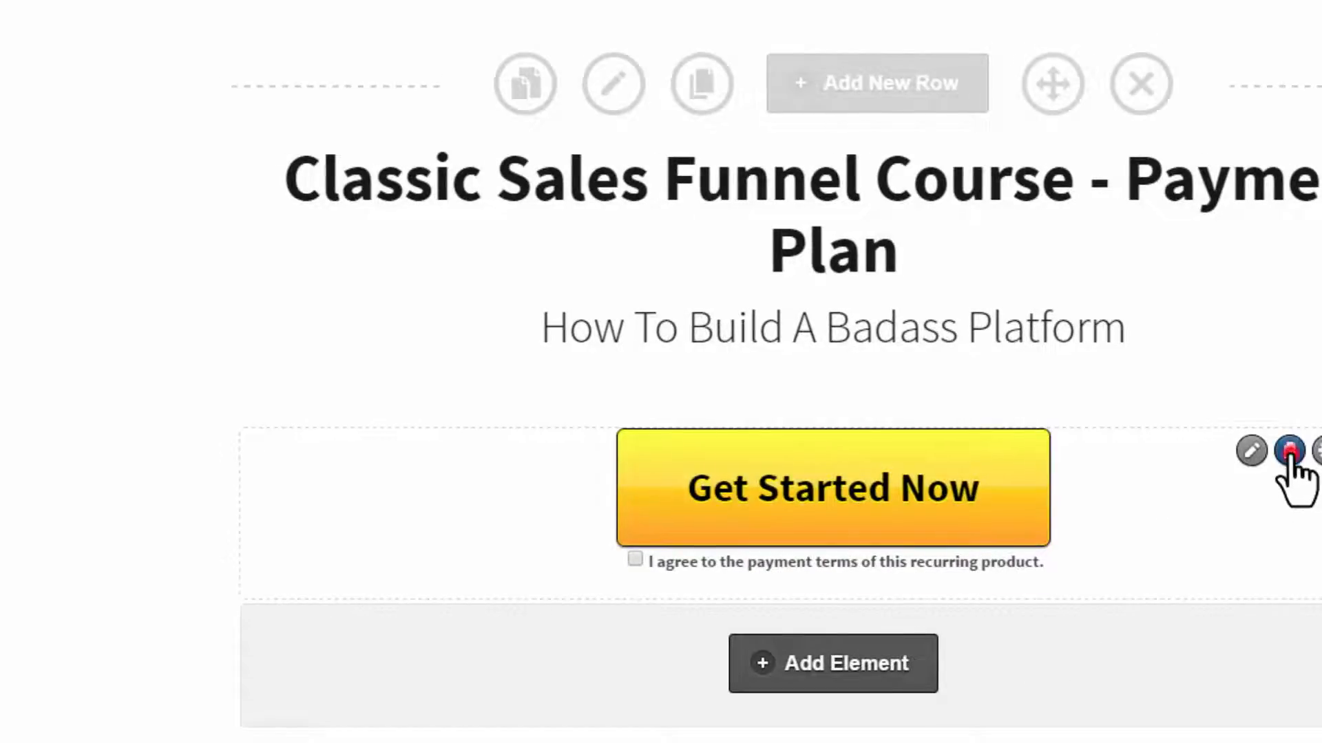
- Duplicate the Get Started Now order button and change the copy's button text to Decline
click(1289, 450)
mouse_move(1248, 654)
click(1240, 623)
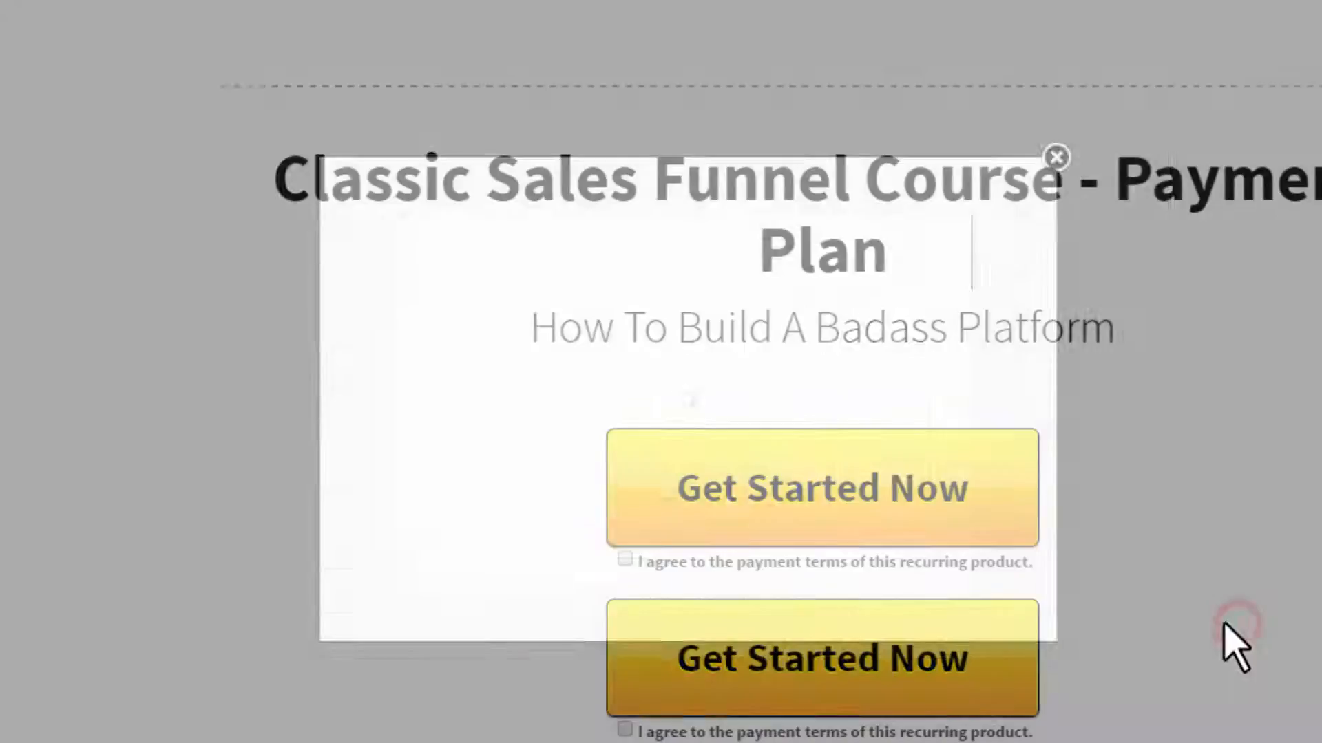
click(307, 536)
scroll(407, 487, down, 3)
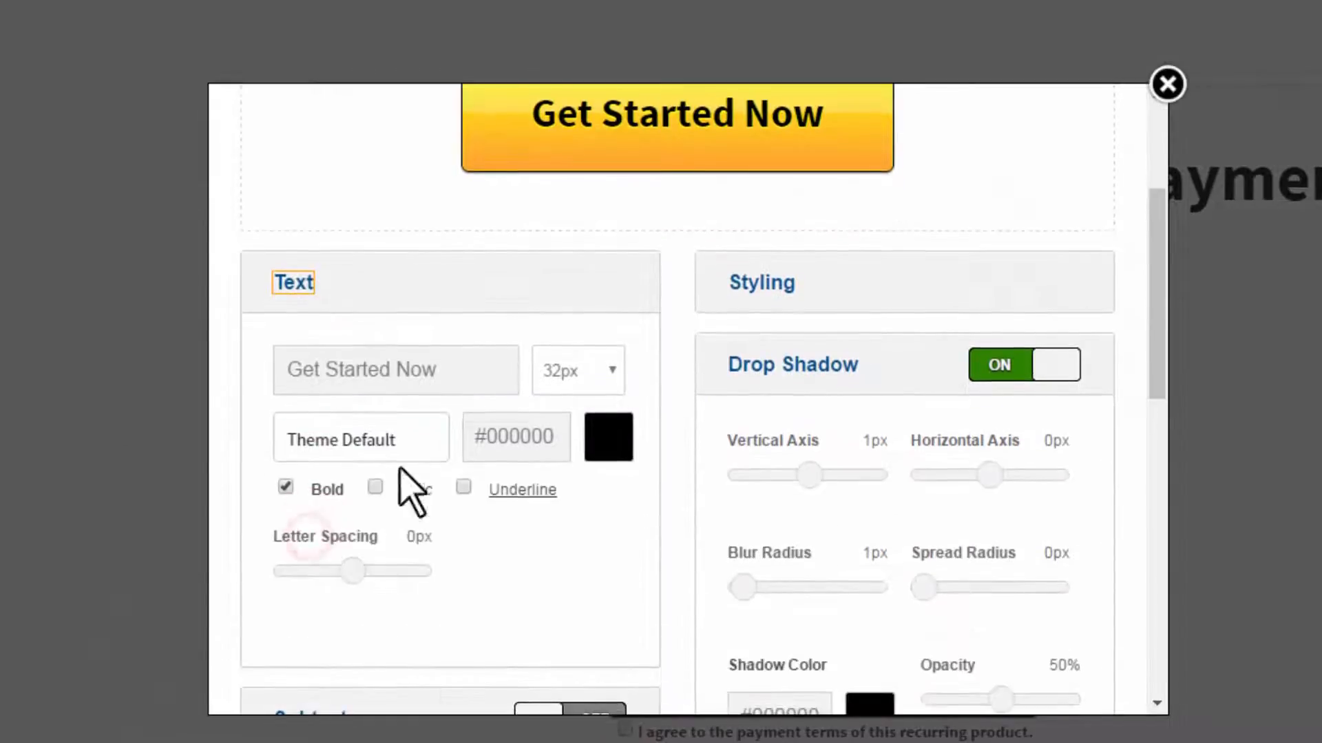
drag(463, 374, 138, 392)
text(Decline)
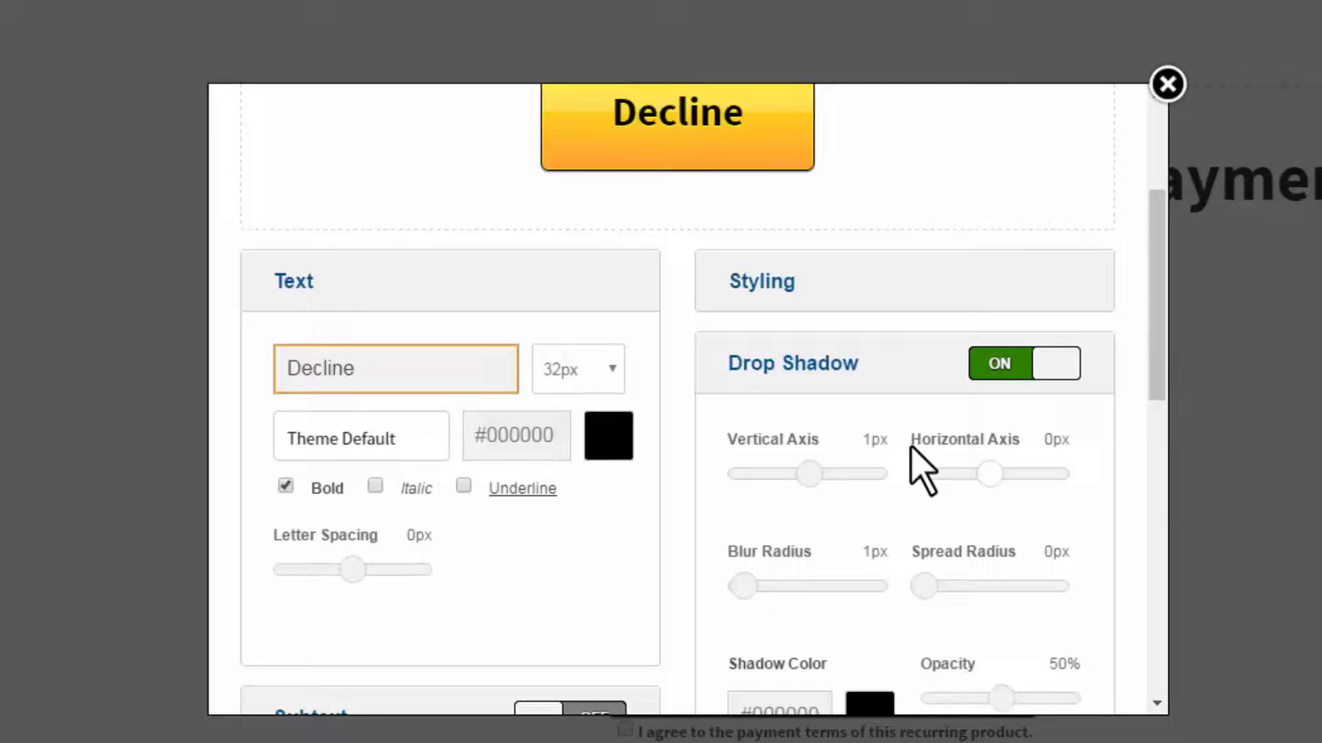
- Set the Decline order button's PitchPlus Upsell Flow action to d
scroll(926, 474, down, 10)
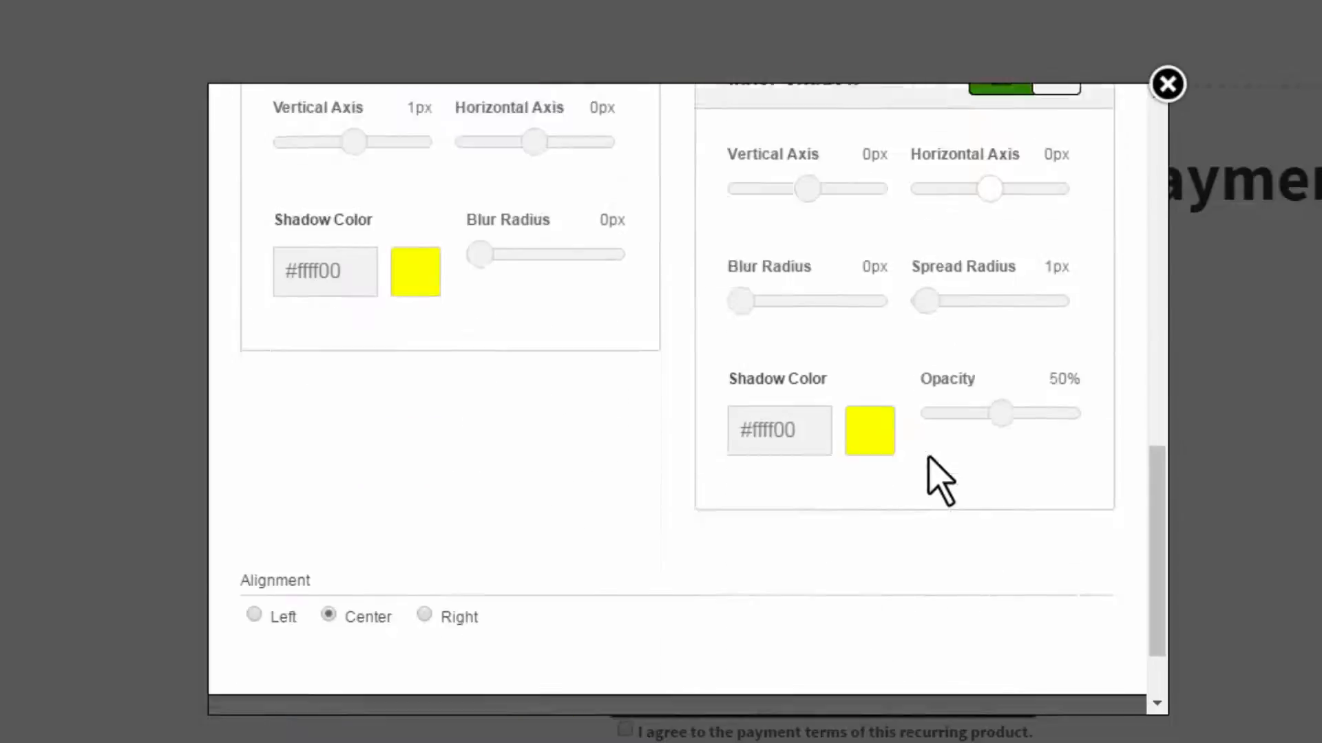
click(1029, 657)
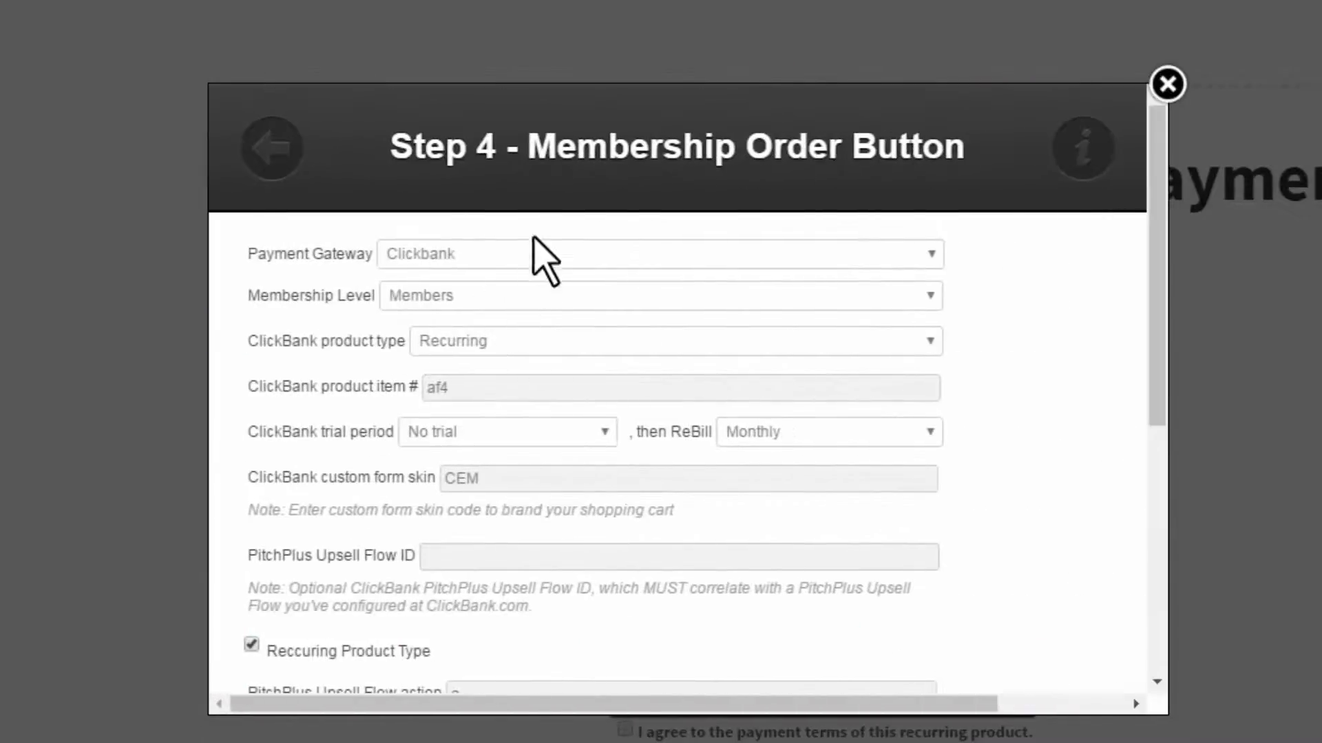
scroll(509, 267, down, 2)
scroll(518, 255, down, 4)
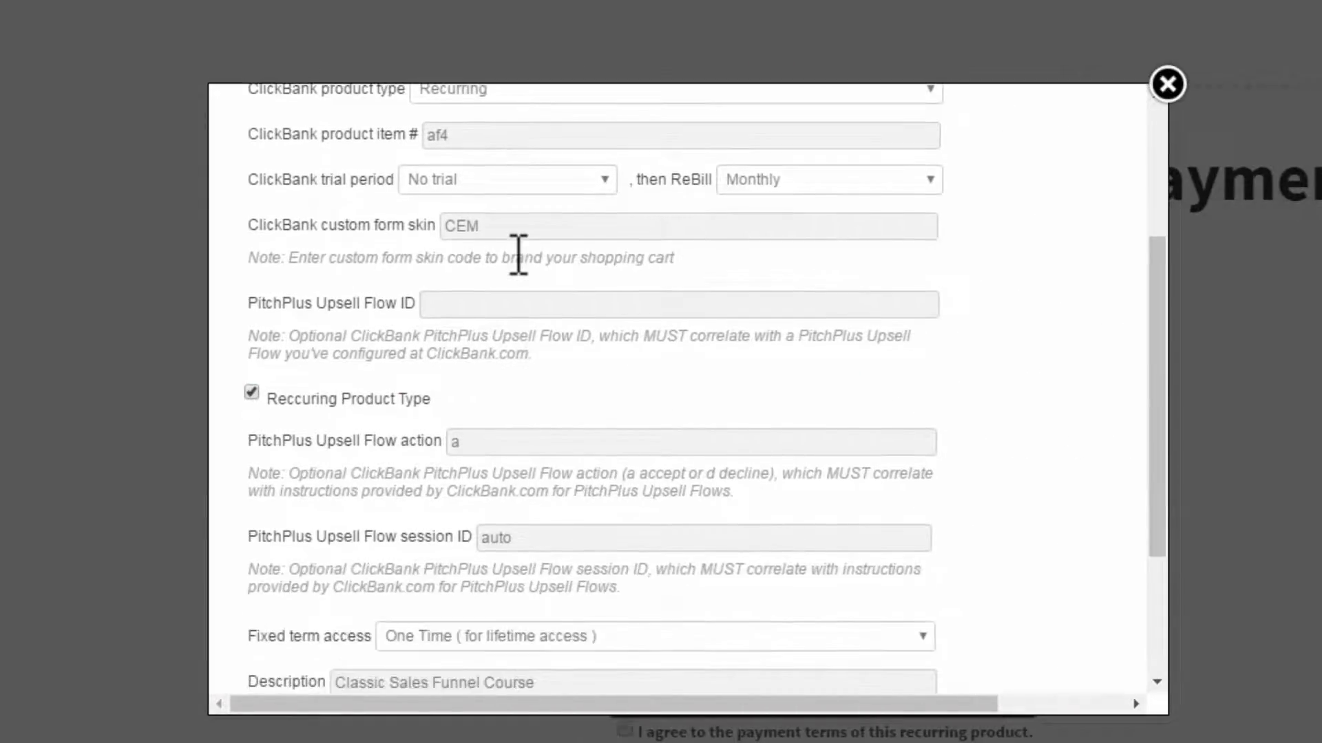
double_click(524, 314)
text(d)
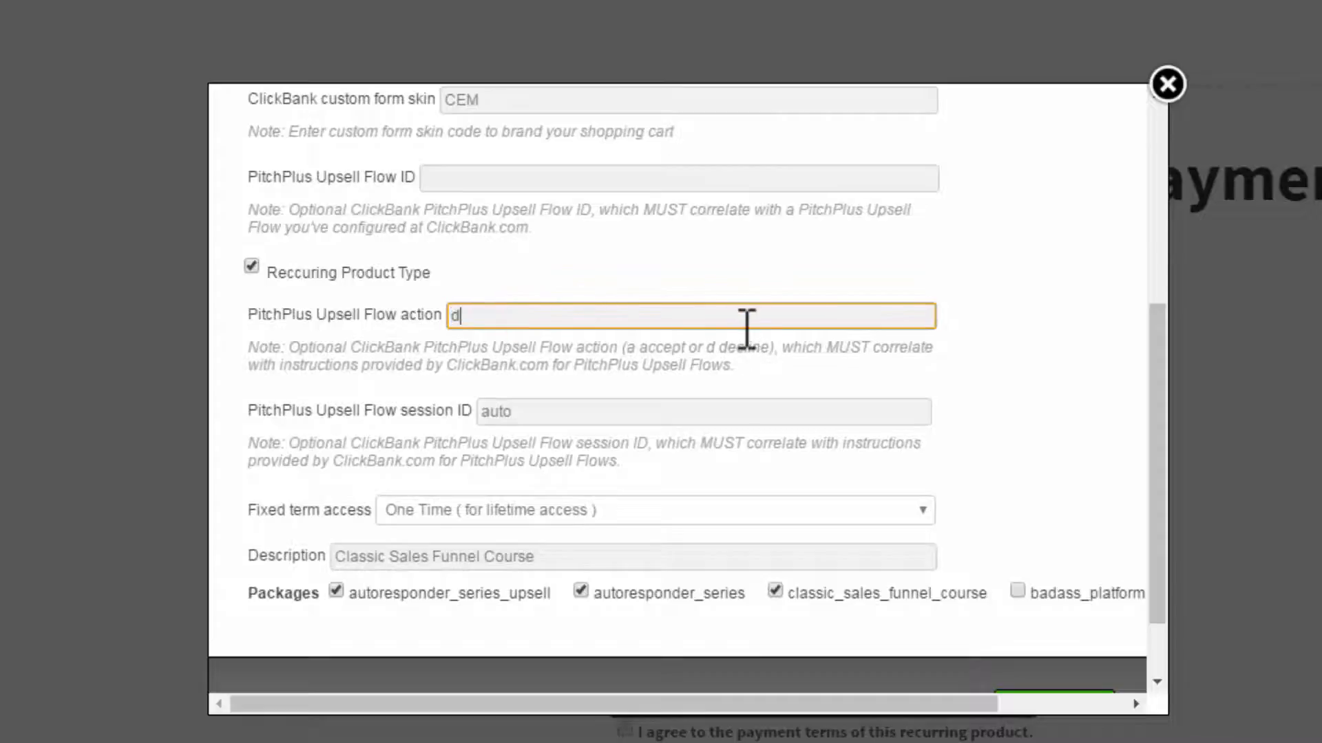
- Turn off the Decline button's recurring product type, then save and close the Payment Plan page with the updated button
scroll(1101, 396, down, 2)
click(251, 176)
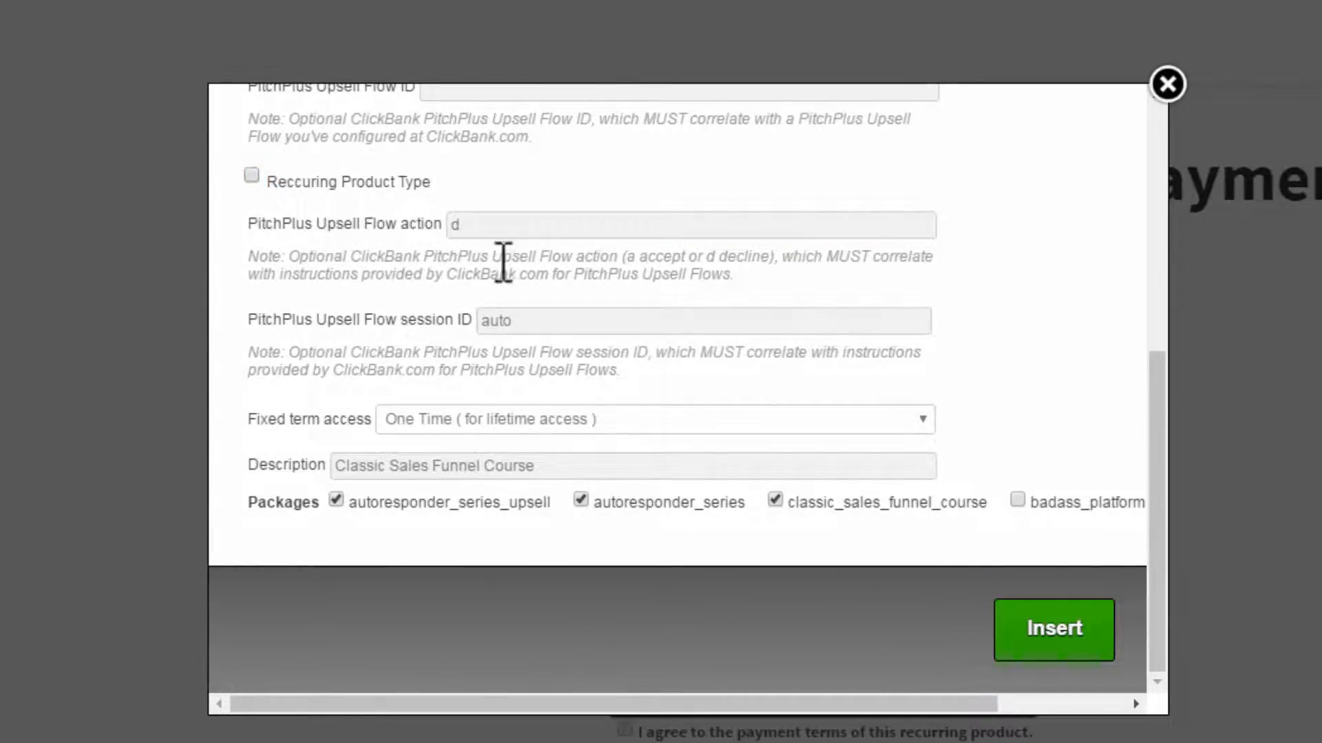
click(1064, 640)
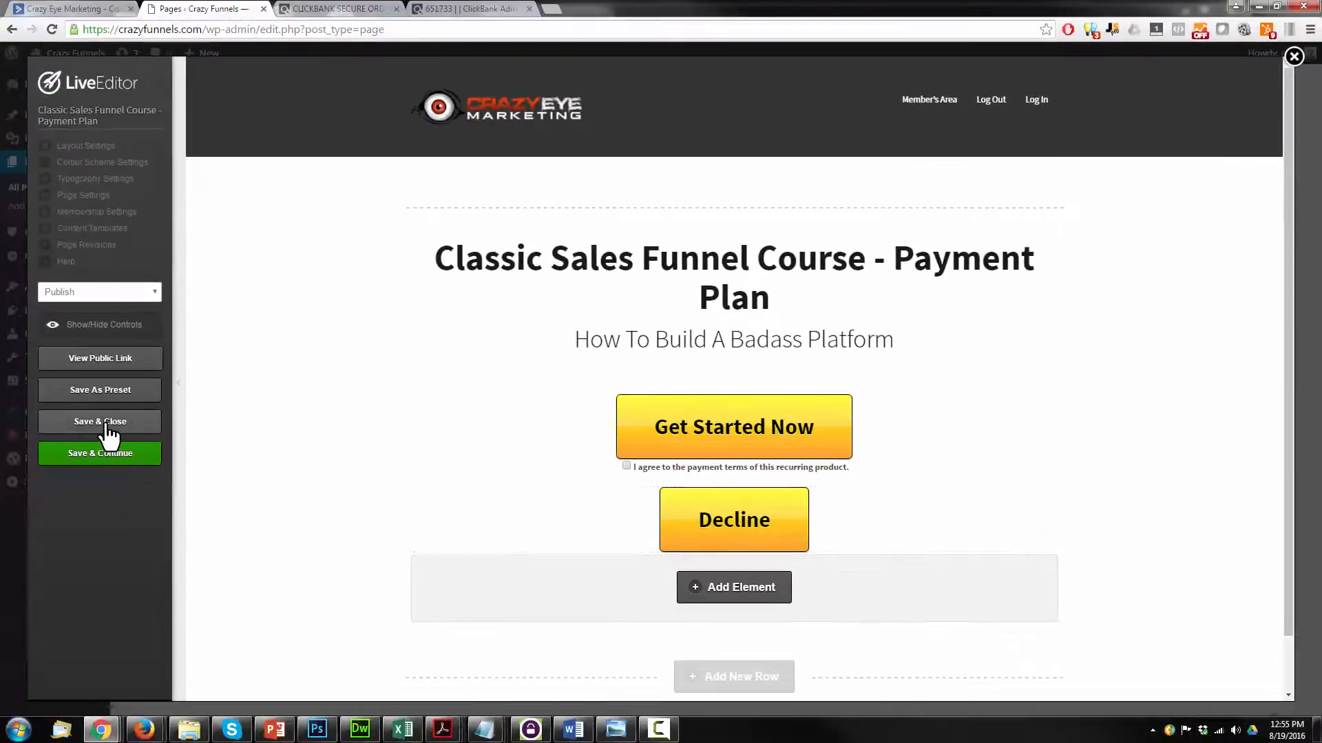
click(109, 423)
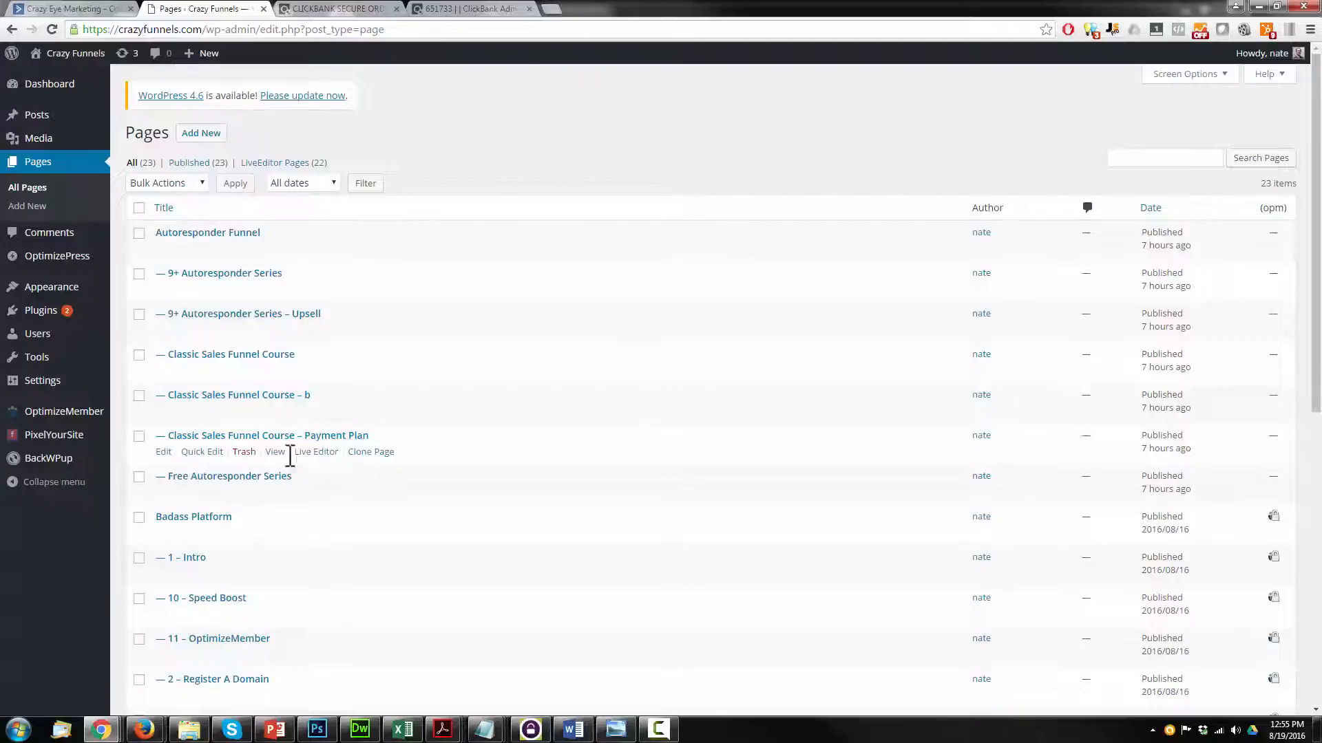
- Clone the Classic Sales Funnel Course – Payment Plan page and title the copy Classic Sales Funnel Course - Payment Plan - b
click(378, 453)
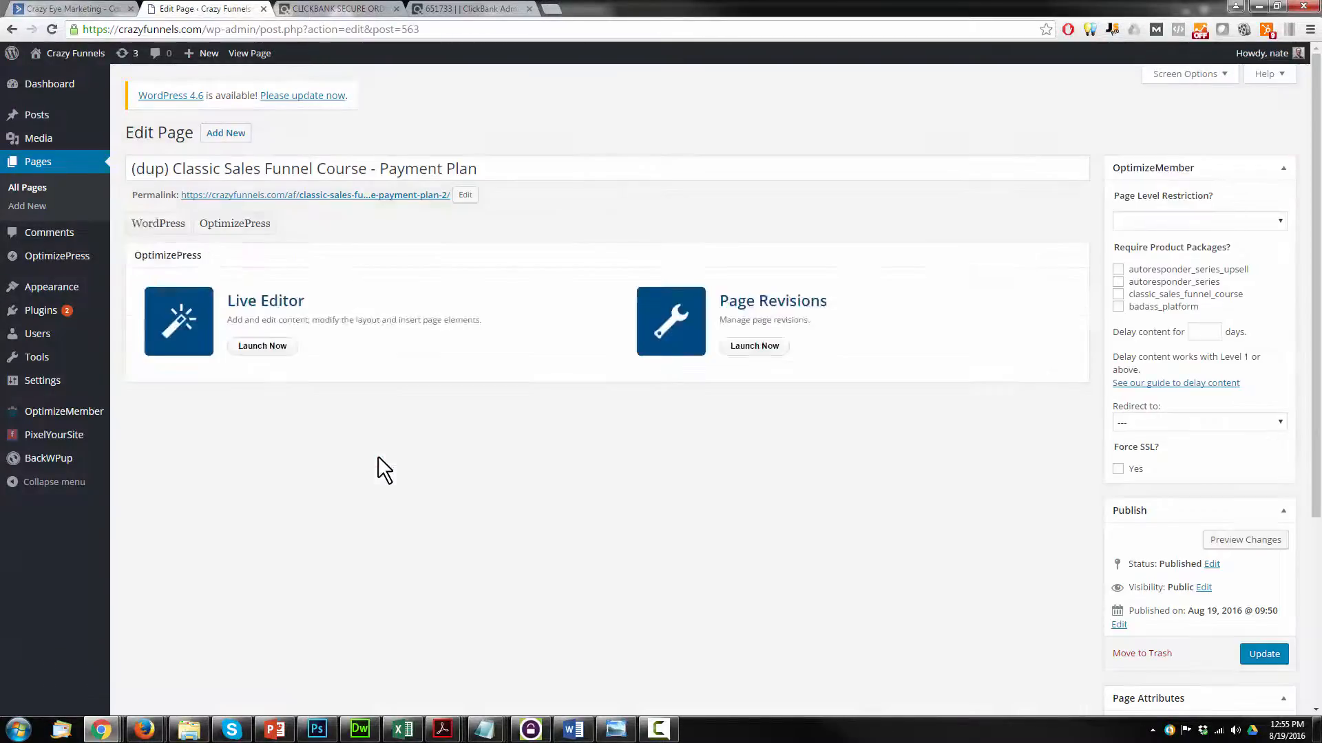
double_click(172, 168)
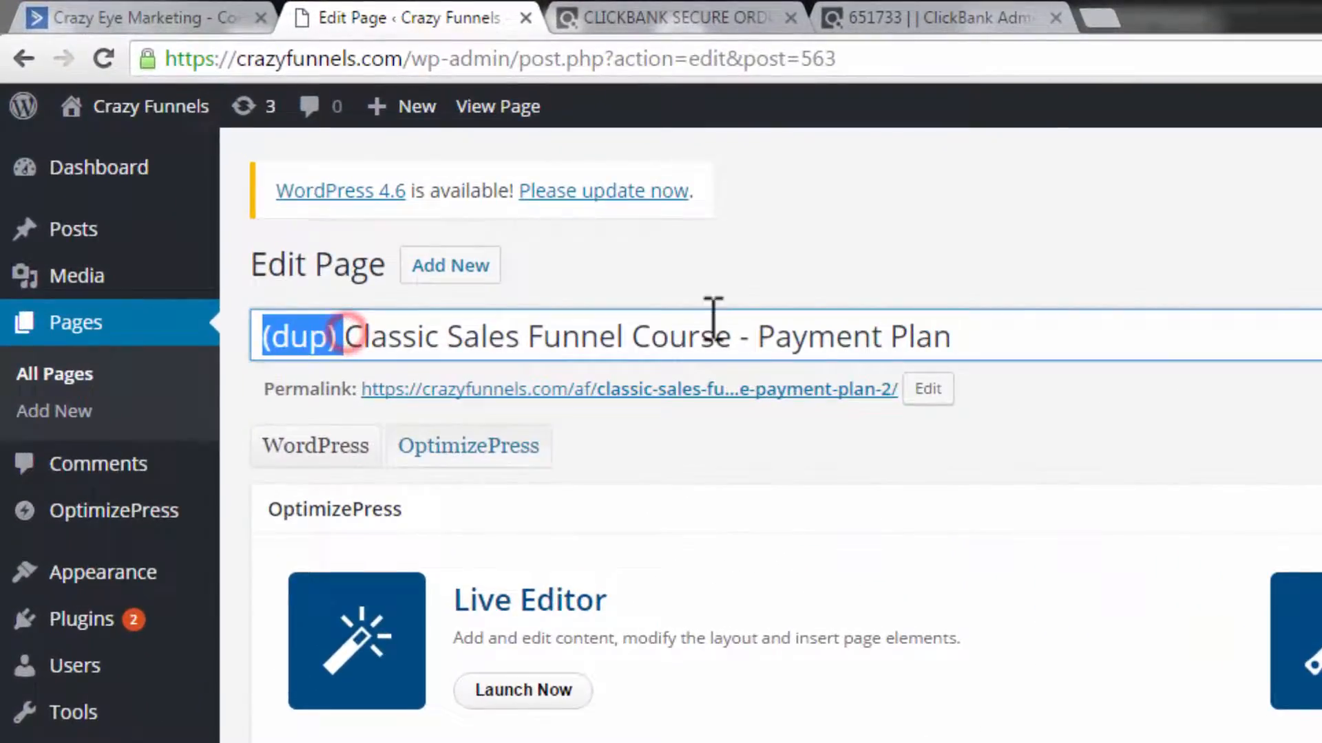
key(BackSpace)
click(964, 341)
text(- b)
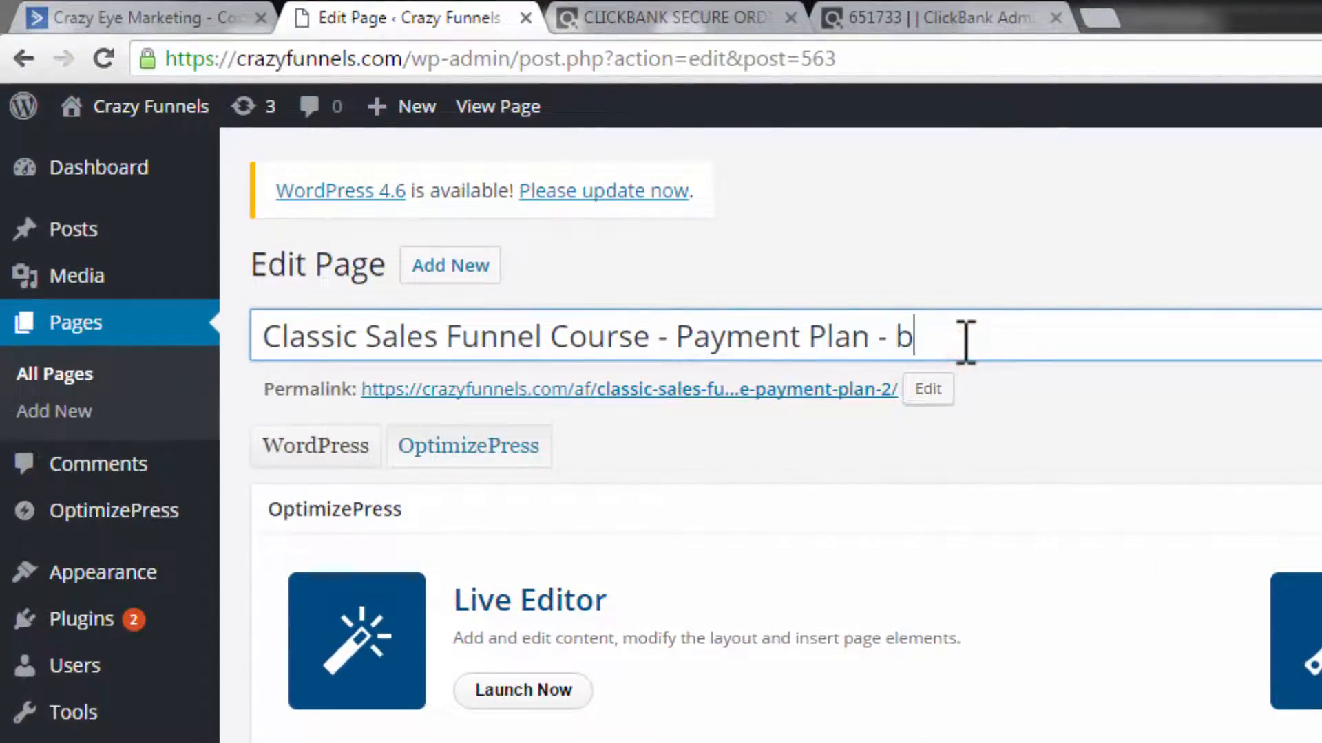
- Change the end of the cloned page's permalink to payment-plan-b and update the page
click(927, 389)
drag(850, 389, 1015, 399)
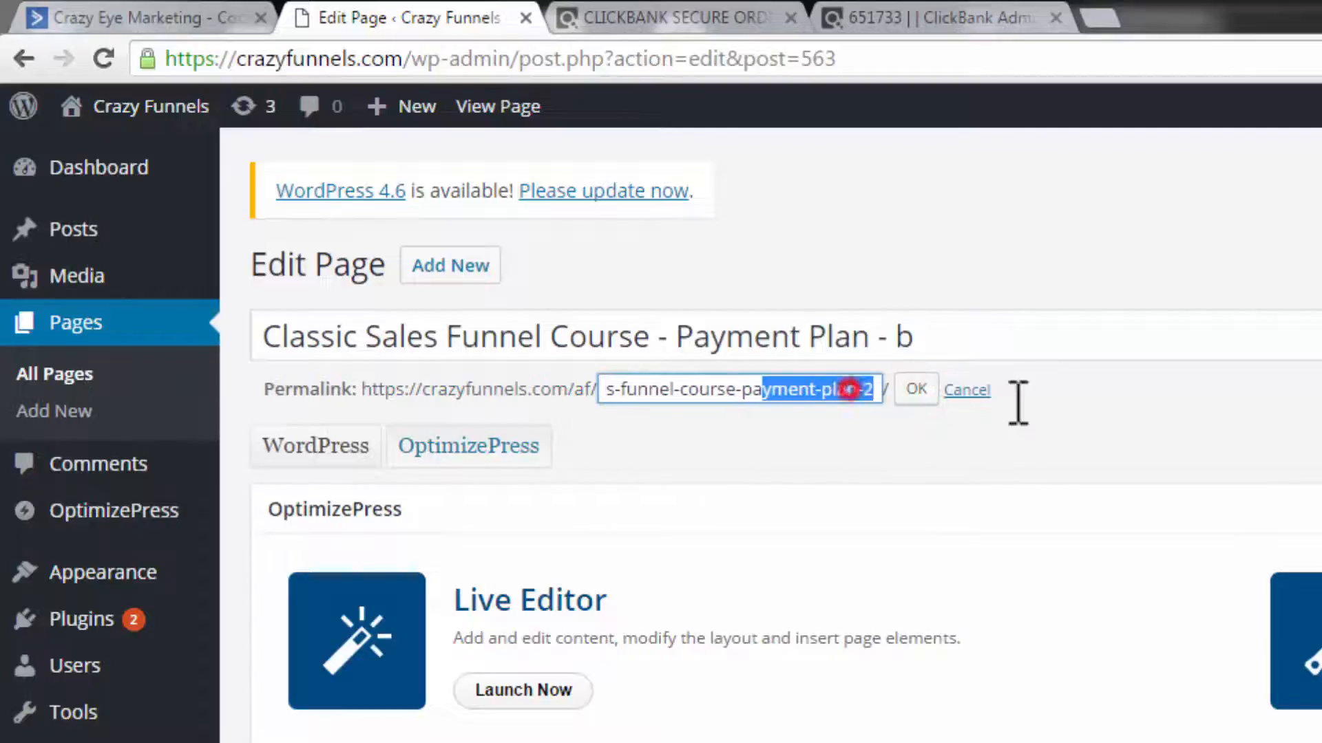
key(Right)
key(BackSpace)
text(b)
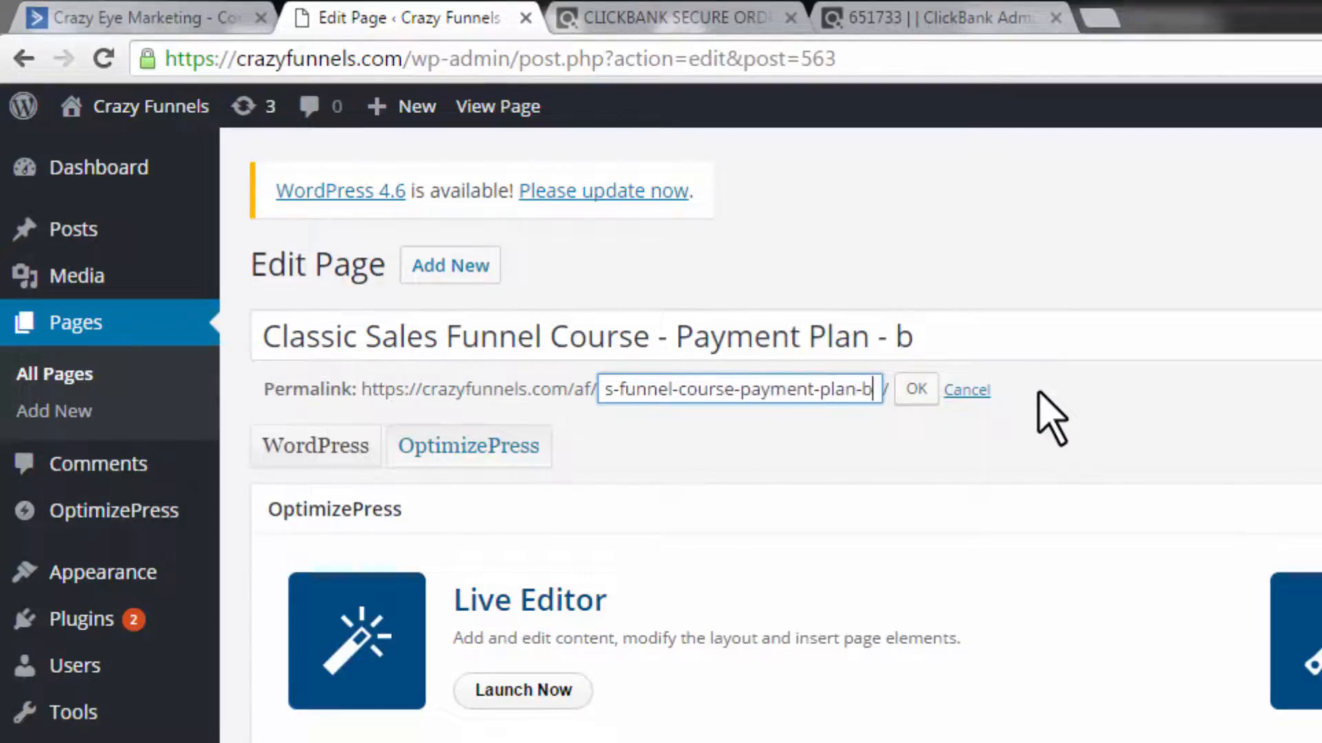
click(916, 389)
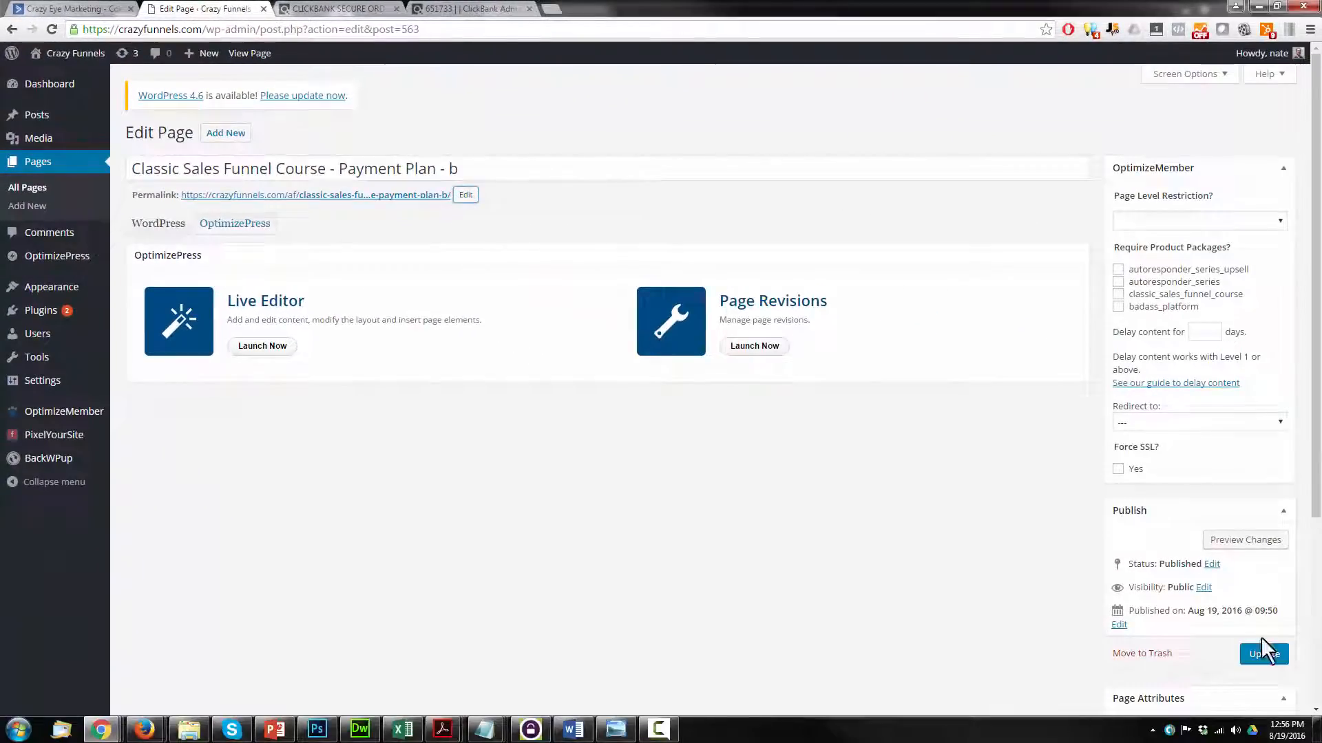
click(1264, 655)
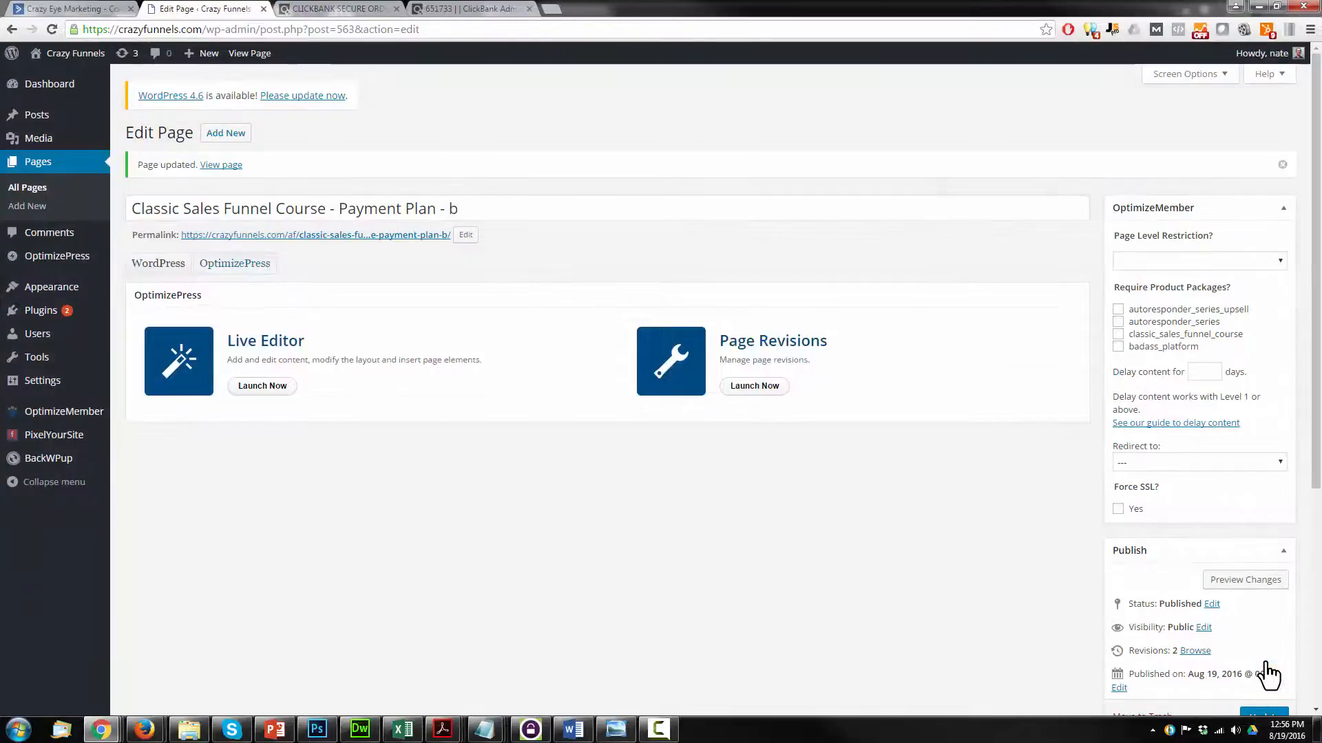
- Open the cloned page in the Live Editor and remove the autoresponder_series_upsell package from the Get Started Now order button
click(258, 388)
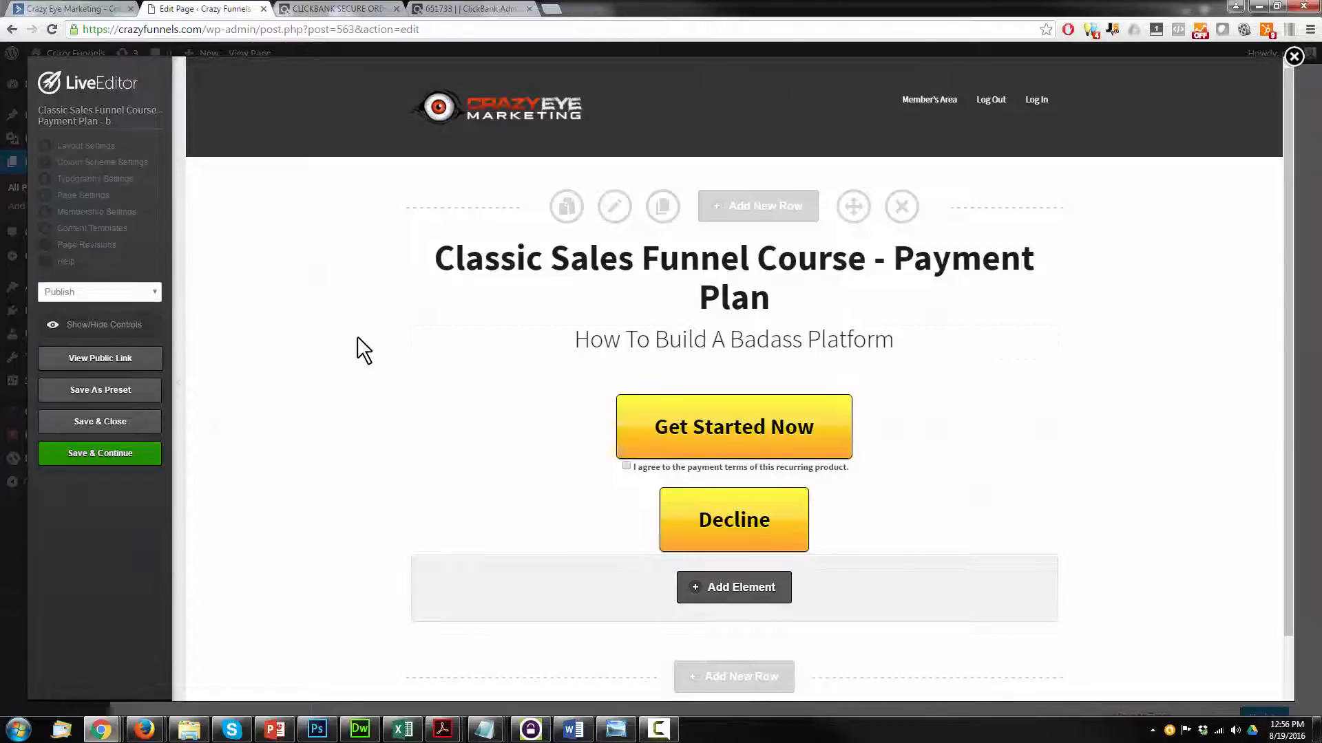
click(964, 409)
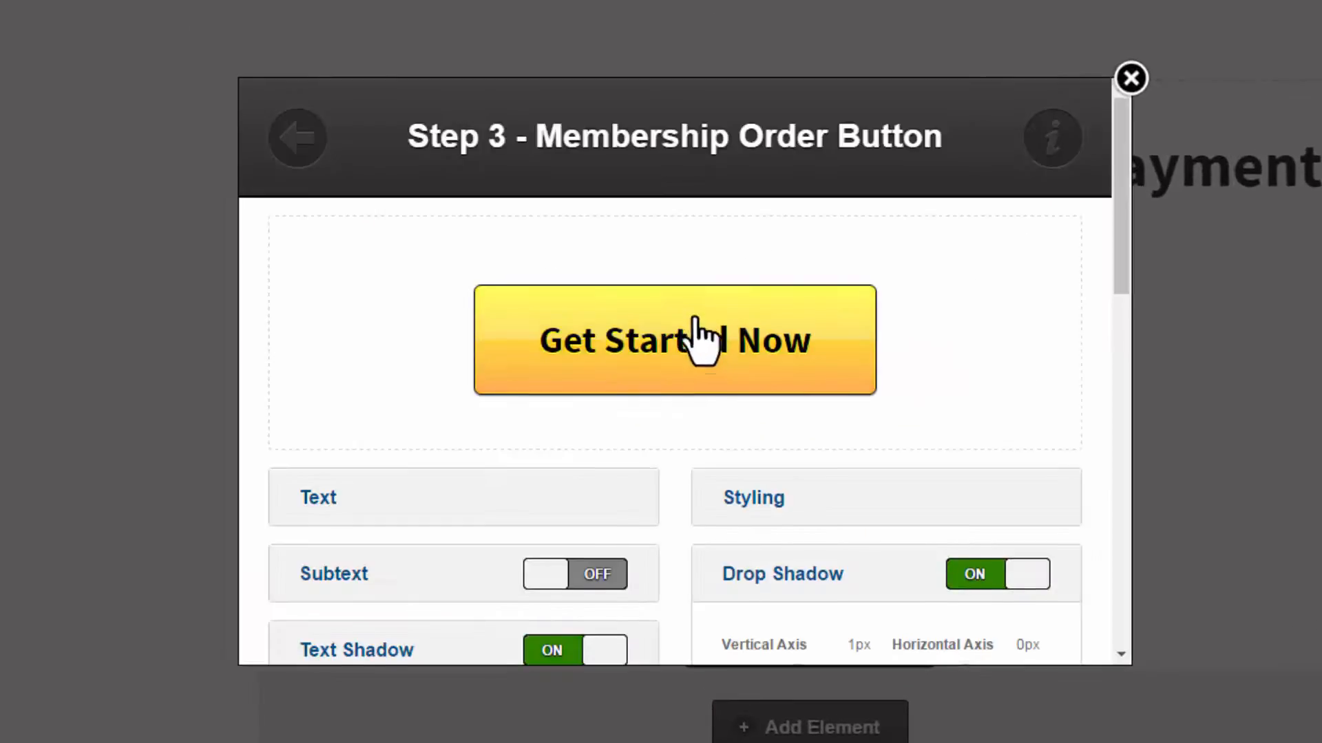
scroll(688, 339, down, 10)
click(1031, 615)
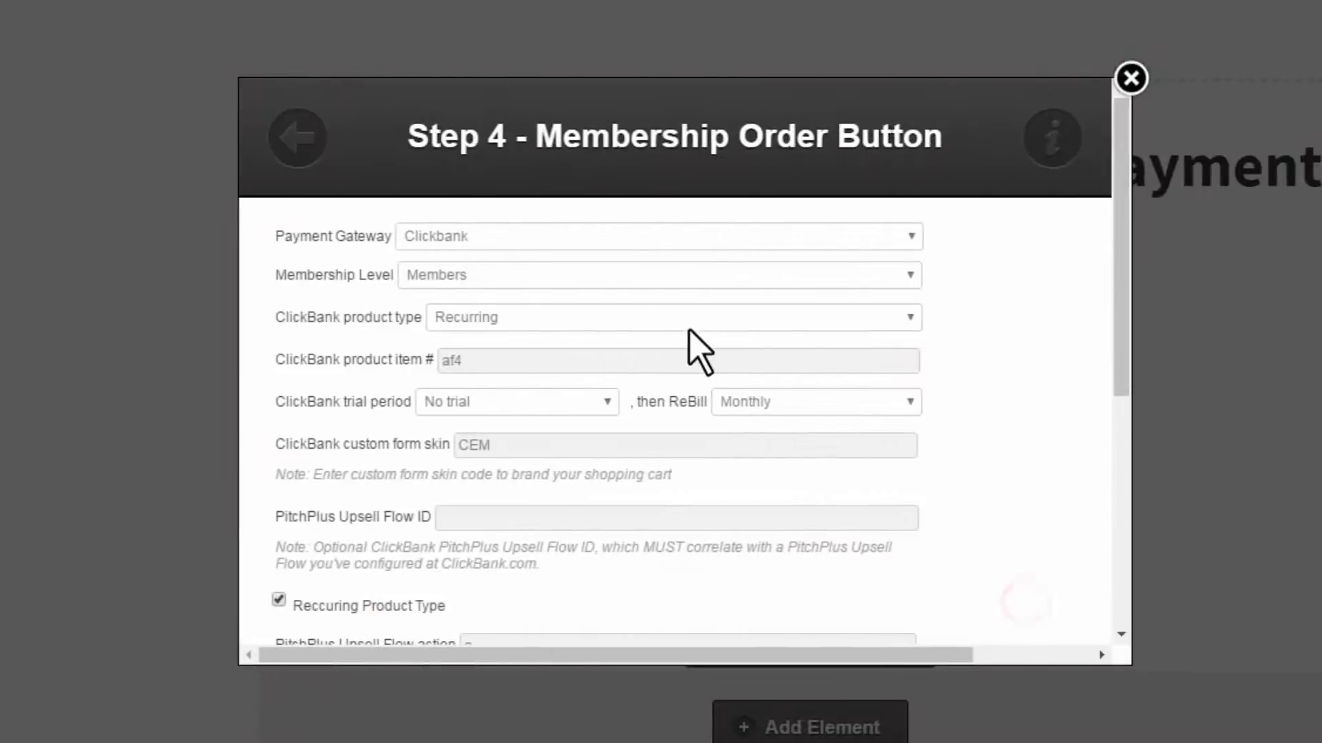
scroll(692, 358, down, 10)
click(355, 468)
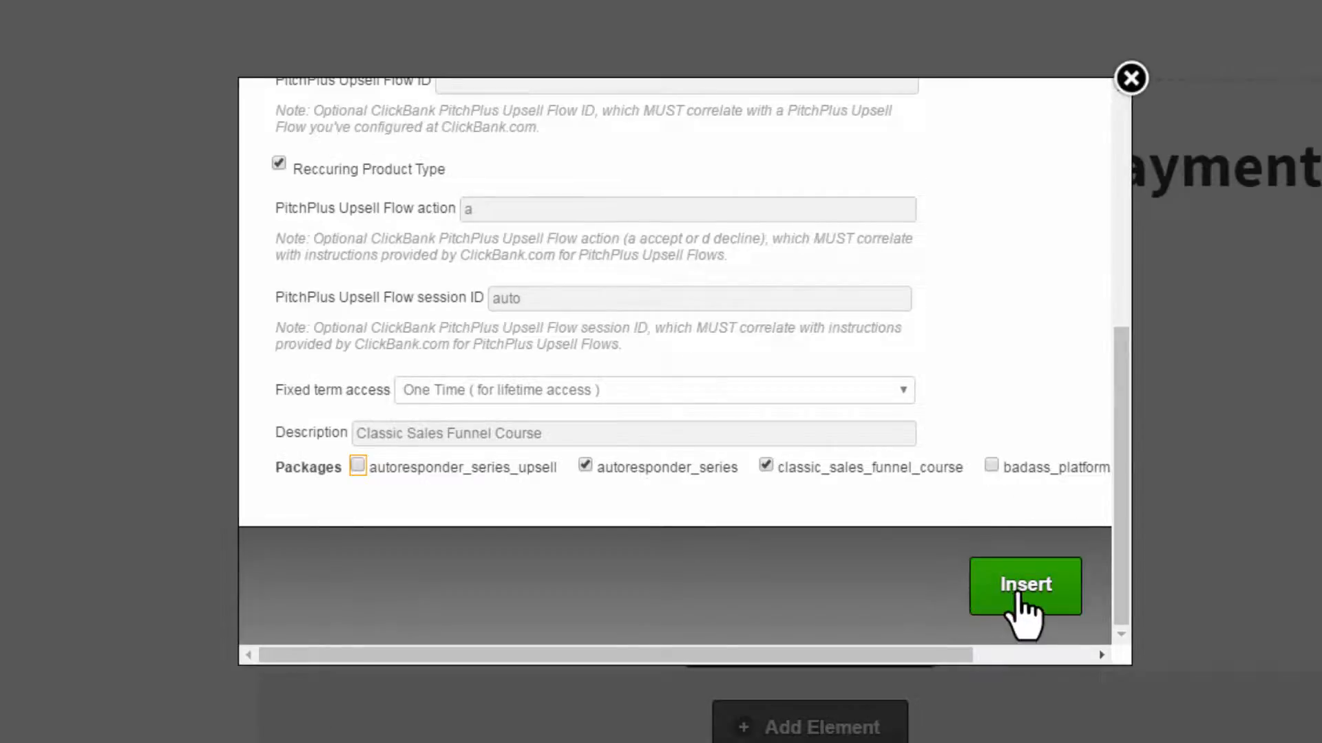
click(1018, 599)
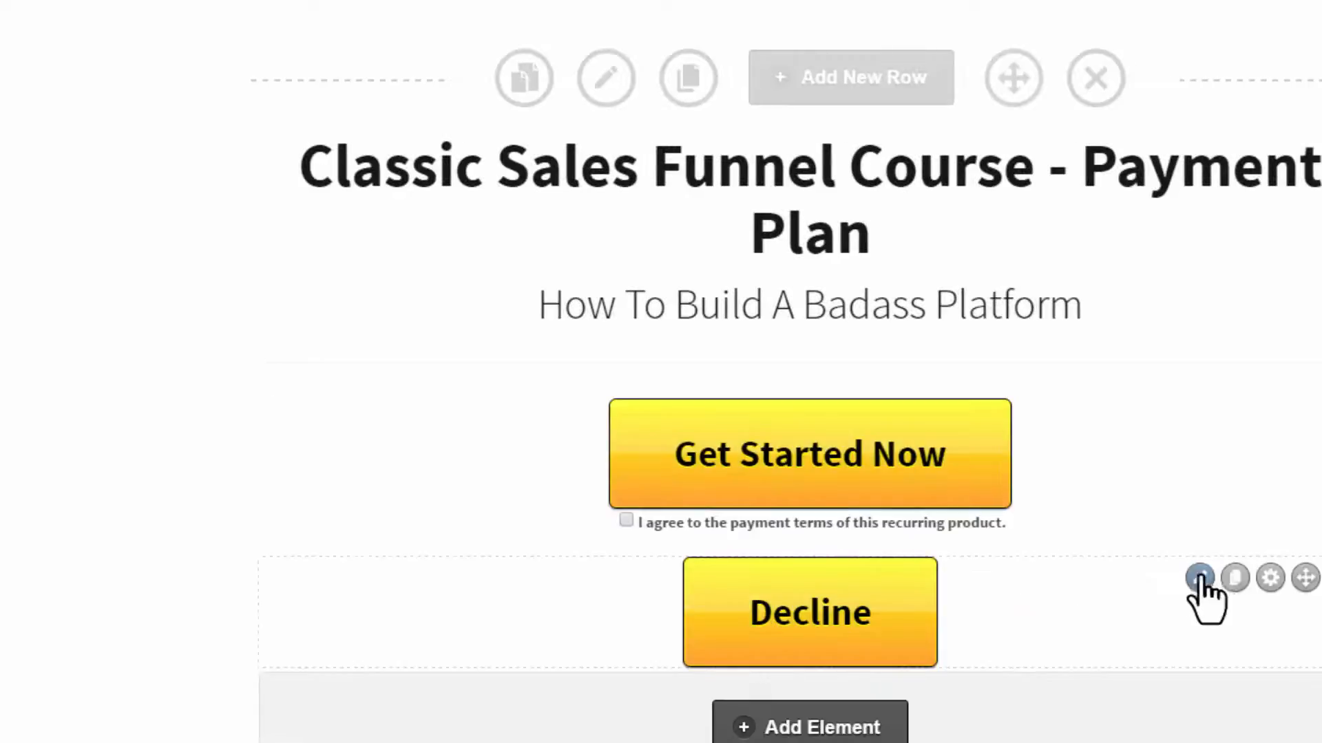
- Remove the autoresponder_series_upsell package from the Decline order button, then save and close the page
click(1200, 582)
scroll(964, 428, down, 10)
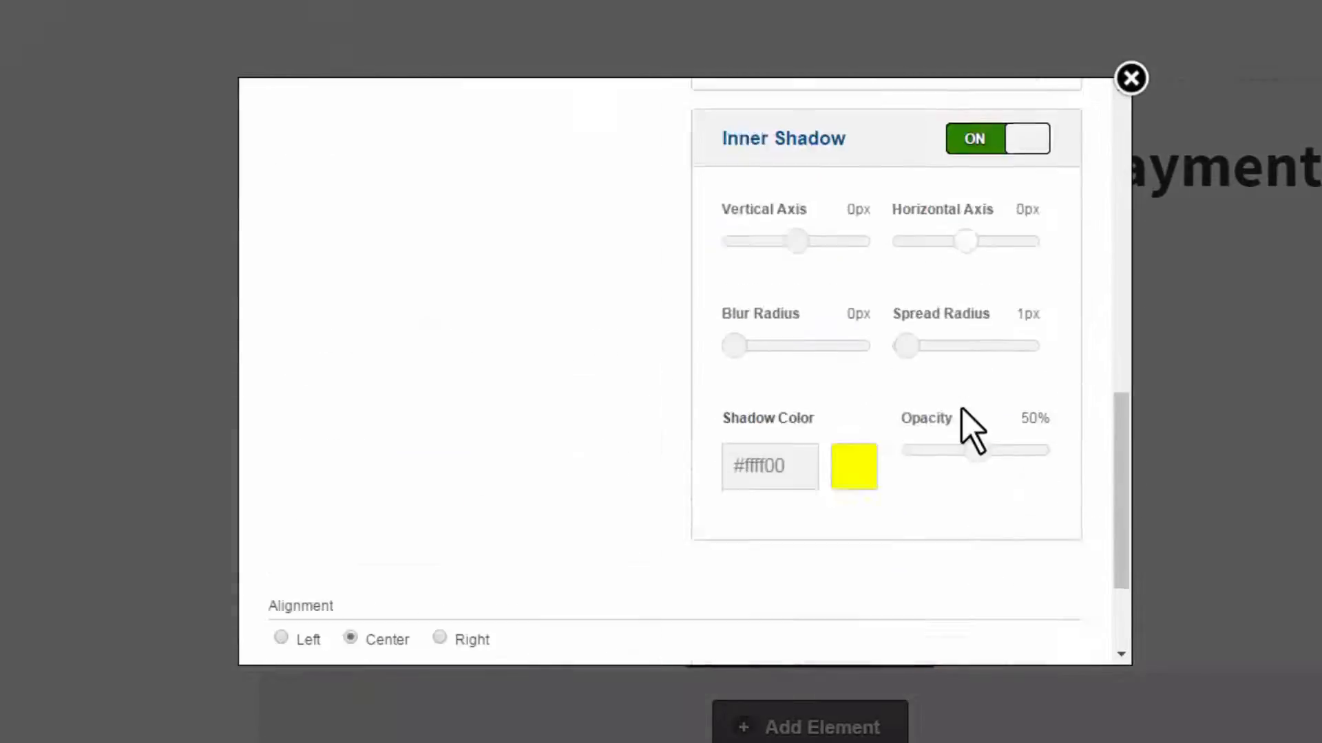
click(993, 610)
scroll(590, 348, down, 10)
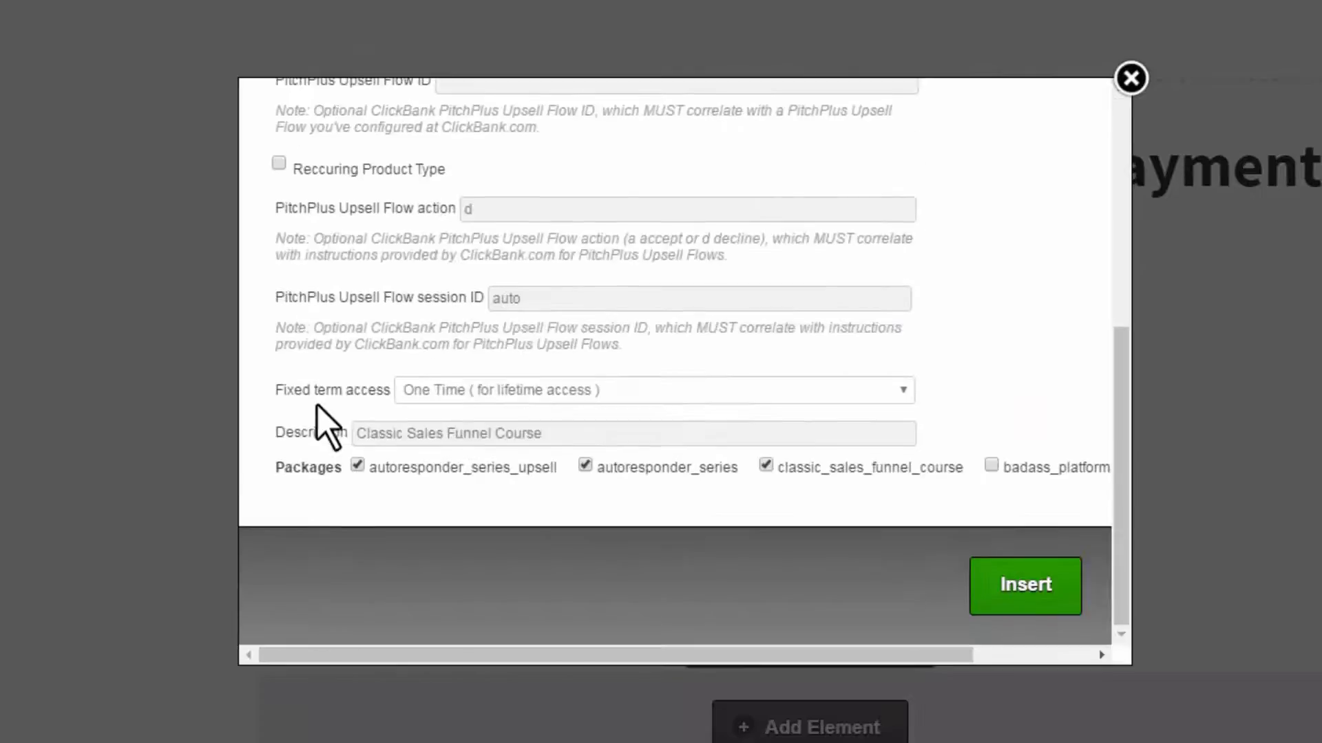
click(359, 467)
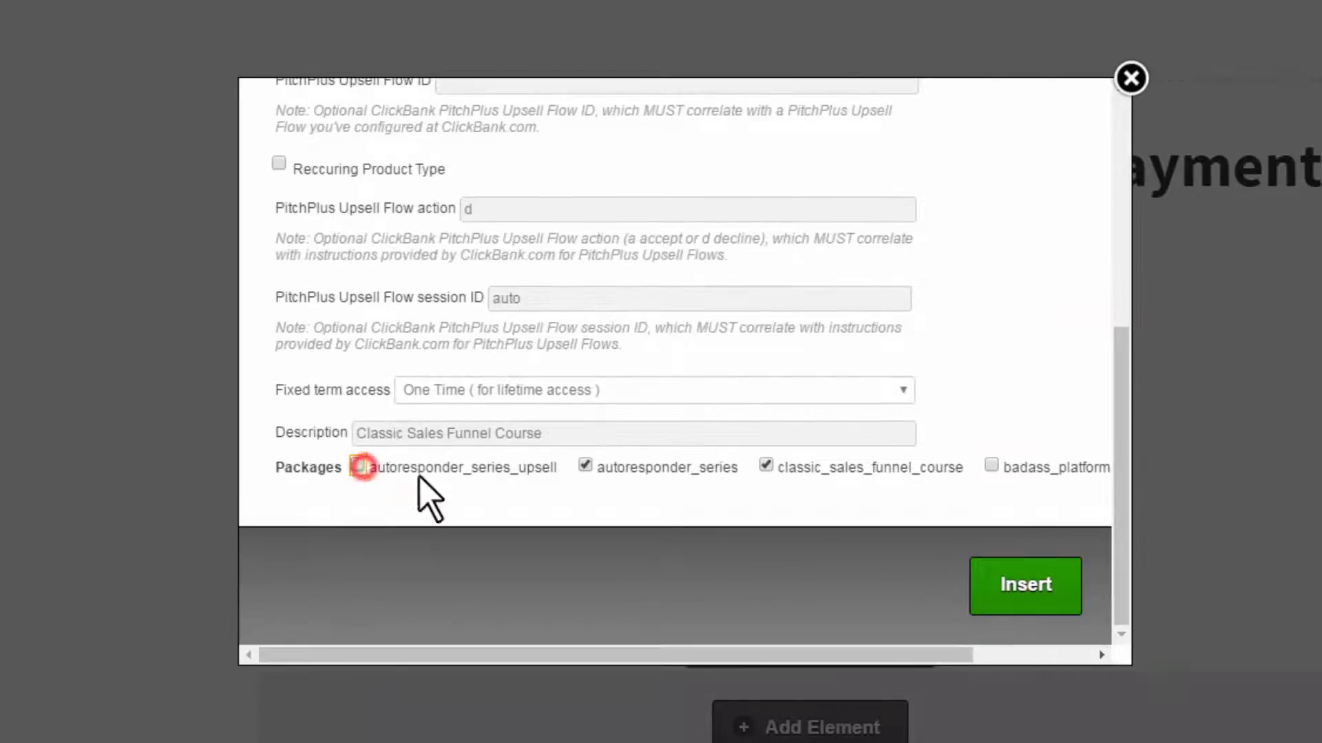
click(1043, 587)
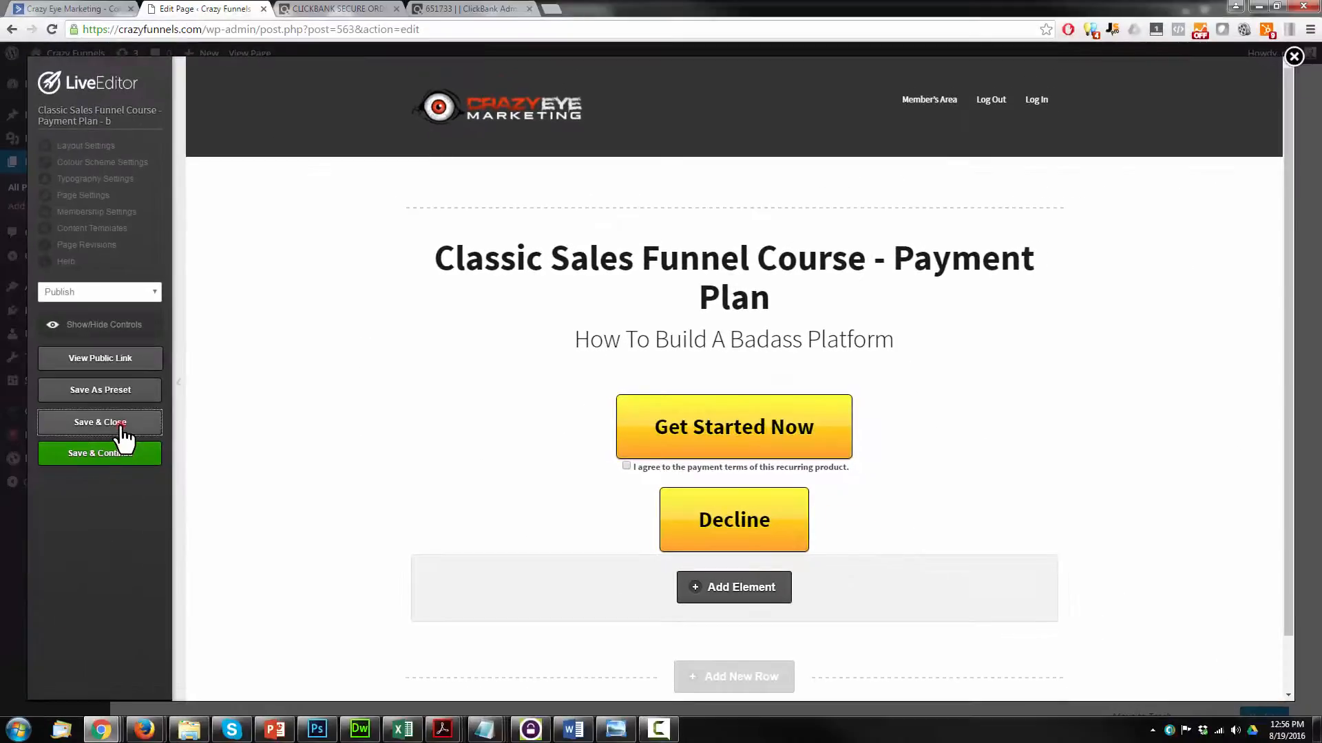
click(121, 424)
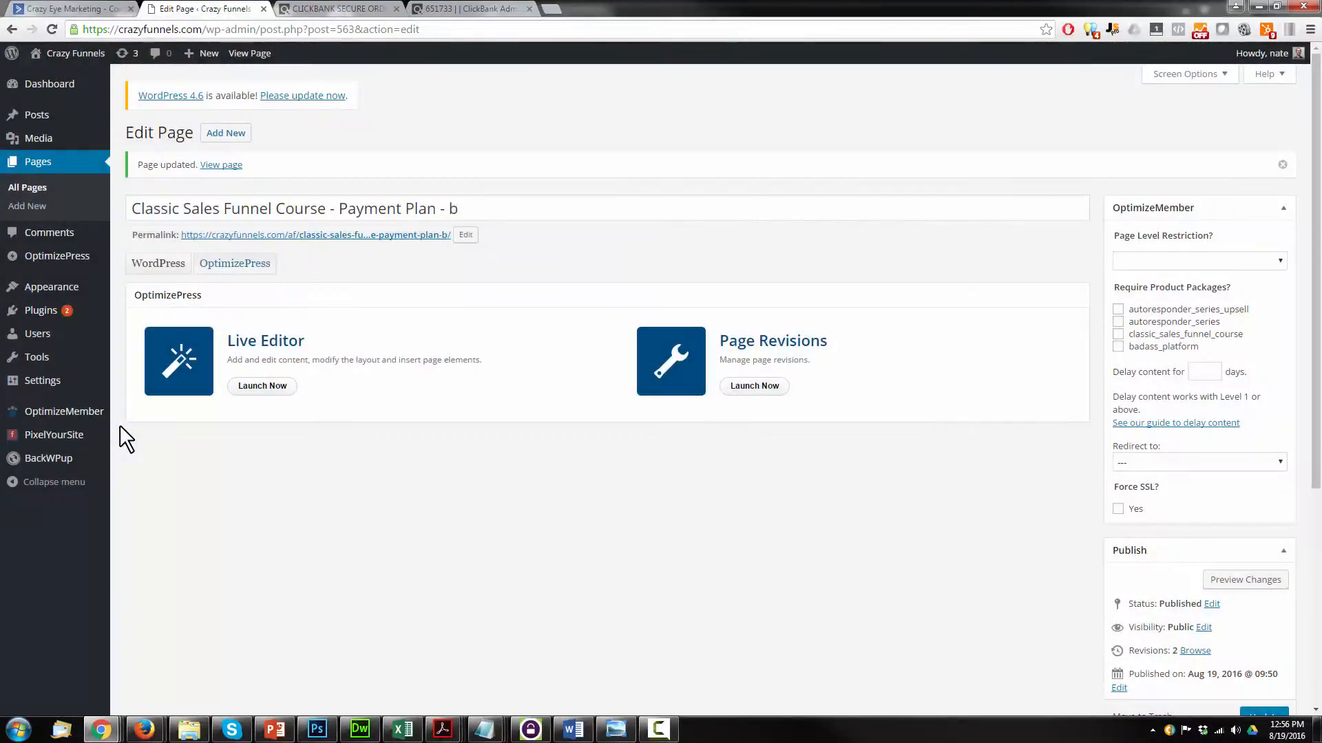
- In the ClickBank upsell flow, change the Pitch URL of the last af4 product under Offer 3 to end in payment-plan-b/ and save it
click(459, 9)
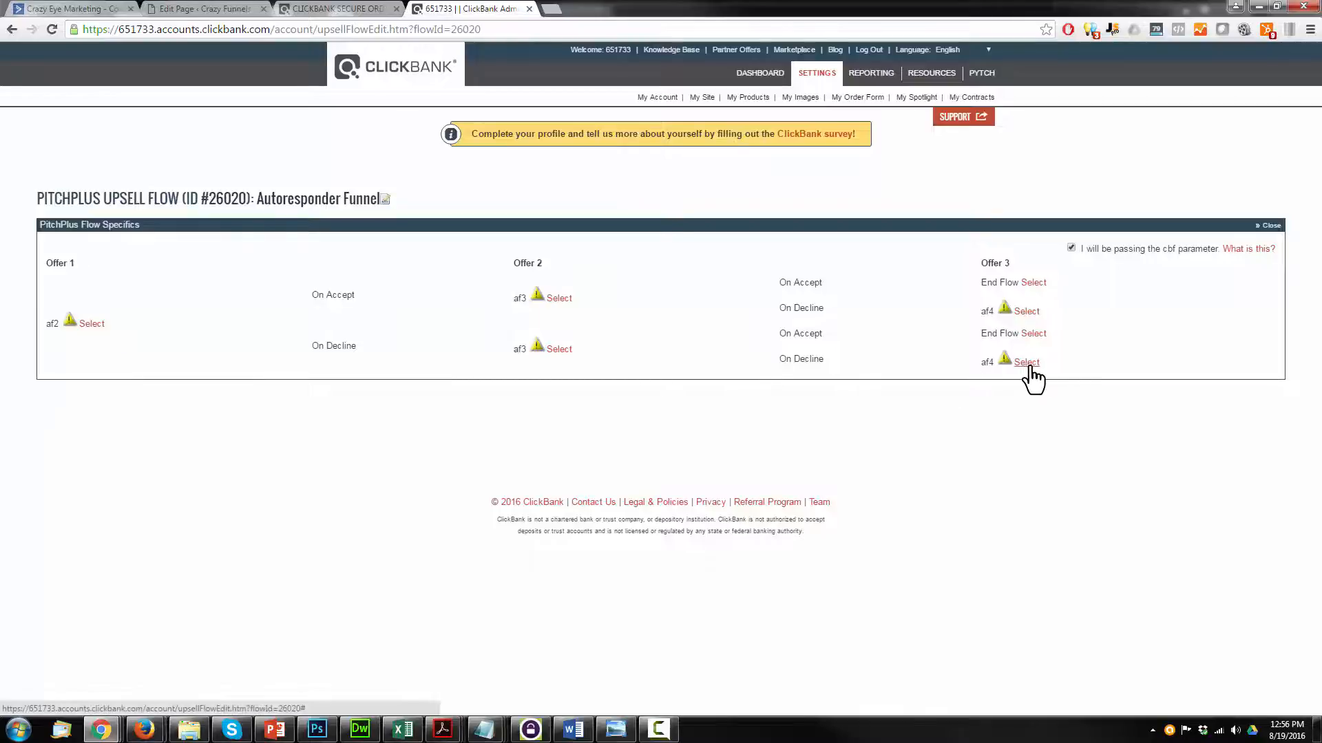
drag(309, 348, 378, 346)
click(352, 346)
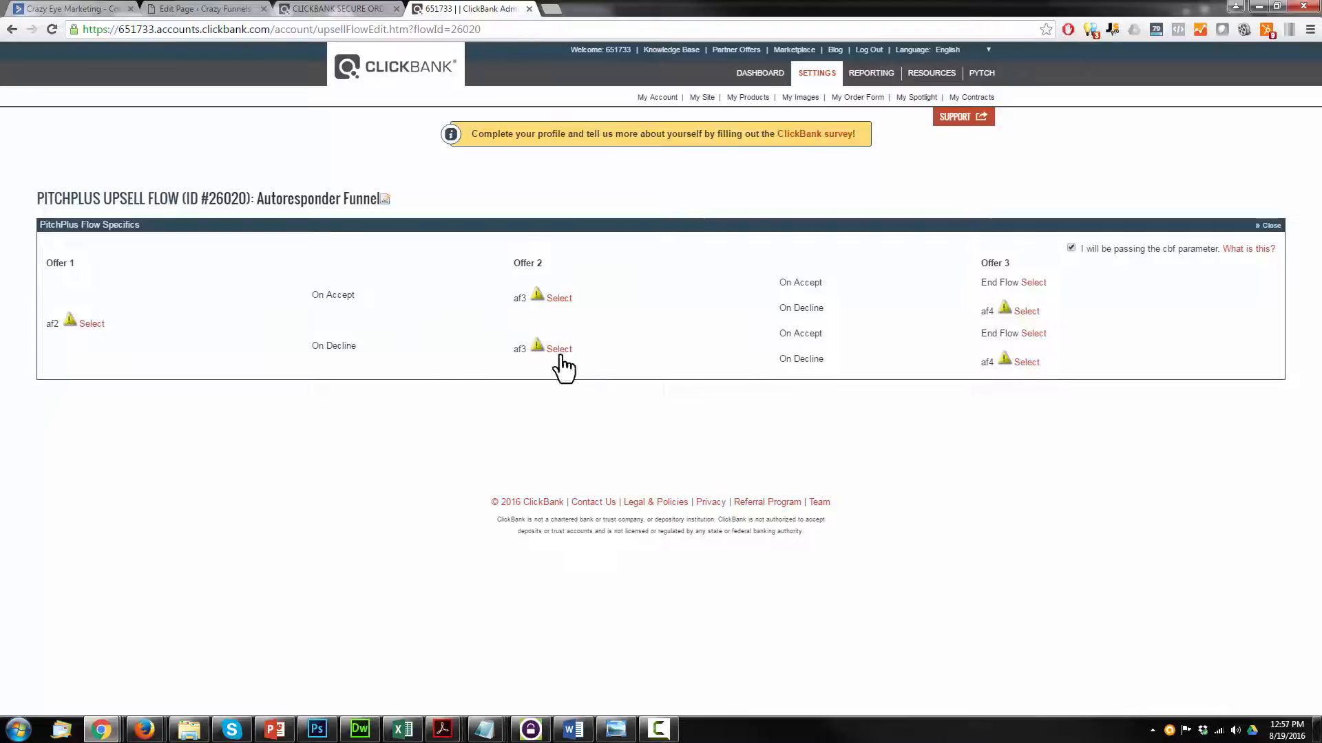
click(1027, 363)
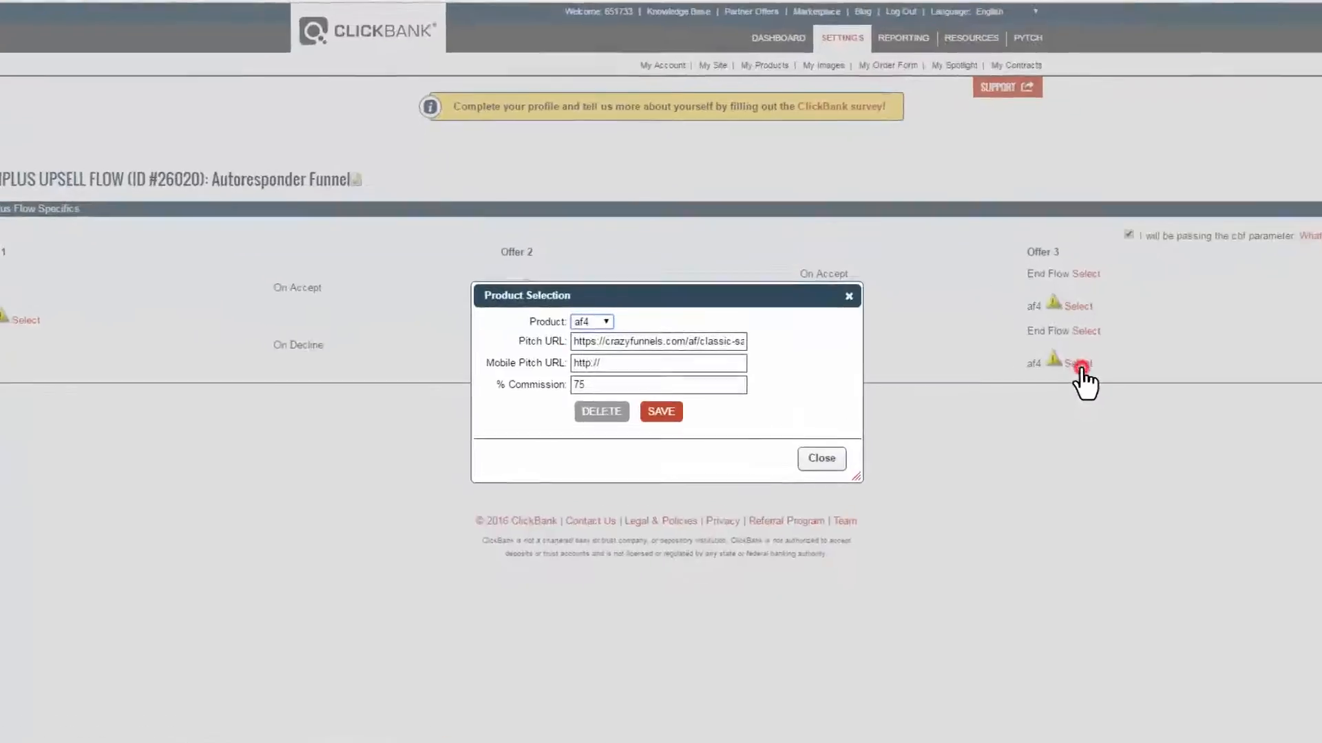
drag(810, 334, 994, 342)
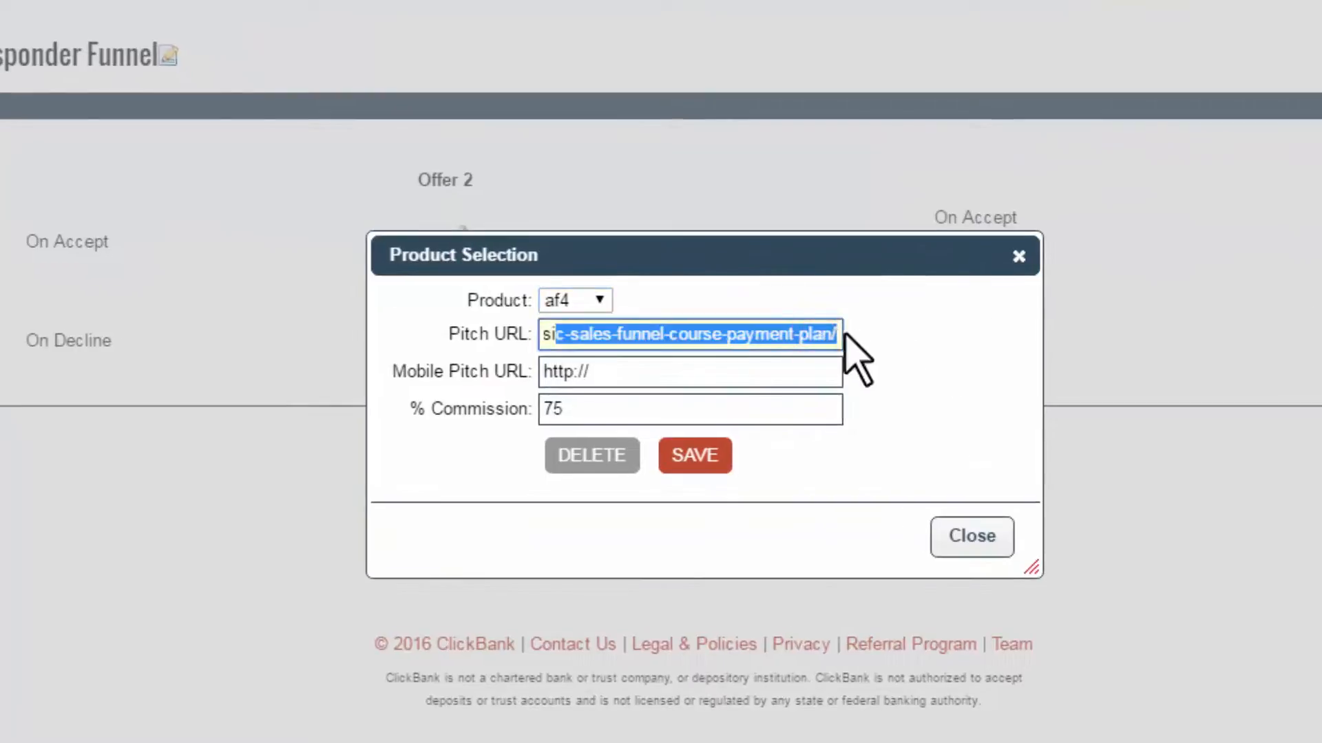
click(832, 334)
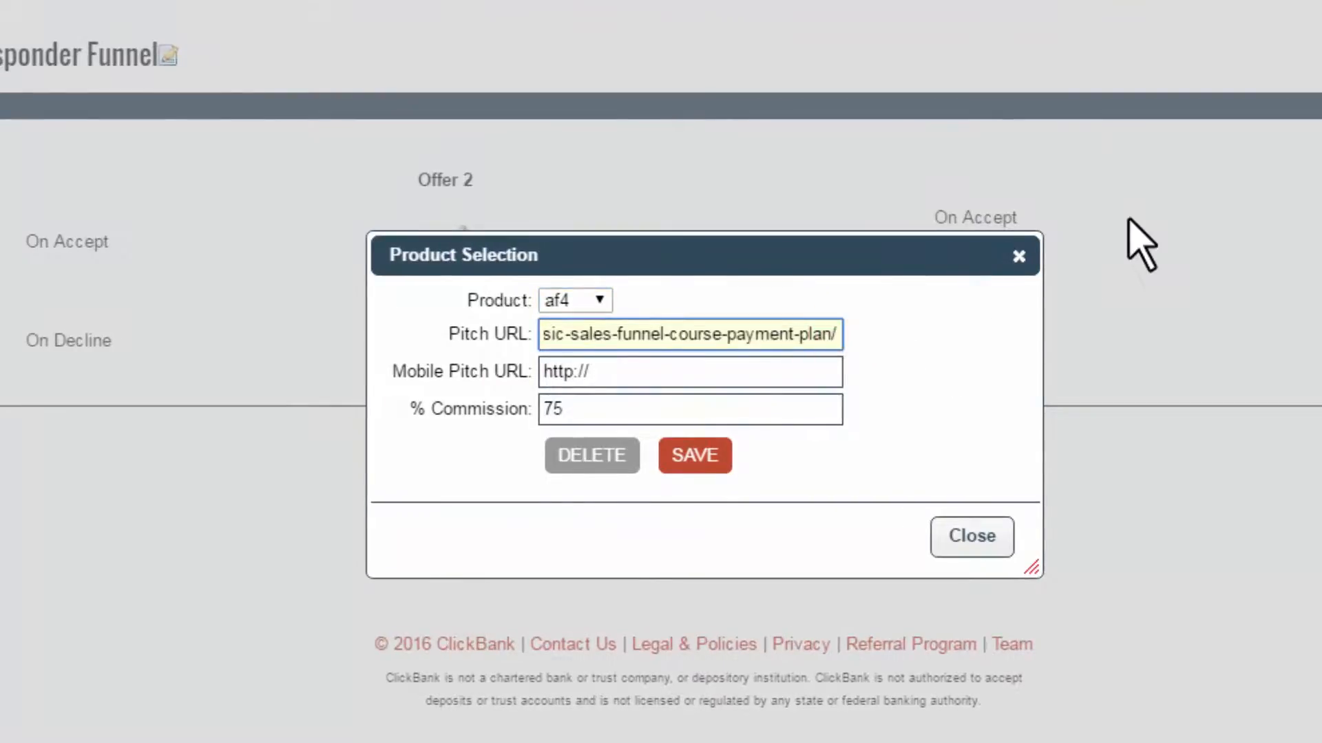
text(b)
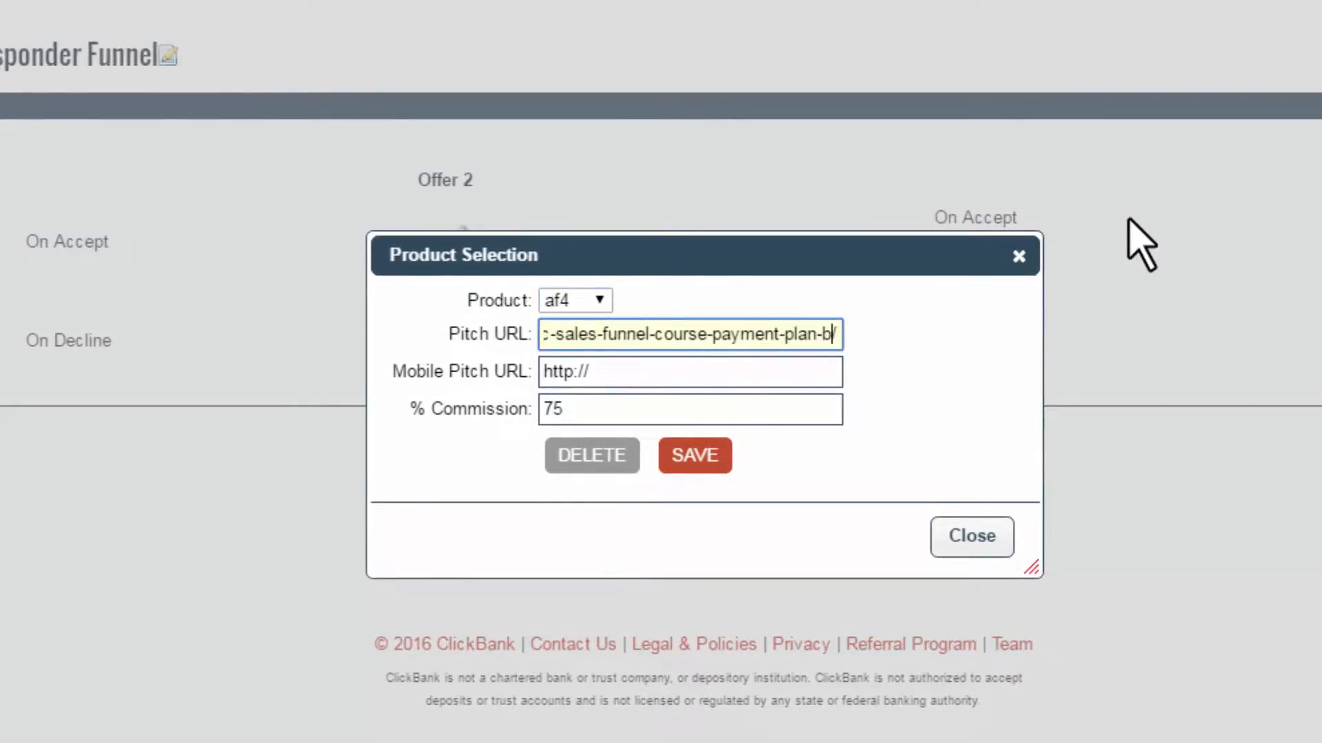
click(692, 455)
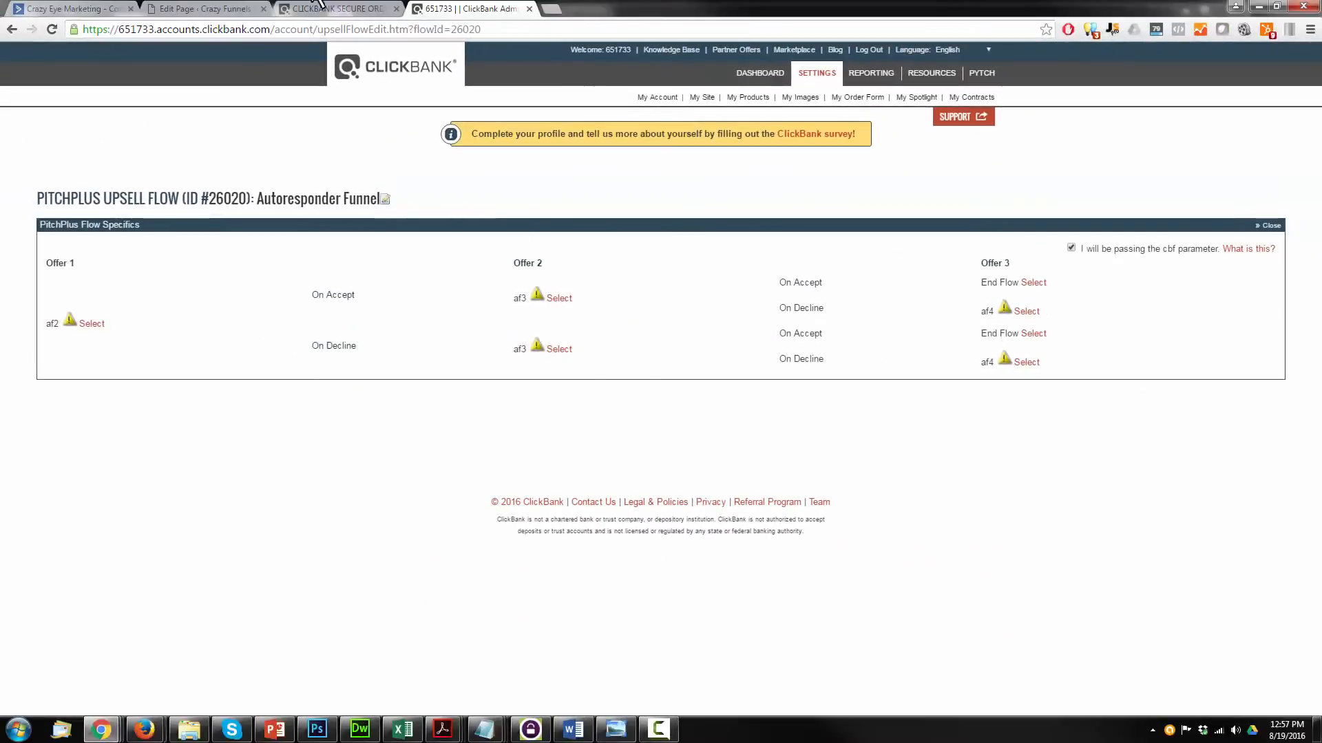
- Review the funnel pages in the WordPress page list against the offers in the ClickBank upsell flow
click(200, 9)
click(24, 187)
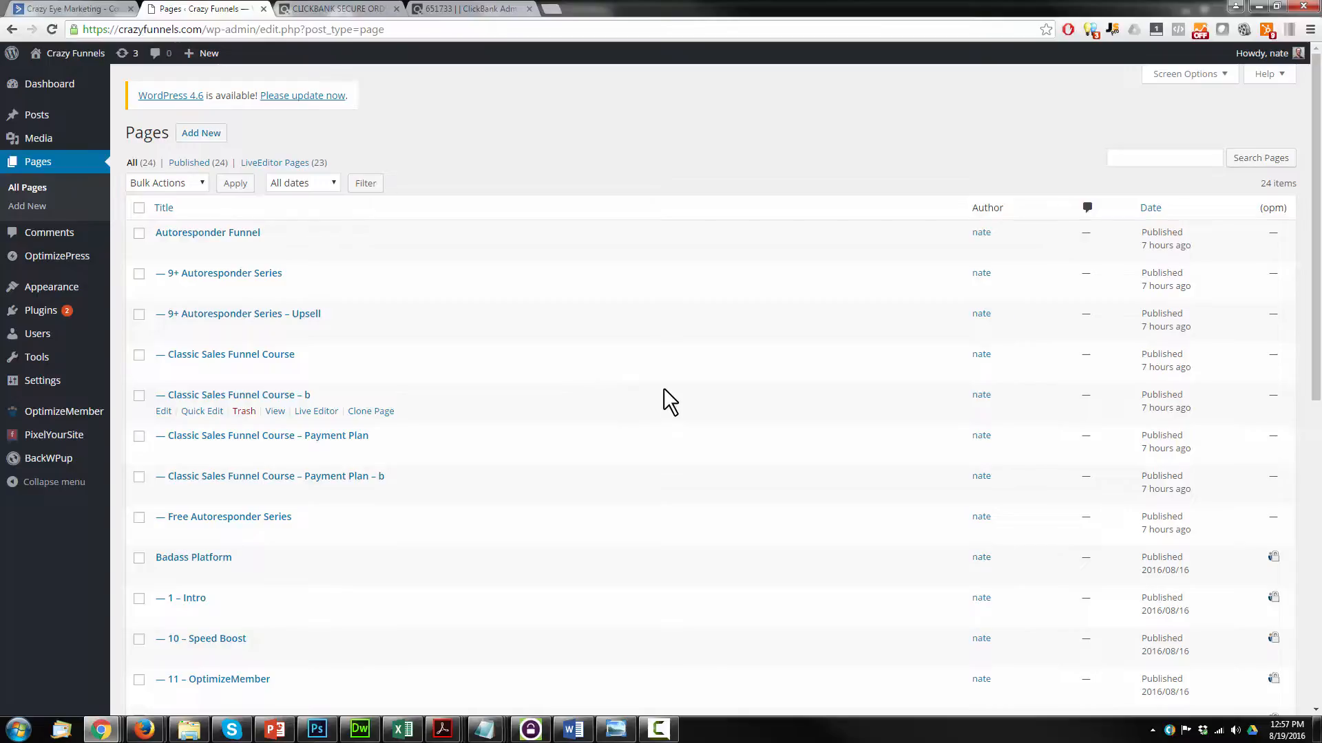
click(465, 10)
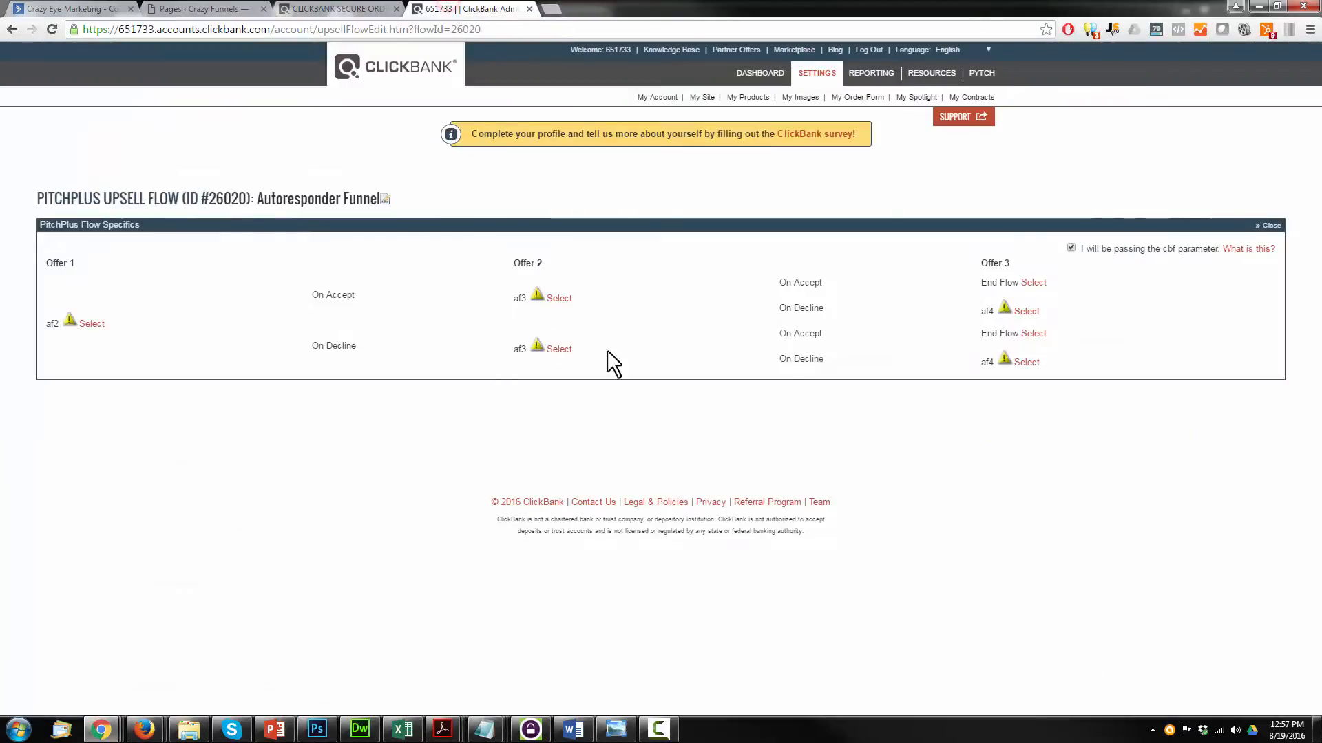